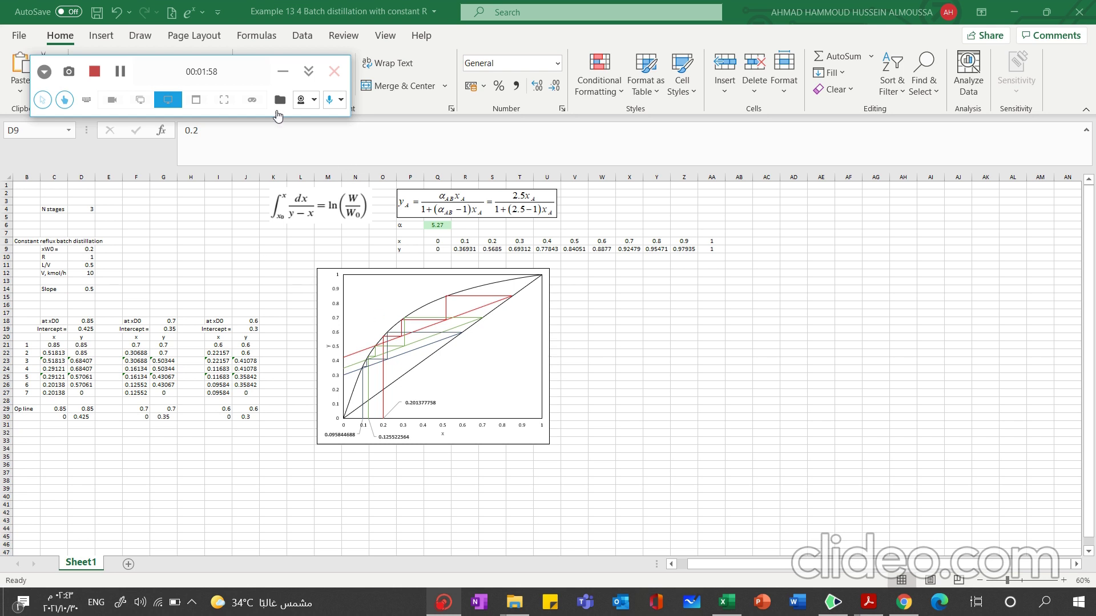
Hide the recorder toolbar and switch from Excel to the constant-reflux batch distillation slides
click(283, 72)
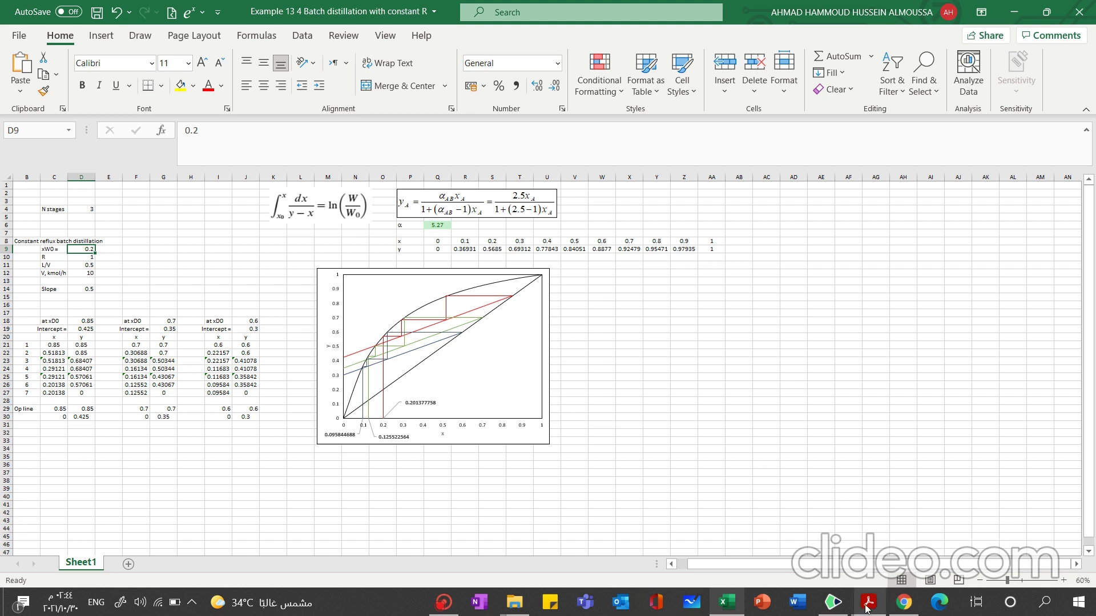
click(833, 602)
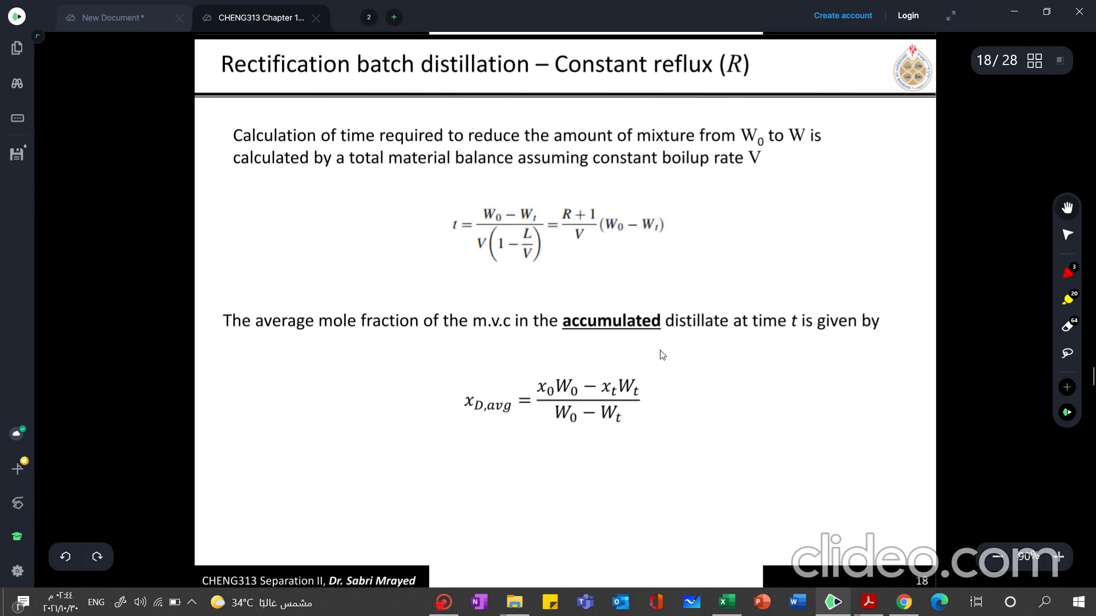
Scroll the PDF from slide 18 to 20 and back to slide 19, Example 13.4
scroll(661, 354, down, 2)
scroll(661, 354, down, 2)
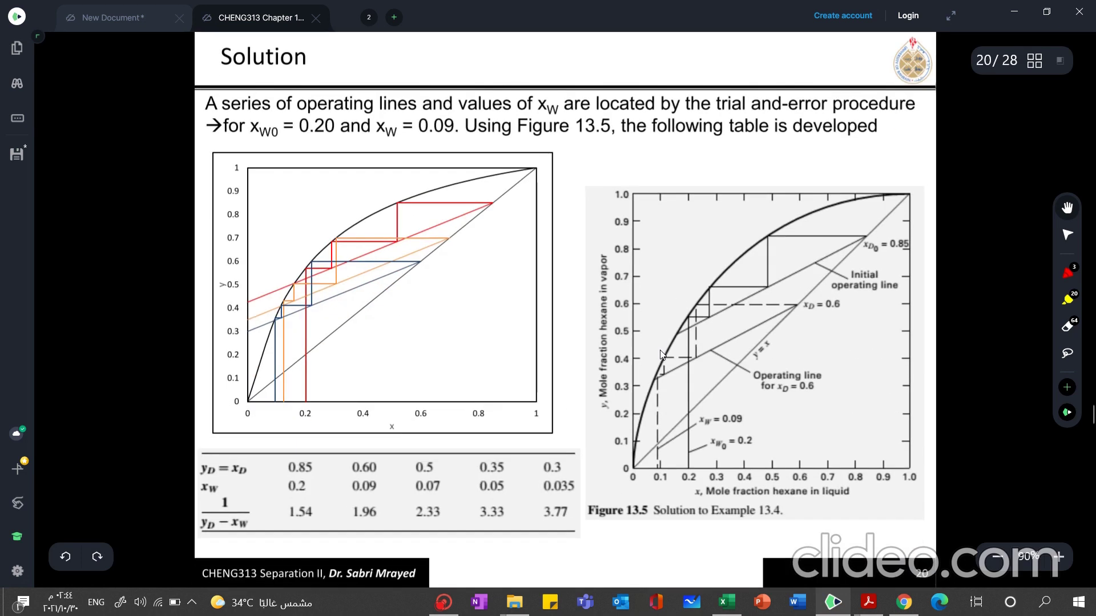
scroll(661, 354, up, 2)
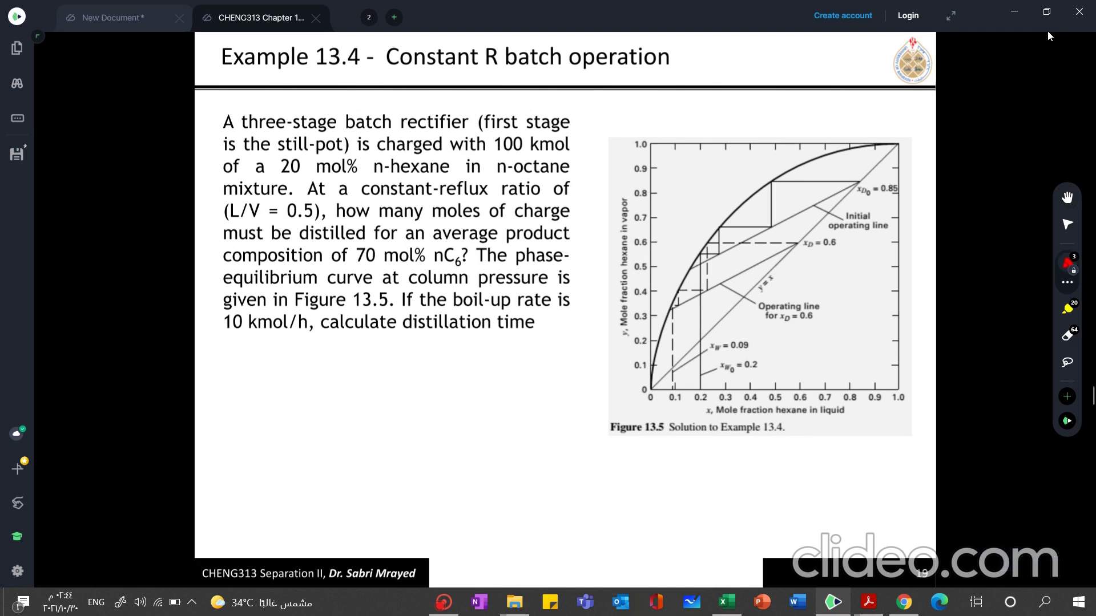
Underline 'three-stage' in red and write N=3 above it
drag(241, 131, 347, 135)
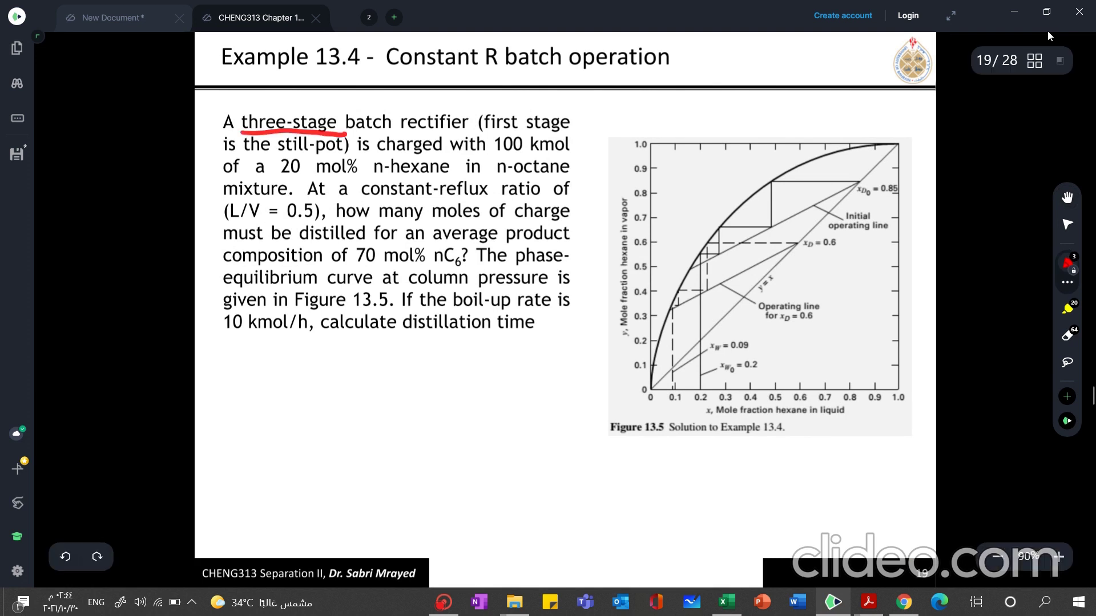
mouse_move(278, 112)
mouse_down()
mouse_move(294, 111)
mouse_move(296, 90)
mouse_move(314, 104)
mouse_up()
drag(310, 109, 327, 111)
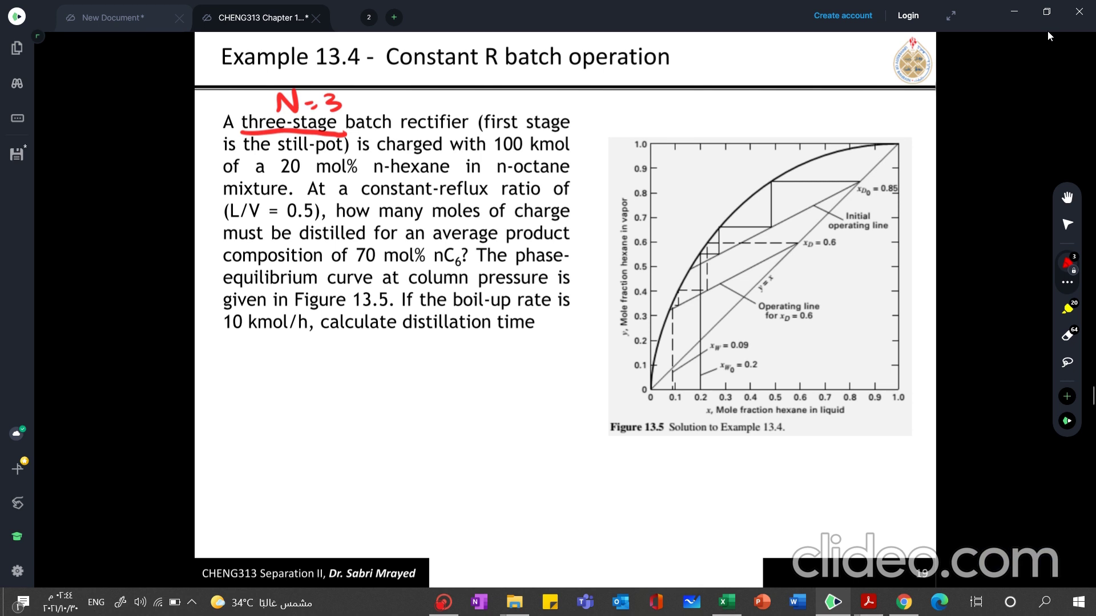
Underline 100 kmol with an arrow and write W0 = 100 kmol
mouse_move(494, 151)
mouse_down()
mouse_move(568, 152)
mouse_move(618, 121)
mouse_move(615, 137)
mouse_up()
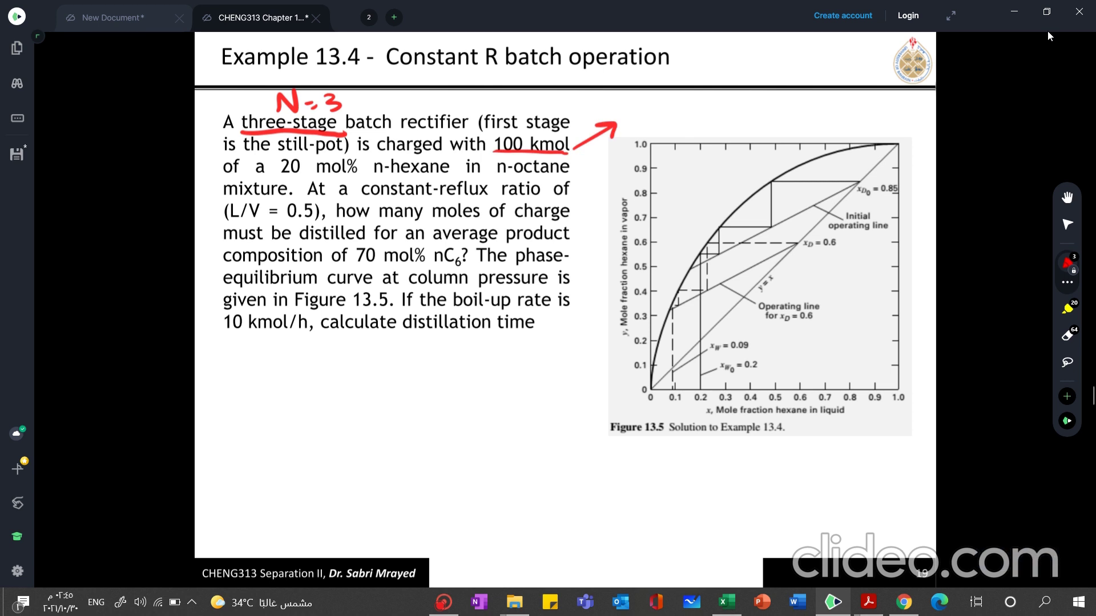
mouse_move(619, 105)
mouse_down()
mouse_move(646, 103)
mouse_move(650, 117)
mouse_move(691, 110)
mouse_up()
drag(677, 117, 755, 120)
mouse_move(766, 106)
mouse_down()
mouse_move(765, 119)
mouse_move(792, 117)
mouse_up()
drag(808, 101, 806, 121)
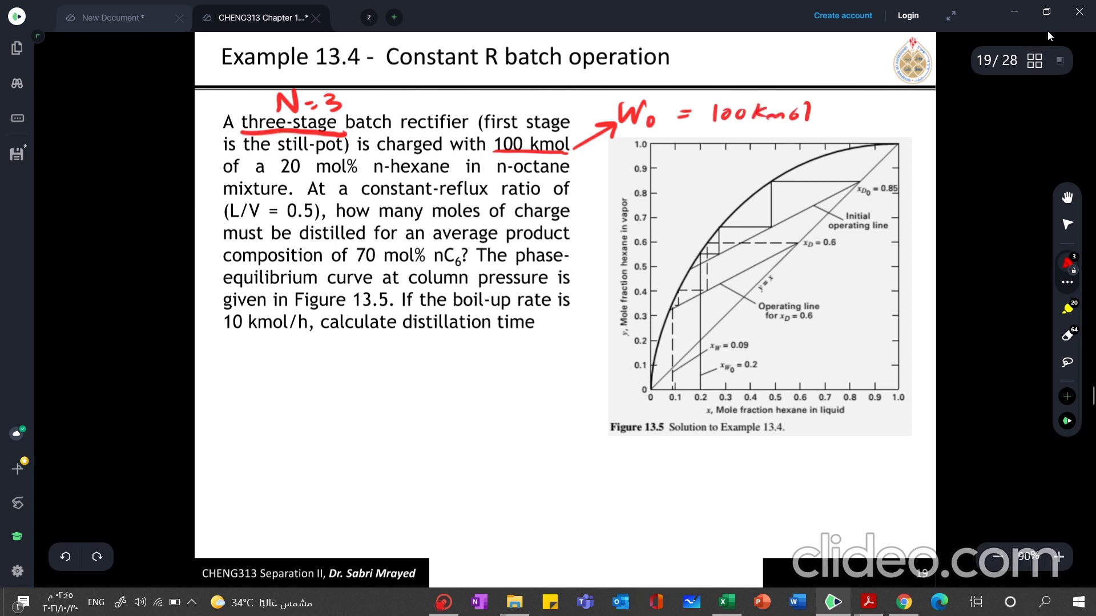
Underline 20 mol% and write xW0 = 0.2 = 20% below the problem text
drag(287, 174, 347, 171)
mouse_move(278, 172)
mouse_down()
mouse_move(216, 191)
mouse_move(223, 239)
mouse_up()
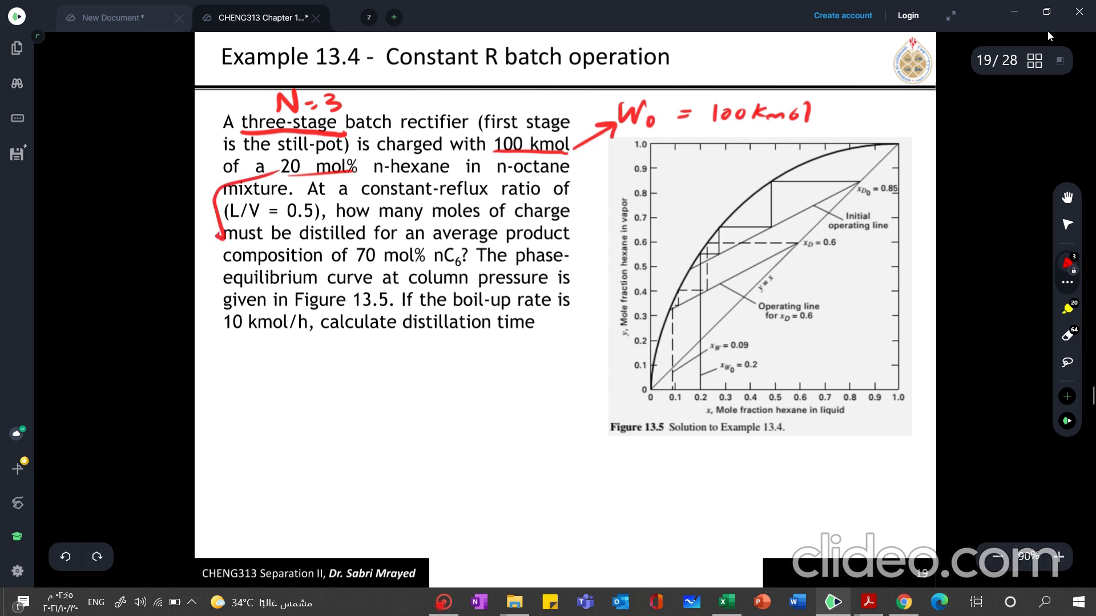
drag(217, 194, 222, 234)
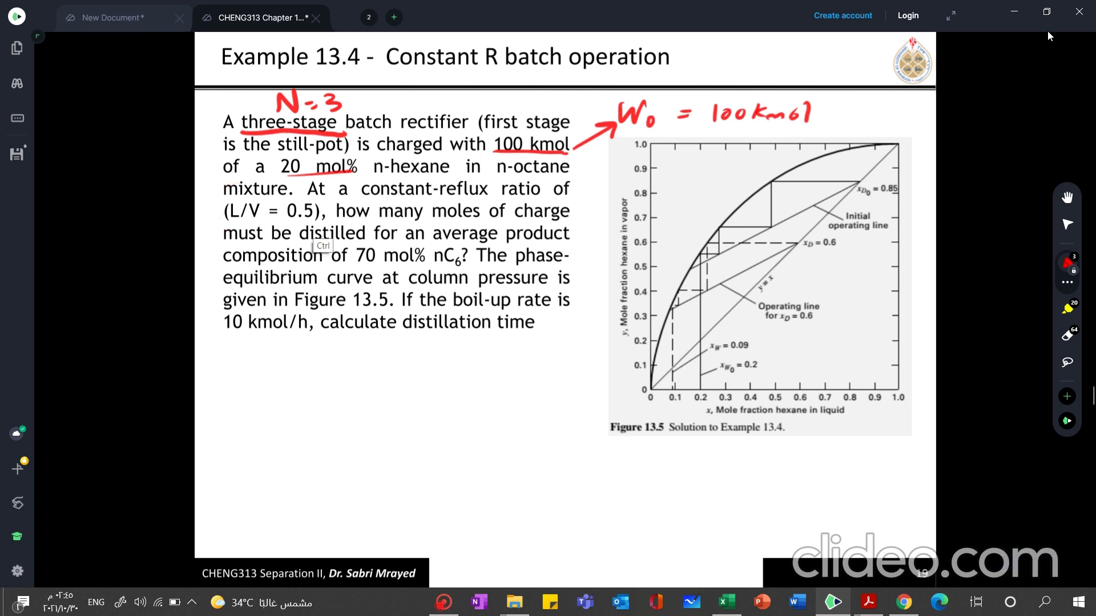
drag(342, 240, 320, 173)
key(ctrl+z)
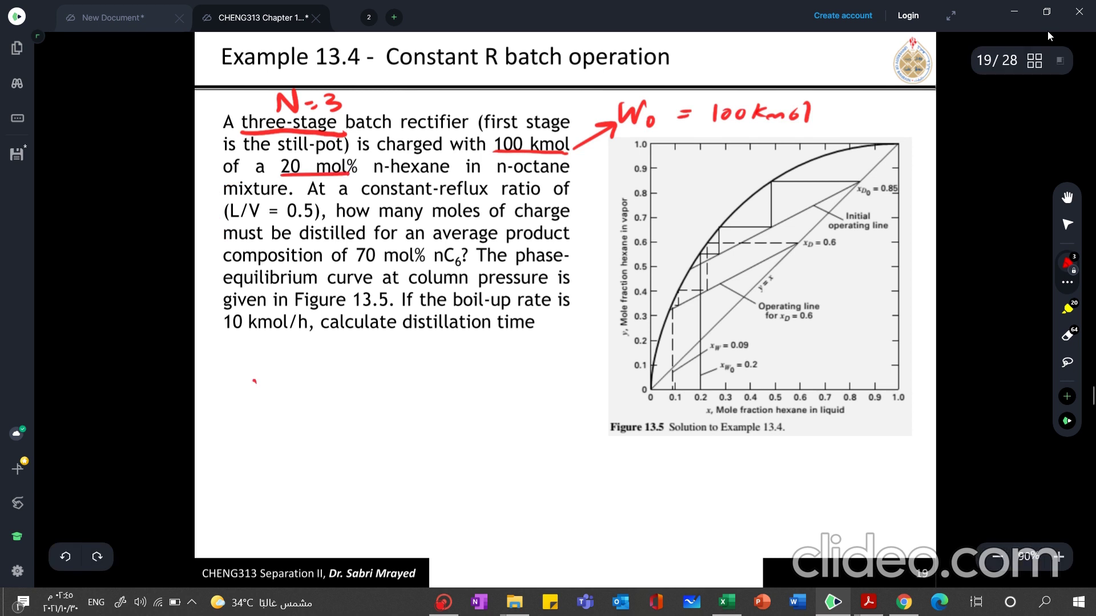
drag(254, 381, 243, 402)
mouse_move(241, 385)
mouse_down()
mouse_move(286, 414)
mouse_move(317, 393)
mouse_up()
drag(332, 382, 365, 395)
drag(388, 381, 430, 392)
mouse_move(435, 381)
mouse_down()
mouse_move(464, 384)
mouse_move(451, 373)
mouse_up()
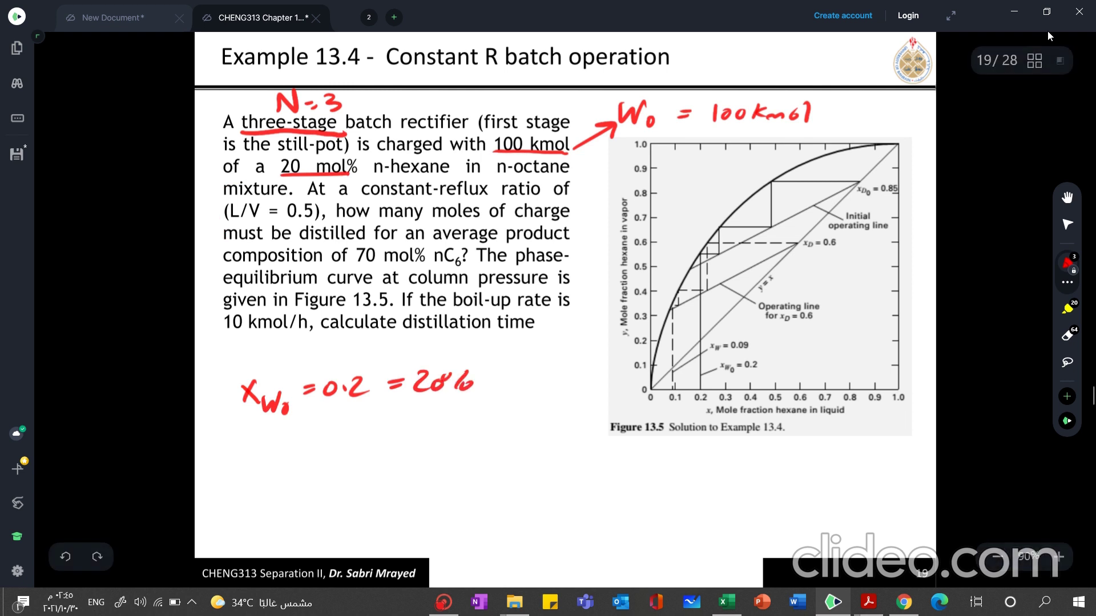
Mark the (L/V = 0.5) ratio and write R = L/V = 0.5 below xW0
drag(222, 218, 315, 213)
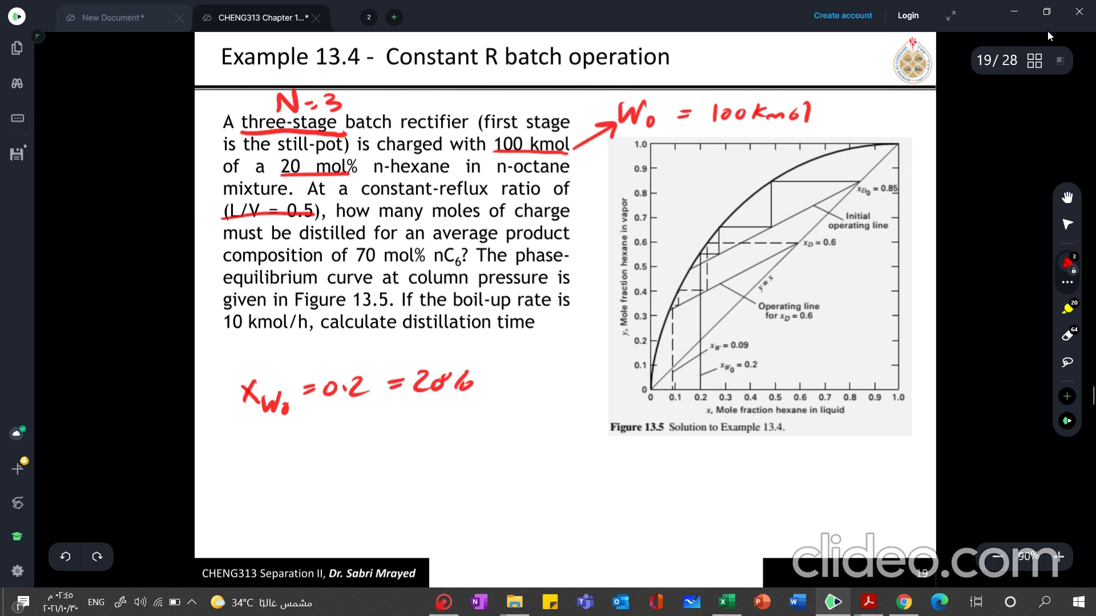
mouse_move(265, 442)
mouse_down()
mouse_move(264, 464)
mouse_move(303, 451)
mouse_up()
mouse_move(292, 459)
mouse_down()
mouse_move(328, 437)
mouse_move(341, 447)
mouse_up()
mouse_move(325, 454)
mouse_down()
mouse_move(354, 451)
mouse_move(347, 462)
mouse_move(397, 449)
mouse_up()
drag(411, 444, 430, 445)
drag(439, 429, 439, 454)
drag(438, 429, 456, 428)
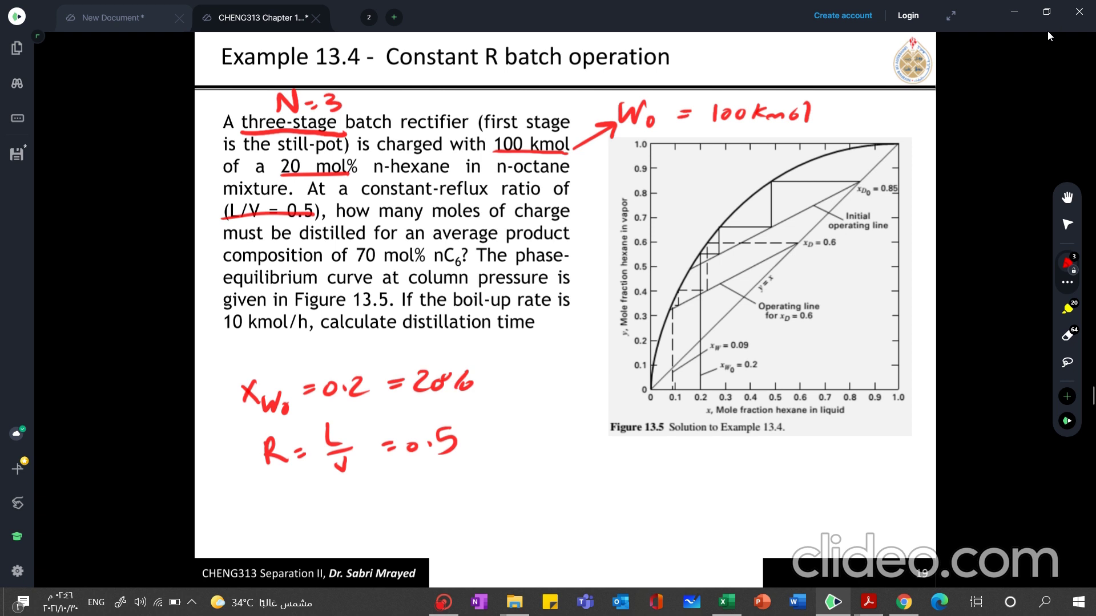
Undo the R = L/V strokes and underline (L/V = 0.5) in the problem
key(ctrl+z)
key(ctrl+z)
key(ctrl+z)
key(ctrl+z)
key(ctrl+z)
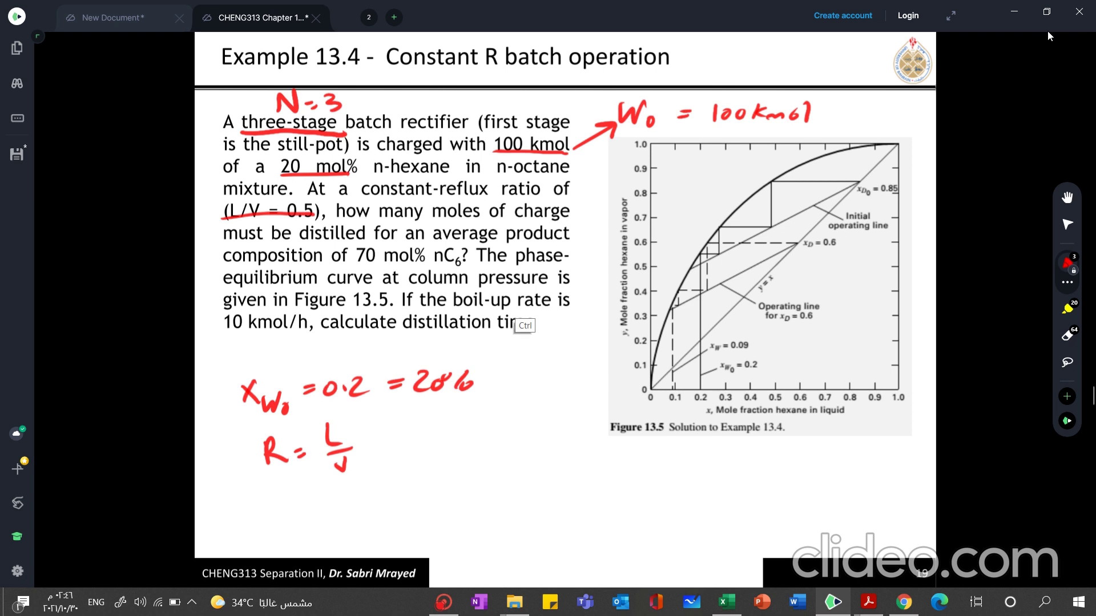
key(ctrl+z)
key(ctrl+z)
key(ctrl+z)
key(ctrl+z)
key(ctrl+z)
key(ctrl+z)
key(ctrl+z)
key(ctrl+z)
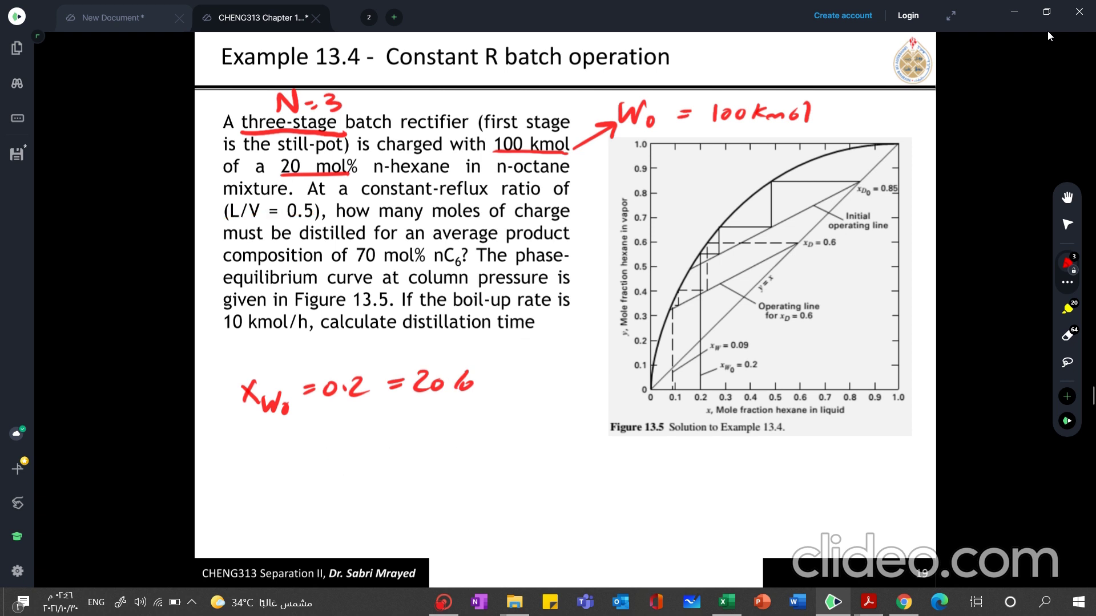
drag(221, 225, 327, 223)
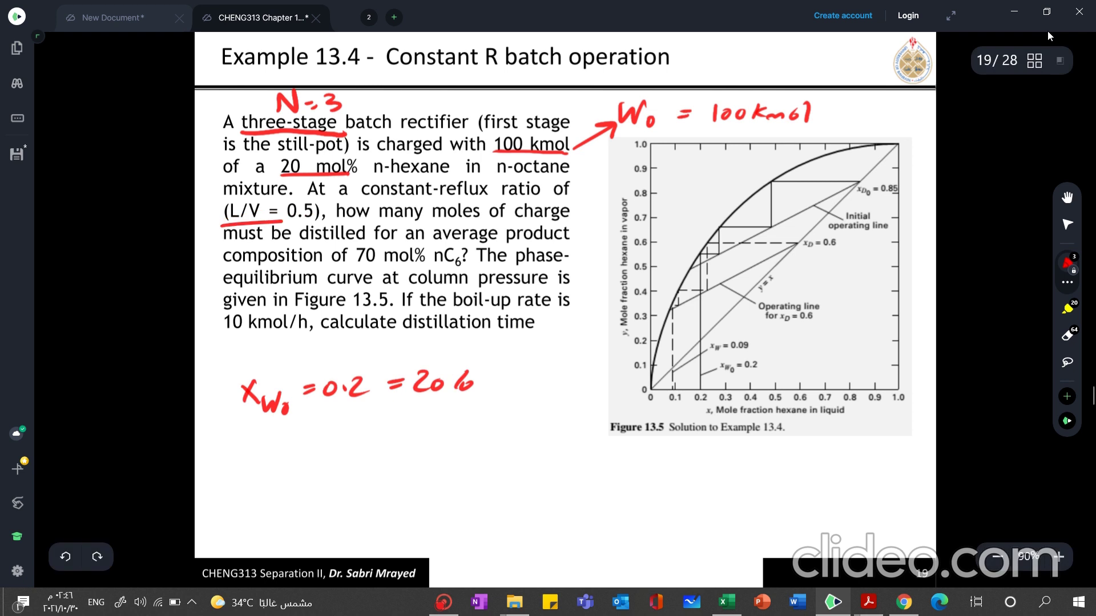
Write L/V = 0.5 = R/(R+1) below xW0 = 0.2
mouse_move(276, 438)
mouse_down()
mouse_move(278, 465)
mouse_move(296, 467)
mouse_up()
mouse_move(274, 475)
mouse_down()
mouse_move(307, 472)
mouse_move(298, 485)
mouse_move(344, 466)
mouse_up()
drag(334, 474, 445, 464)
click(395, 469)
drag(437, 471, 448, 470)
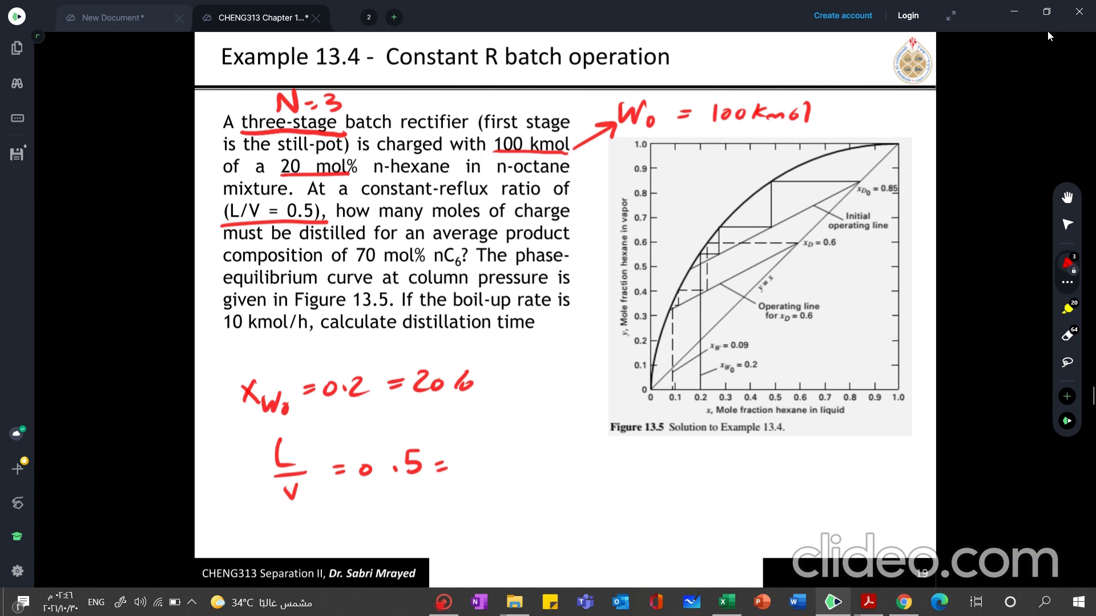
mouse_move(468, 435)
mouse_down()
mouse_move(469, 456)
mouse_move(492, 465)
mouse_move(472, 495)
mouse_move(487, 499)
mouse_up()
mouse_move(484, 492)
mouse_down()
mouse_move(498, 490)
mouse_move(492, 500)
mouse_up()
drag(500, 481, 505, 497)
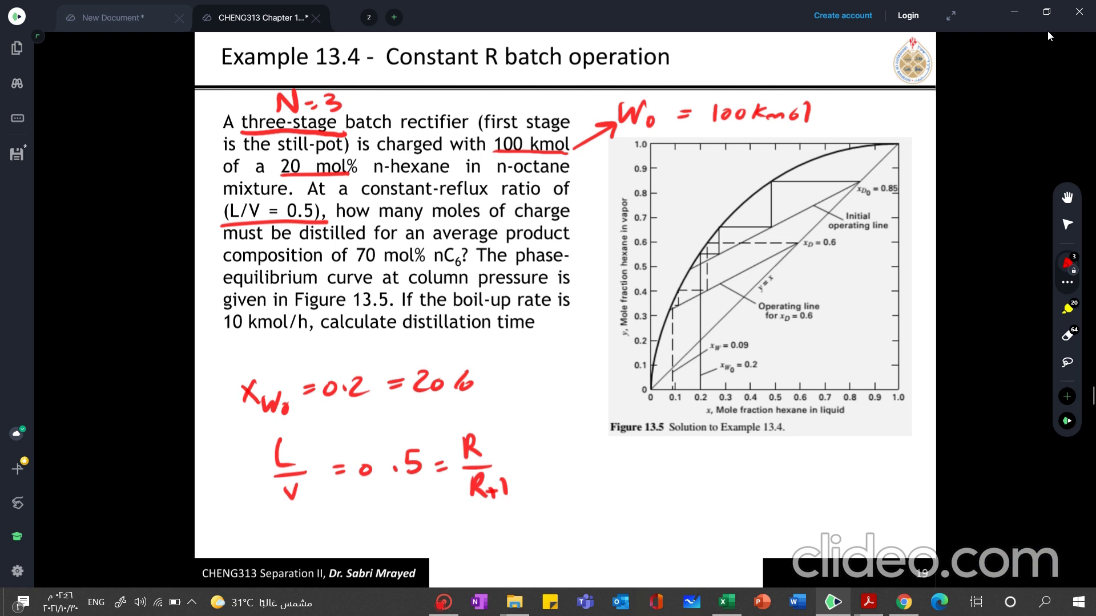
Write R = 1 beneath the equation and begin an xD note beside R/(R+1)
mouse_move(331, 511)
mouse_down()
mouse_move(331, 536)
mouse_move(364, 520)
mouse_up()
drag(356, 526, 366, 528)
drag(379, 507, 391, 533)
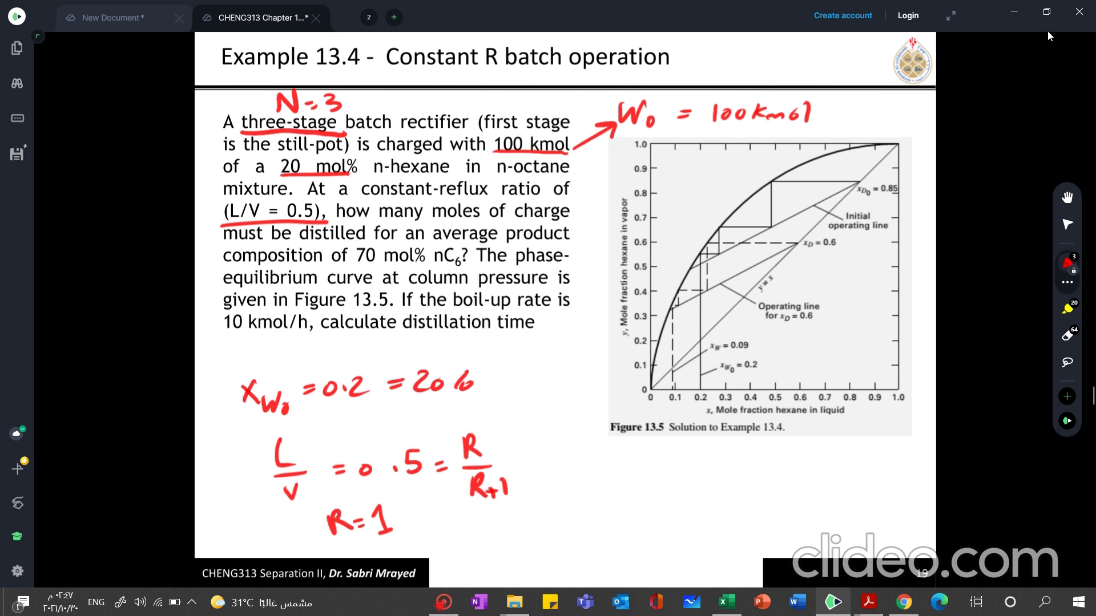
drag(569, 463, 581, 485)
mouse_move(581, 461)
mouse_down()
mouse_move(569, 486)
mouse_move(588, 495)
mouse_move(625, 485)
mouse_move(628, 500)
mouse_move(662, 476)
mouse_up()
Complete xDavg = 0.7 and write t = ?? below it
mouse_move(656, 484)
mouse_down()
mouse_move(690, 467)
mouse_move(711, 483)
mouse_up()
mouse_move(720, 468)
mouse_down()
mouse_move(735, 470)
mouse_move(726, 487)
mouse_up()
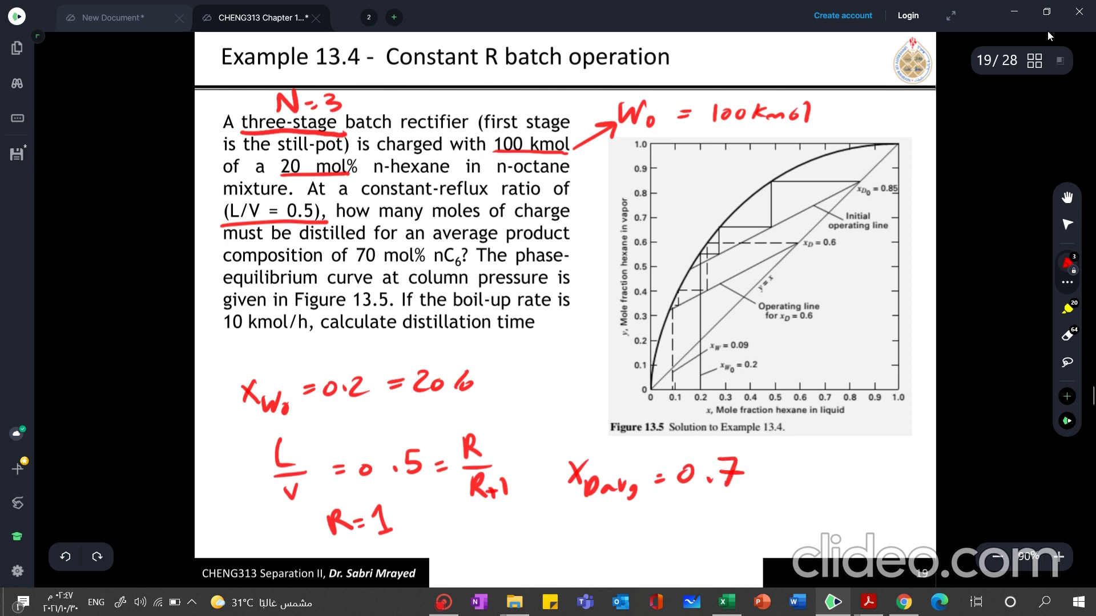
mouse_move(567, 509)
mouse_down()
mouse_move(571, 539)
mouse_move(577, 520)
mouse_up()
drag(581, 528, 590, 528)
drag(590, 533, 595, 535)
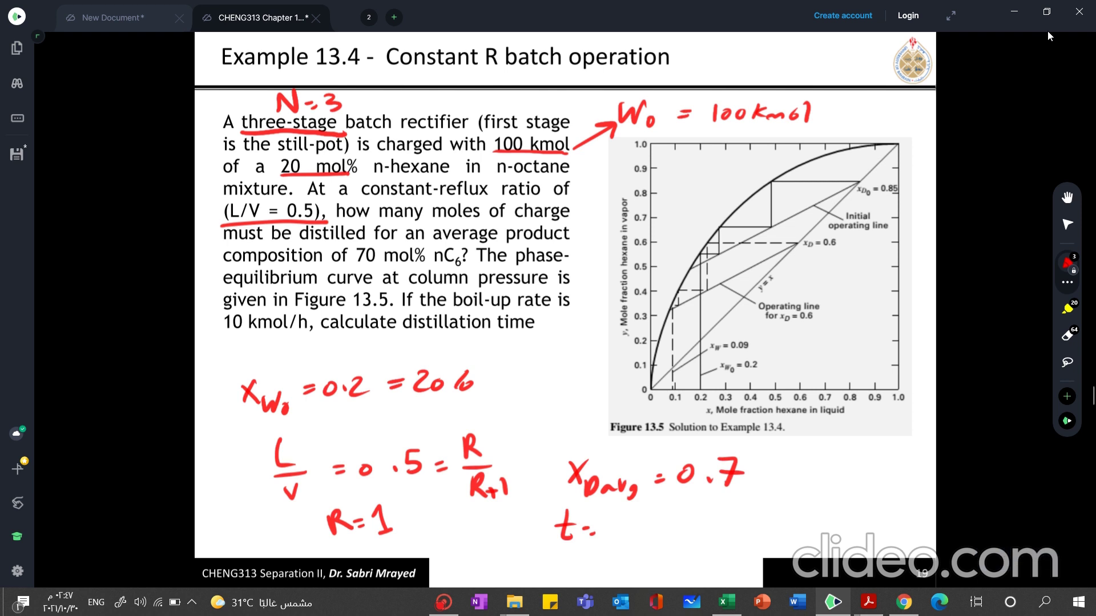
click(612, 539)
mouse_move(602, 517)
mouse_down()
mouse_move(609, 533)
mouse_move(624, 533)
mouse_up()
click(629, 539)
Note D = ?? as an unknown, then switch to the blank New Document
drag(676, 510, 675, 538)
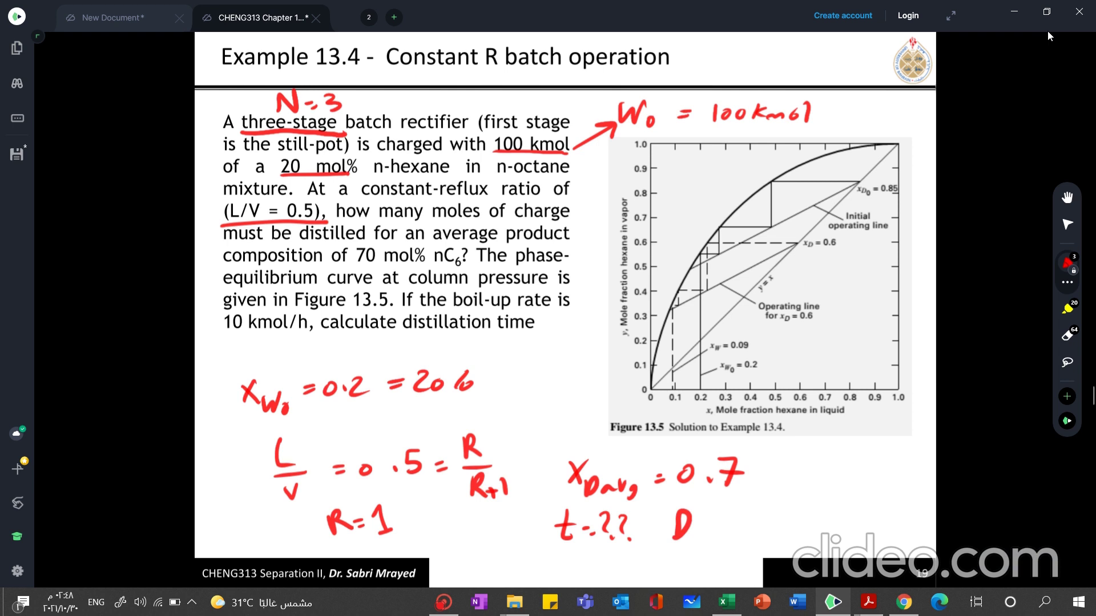
drag(692, 517, 703, 515)
drag(692, 527, 744, 535)
click(152, 4)
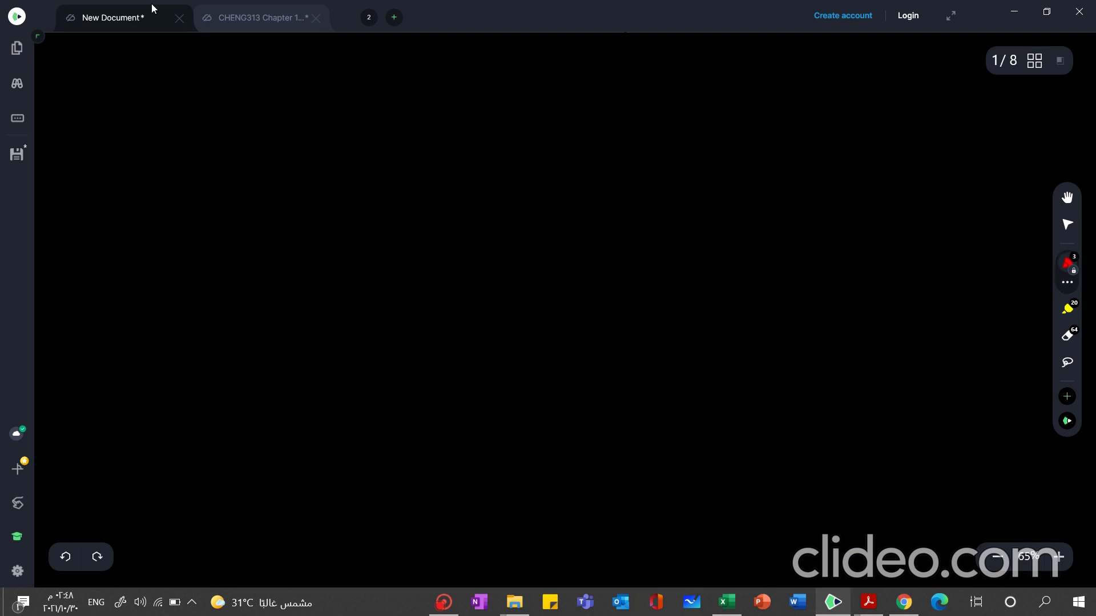
Write N = 3 and W0 = 100 kmol on the blank page, glancing back at the slides
mouse_move(164, 120)
mouse_down()
mouse_move(166, 95)
mouse_move(184, 94)
mouse_move(216, 119)
mouse_up()
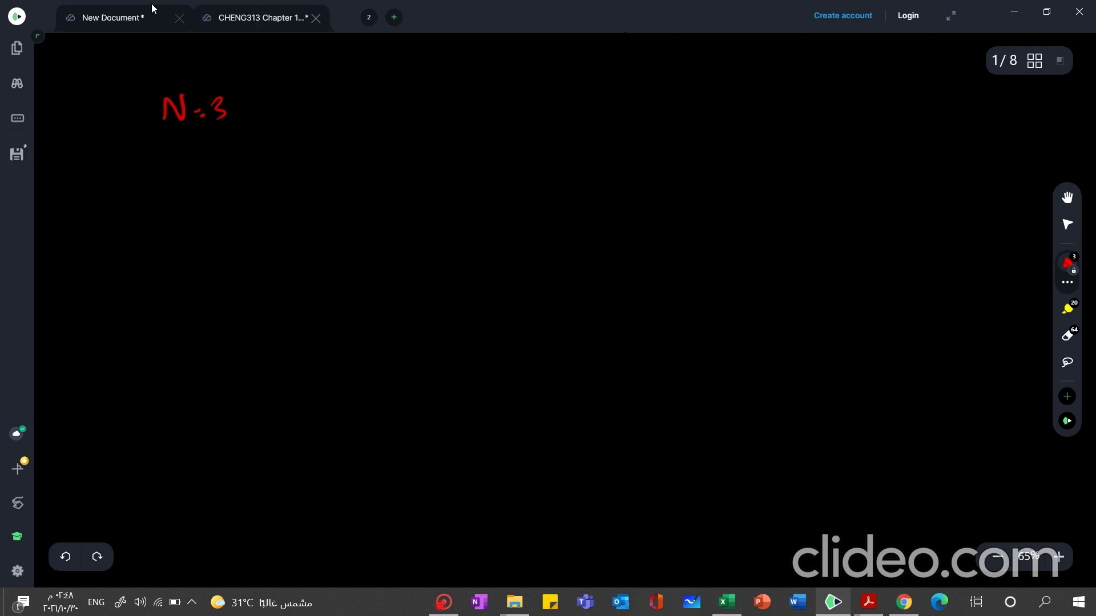
click(262, 17)
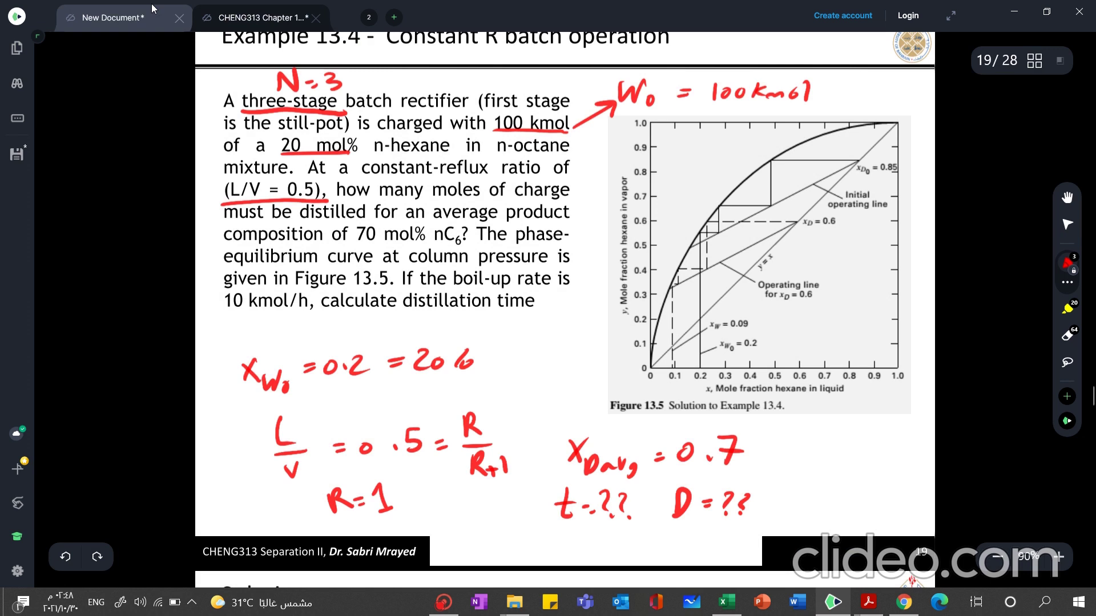
click(152, 7)
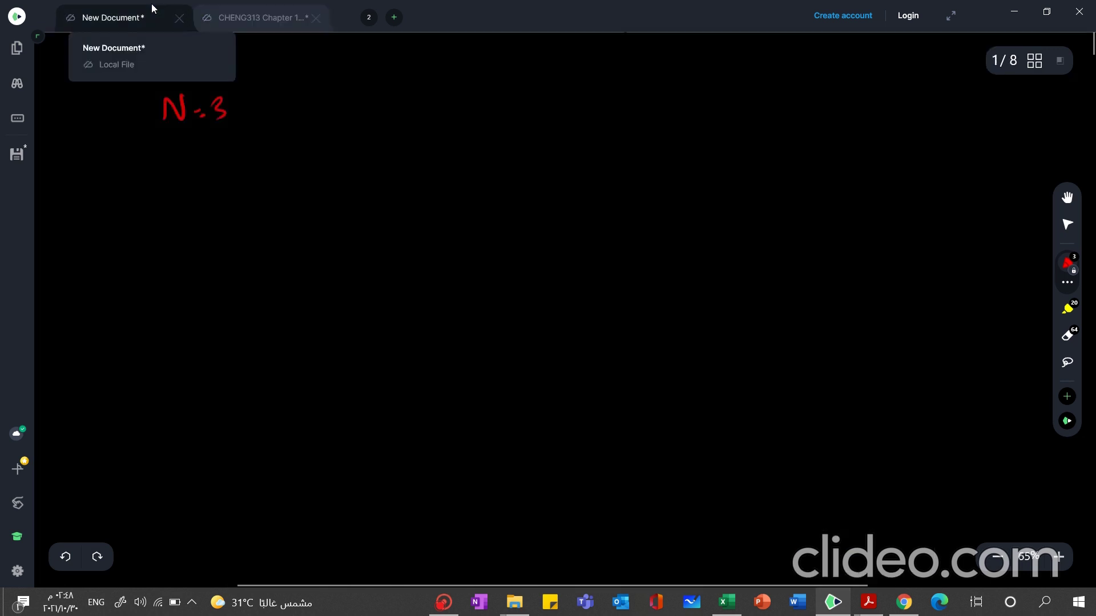
mouse_move(197, 143)
mouse_down()
mouse_move(183, 172)
mouse_move(162, 142)
mouse_move(201, 169)
mouse_move(220, 162)
mouse_up()
mouse_move(214, 168)
mouse_down()
mouse_move(236, 171)
mouse_move(250, 156)
mouse_move(289, 166)
mouse_up()
drag(301, 153, 364, 165)
mouse_move(375, 166)
mouse_down()
mouse_move(391, 165)
mouse_move(377, 164)
mouse_up()
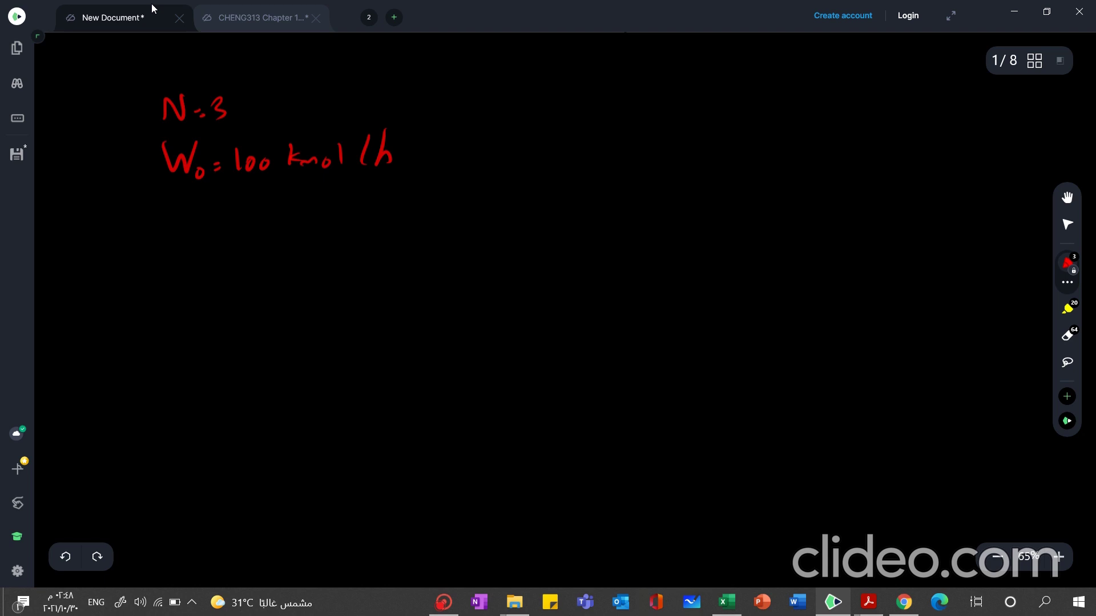
Write xW0 = 0.2 and L/V = 0.5 below W0
mouse_move(171, 204)
mouse_down()
mouse_move(179, 226)
mouse_move(168, 226)
mouse_move(245, 211)
mouse_move(307, 223)
mouse_up()
click(258, 217)
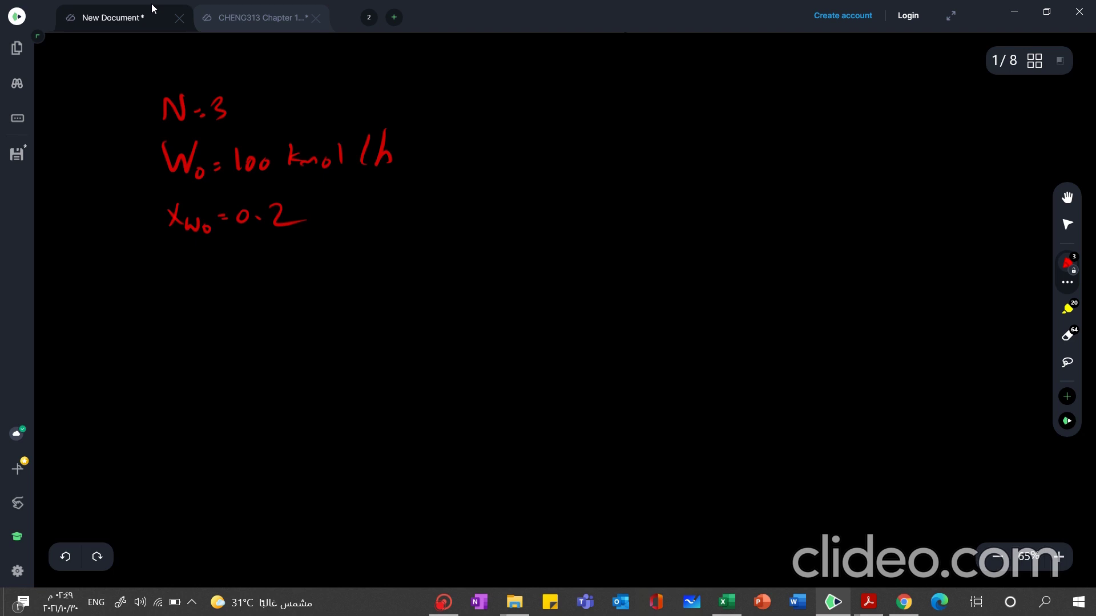
mouse_move(166, 244)
mouse_down()
mouse_move(183, 274)
mouse_move(174, 280)
mouse_up()
click(264, 275)
mouse_move(244, 265)
mouse_down()
mouse_move(276, 270)
mouse_move(276, 280)
mouse_move(341, 273)
mouse_move(331, 282)
mouse_up()
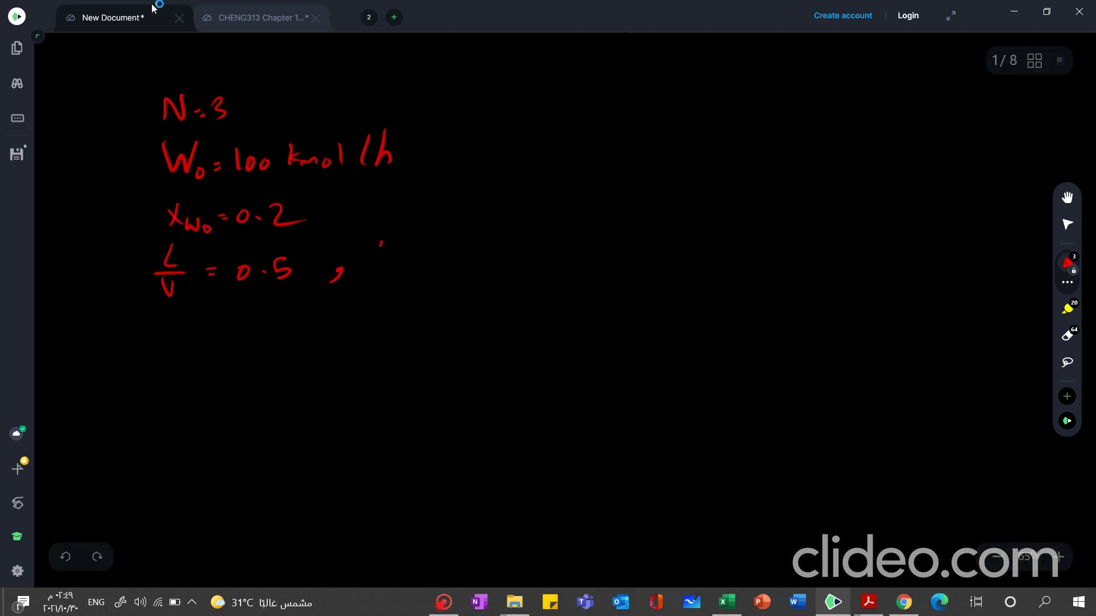
Write the average distillate composition xD avg = 0.7 beside L/V
drag(369, 244, 382, 264)
mouse_move(382, 244)
mouse_down()
mouse_move(369, 264)
mouse_move(393, 277)
mouse_up()
mouse_move(393, 260)
mouse_down()
mouse_move(394, 277)
mouse_move(401, 250)
mouse_move(423, 239)
mouse_move(444, 265)
mouse_up()
mouse_move(428, 272)
mouse_down()
mouse_move(483, 262)
mouse_move(520, 273)
mouse_move(544, 258)
mouse_up()
click(500, 269)
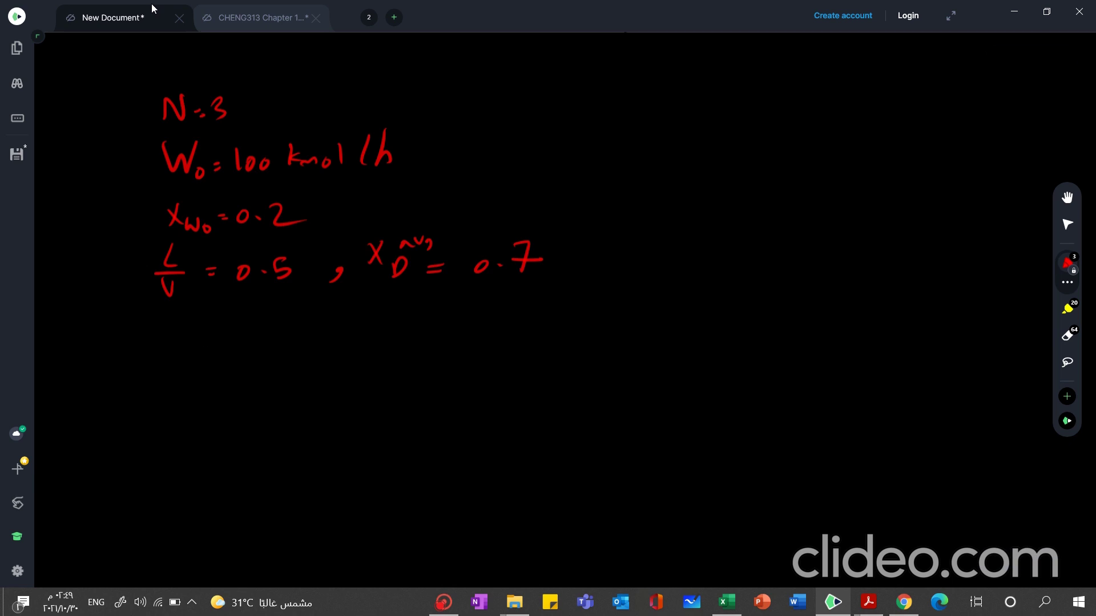
List the unknowns t = ?? and Dtot = ??, then switch to the Excel workbook
mouse_move(202, 351)
mouse_down()
mouse_move(212, 381)
mouse_move(218, 360)
mouse_move(243, 377)
mouse_move(293, 370)
mouse_move(291, 382)
mouse_up()
drag(306, 354, 314, 383)
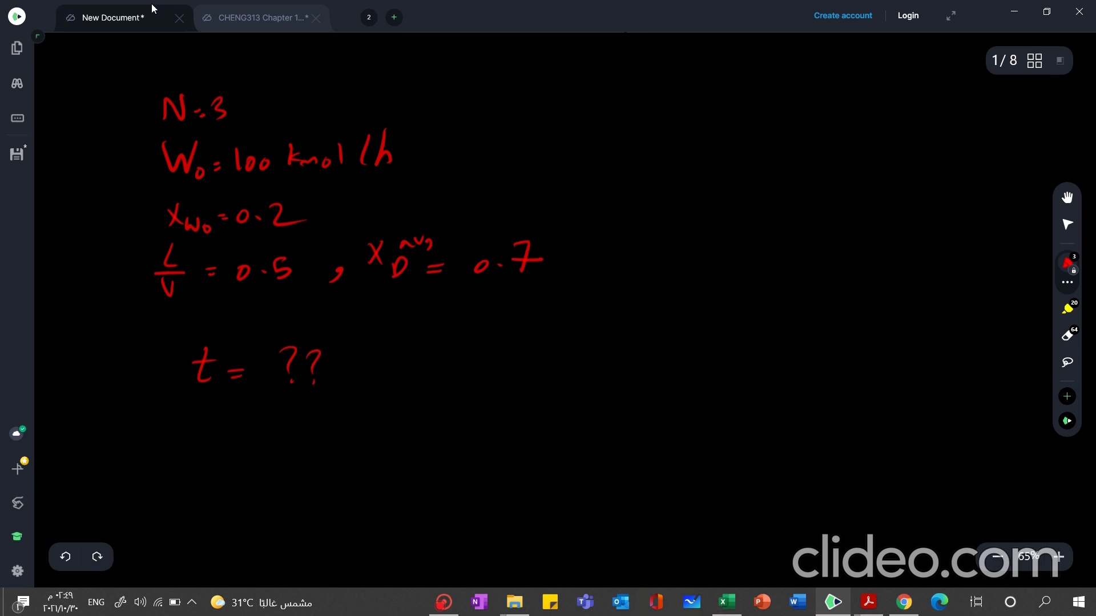
mouse_move(403, 355)
mouse_down()
mouse_move(404, 386)
mouse_move(423, 356)
mouse_up()
drag(418, 351, 432, 354)
mouse_move(443, 337)
mouse_down()
mouse_move(442, 355)
mouse_move(454, 346)
mouse_move(447, 369)
mouse_up()
drag(436, 377, 468, 371)
drag(466, 381, 486, 371)
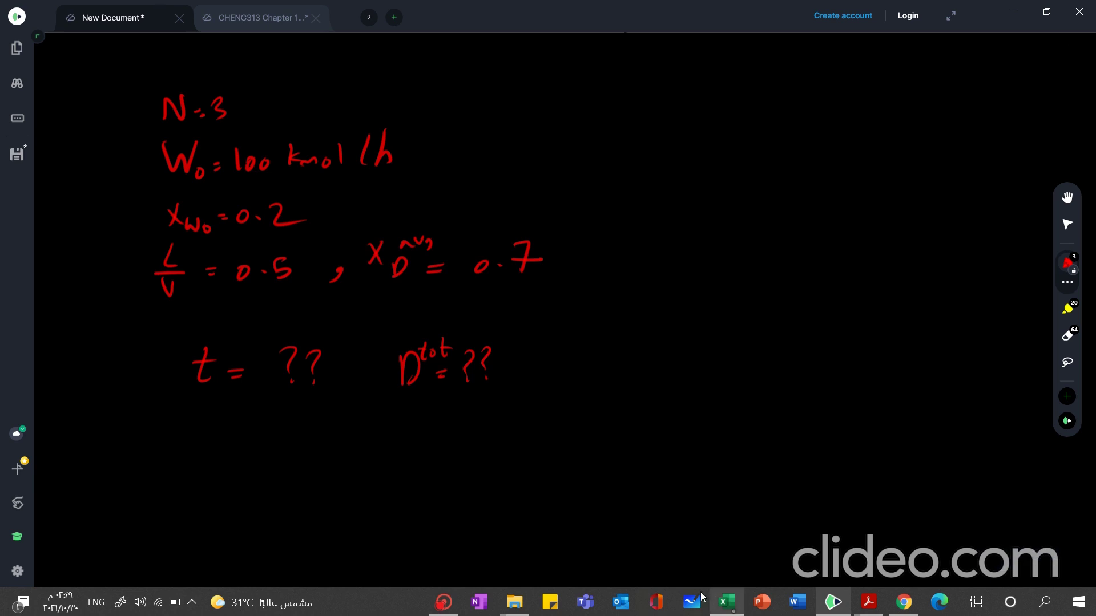
click(724, 602)
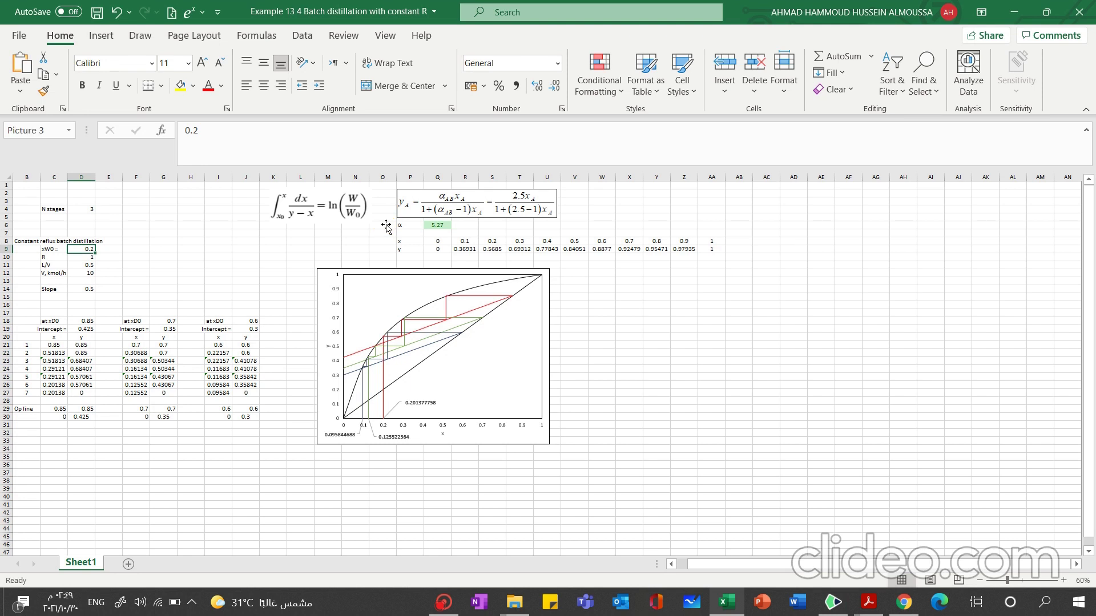
Look over the equilibrium curve and stage tables for xD0 0.85, 0.7 and 0.6
click(386, 226)
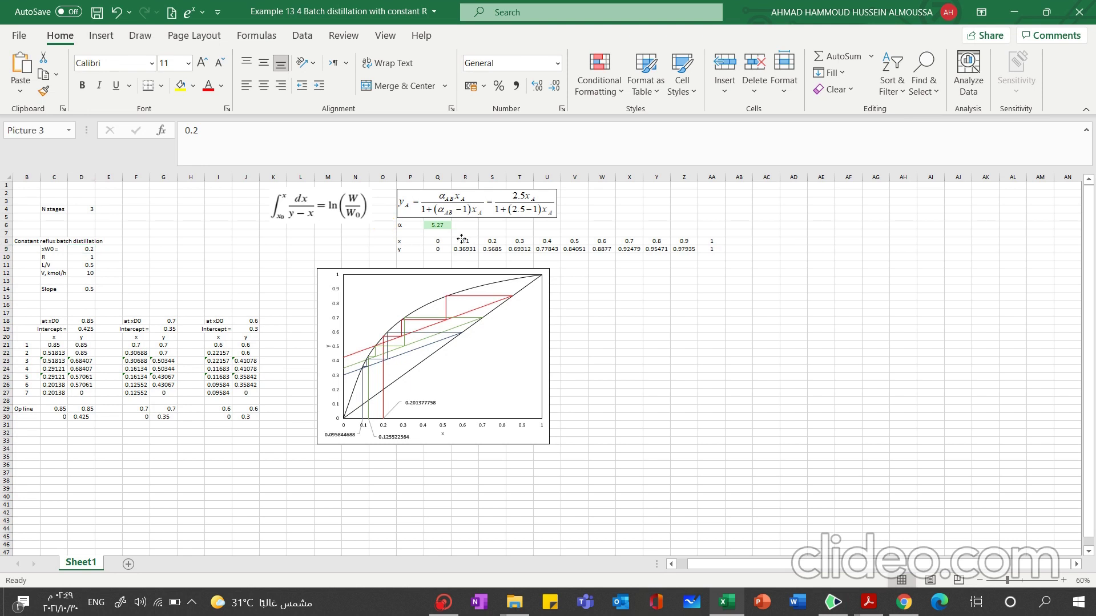
Review slides 19 (Example 13.4) and 7 (Rayleigh equation) in the CHENG313 deck, then return to Excel
click(832, 602)
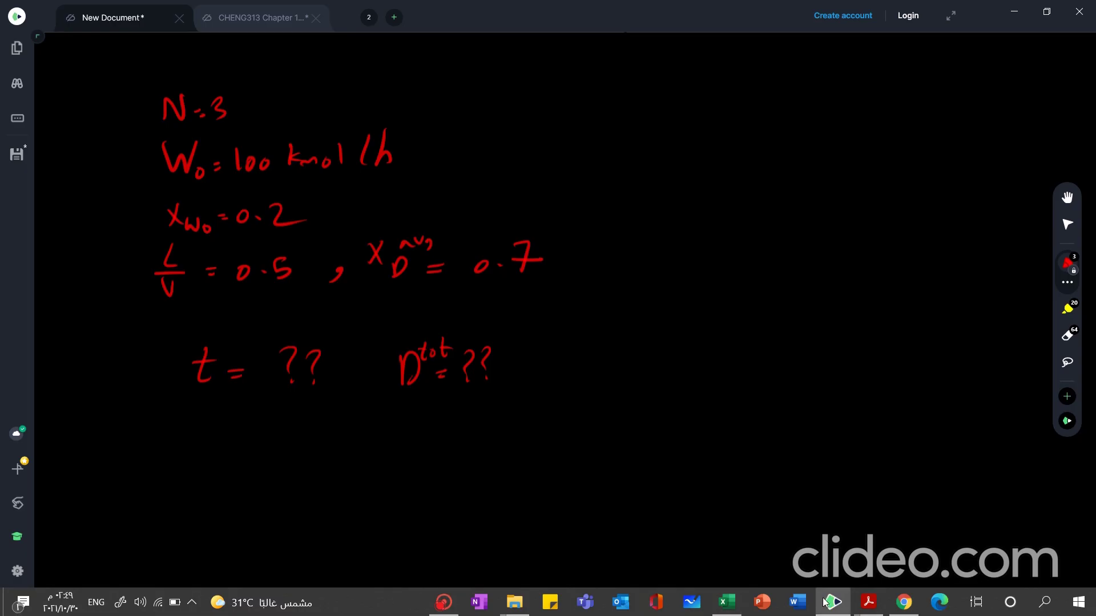
click(259, 13)
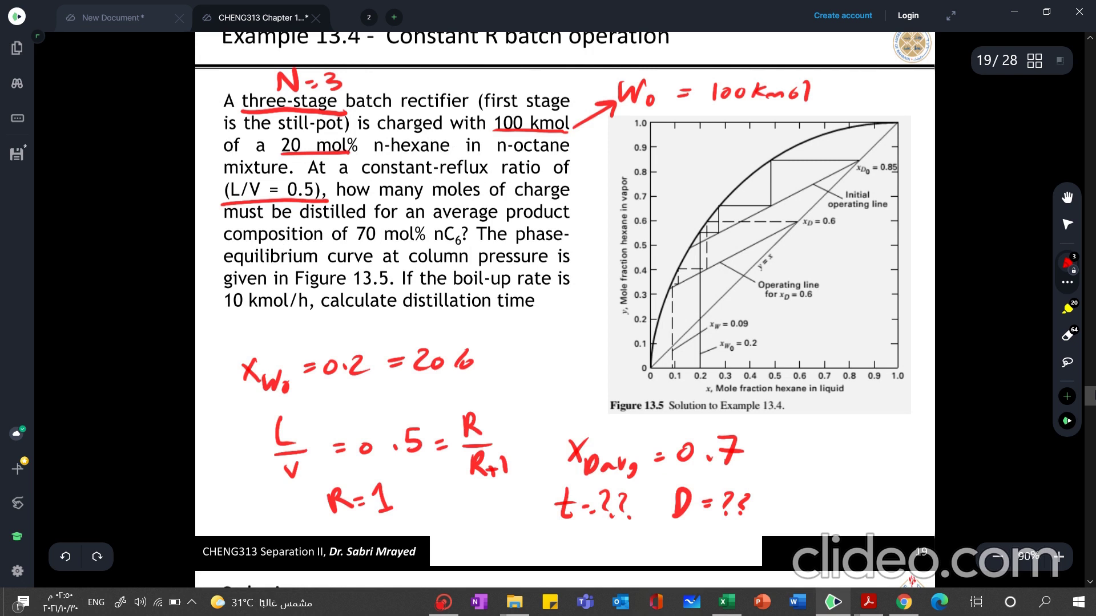
drag(1088, 395, 1090, 167)
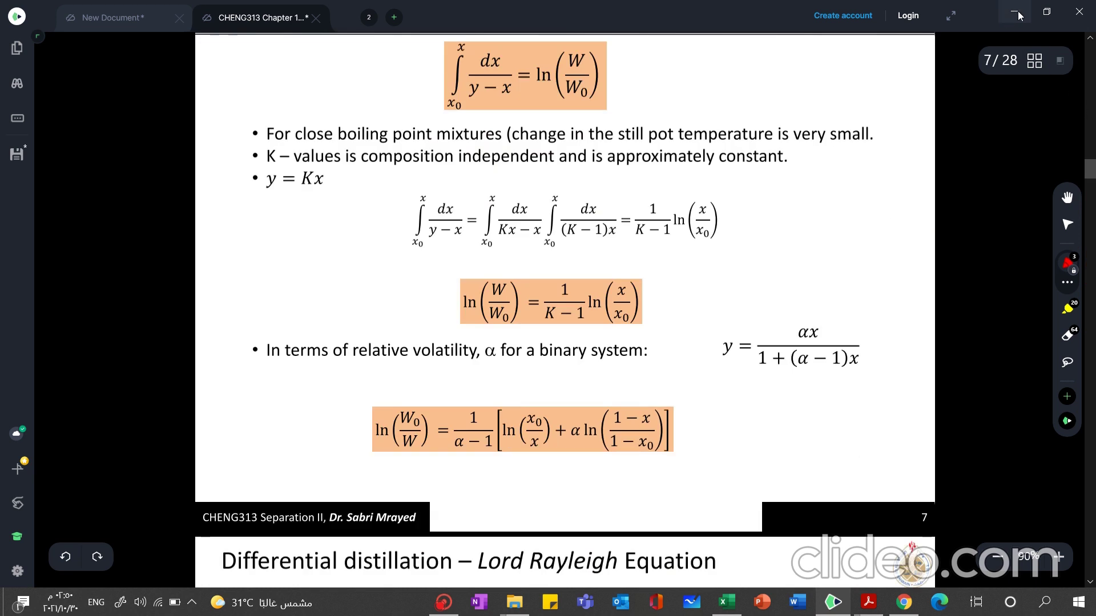
drag(1090, 166, 1090, 396)
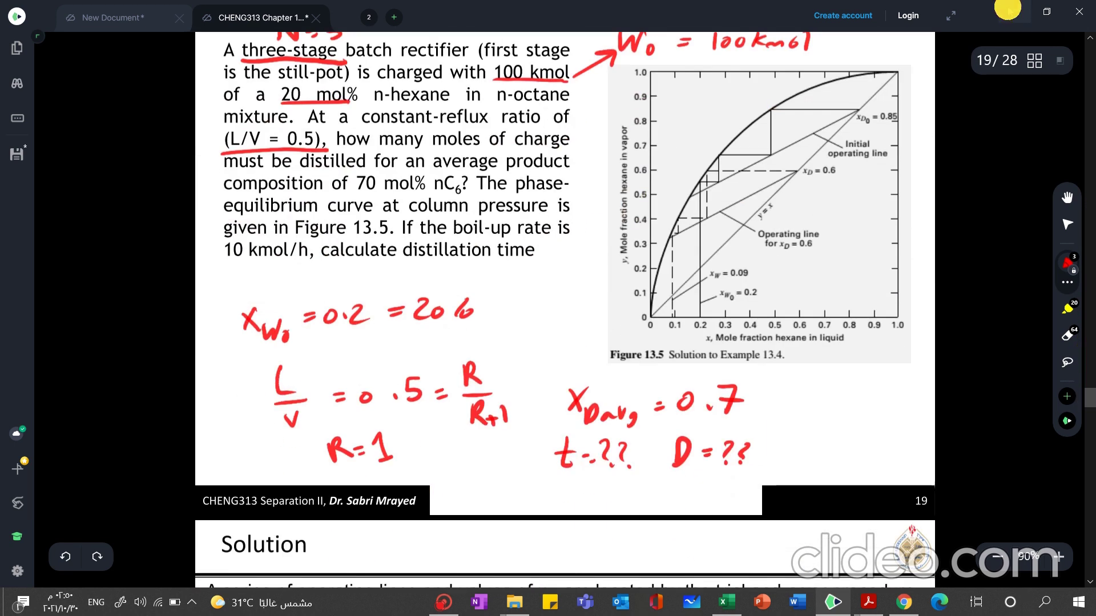
click(1007, 10)
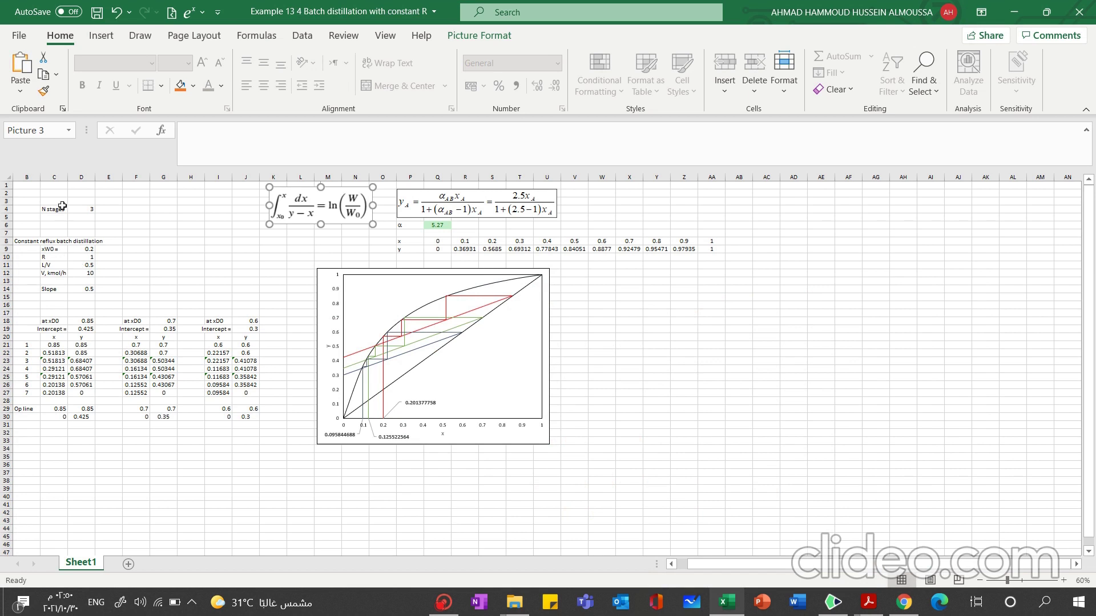
Inspect cells D9 (xW0), D10 (R formula) and D11 (L/V), then return to slide 19
click(91, 249)
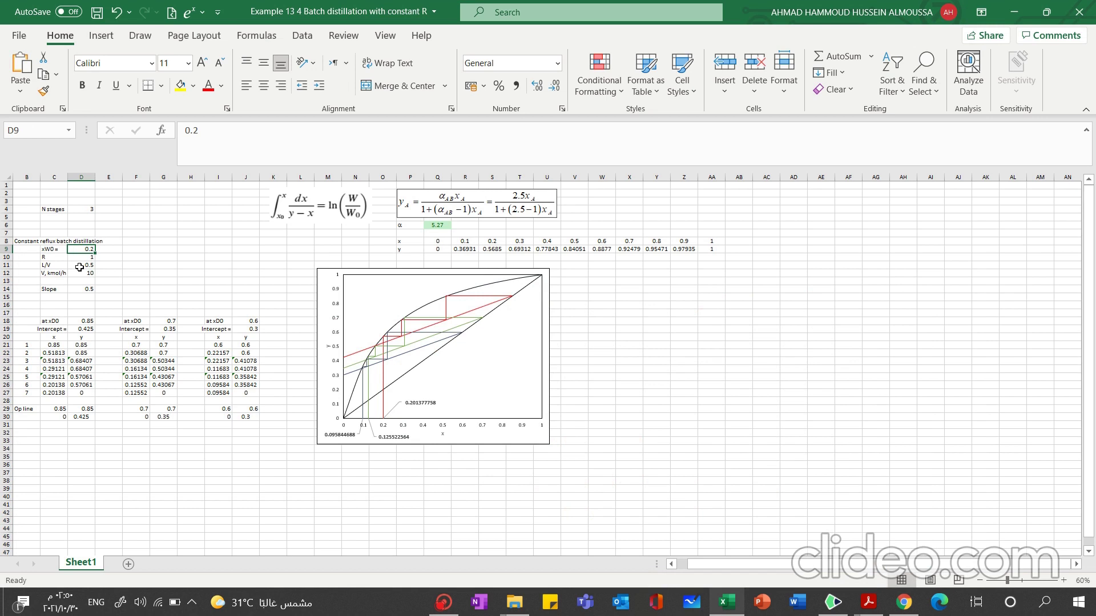
click(81, 258)
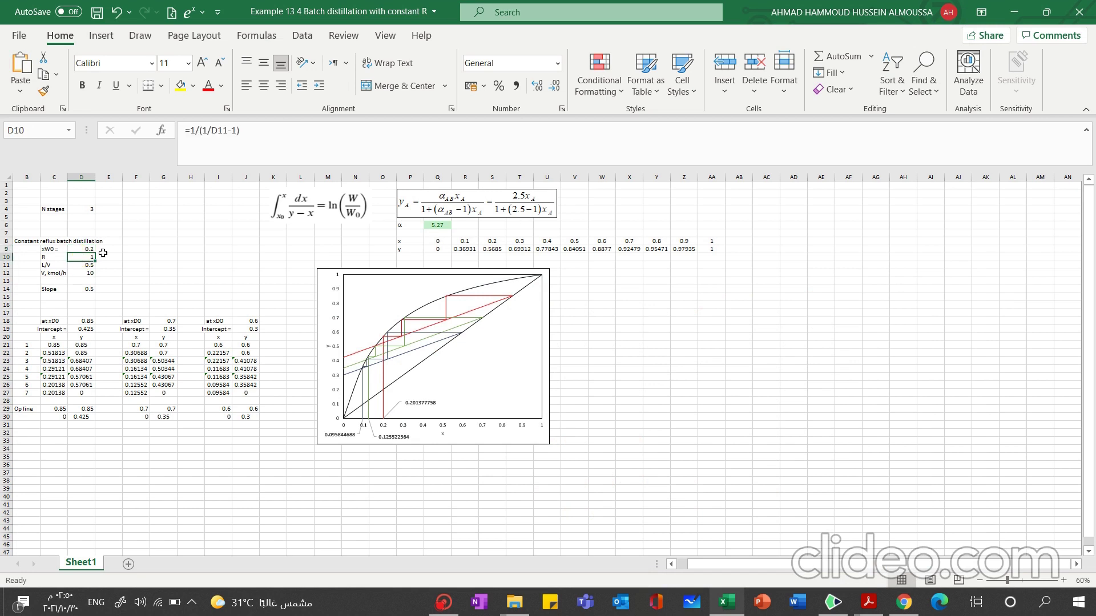
click(78, 266)
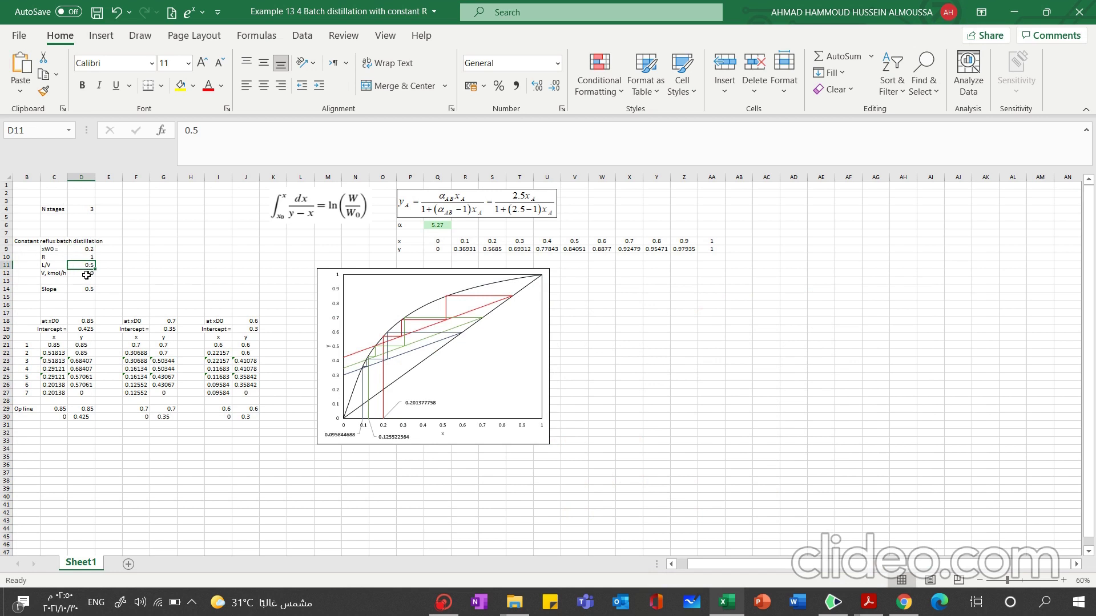
click(833, 603)
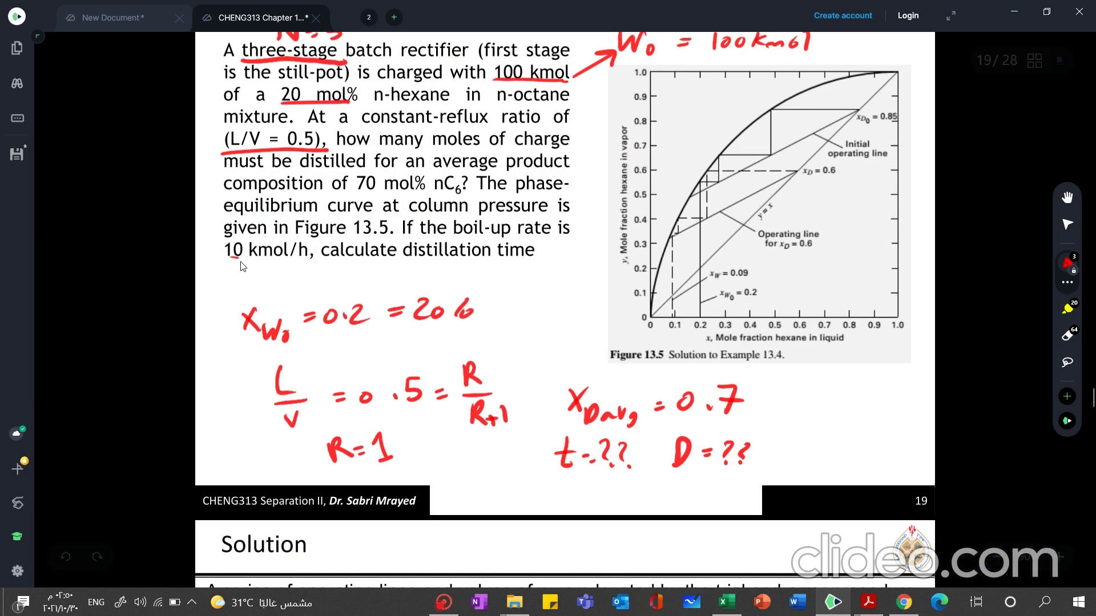
Underline the 10 kmol/h boil-up on slide 19 and write V = 10 kmol/h in the notes
drag(228, 261, 289, 258)
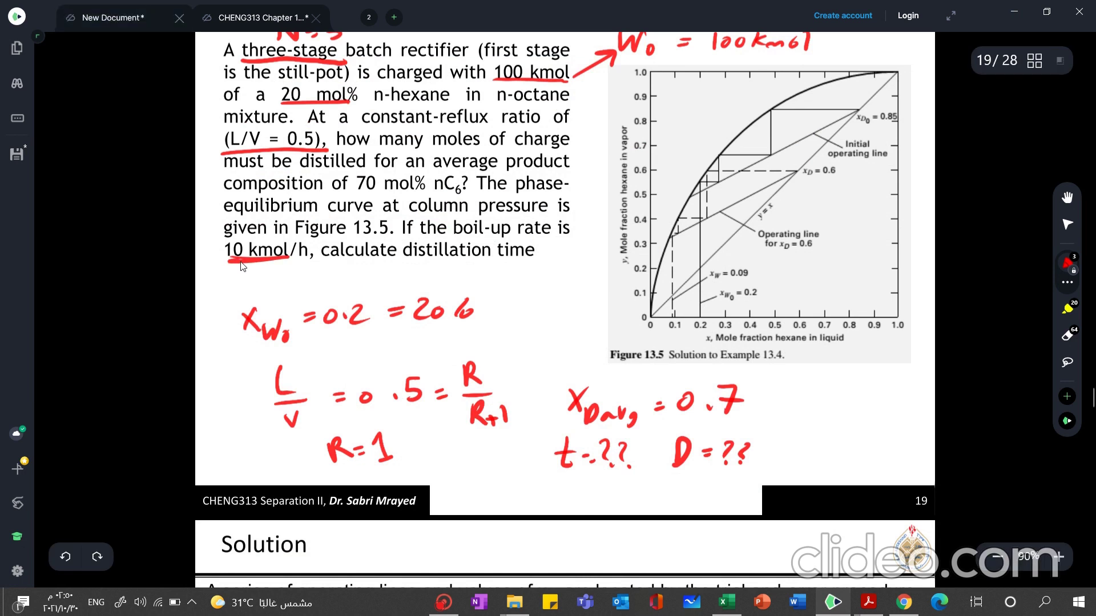
key(ctrl+Tab)
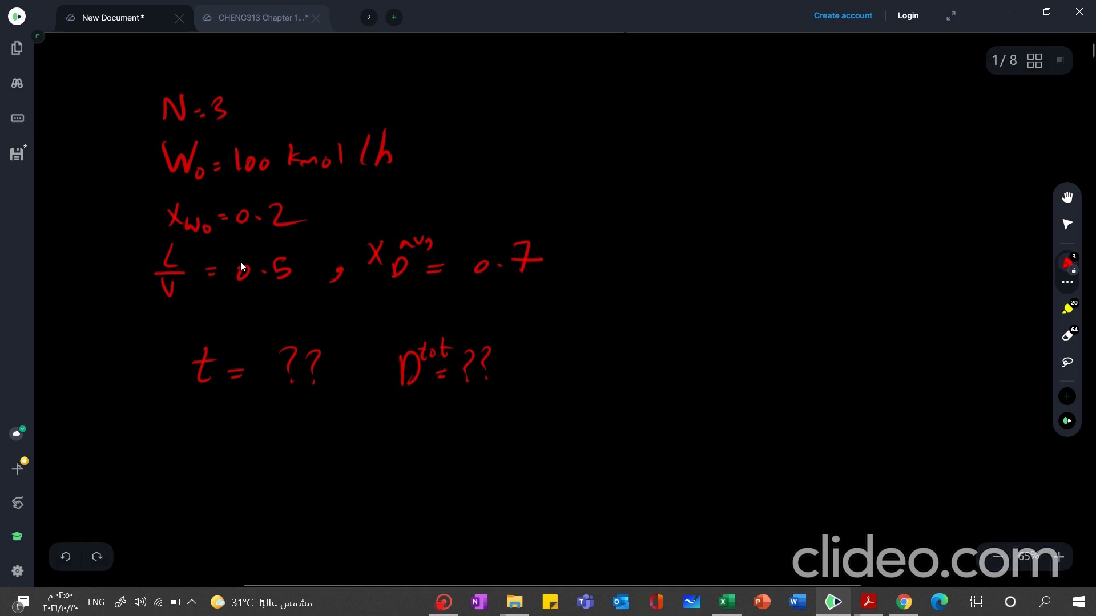
mouse_move(190, 412)
mouse_down()
mouse_move(220, 414)
mouse_move(233, 427)
mouse_up()
drag(227, 435, 279, 440)
drag(298, 425, 332, 444)
mouse_move(341, 429)
mouse_down()
mouse_move(340, 444)
mouse_move(378, 435)
mouse_move(433, 446)
mouse_up()
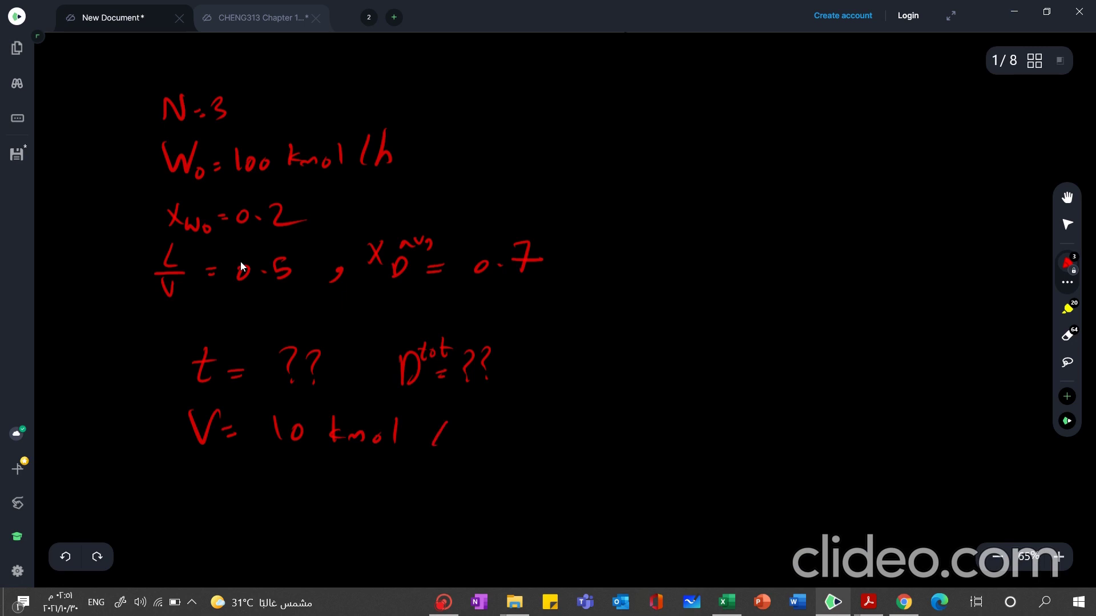
drag(477, 420, 484, 455)
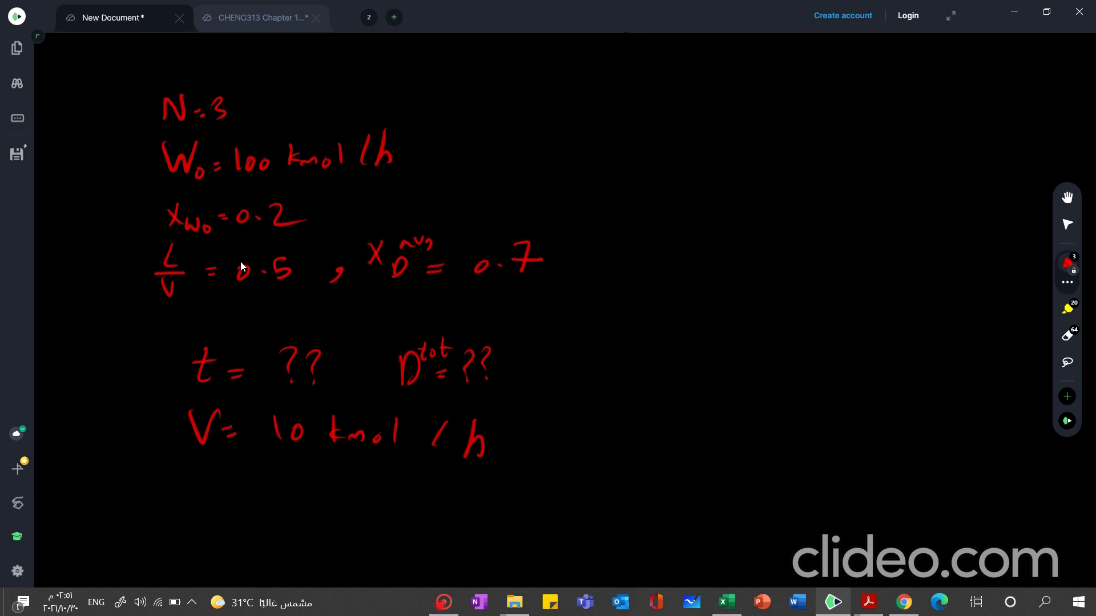
List L and D as unknowns, underline L/V = 0.5, and start the L calculation
mouse_move(181, 476)
mouse_down()
mouse_move(200, 503)
mouse_move(224, 511)
mouse_up()
drag(267, 479, 274, 505)
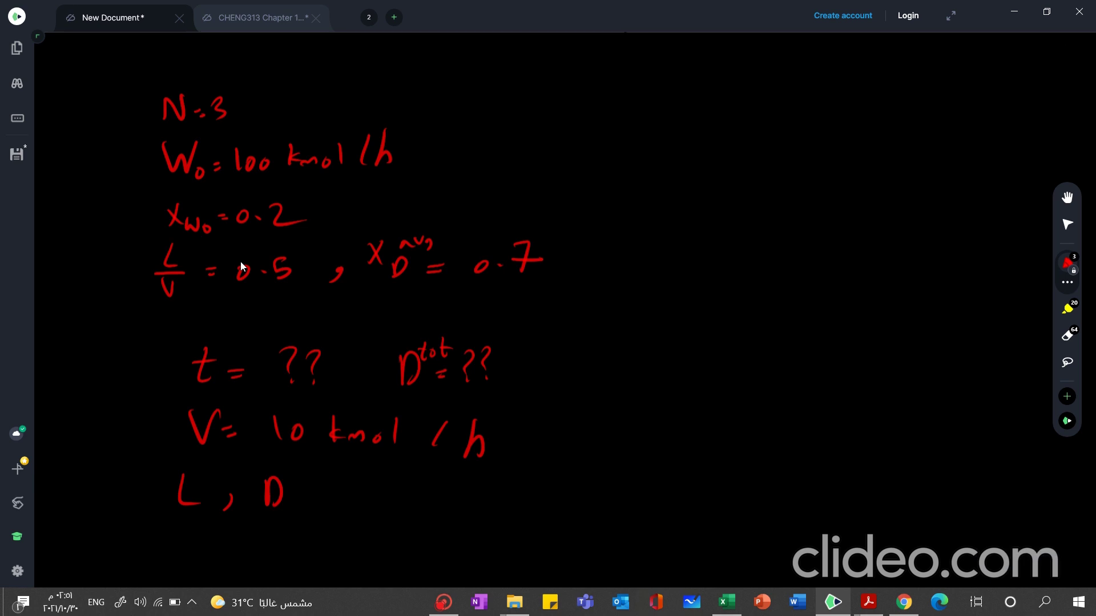
drag(157, 304, 266, 295)
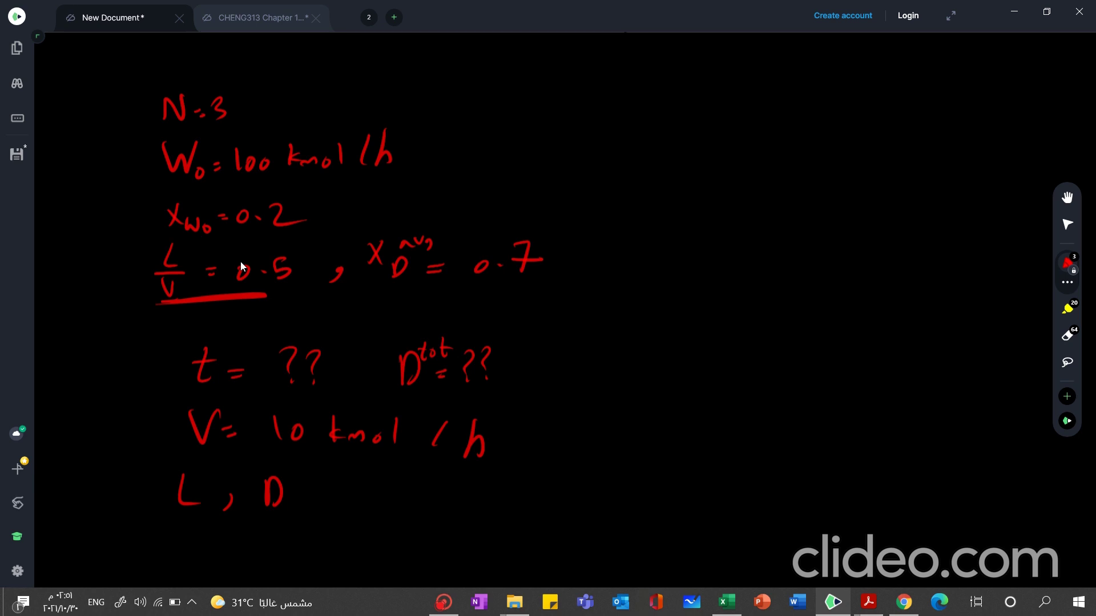
mouse_move(494, 495)
mouse_down()
mouse_move(493, 518)
mouse_move(522, 534)
mouse_move(513, 537)
mouse_move(570, 531)
mouse_up()
Write L/V = 0.5 ⇒ L = 0.5(V) in red on the whiteboard notes
drag(593, 522, 593, 523)
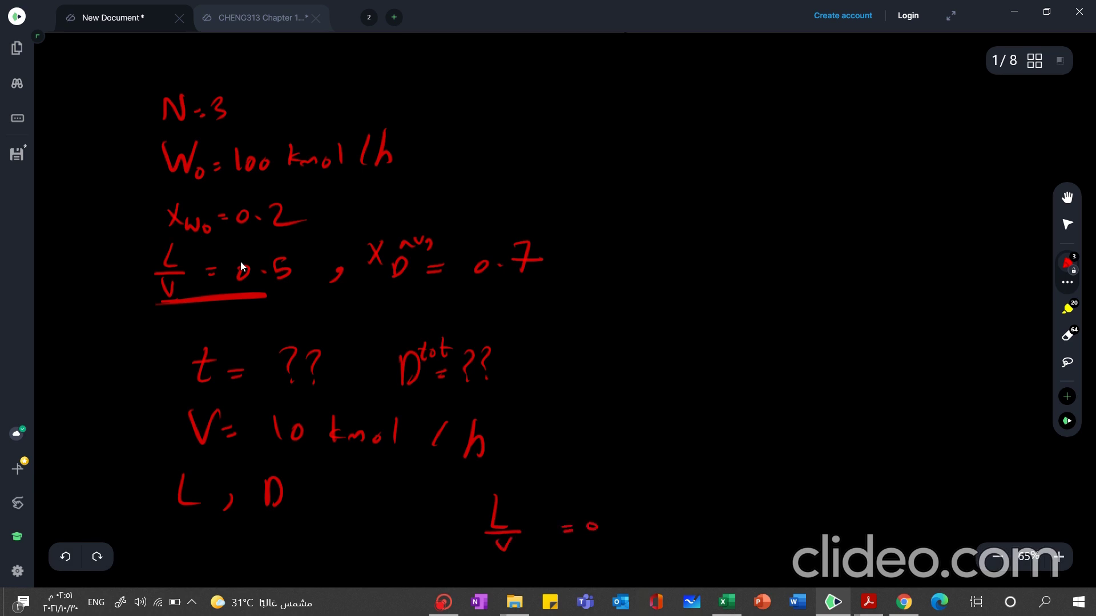
mouse_move(663, 502)
mouse_down()
mouse_move(647, 523)
mouse_move(705, 515)
mouse_up()
drag(675, 521, 698, 528)
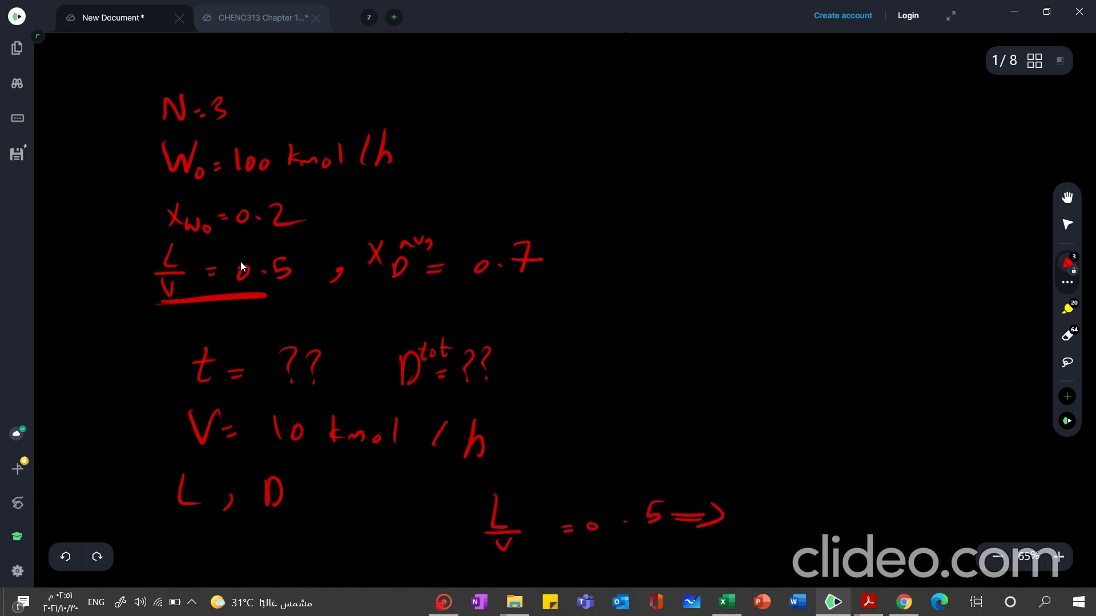
mouse_move(755, 487)
mouse_down()
mouse_move(778, 517)
mouse_move(813, 503)
mouse_up()
mouse_move(805, 509)
mouse_down()
mouse_move(838, 499)
mouse_move(912, 507)
mouse_move(937, 489)
mouse_move(962, 496)
mouse_move(953, 511)
mouse_up()
click(856, 502)
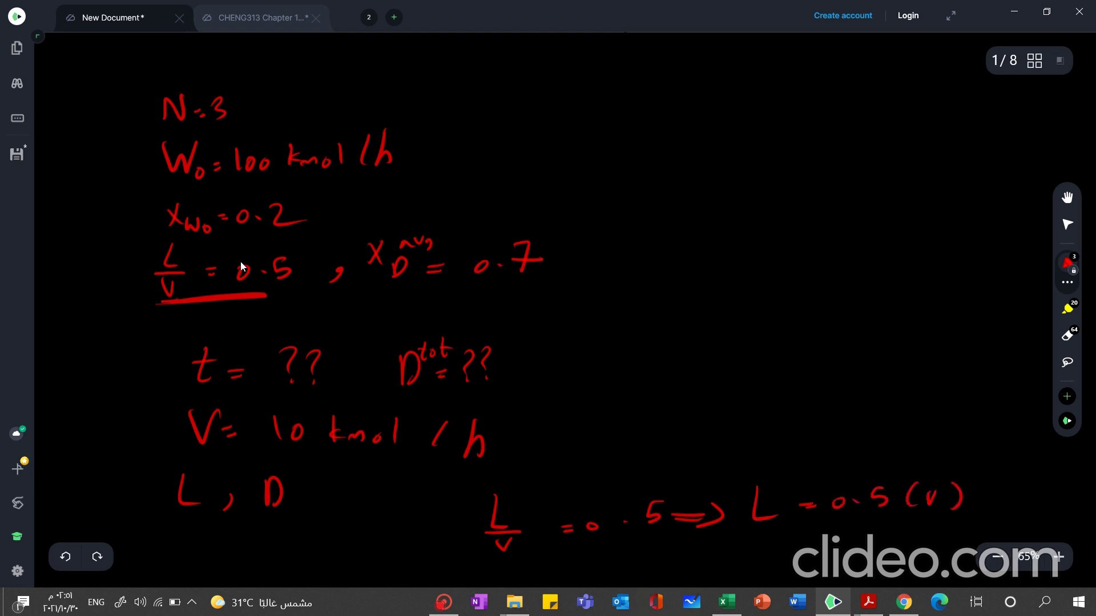
Continue the line with = 0.5(10) = 5 kmol/h, then scroll the canvas down
drag(803, 537, 814, 534)
mouse_move(809, 542)
mouse_down()
mouse_move(885, 525)
mouse_move(882, 545)
mouse_move(897, 545)
mouse_up()
mouse_move(909, 529)
mouse_down()
mouse_move(907, 545)
mouse_move(917, 531)
mouse_move(933, 544)
mouse_up()
mouse_move(958, 533)
mouse_down()
mouse_move(993, 519)
mouse_move(987, 536)
mouse_up()
drag(1016, 508, 1015, 516)
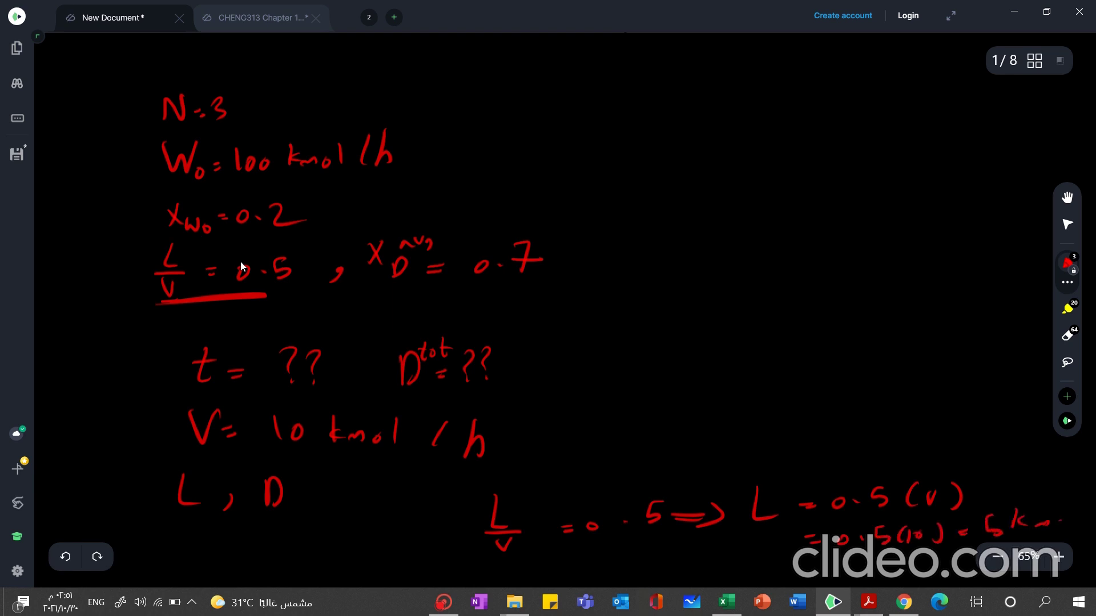
drag(1062, 517, 1057, 526)
mouse_move(1072, 502)
mouse_down()
mouse_move(1068, 525)
mouse_move(1080, 523)
mouse_up()
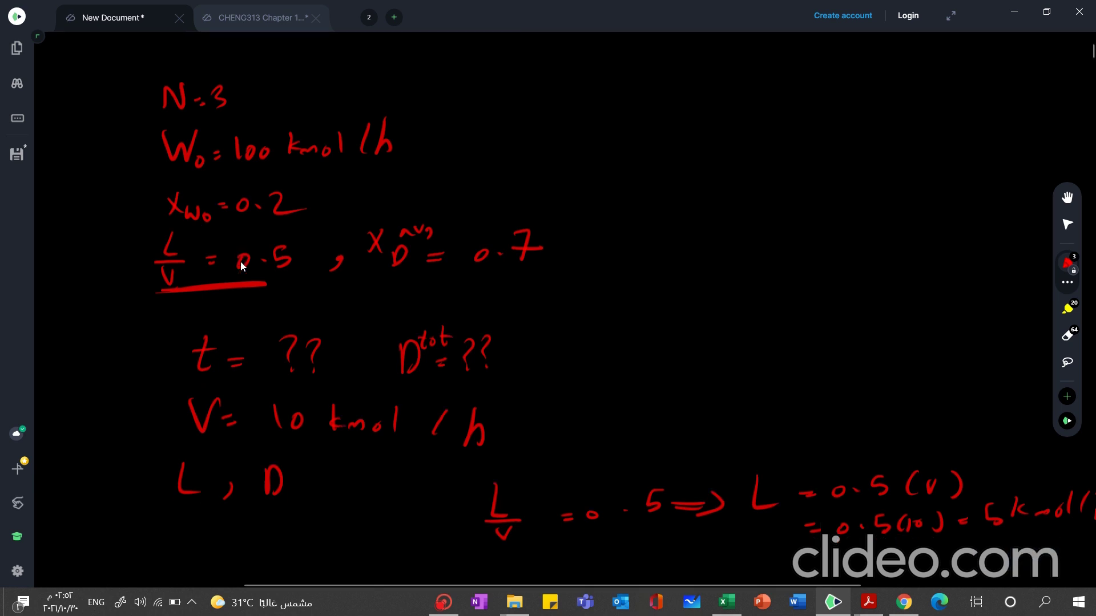
scroll(241, 262, down, 5)
scroll(241, 262, down, 3)
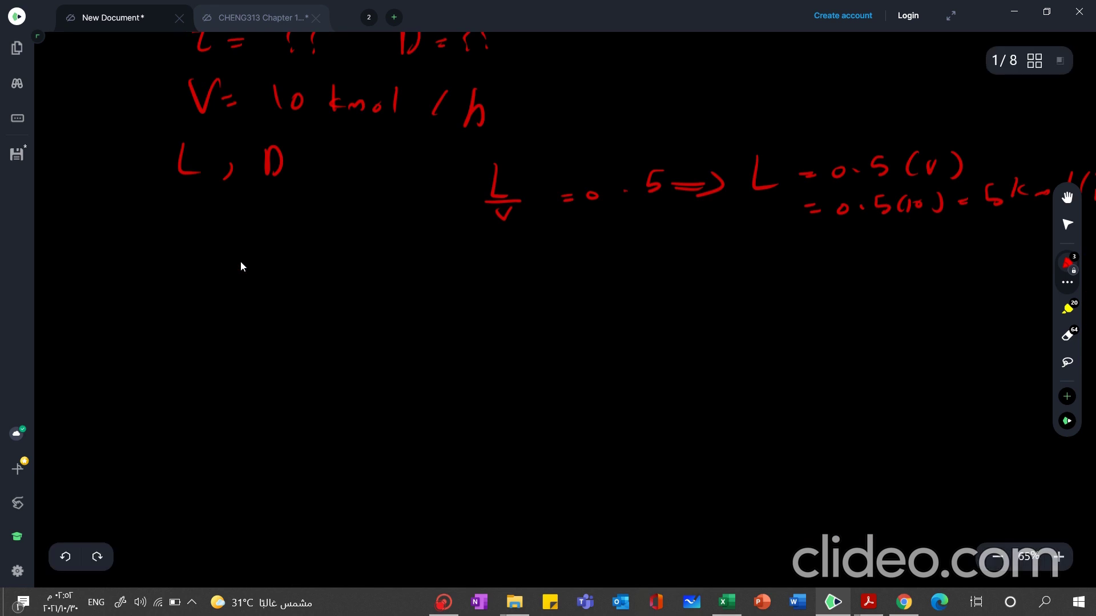
Back in Excel, fill the L/V cell D11 (0.5) yellow and open D10's formula =1/(1/D11-1)
click(726, 603)
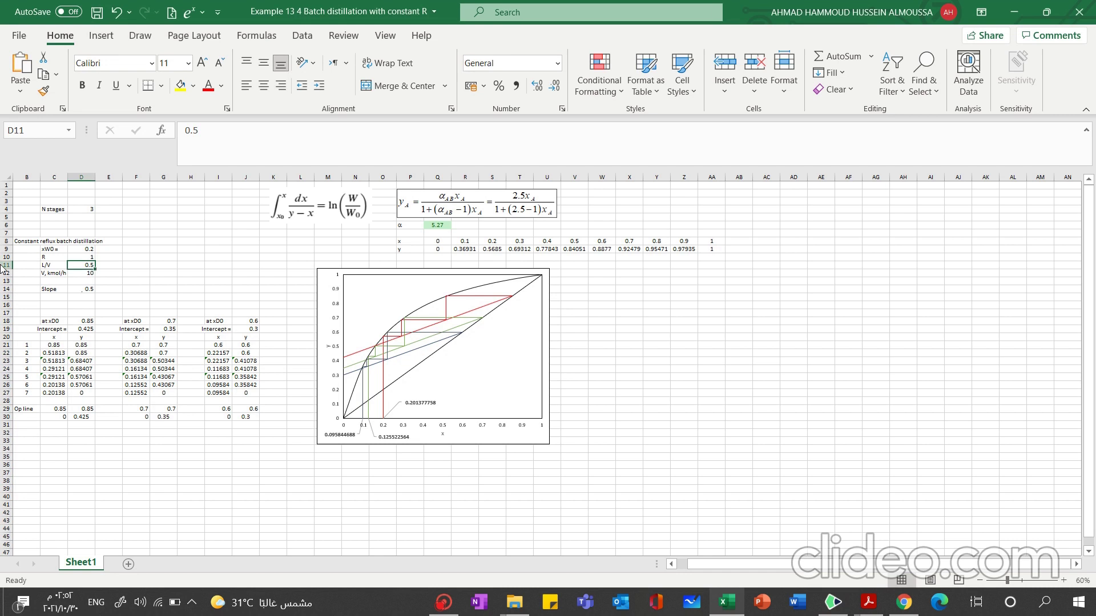
key(Right)
key(Right)
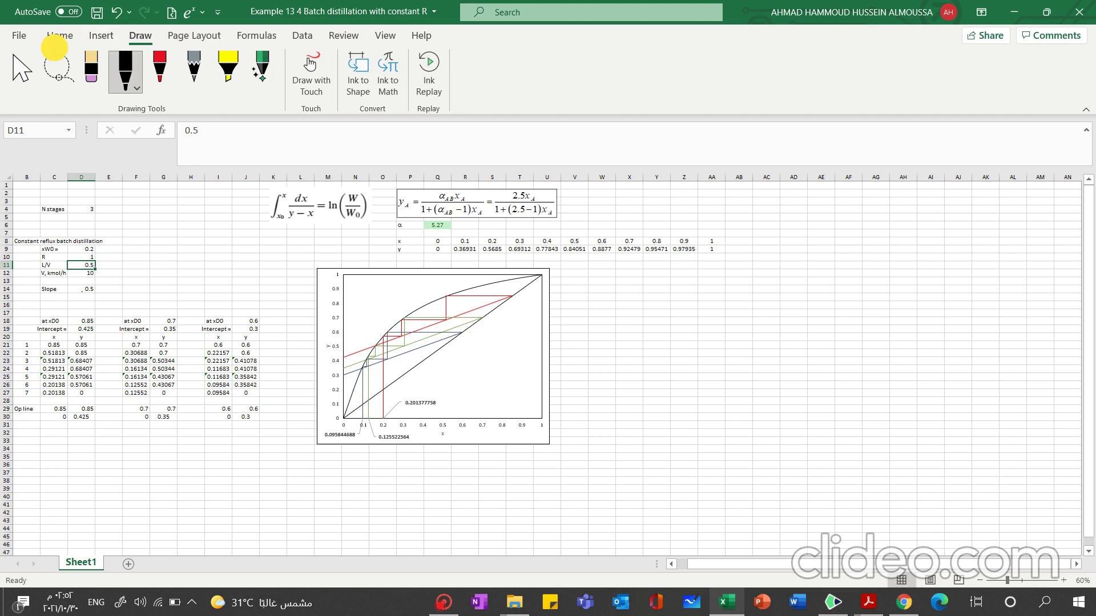
click(60, 36)
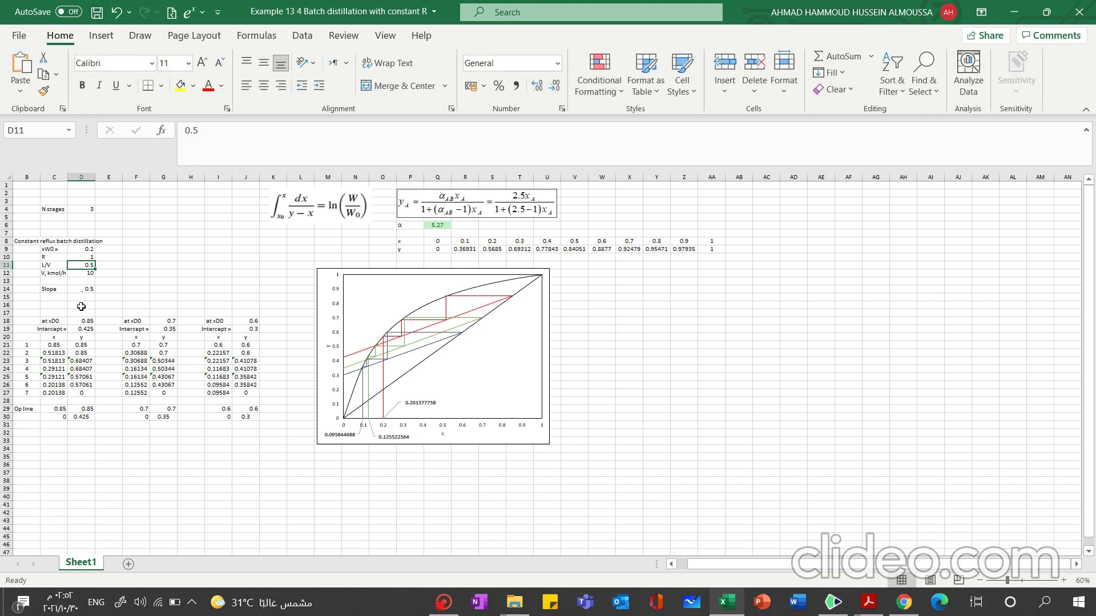
click(80, 289)
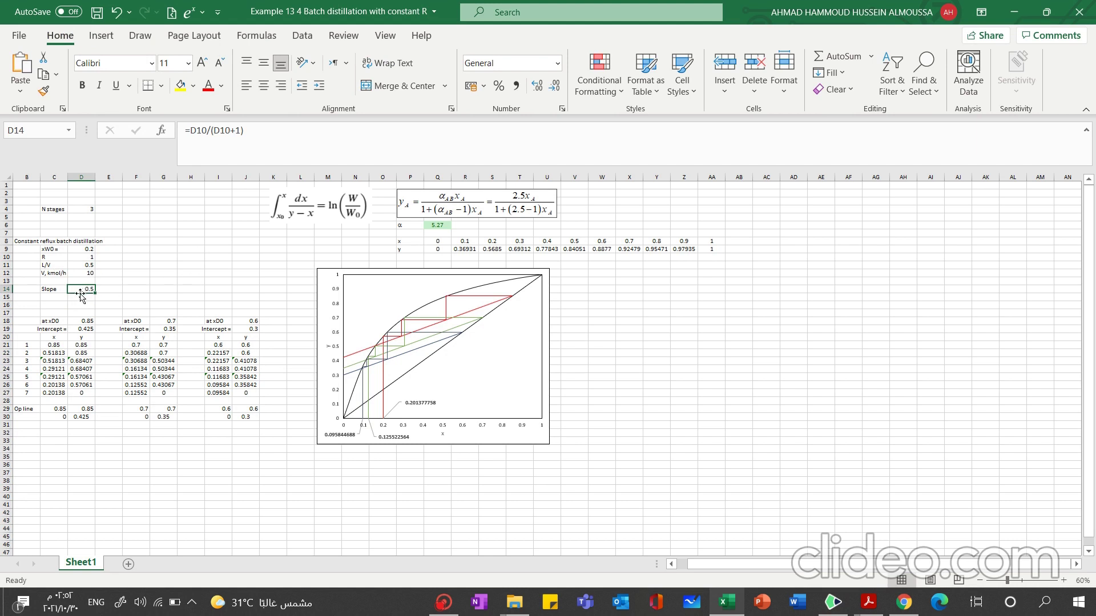
click(82, 266)
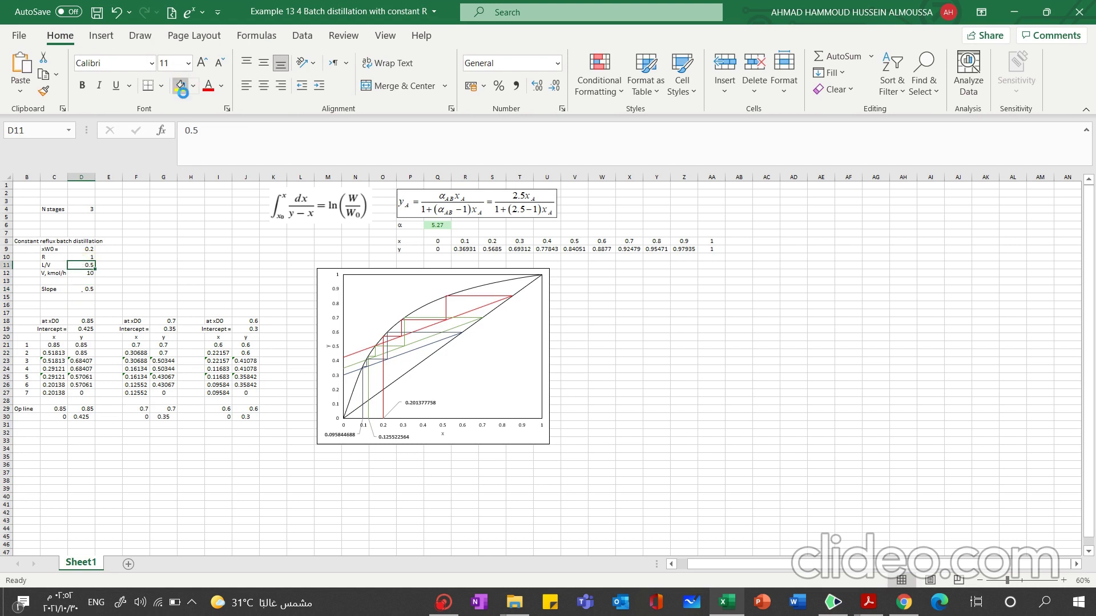
click(78, 263)
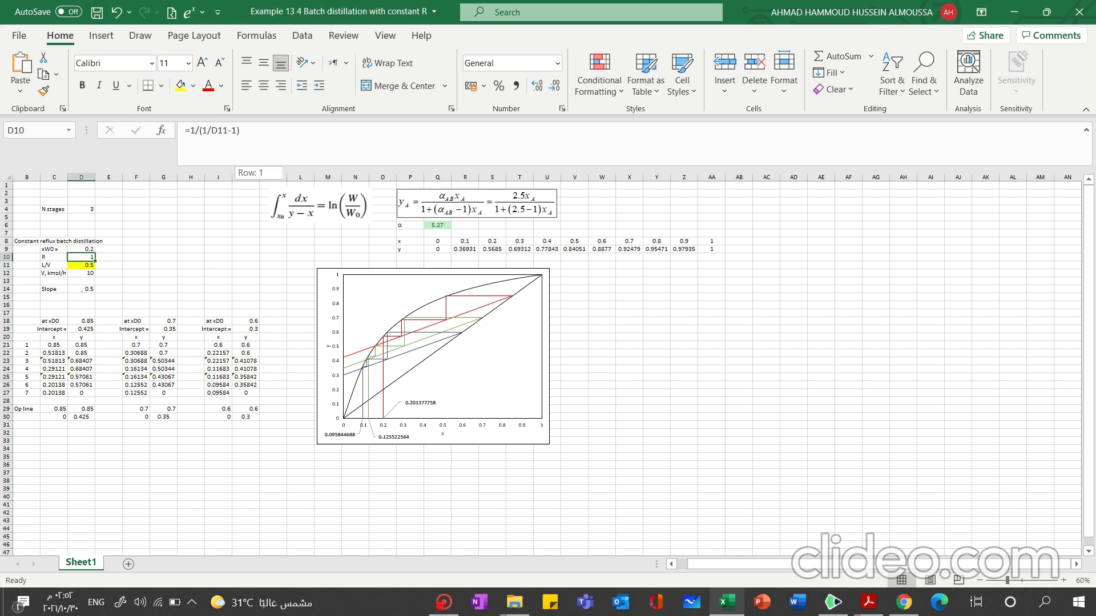
click(240, 149)
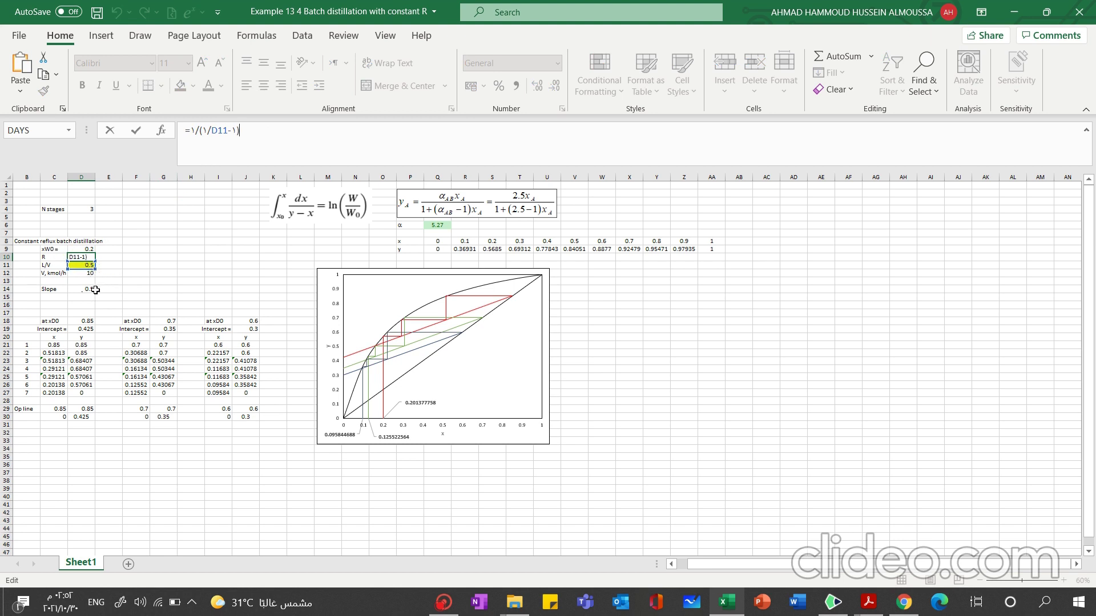
click(92, 289)
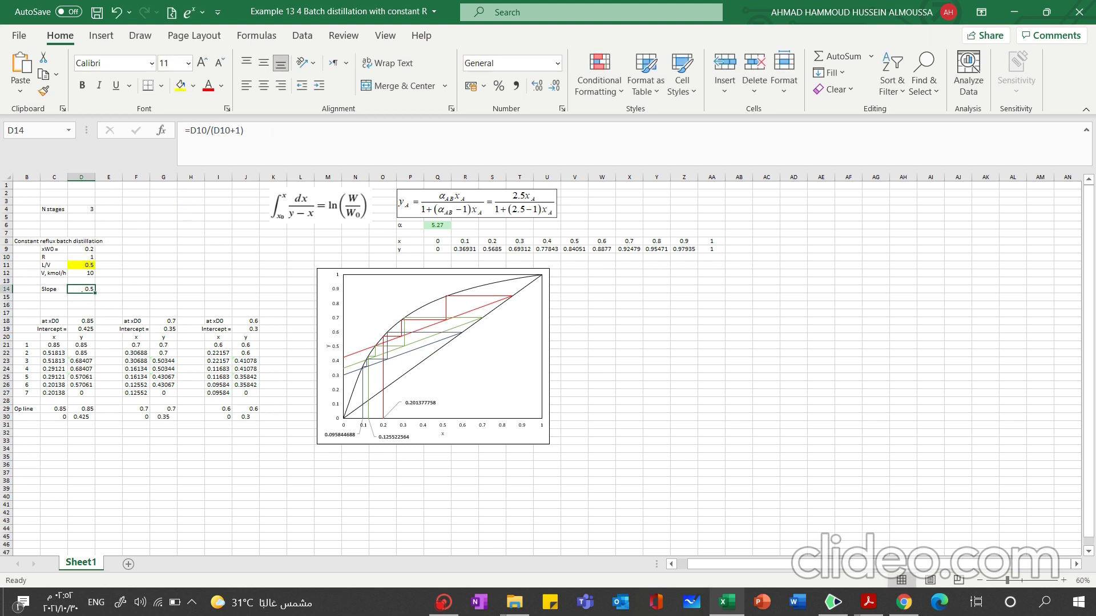
click(269, 135)
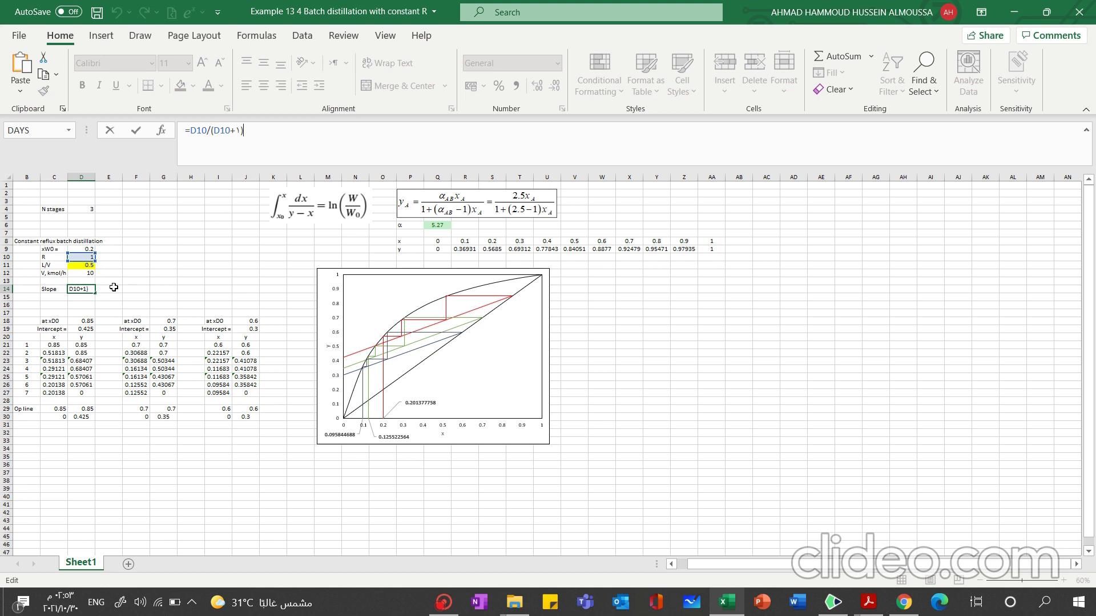
click(81, 266)
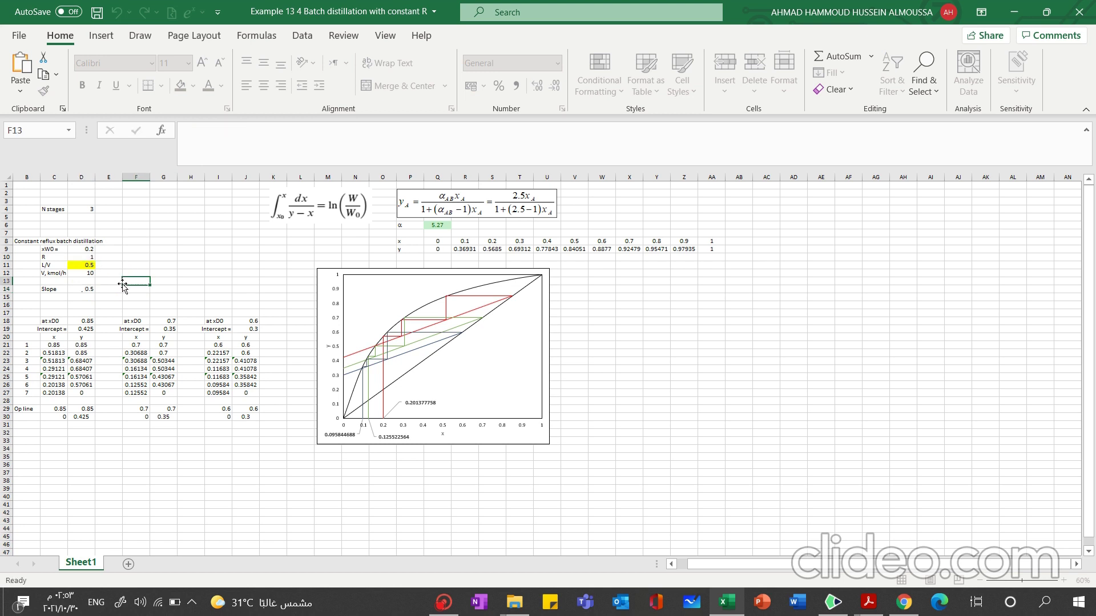
click(86, 274)
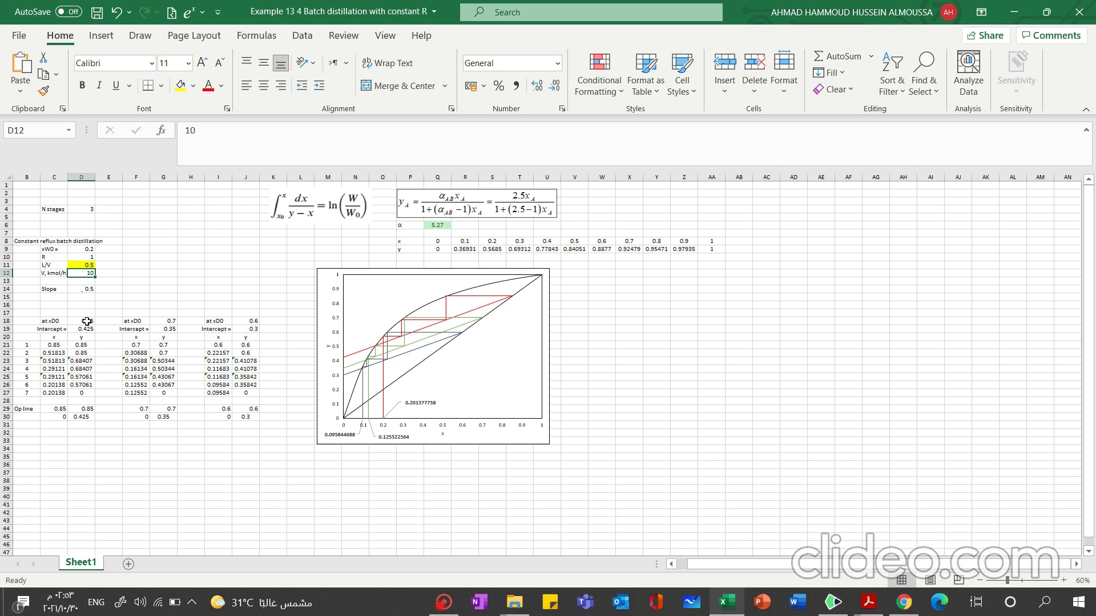
click(85, 320)
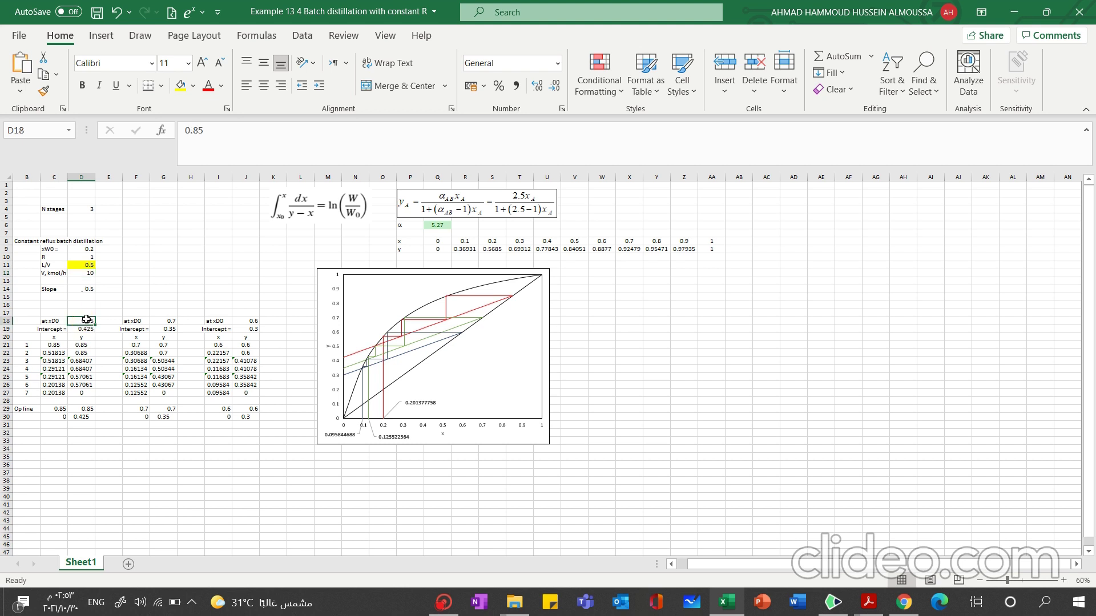
click(272, 137)
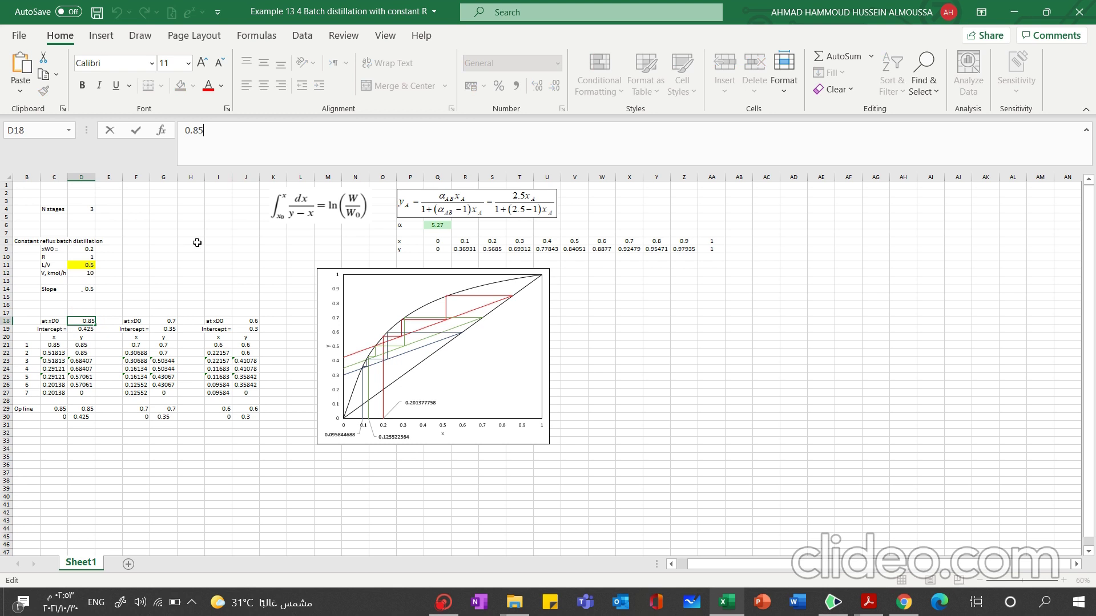
click(171, 281)
click(92, 319)
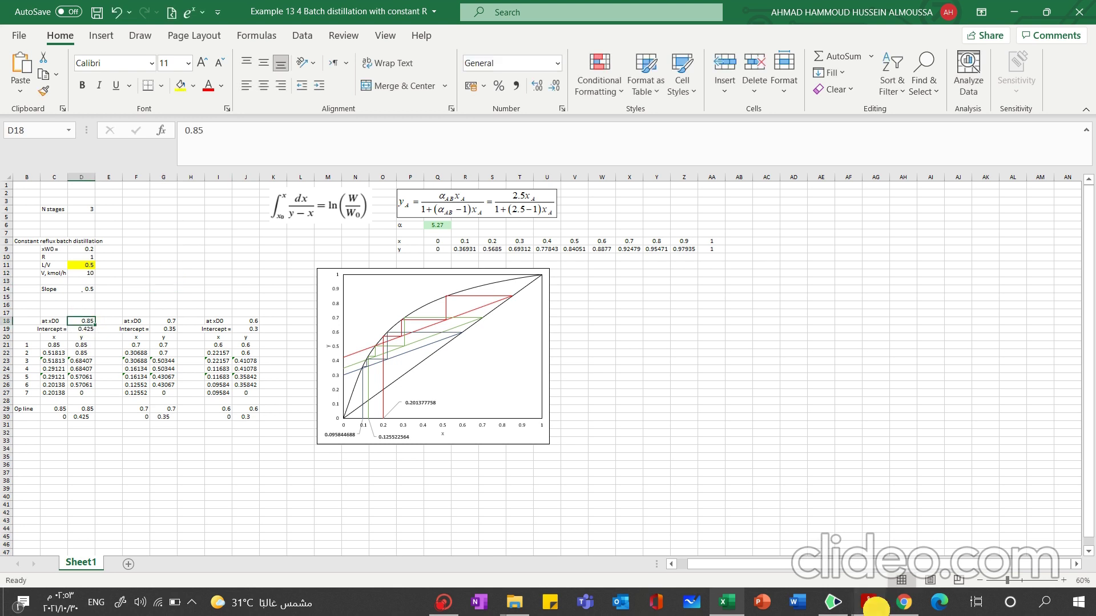
mouse_move(868, 601)
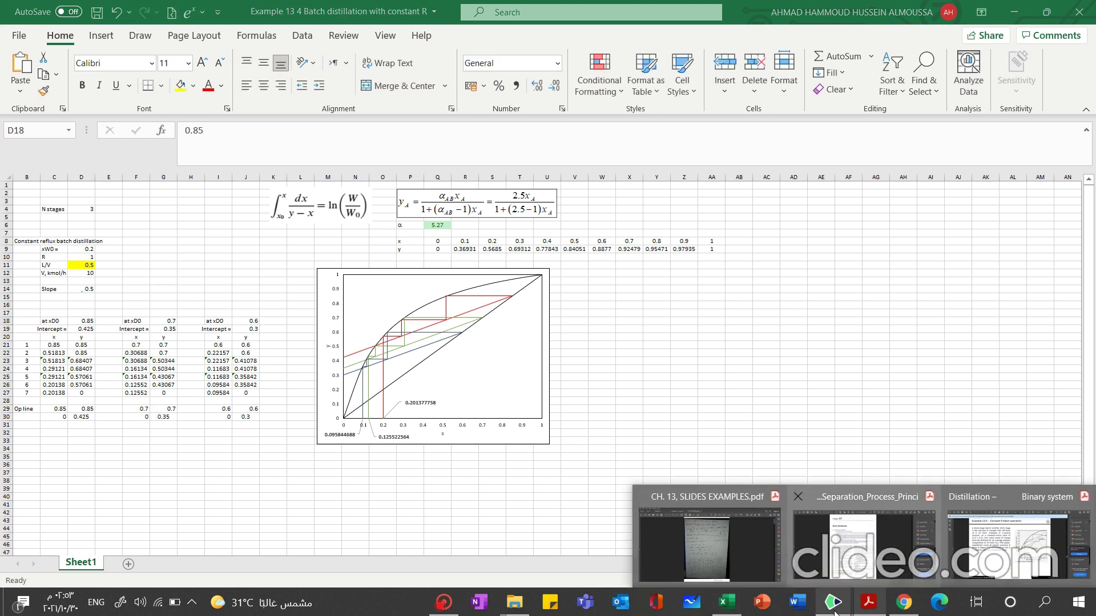
Bring up the CHENG313 Chapter 1 notes and scroll to slide 20's xD, xW trial table
click(834, 610)
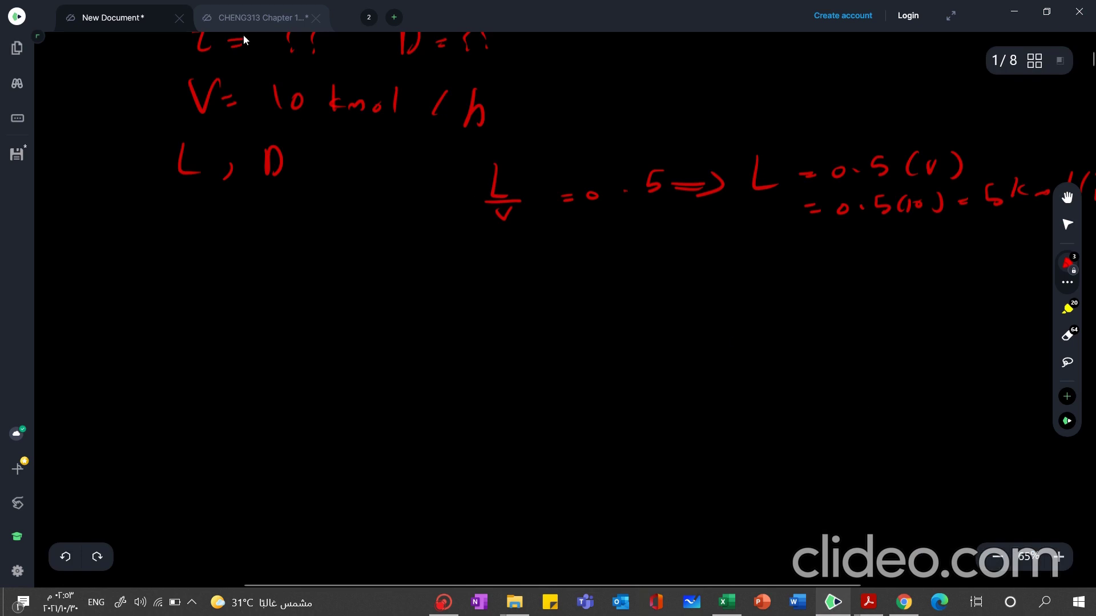
click(237, 17)
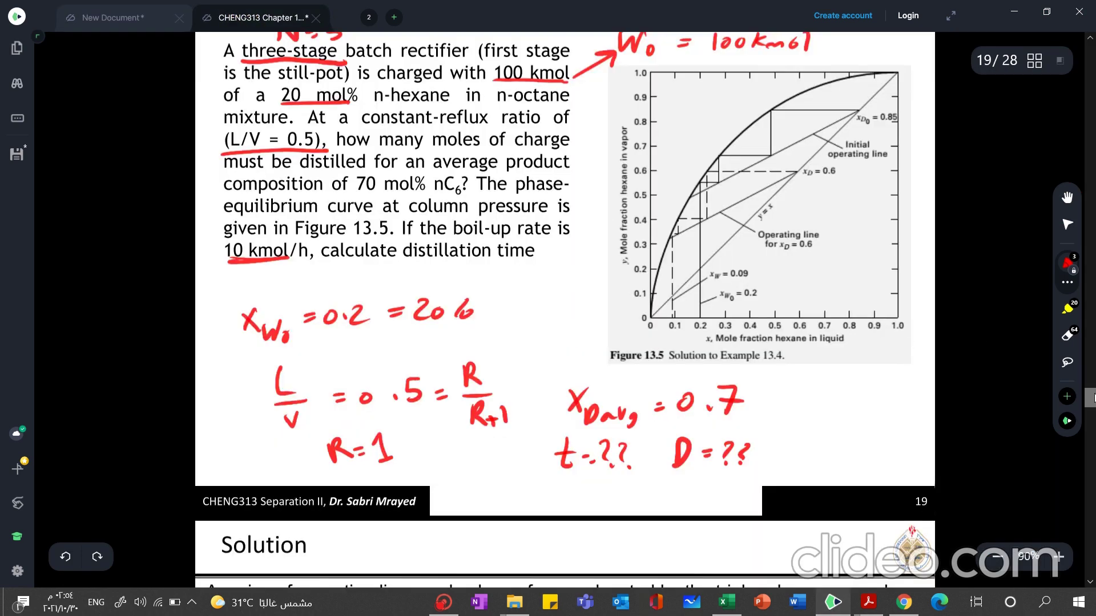
drag(1092, 398, 1086, 411)
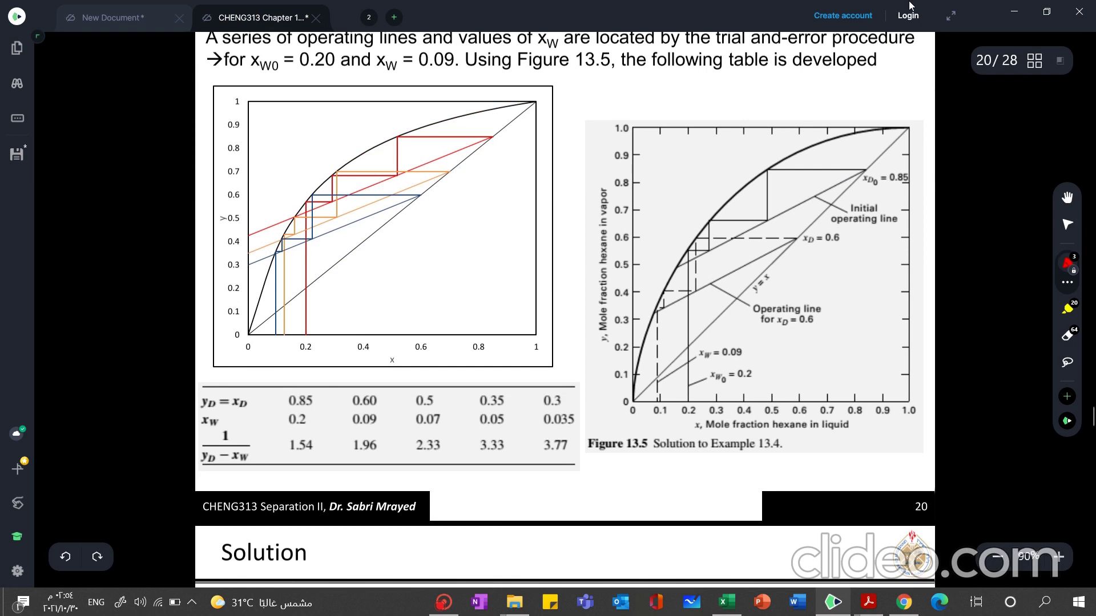
Minimize the whiteboard and select Excel's intercept cell D19 (=D18/(D10+1), 0.425)
click(1017, 11)
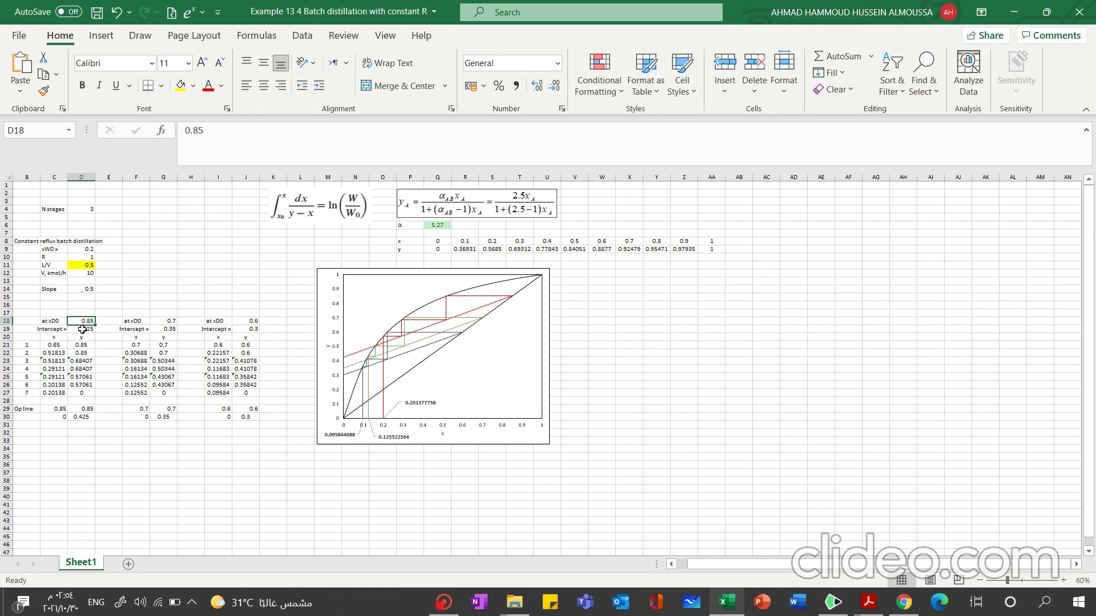
click(86, 327)
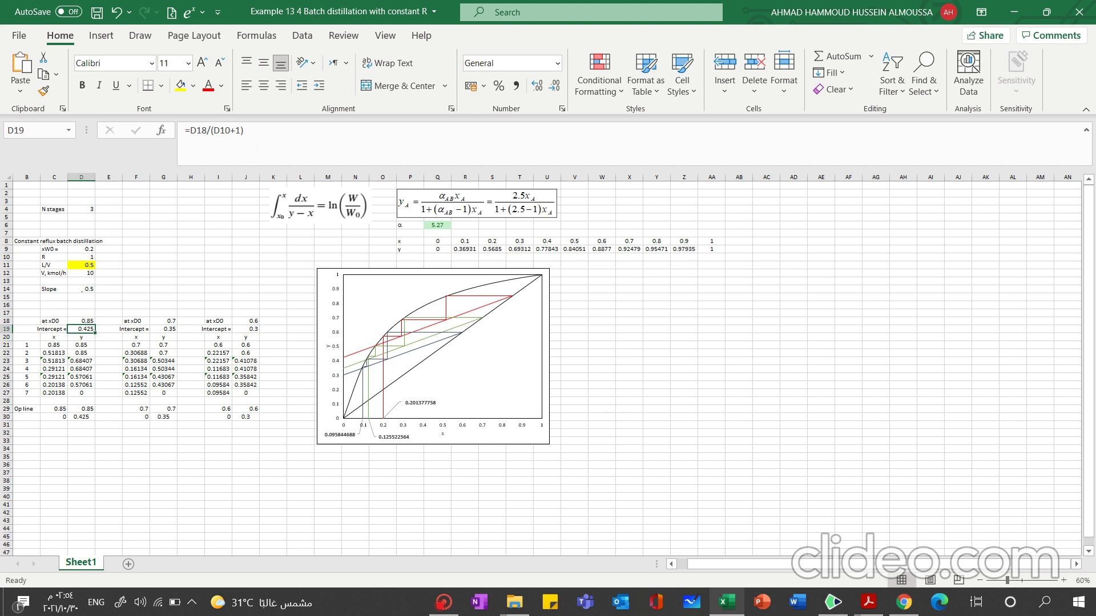
View D19's formula =D18/(D10+1), then bring up the Example 13.4 PDF in Acrobat
click(262, 134)
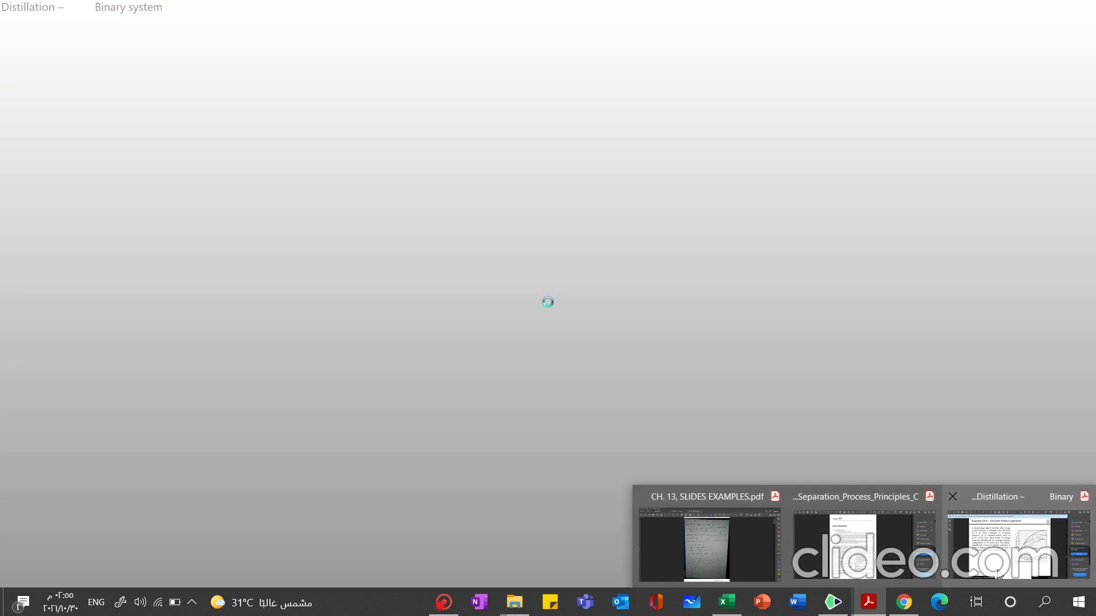
mouse_move(868, 603)
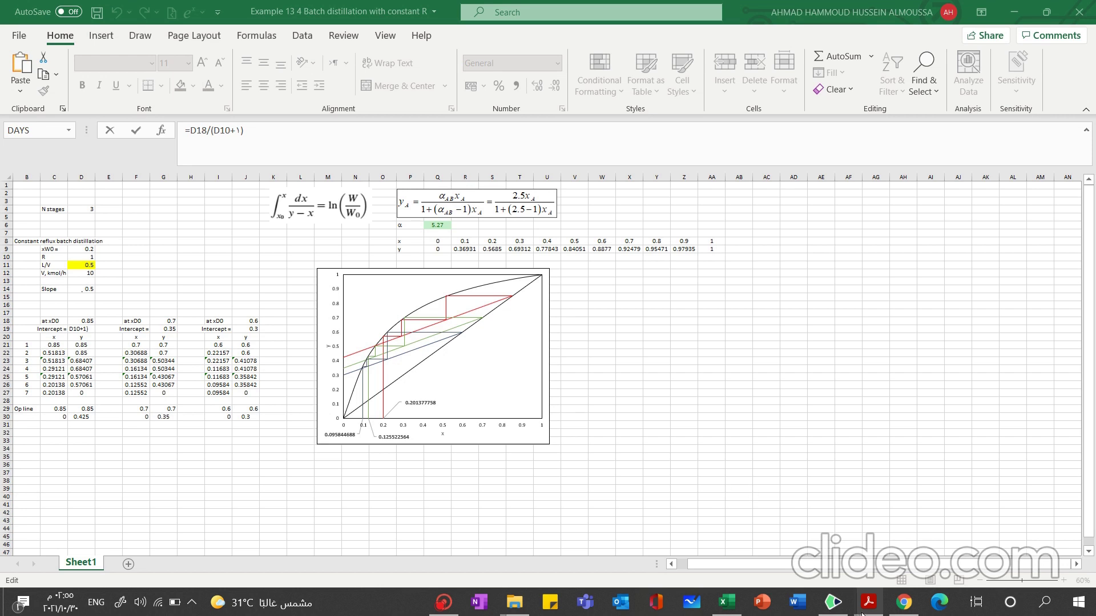
click(868, 602)
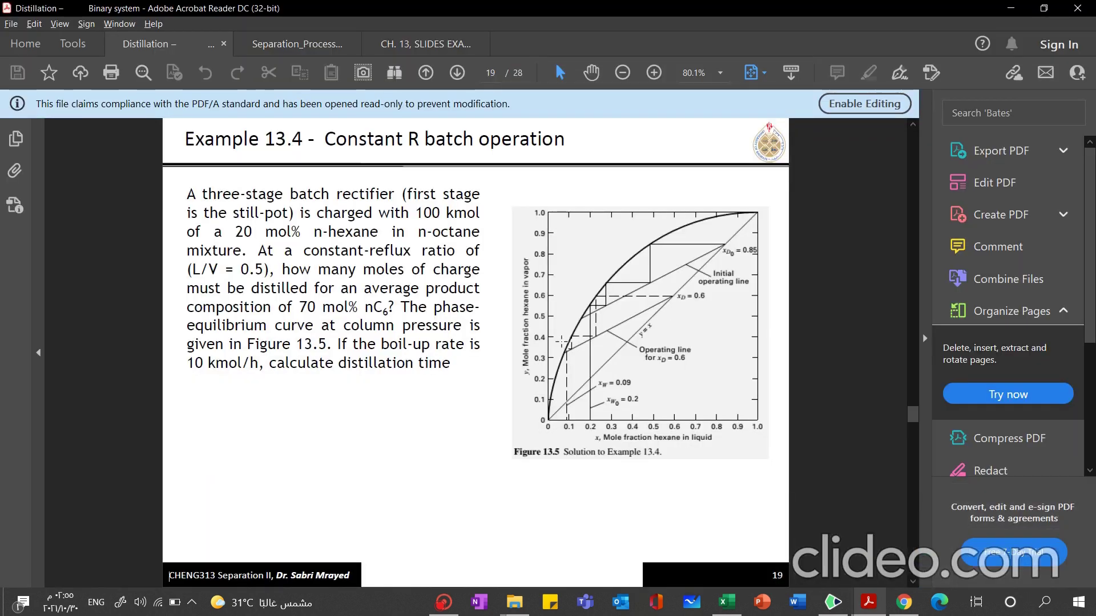
Scroll back to slide 17's constant-reflux rectification diagram and handle the recorder toolbar
scroll(562, 341, up, 2)
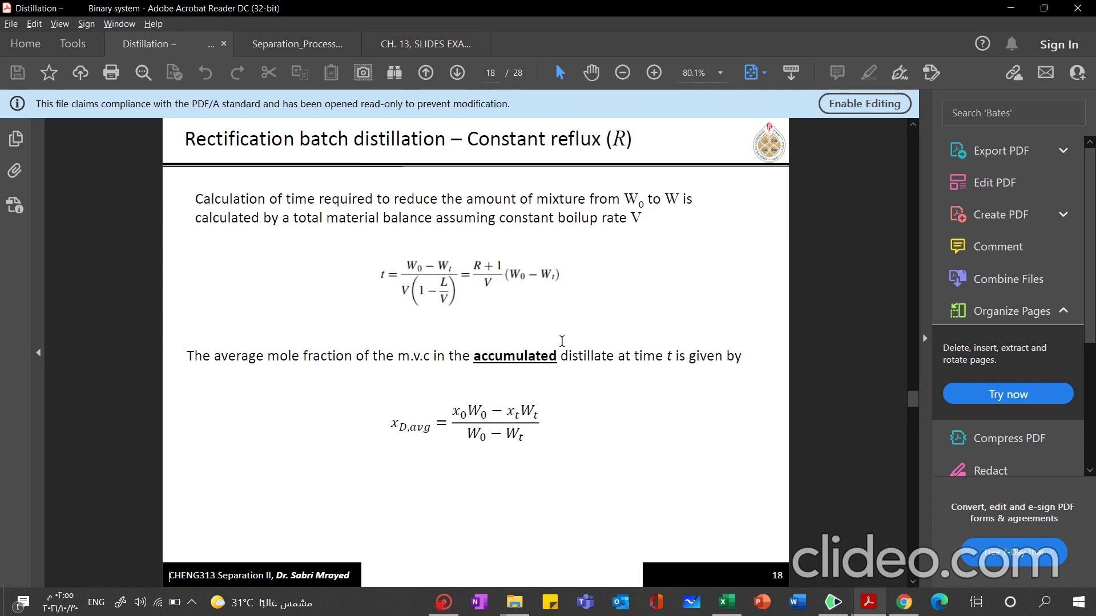
scroll(562, 341, up, 2)
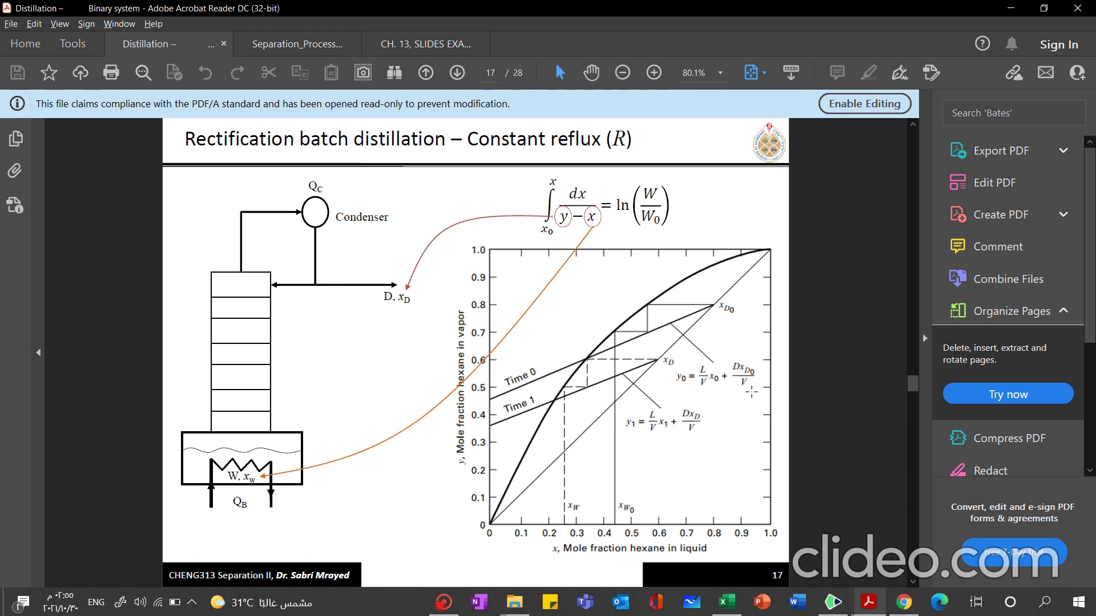
click(444, 602)
click(121, 72)
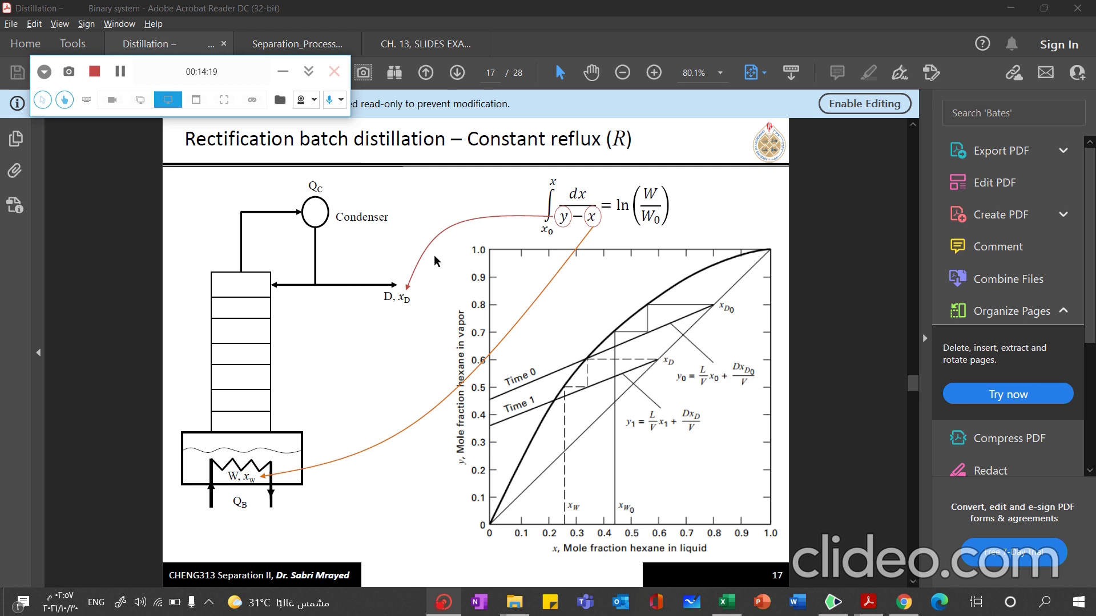
click(282, 71)
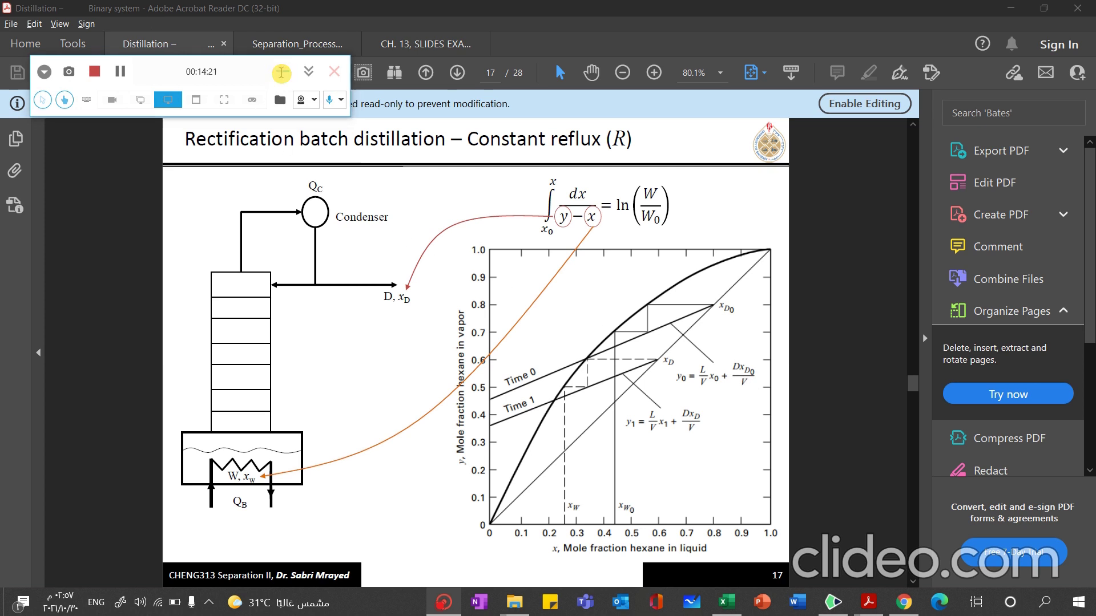
Return to Excel and review the D19 intercept formula
click(726, 602)
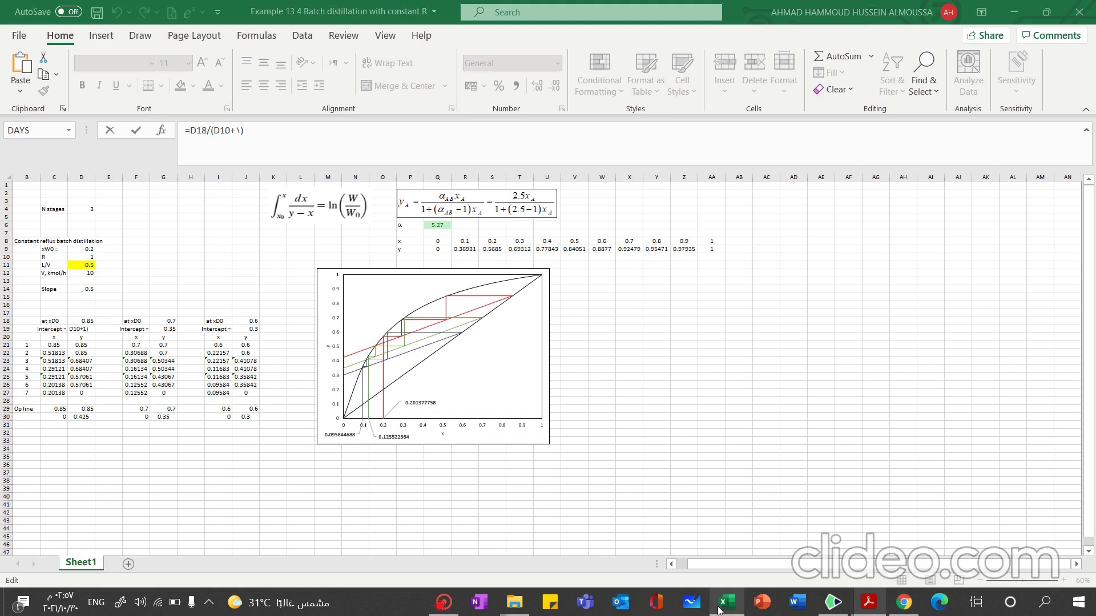
click(98, 330)
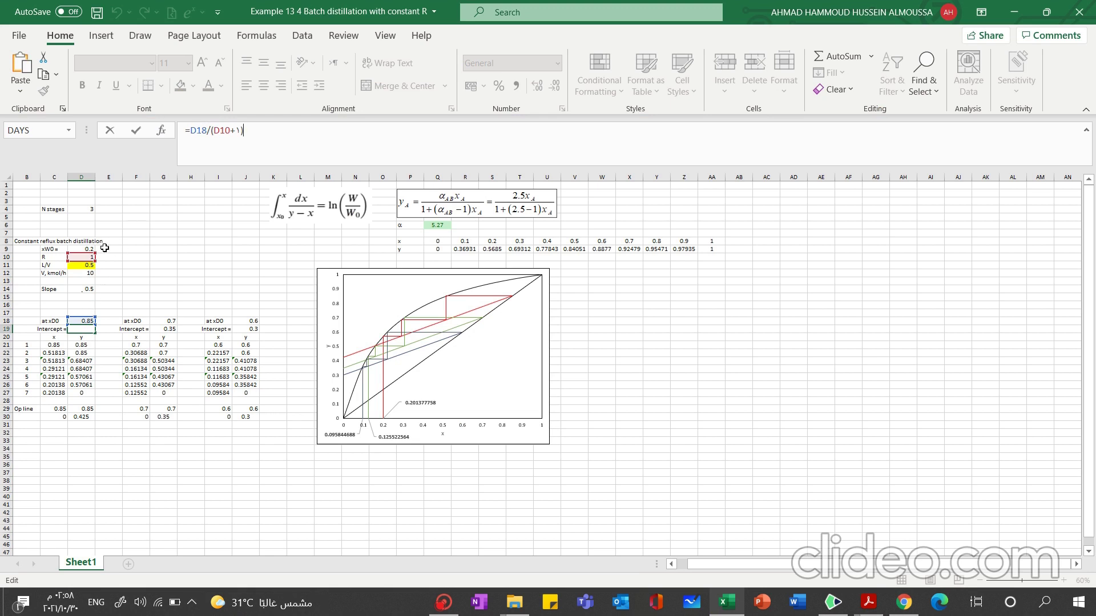
click(141, 279)
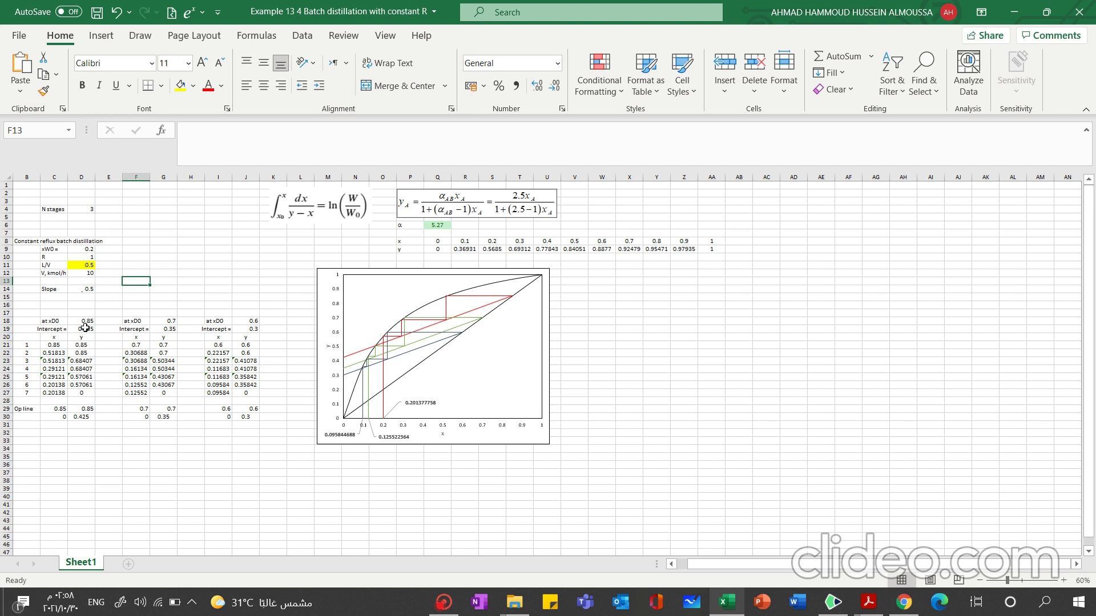
click(85, 328)
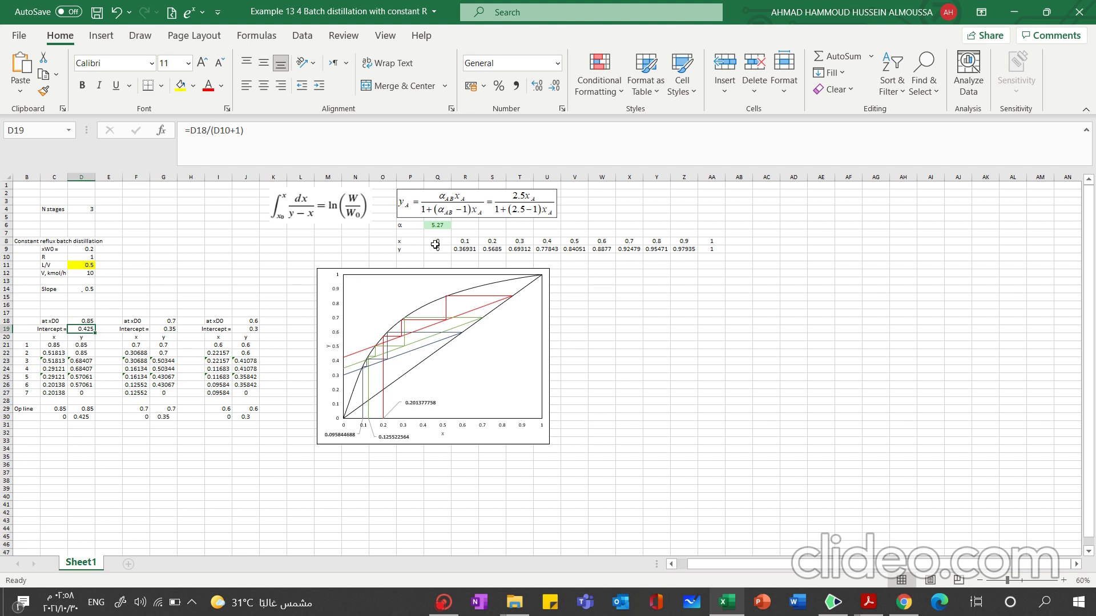
Check α = 5.27 in Q6 with its P6 label, then select the x row Q8:AA8
click(441, 225)
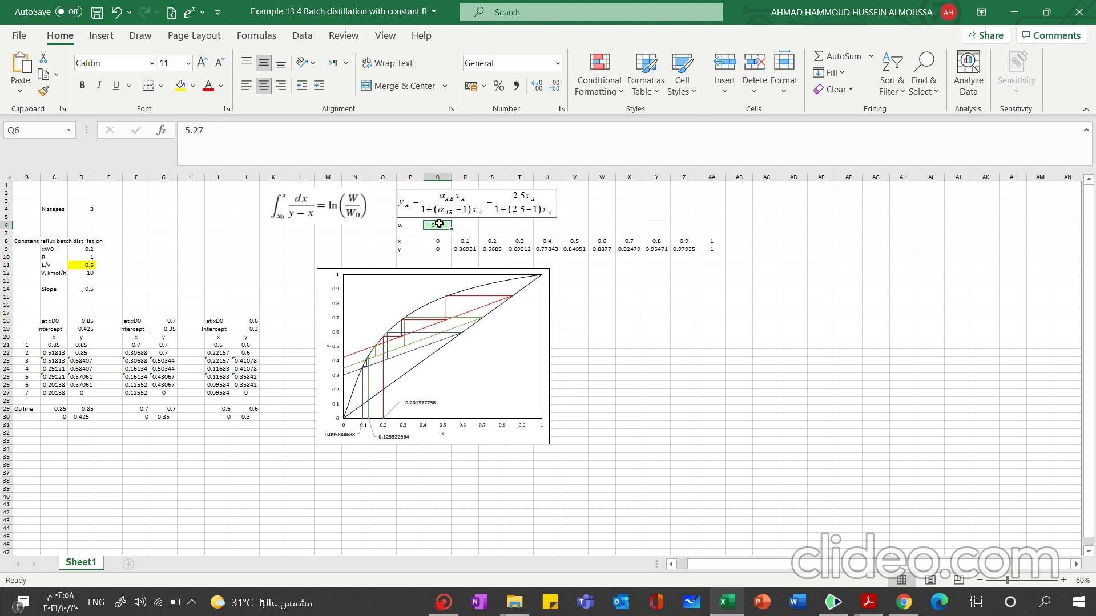
click(403, 225)
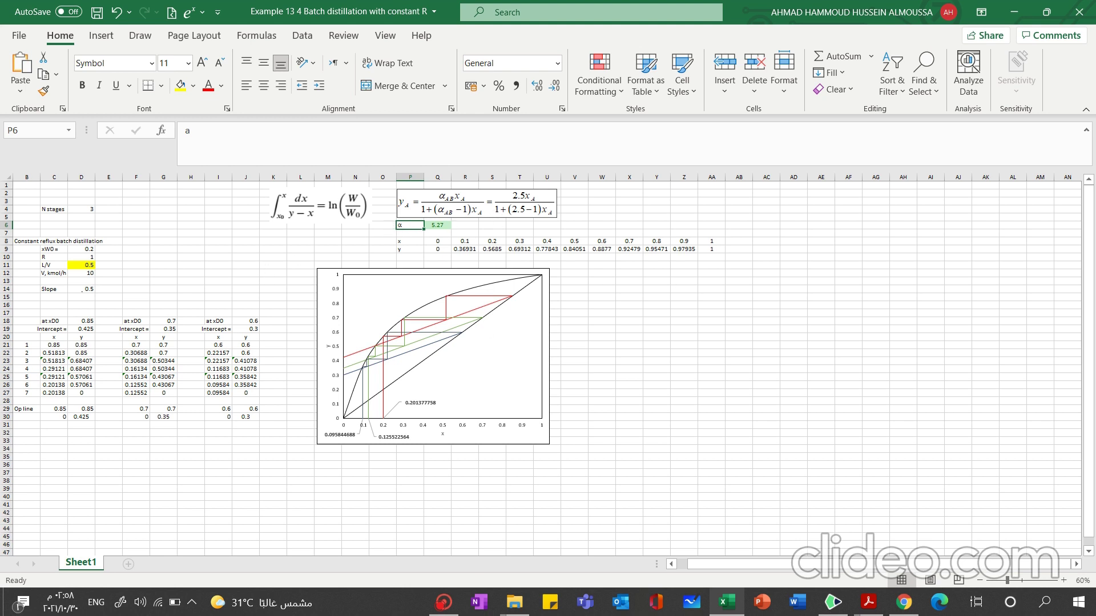
click(443, 602)
click(120, 73)
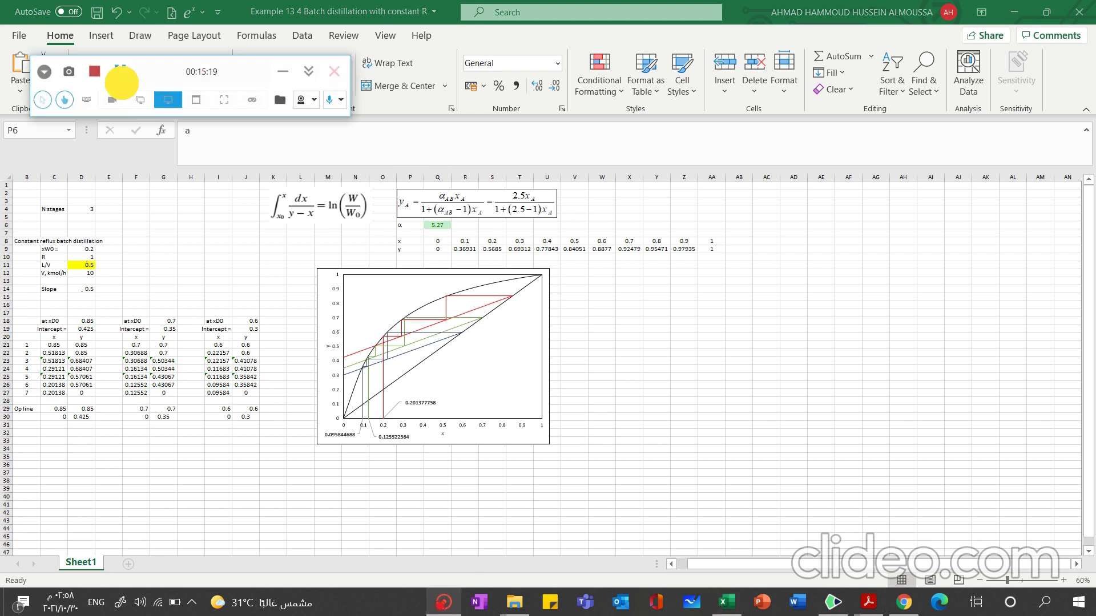
click(434, 239)
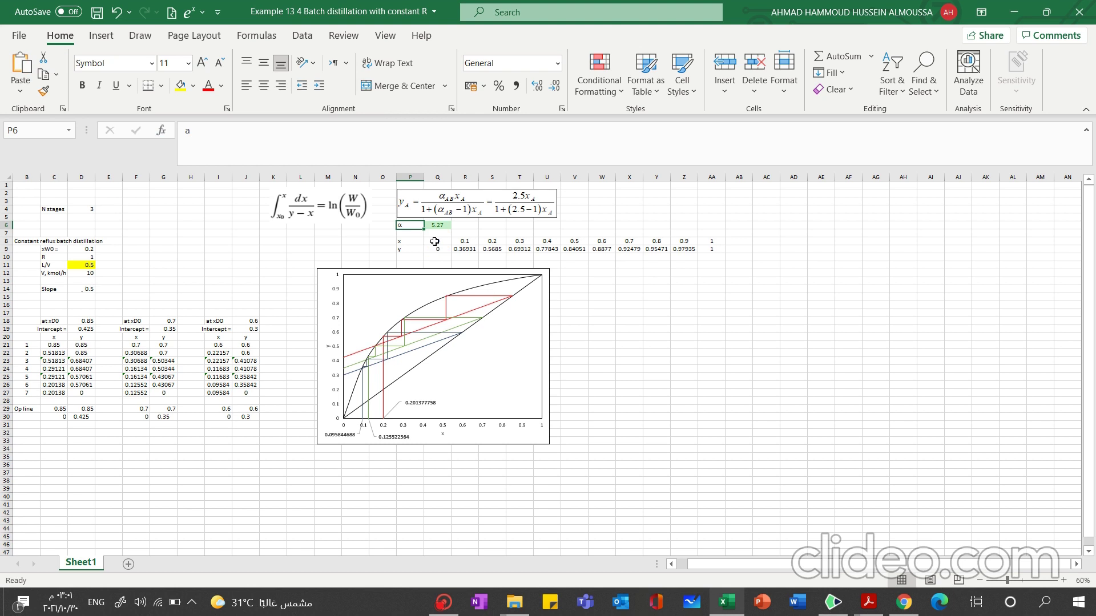
drag(434, 240, 711, 241)
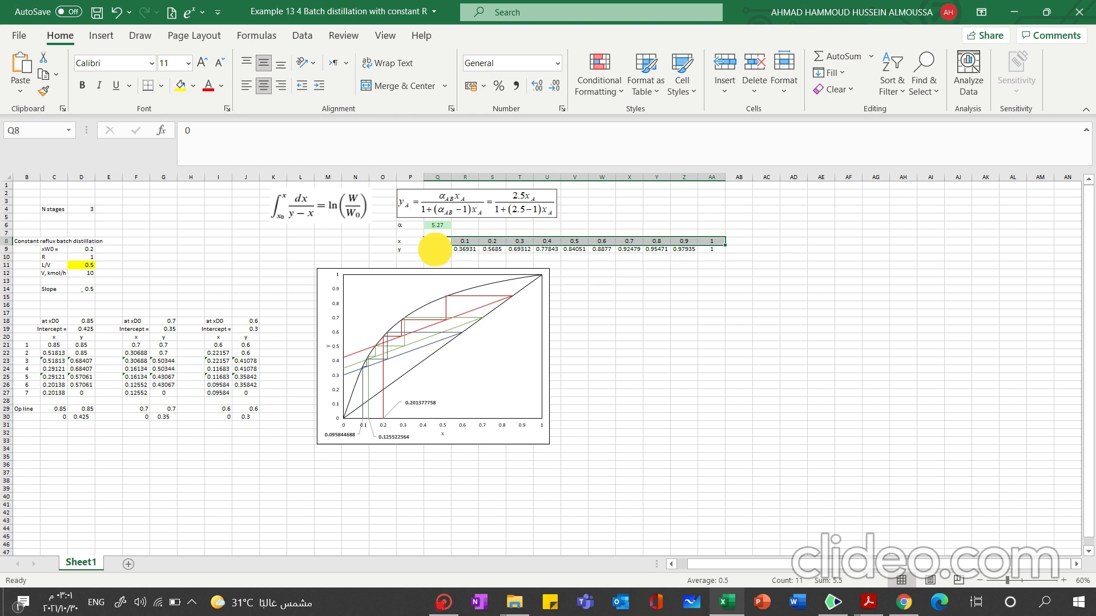
click(435, 249)
key(F2)
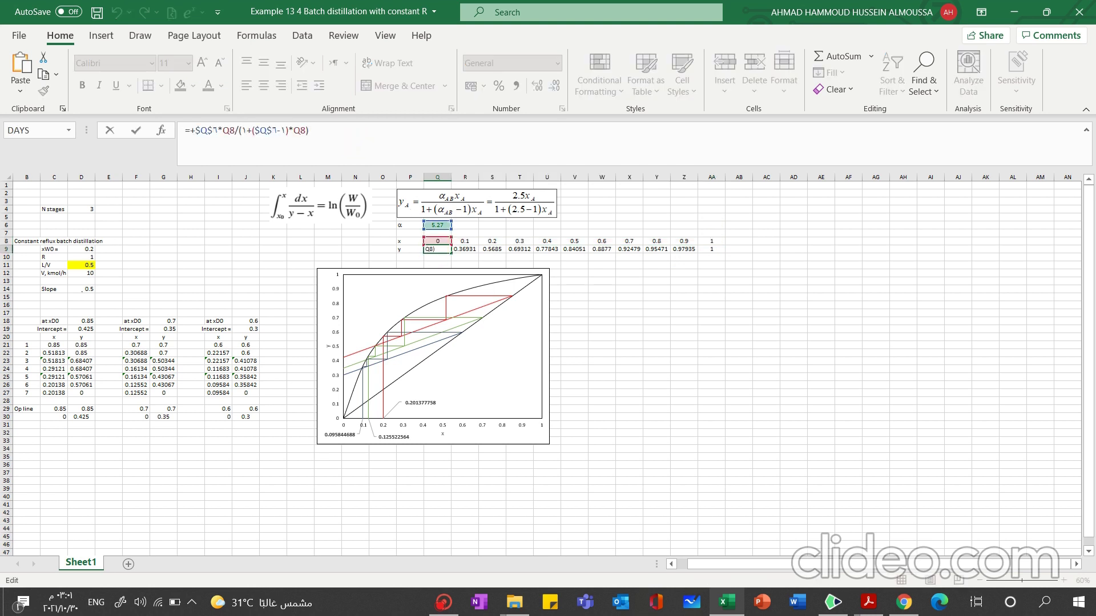
click(283, 251)
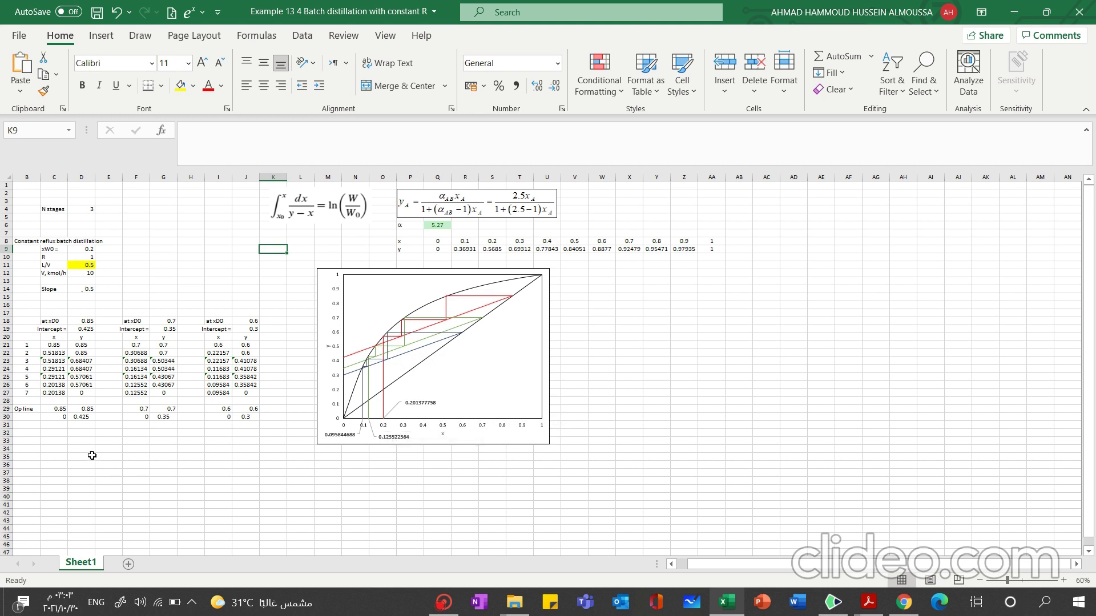
Select the Op line block B28:J31 across the three xD0 tables and move it down to rows 33–34
click(109, 303)
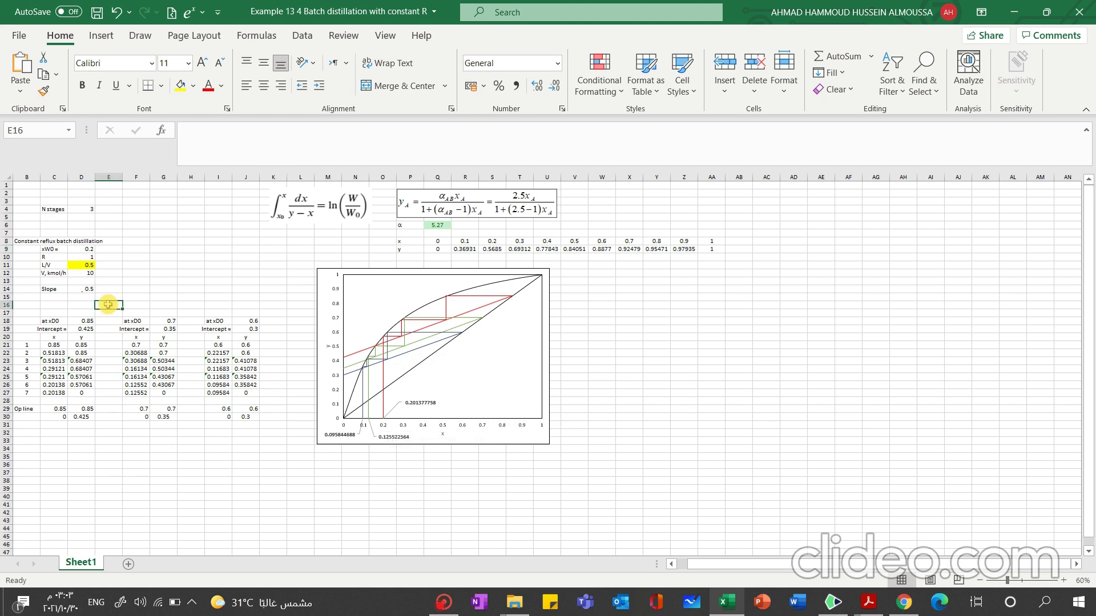
click(77, 347)
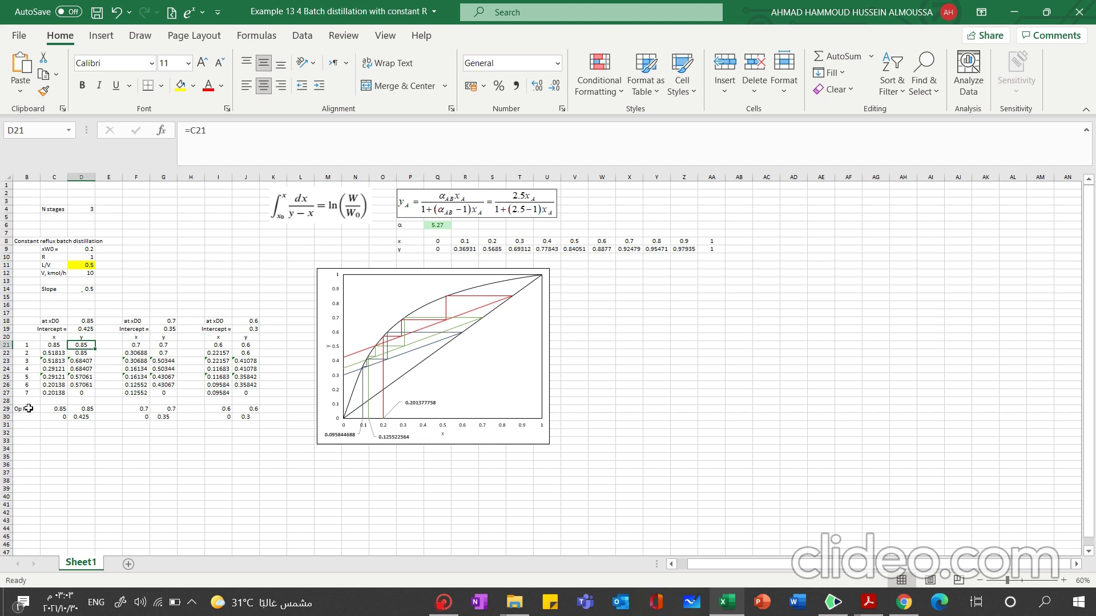
click(51, 410)
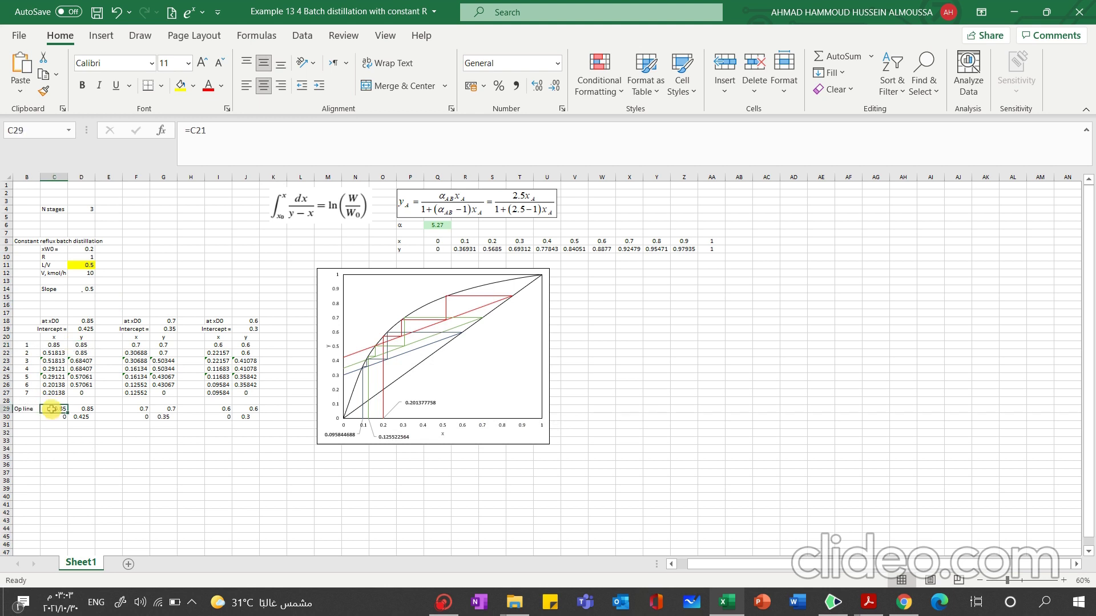
click(23, 401)
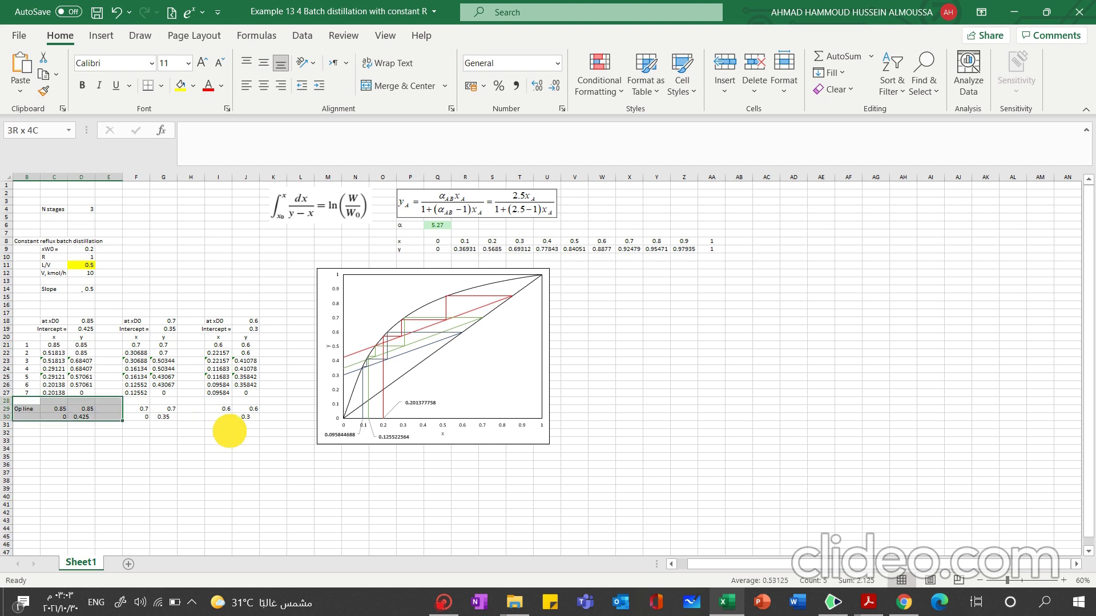
drag(25, 401, 251, 420)
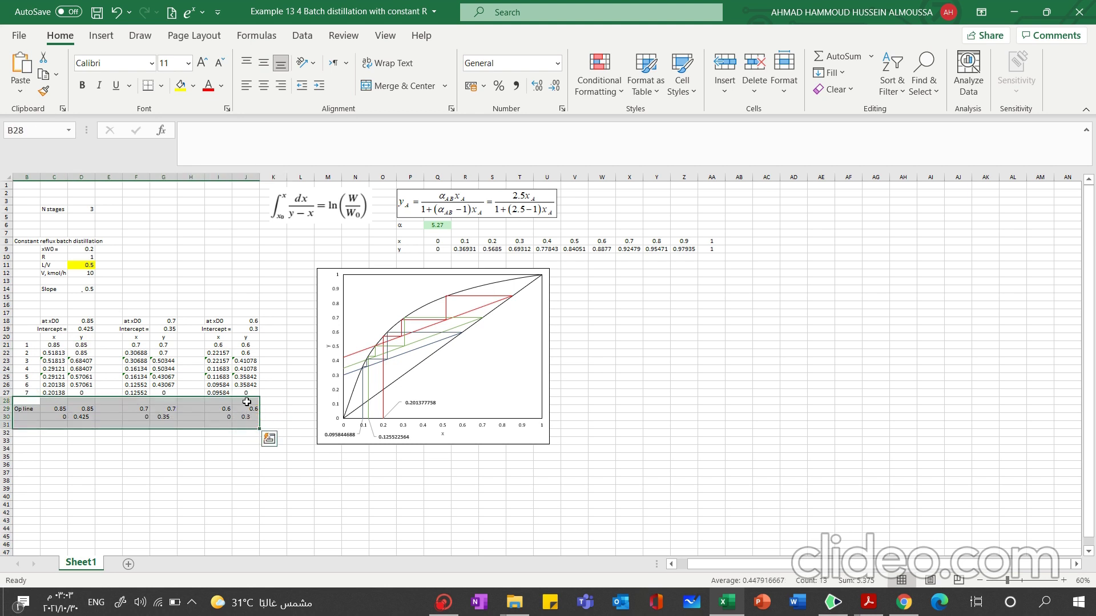
drag(251, 399, 252, 436)
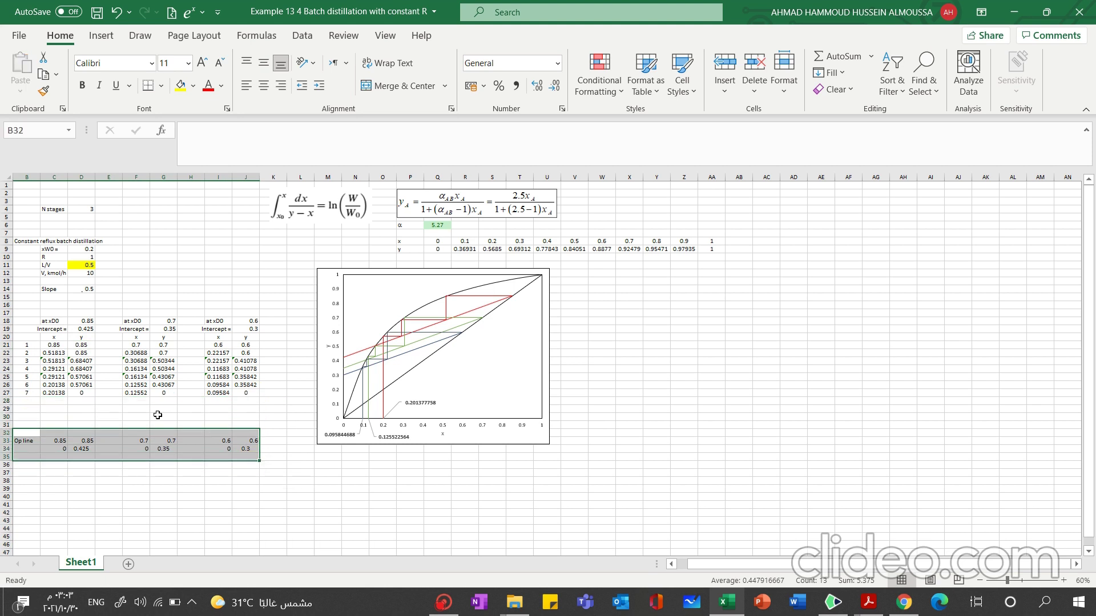
Review the stage x formulas in C25–C27 that use α, leaving them unchanged
click(141, 411)
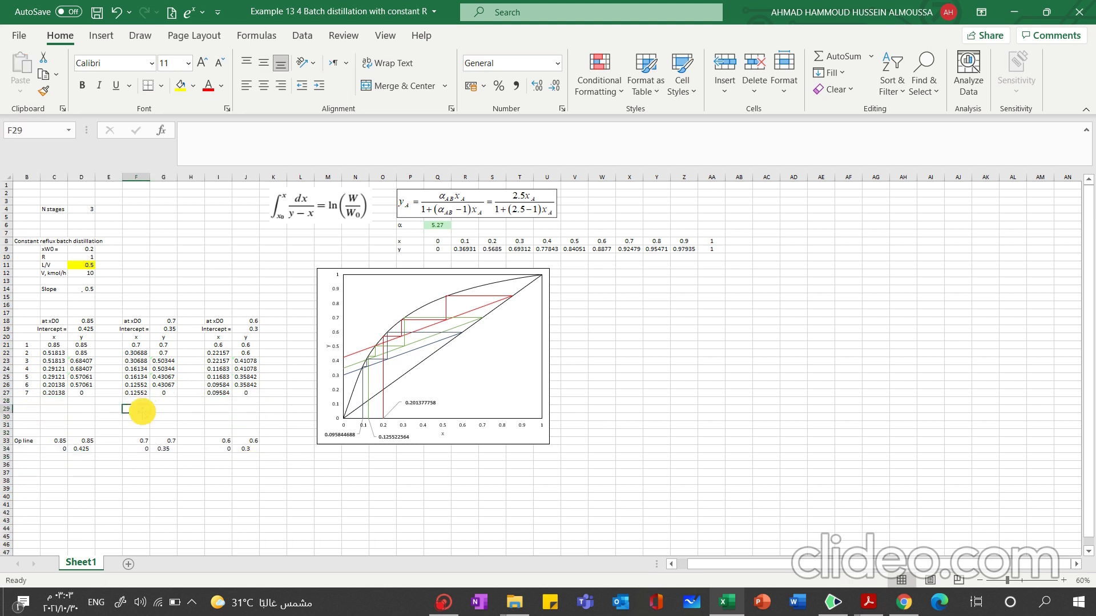
click(51, 393)
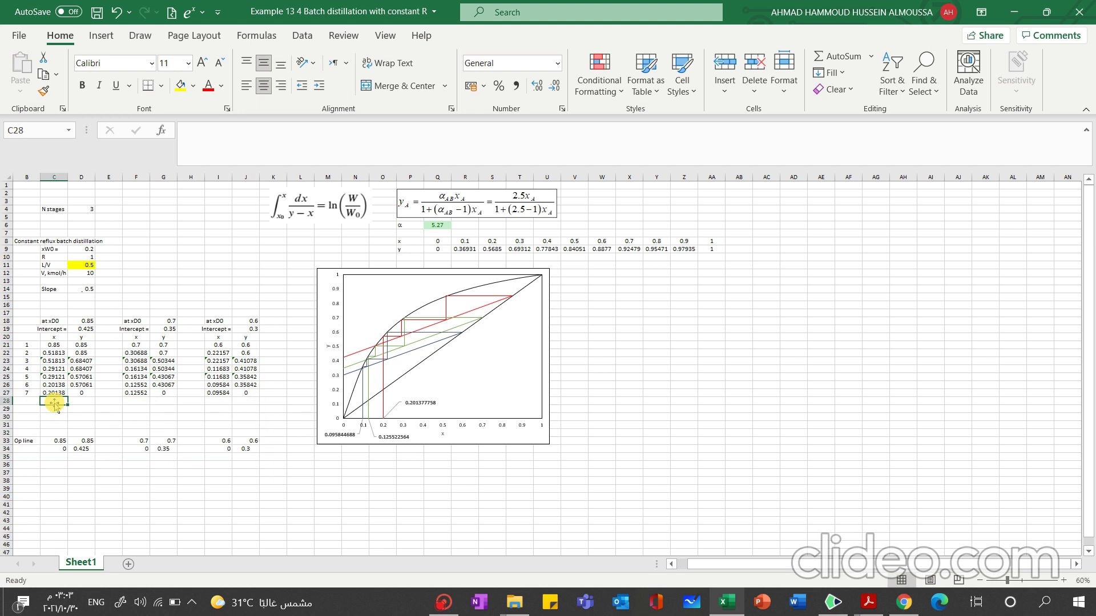
click(54, 384)
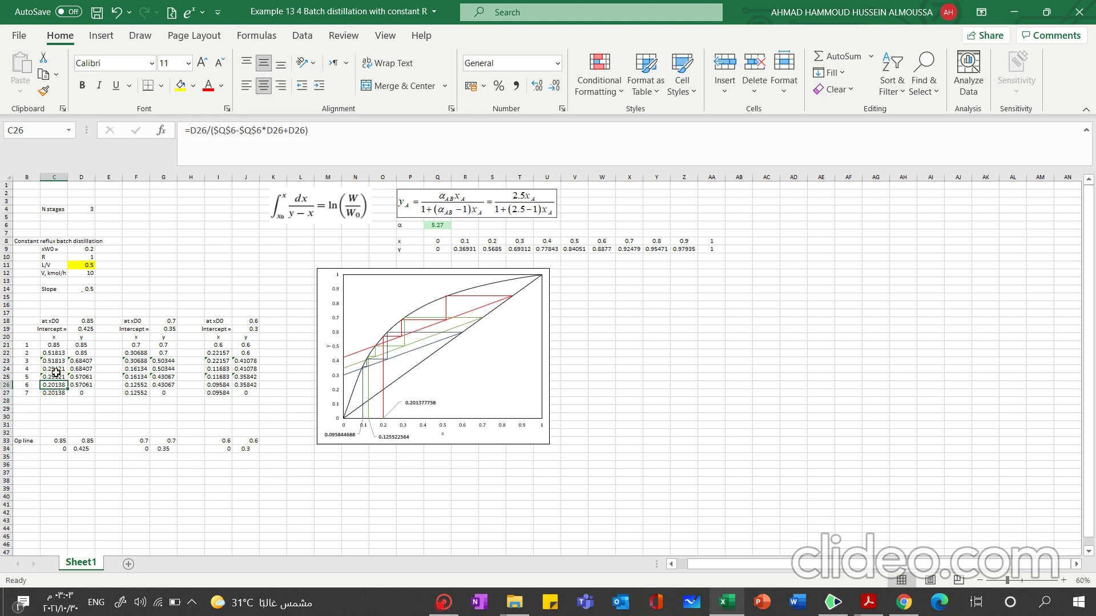
click(367, 152)
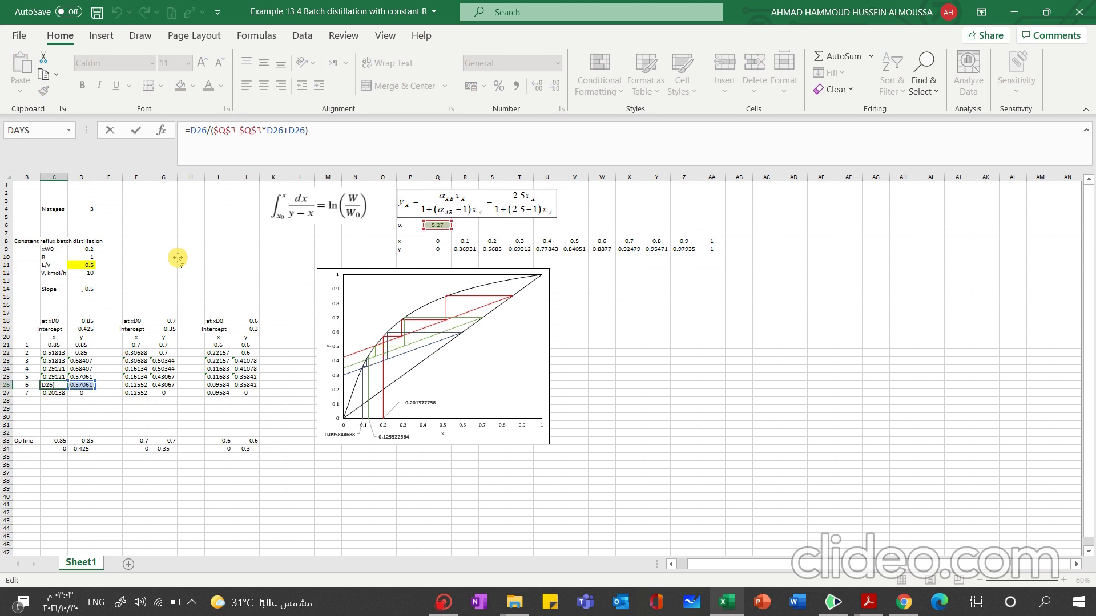
key(Return)
click(55, 377)
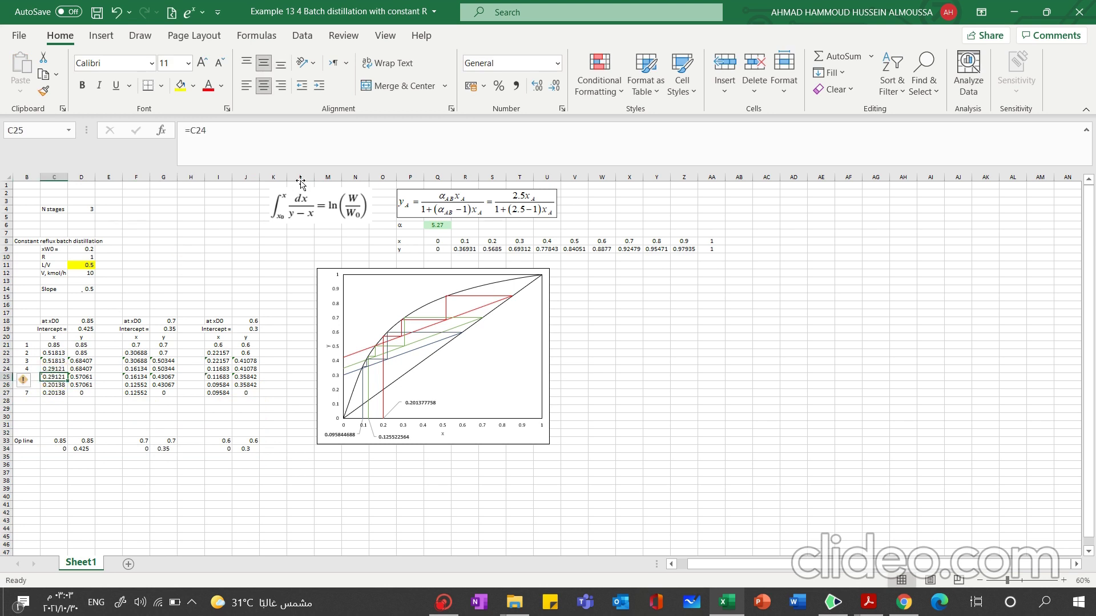
click(311, 144)
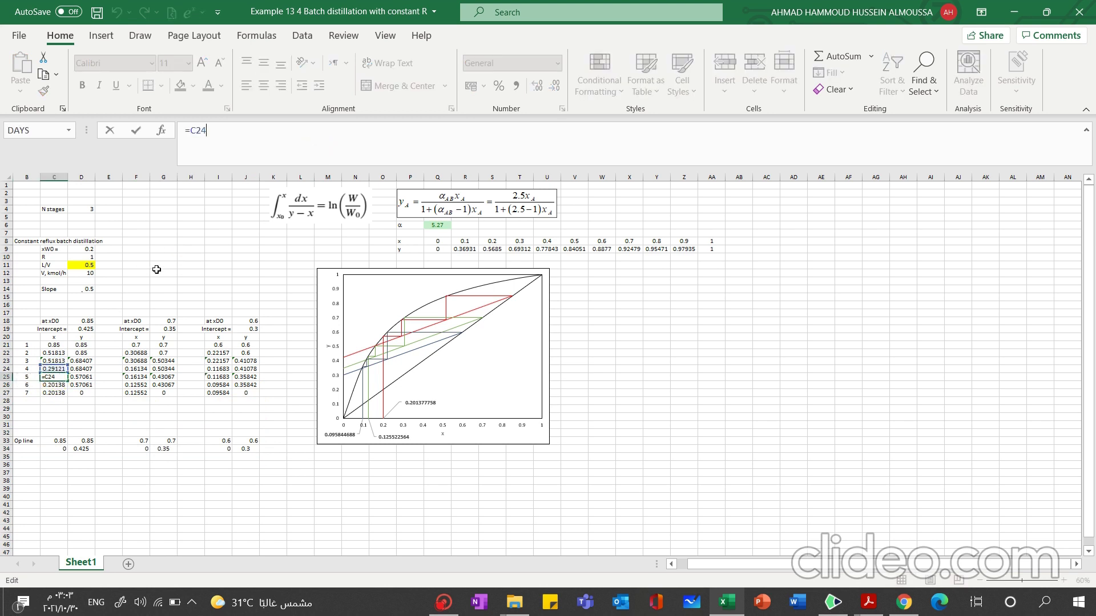
click(182, 265)
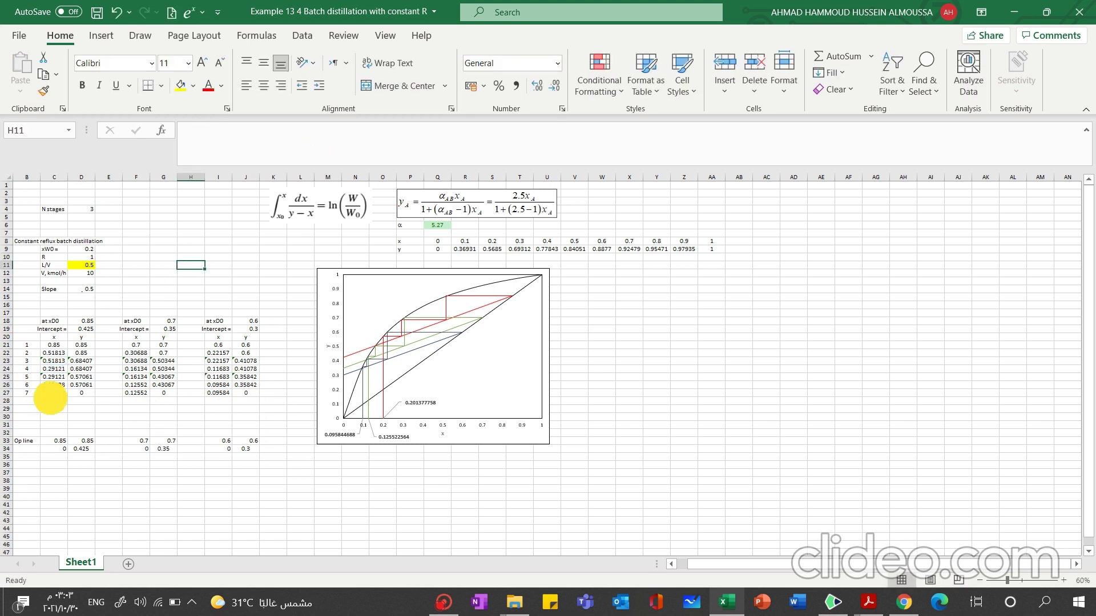
Start a formula in C28 referencing C26, then cancel it
click(52, 400)
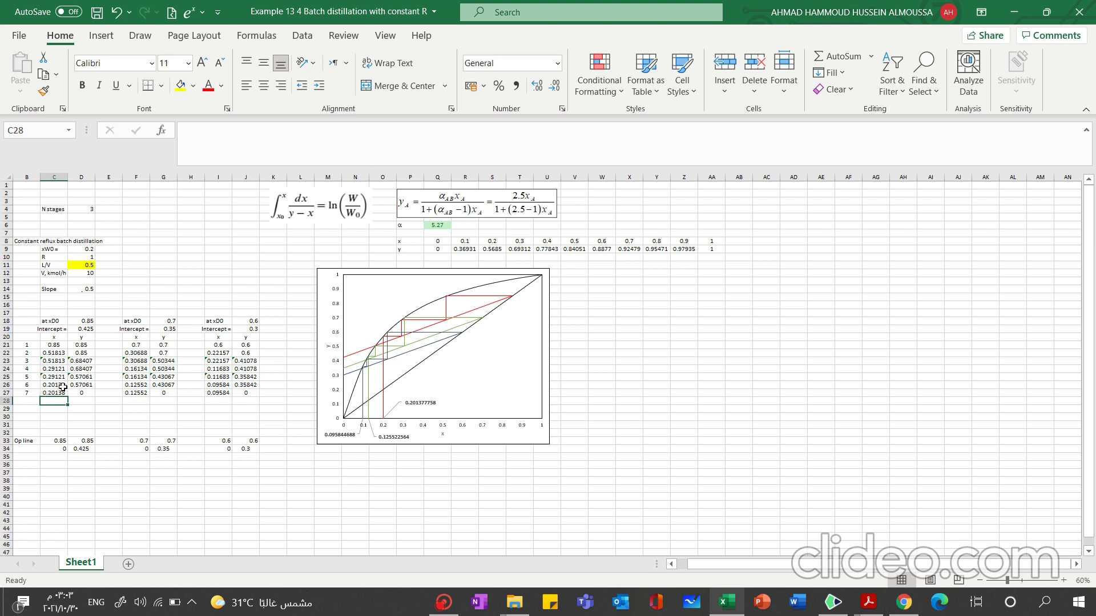
click(54, 392)
click(55, 386)
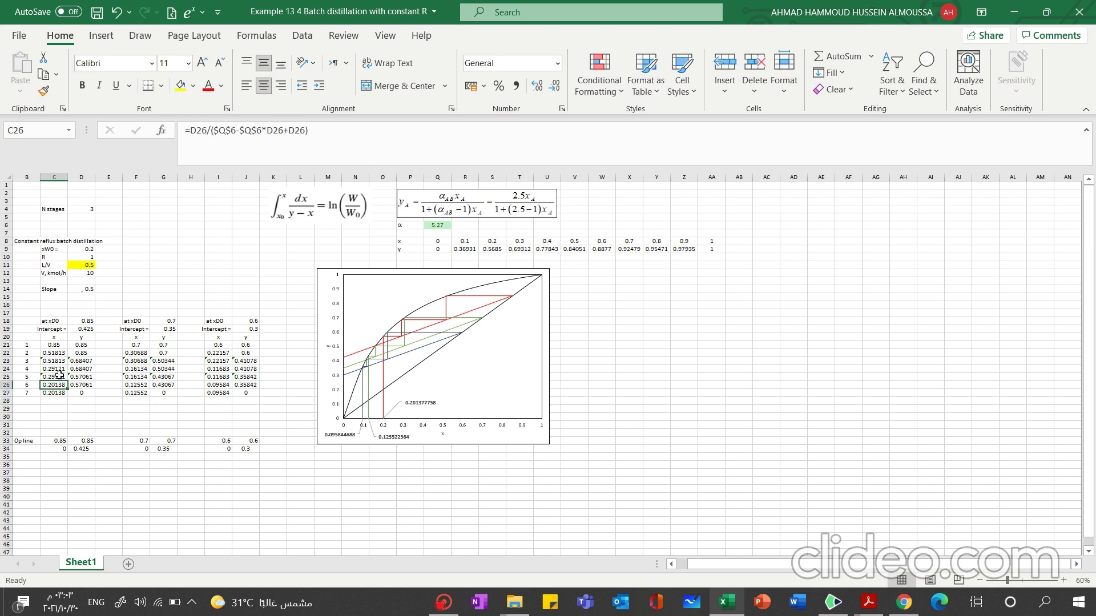
click(60, 375)
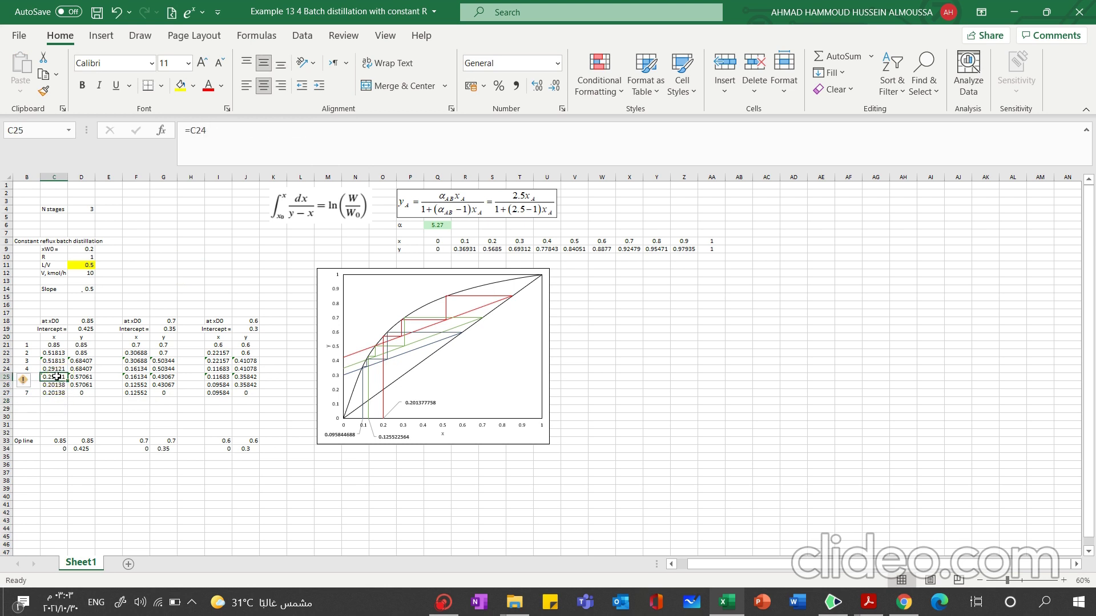
click(52, 393)
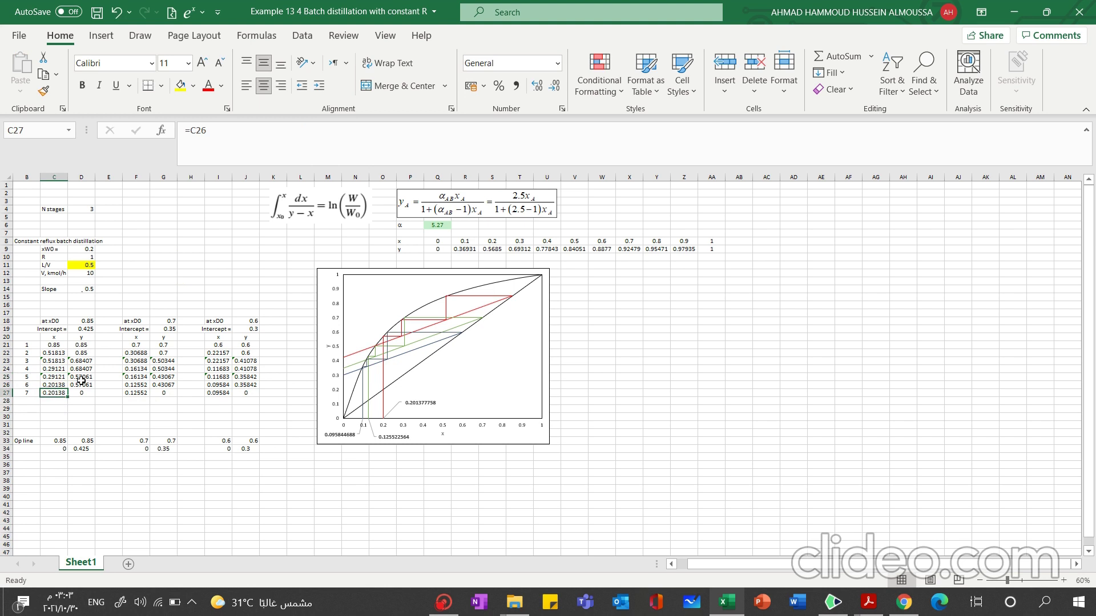
click(59, 399)
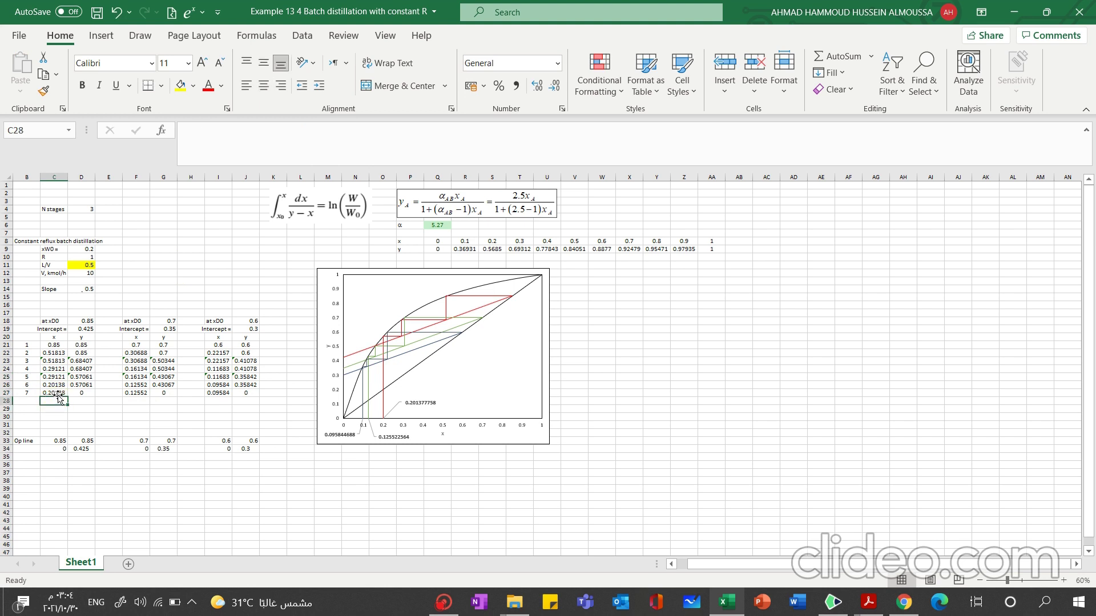
text(=)
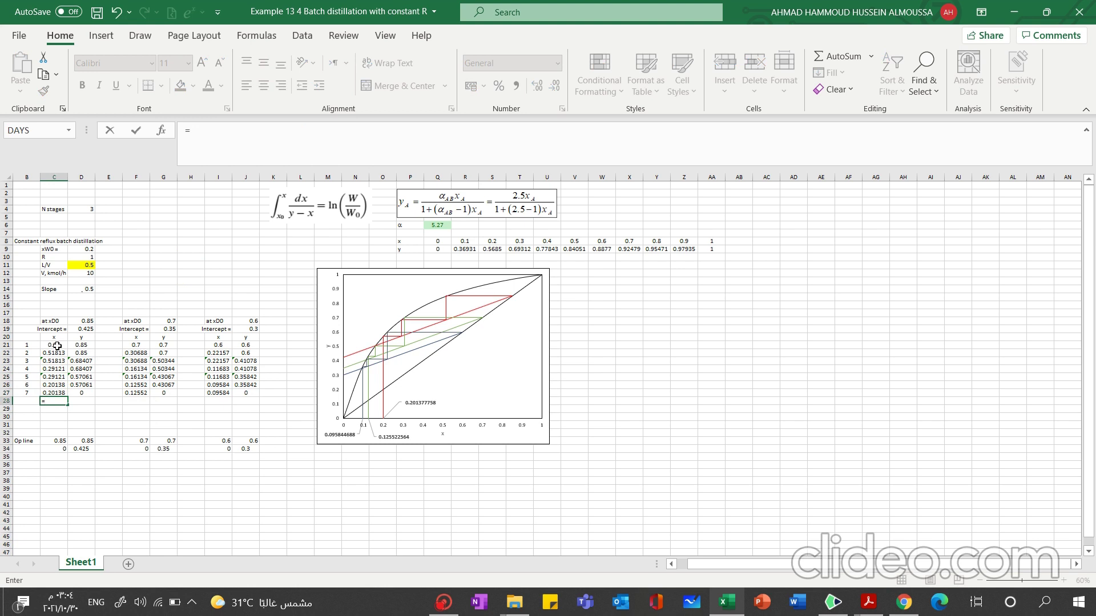
click(53, 384)
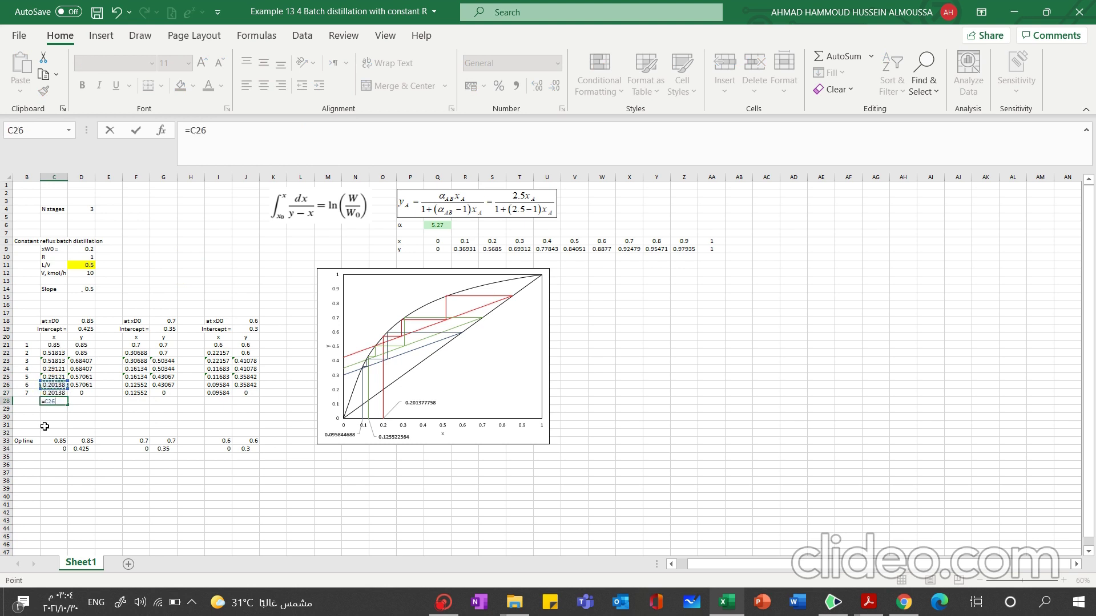
key(BackSpace)
key(BackSpace)
key(BackSpace)
key(Escape)
Copy the stage 6 x formula from C26 and paste it into C28
click(53, 384)
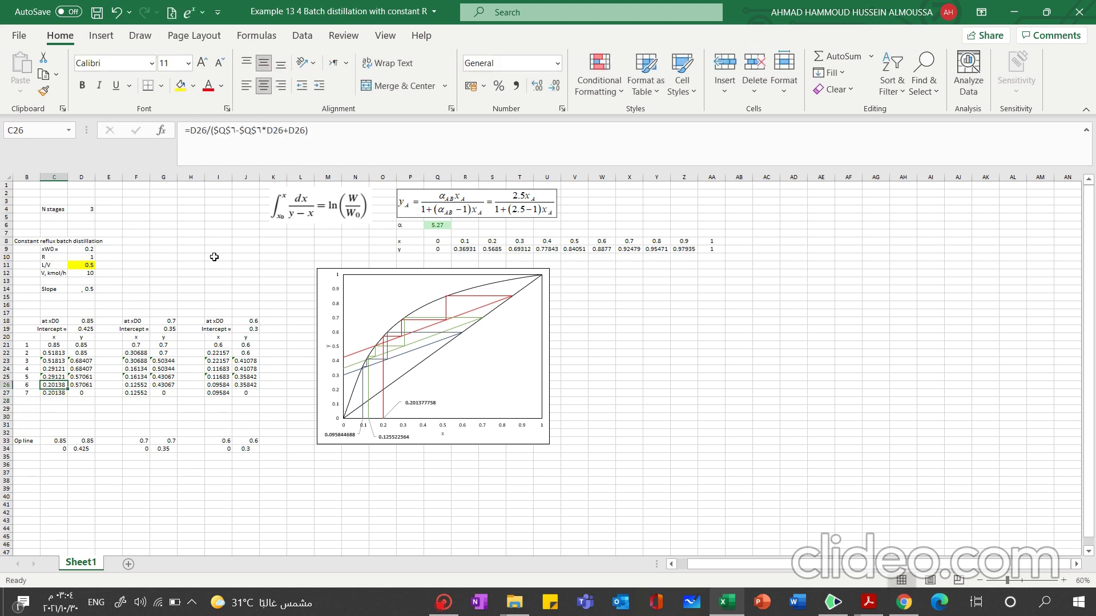
key(ctrl+c)
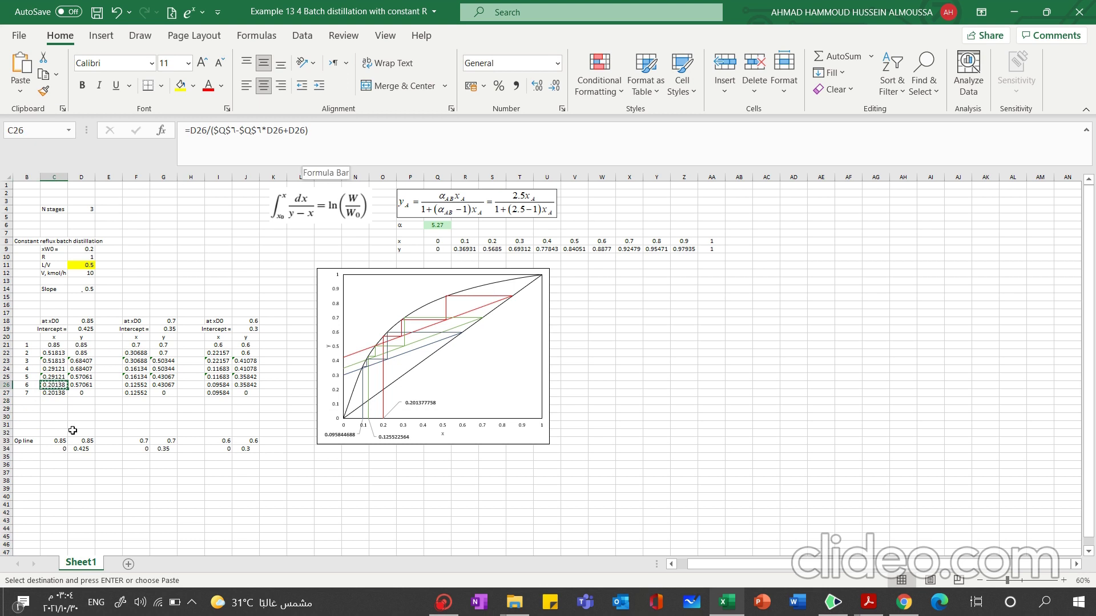
click(56, 401)
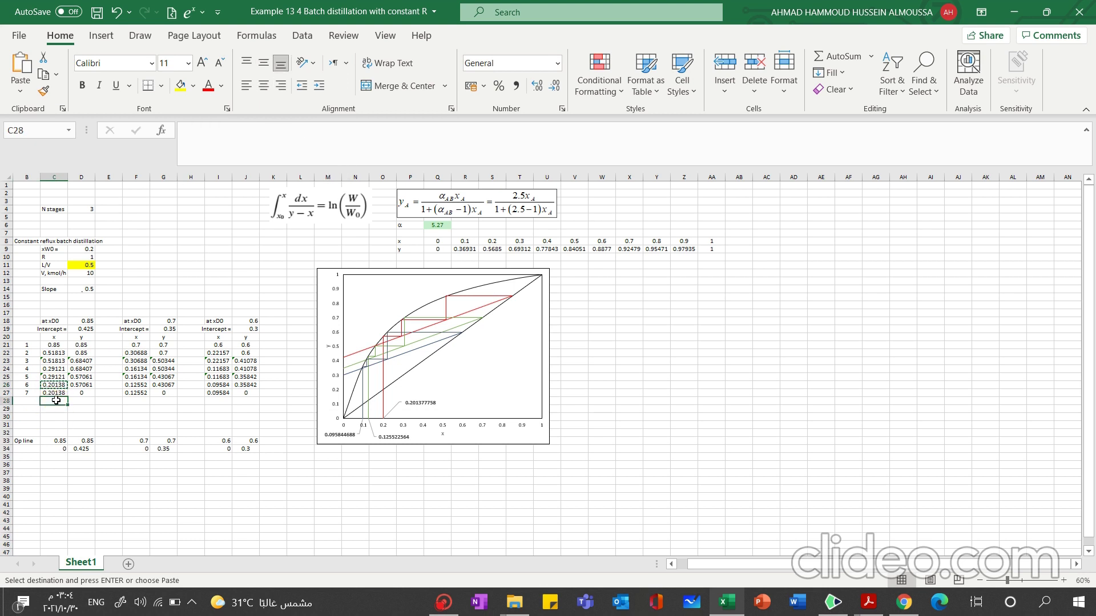
key(ctrl+v)
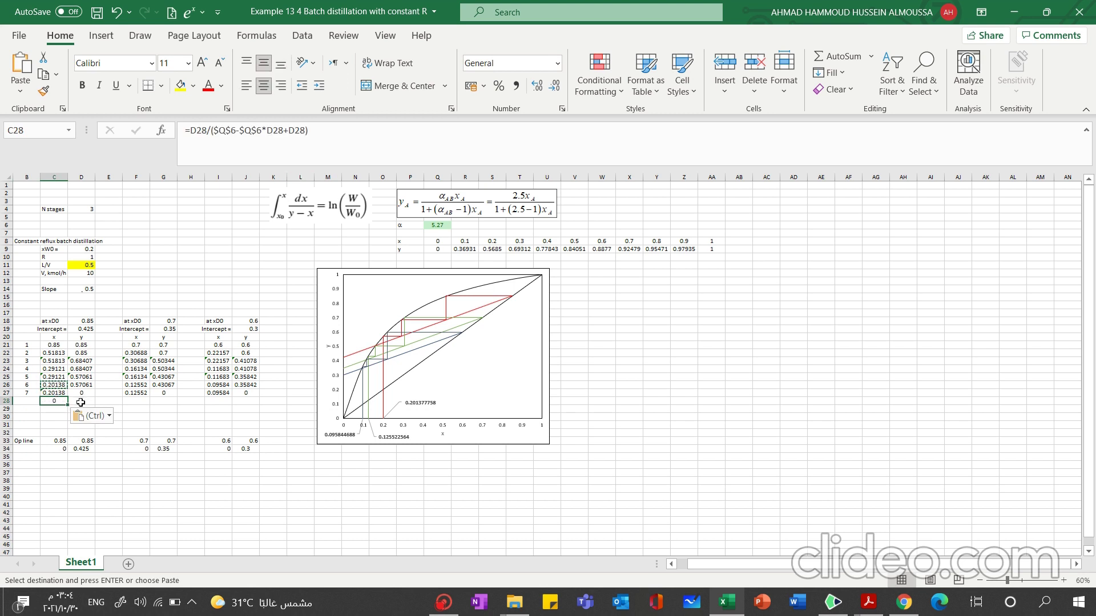
After checking C27's reference, set C29 to =C28
click(57, 411)
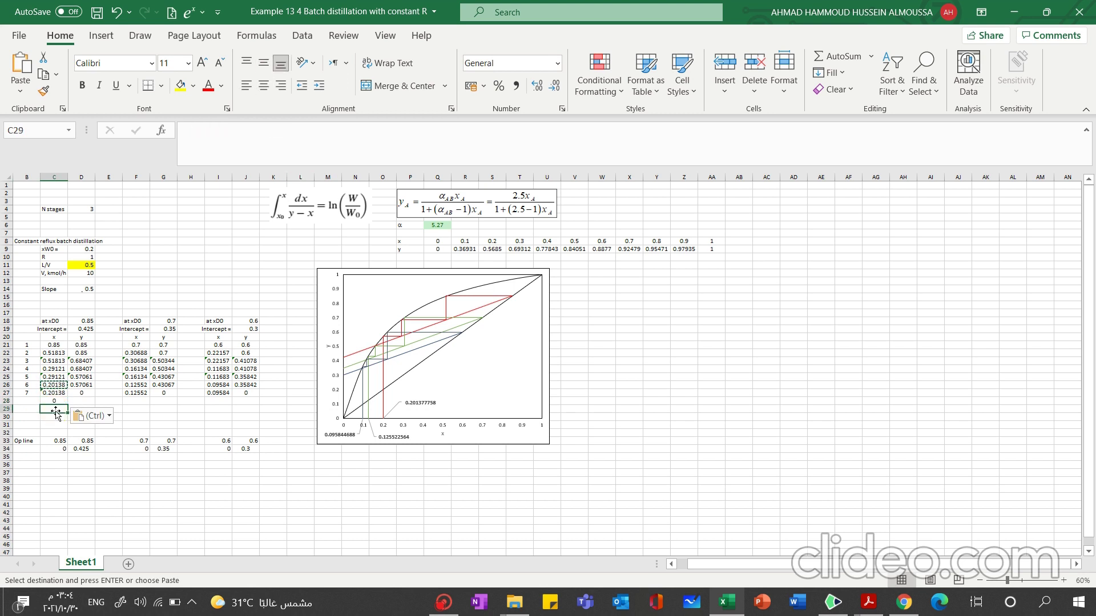
text(=)
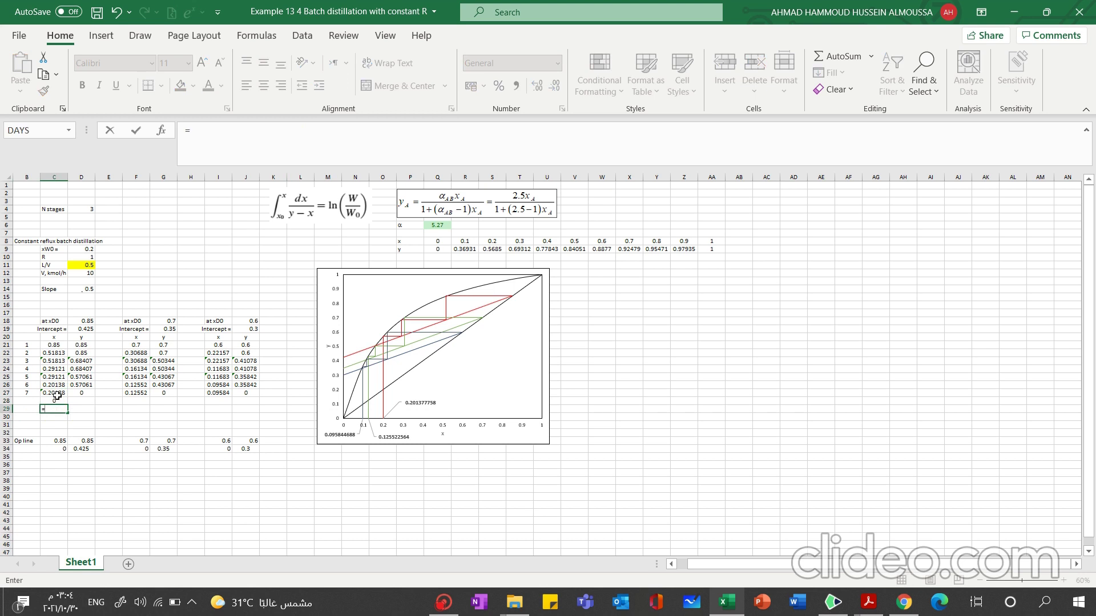
click(57, 400)
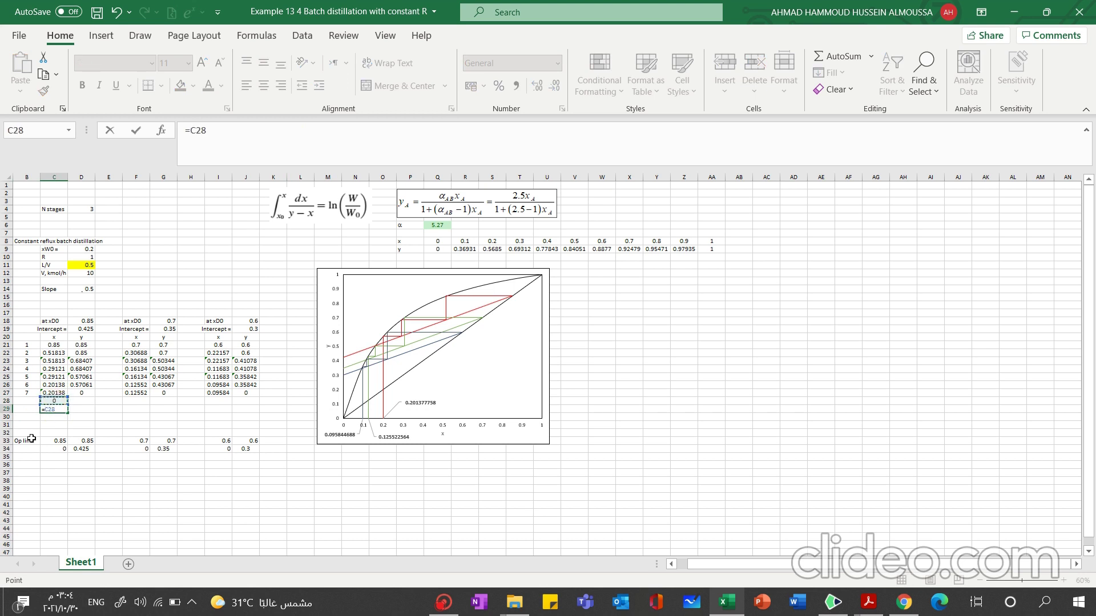
key(BackSpace)
key(BackSpace)
key(BackSpace)
key(BackSpace)
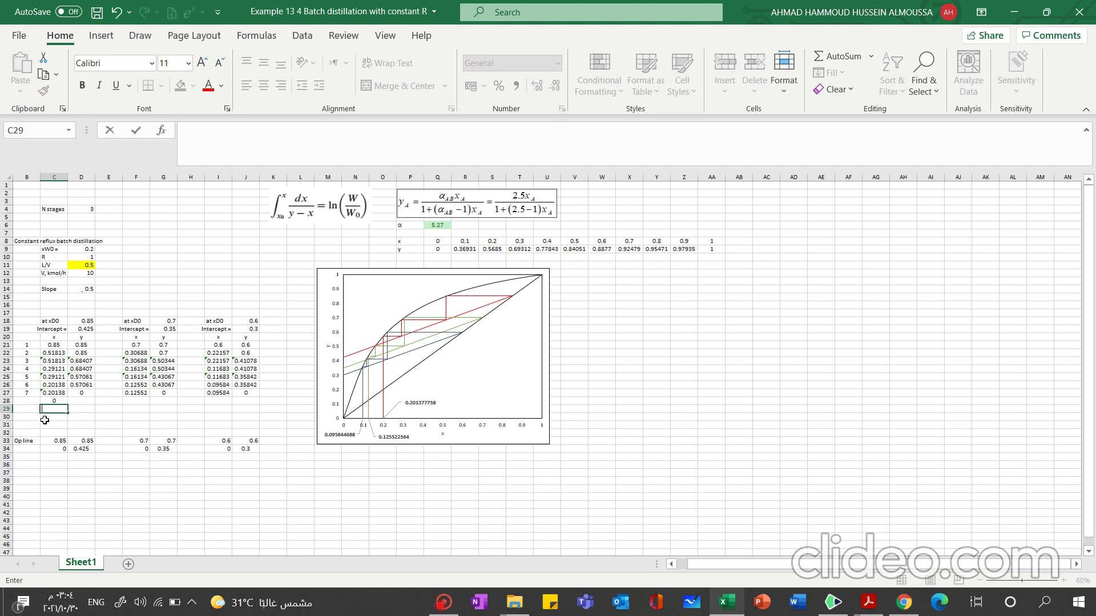
click(32, 427)
click(56, 400)
click(56, 392)
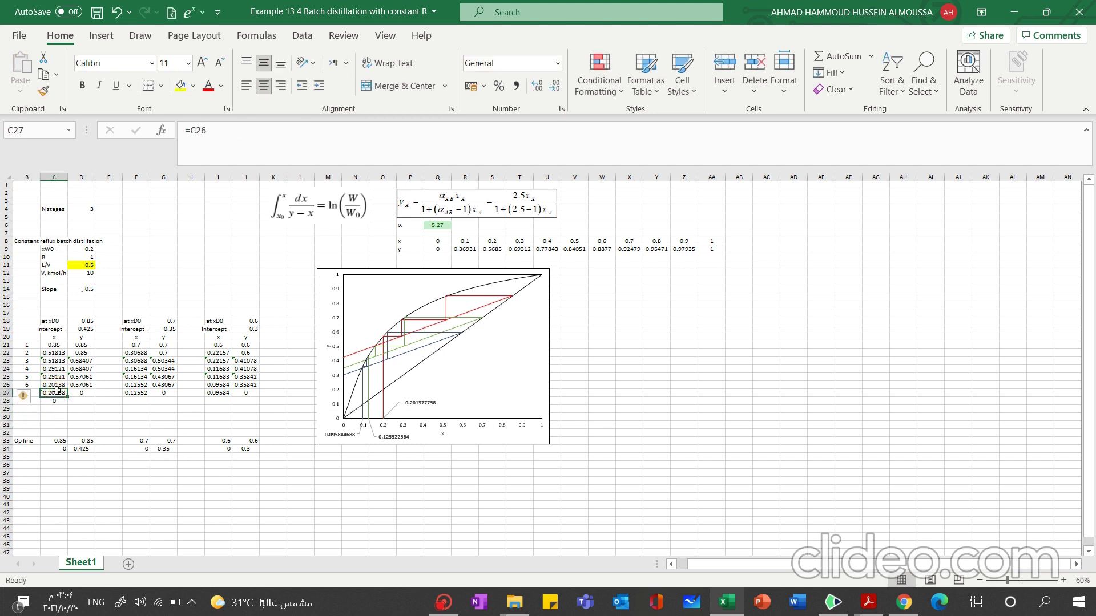
click(254, 146)
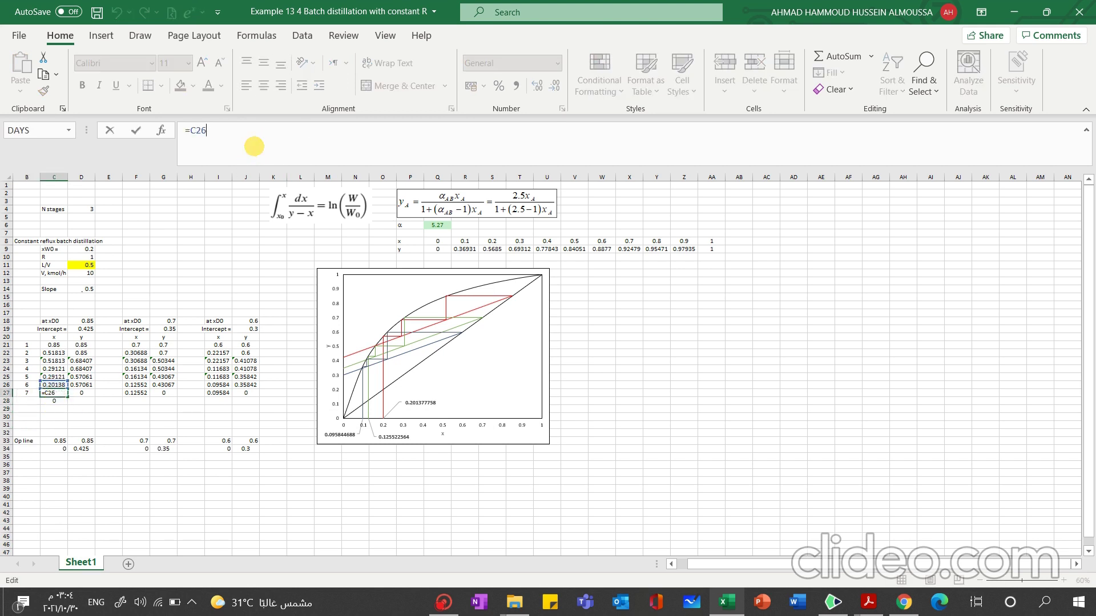
click(55, 409)
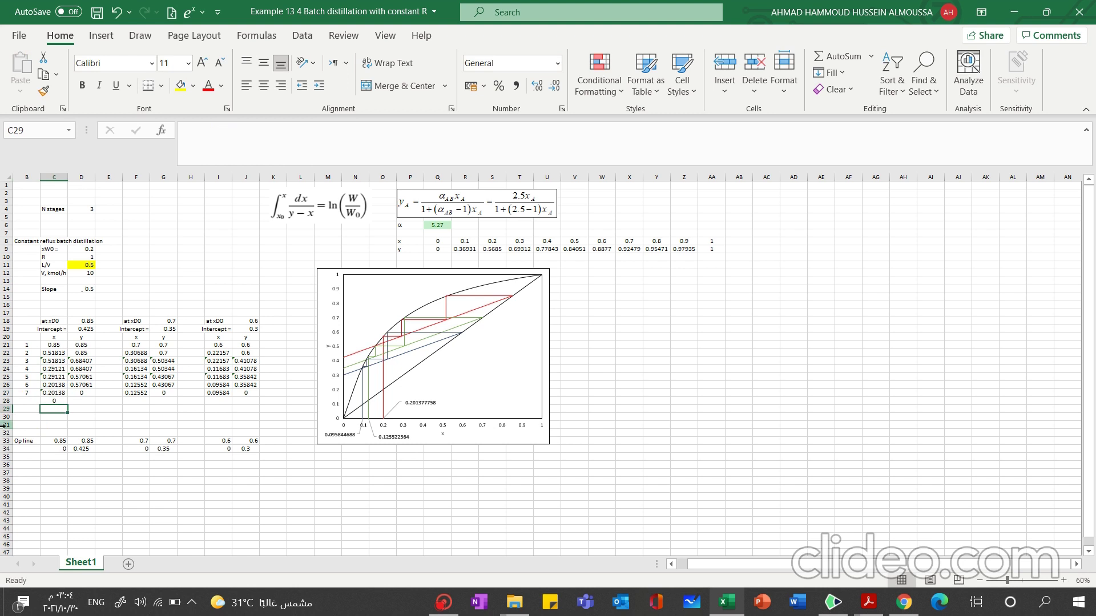
text(=)
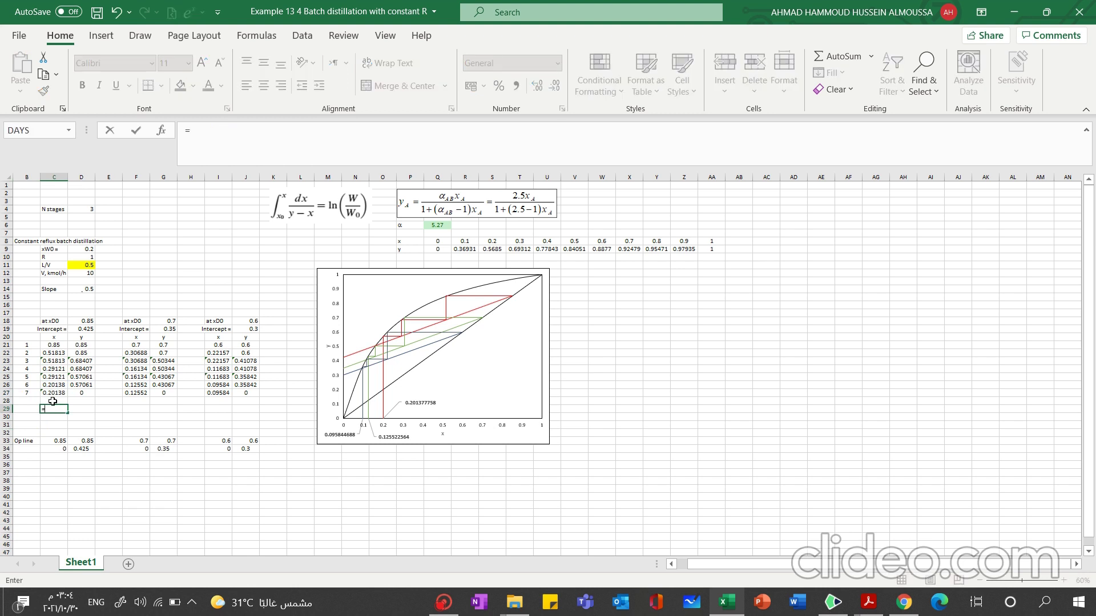
click(52, 401)
key(Return)
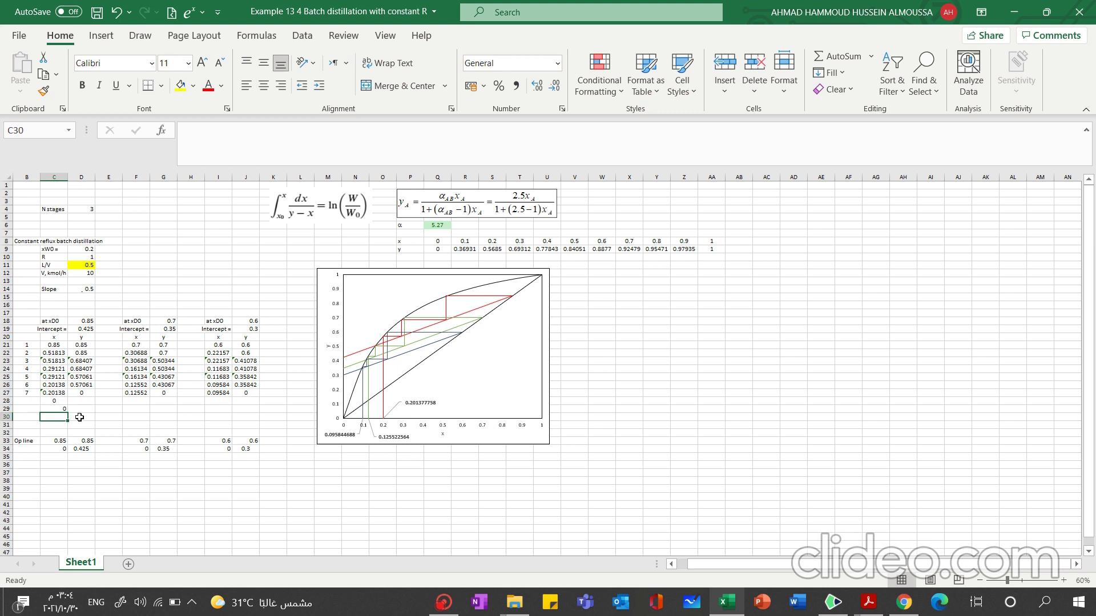
Copy the C26 stage x formula into C30 and check it in the formula bar
click(53, 386)
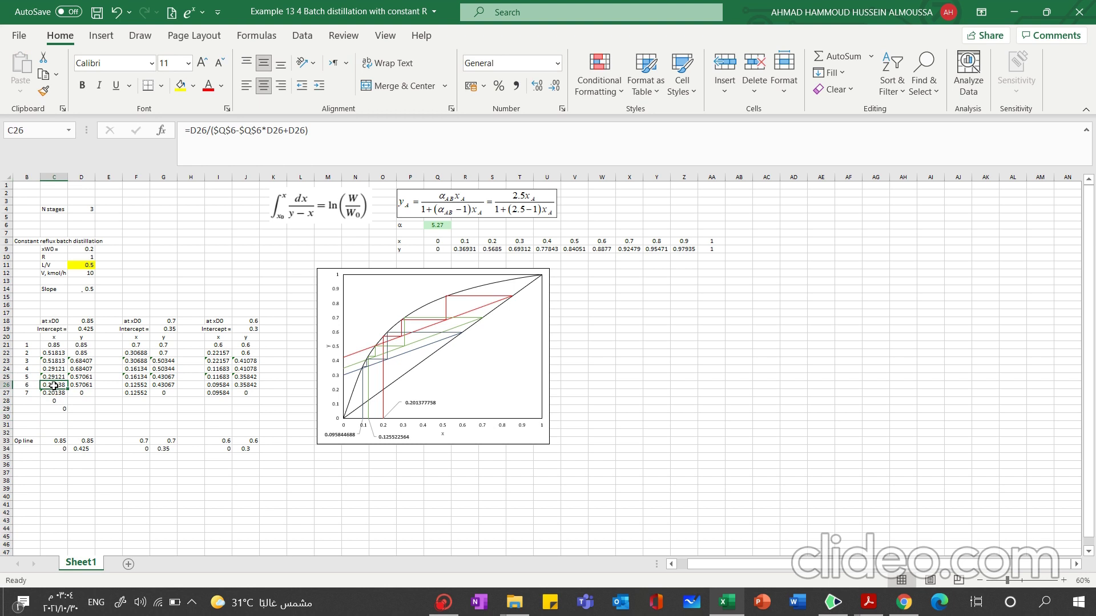
key(ctrl+c)
click(53, 416)
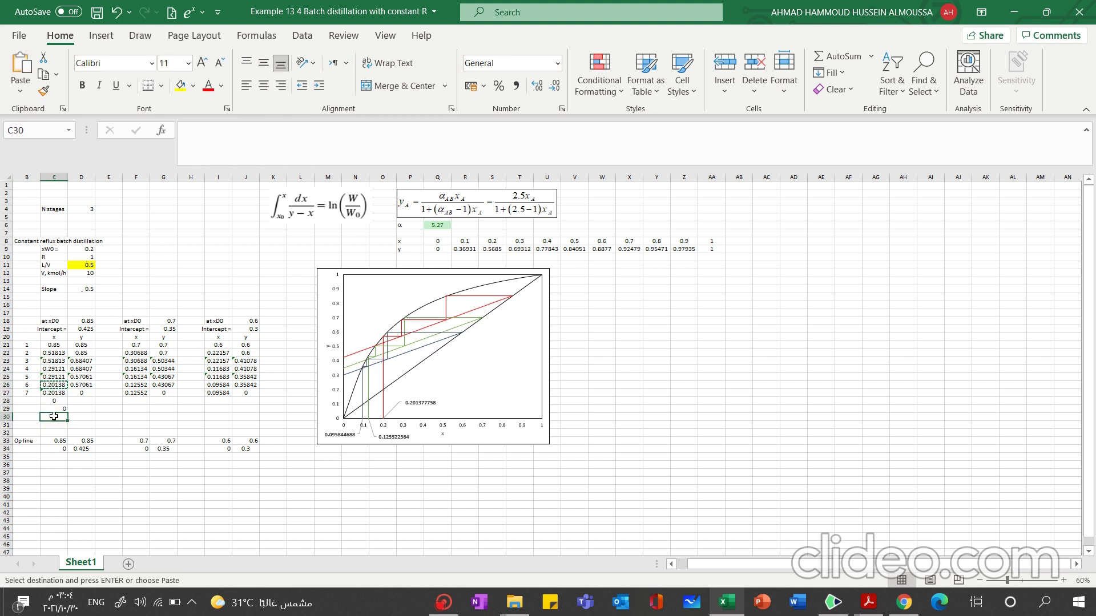
key(ctrl+v)
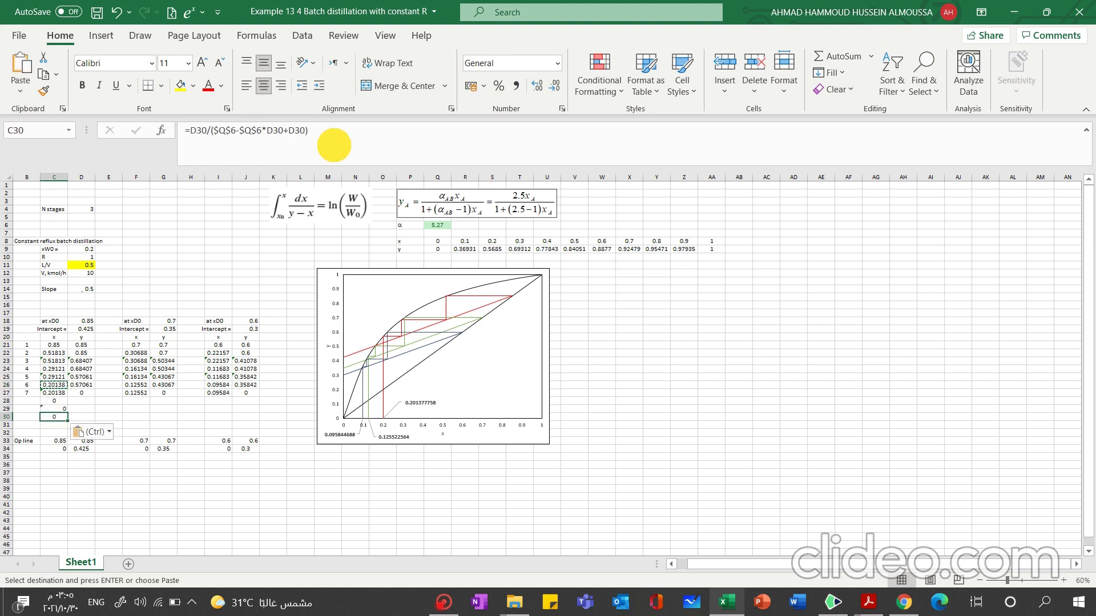
click(334, 145)
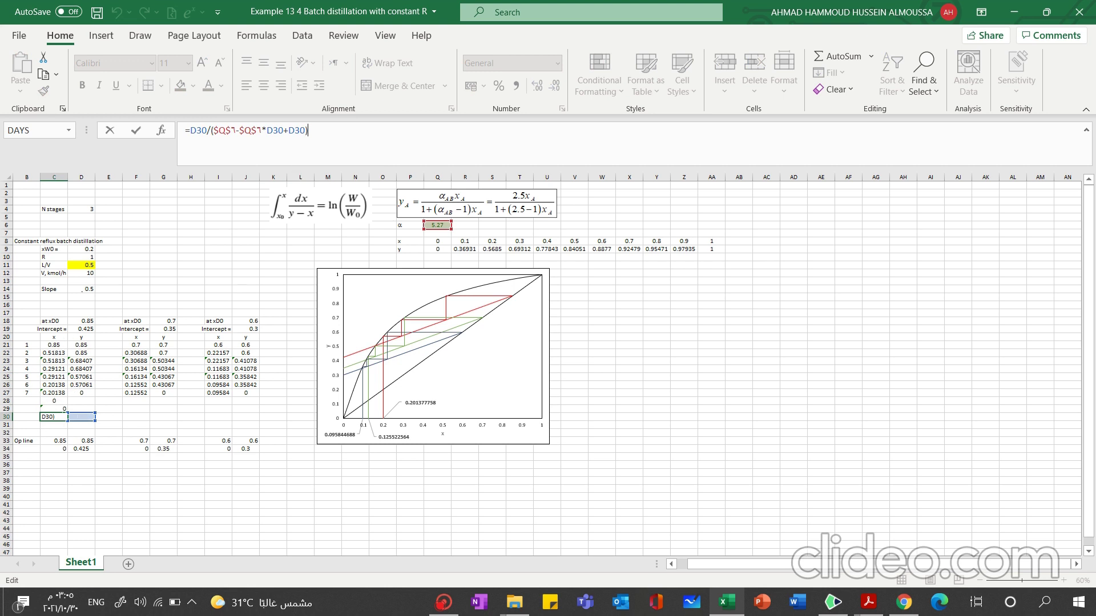
click(57, 401)
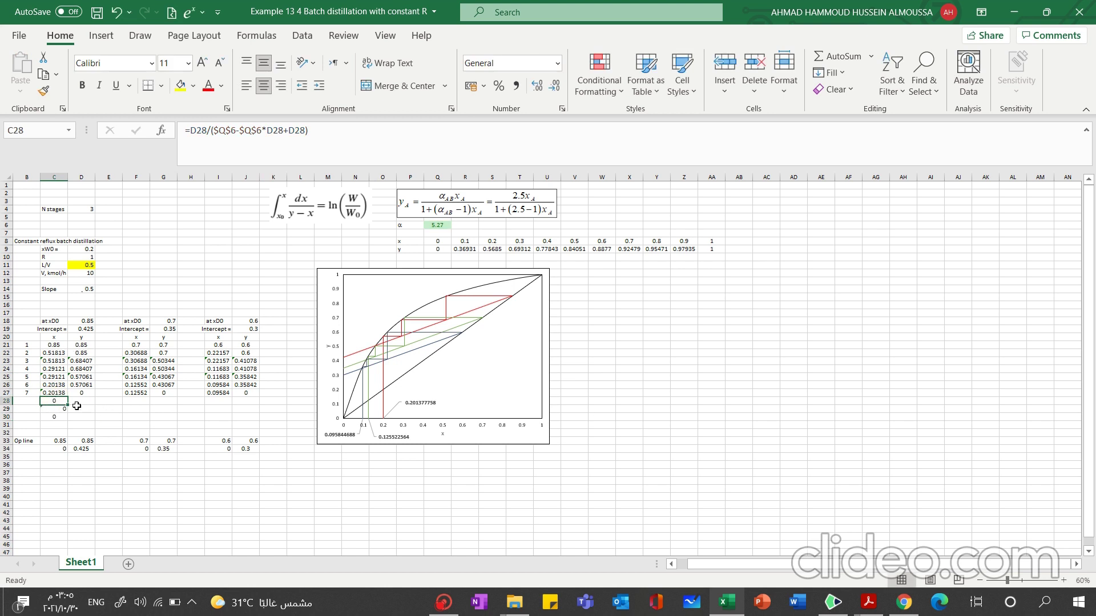
Set C31 to =C28 so it shows 0, then inspect D26's y formula
click(58, 425)
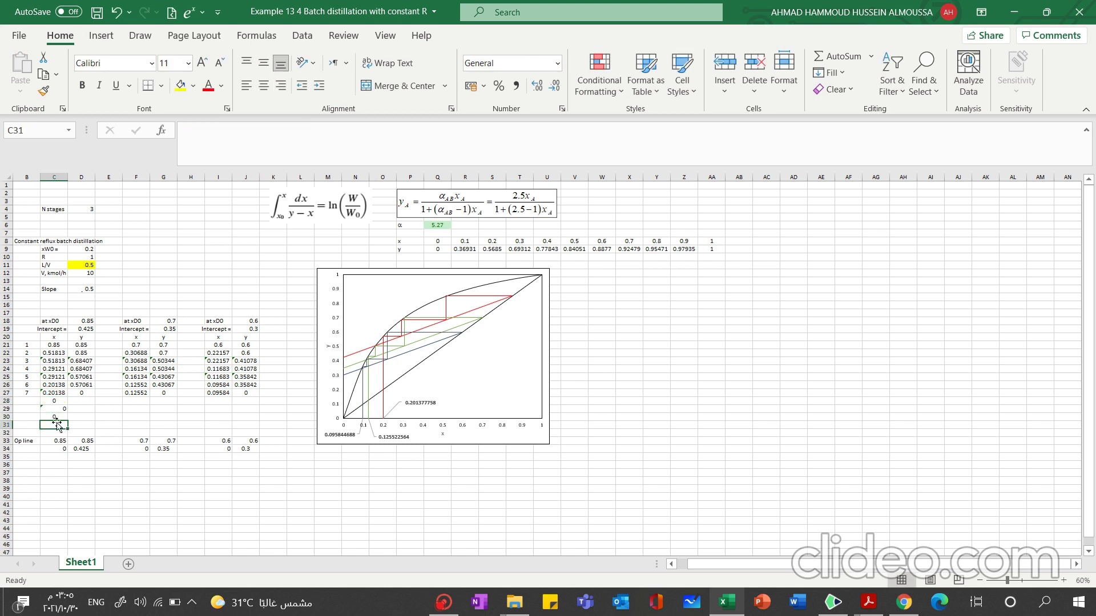
text(=)
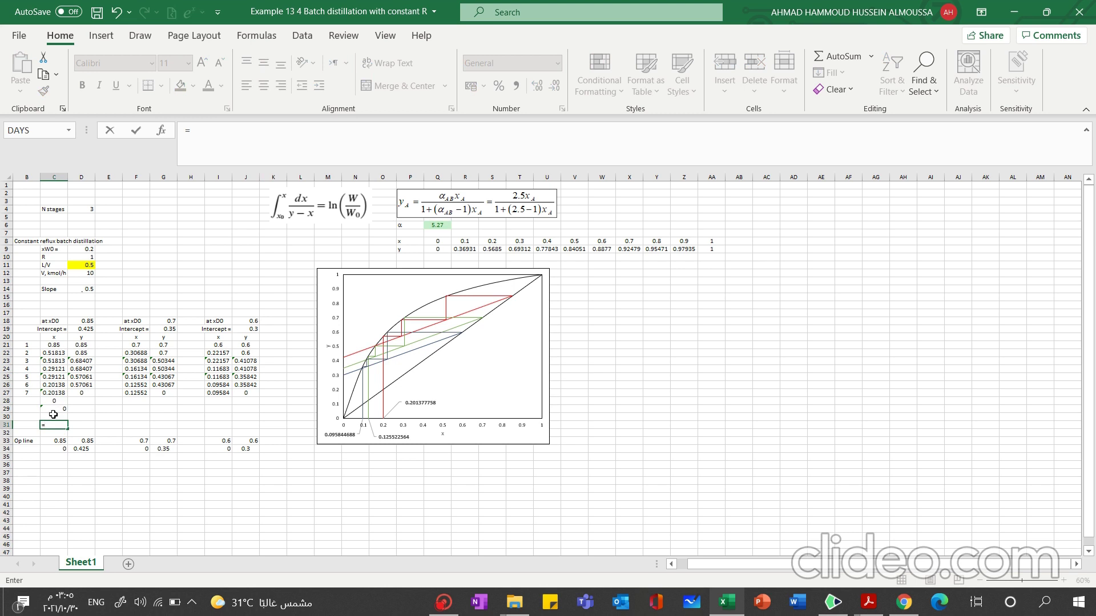
click(54, 401)
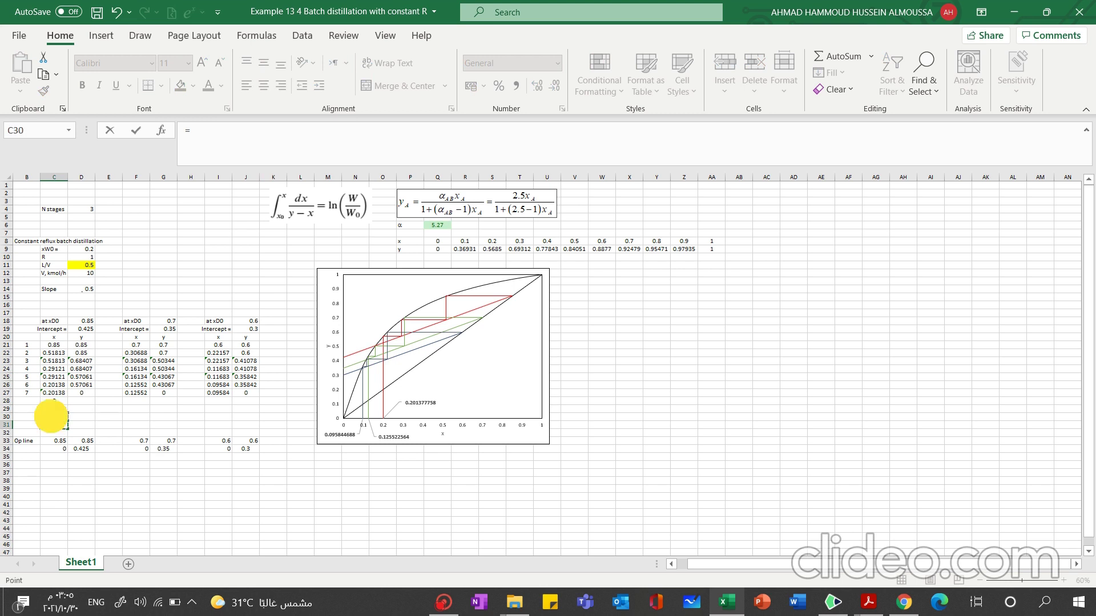
key(Return)
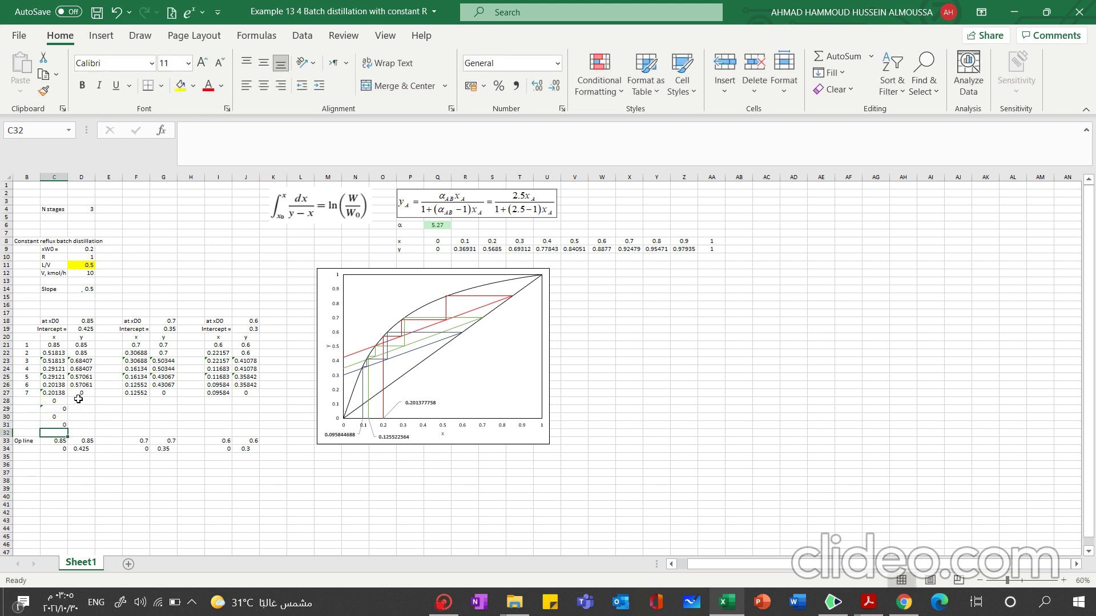
click(82, 385)
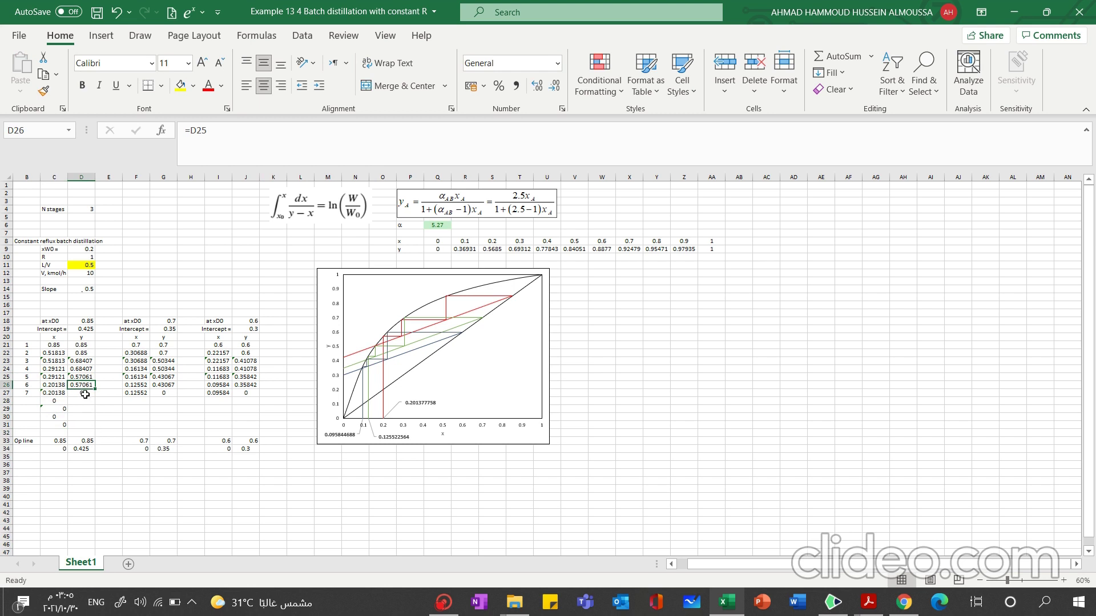
Copy the D25 operating-line formula into D27 and set D28 equal to D27
click(85, 395)
click(82, 376)
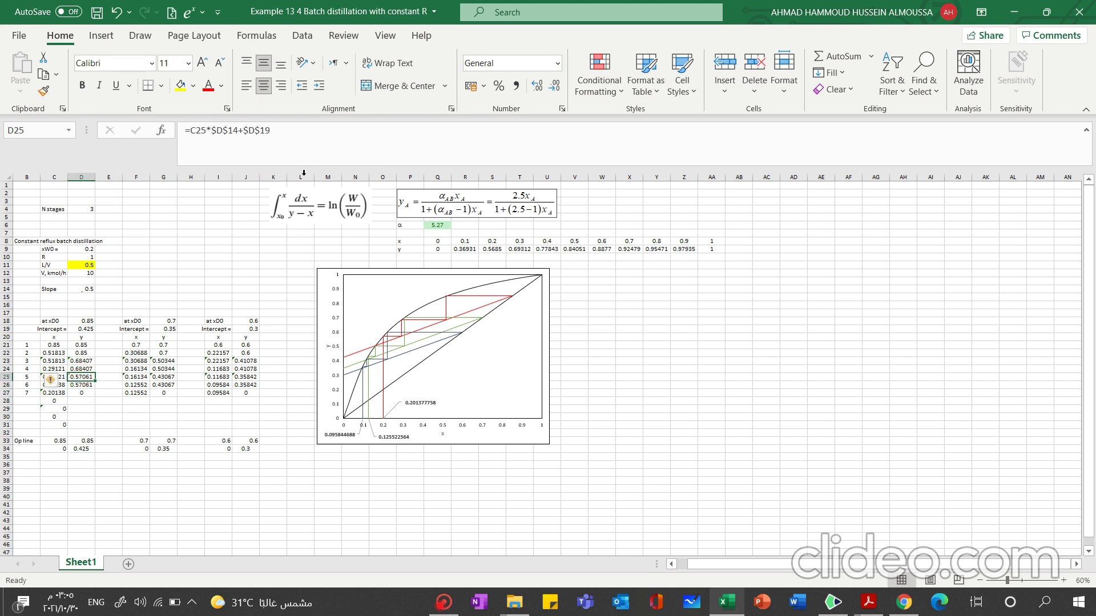
click(310, 145)
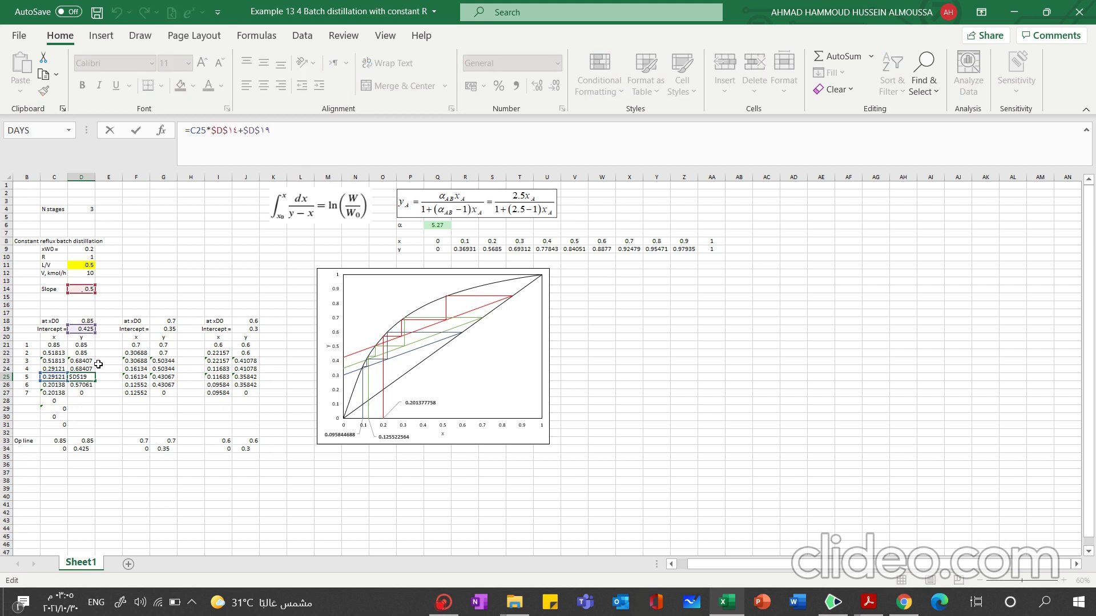
click(109, 423)
click(81, 375)
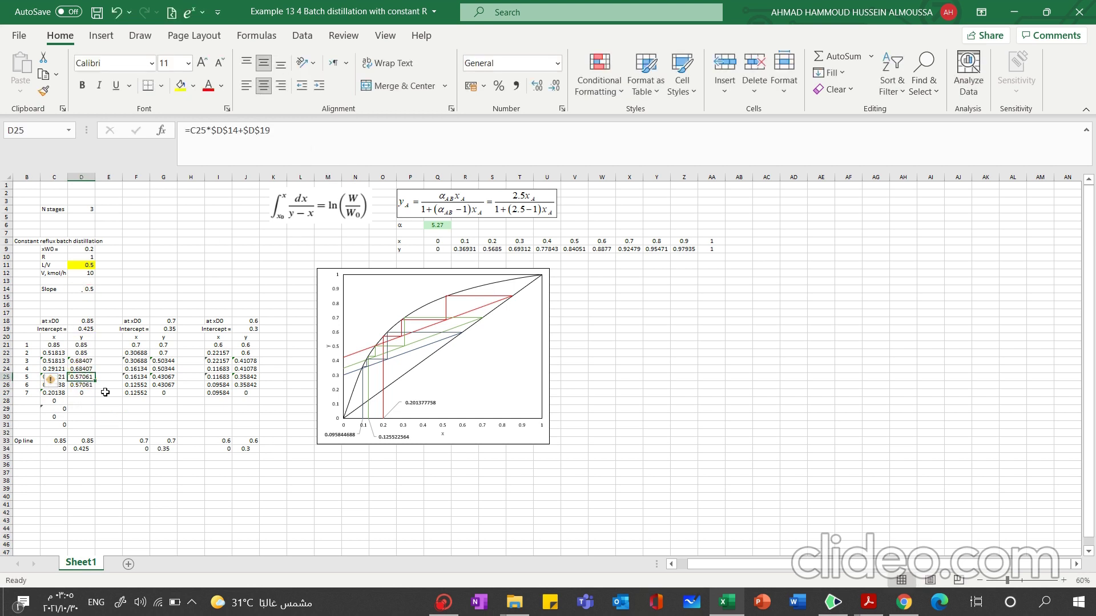
key(ctrl+c)
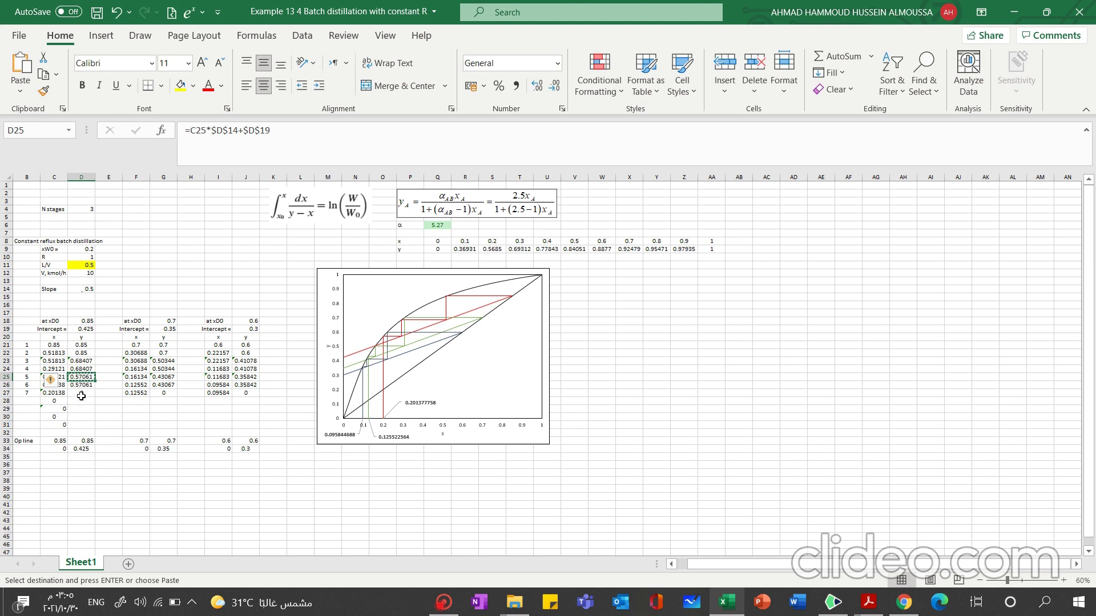
click(81, 394)
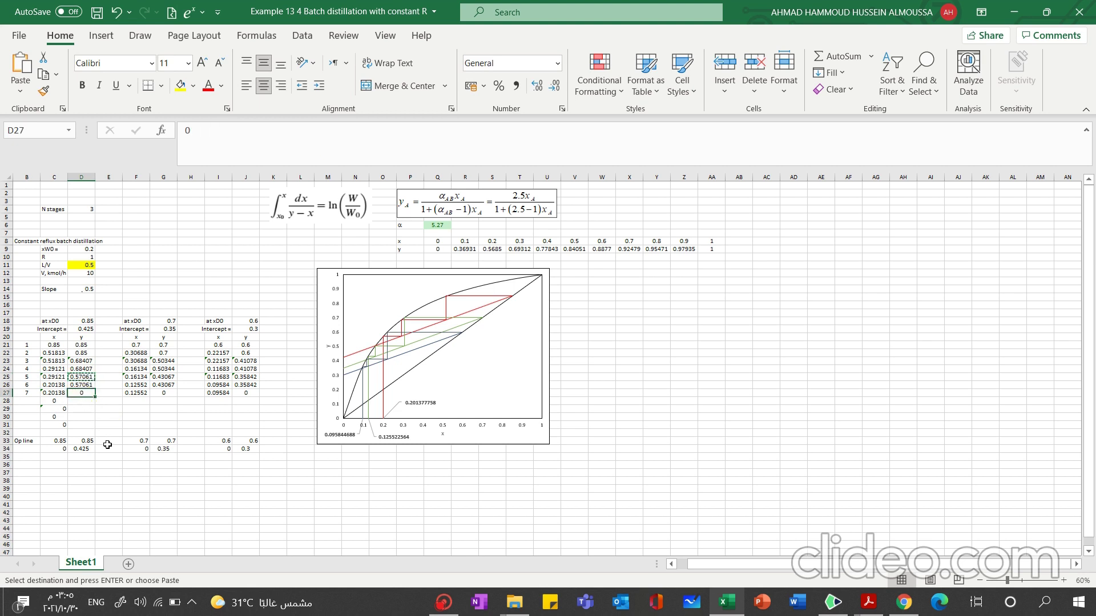
key(ctrl+v)
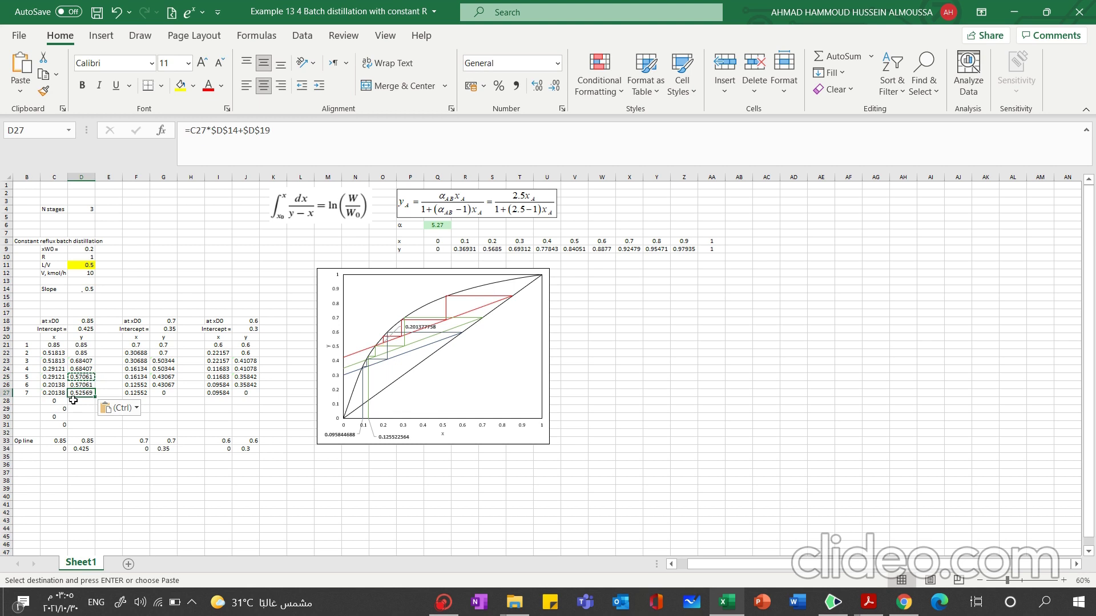
click(73, 401)
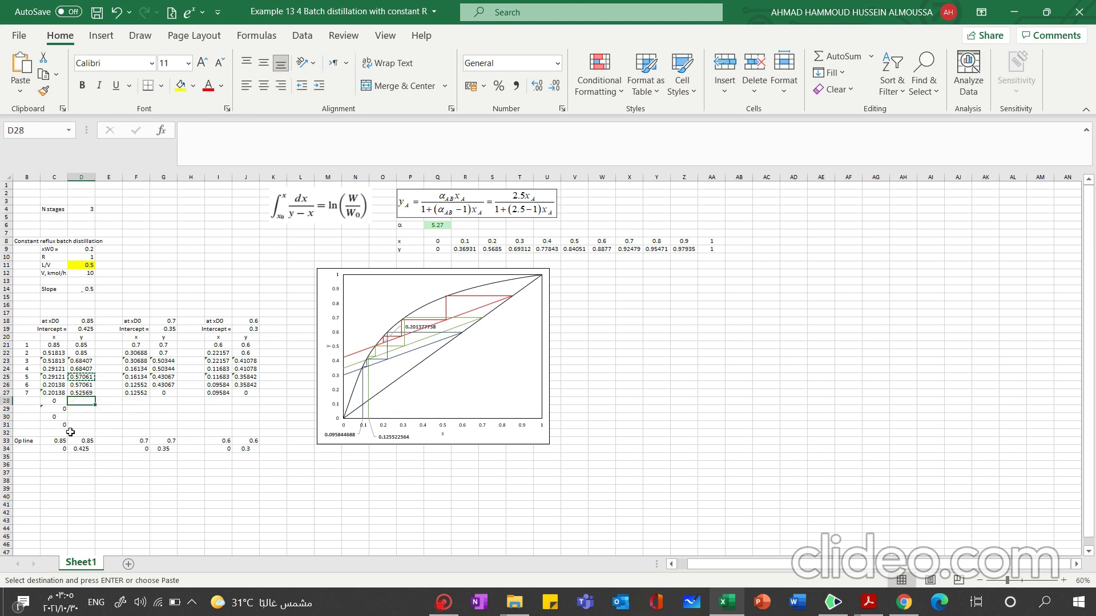
text(=)
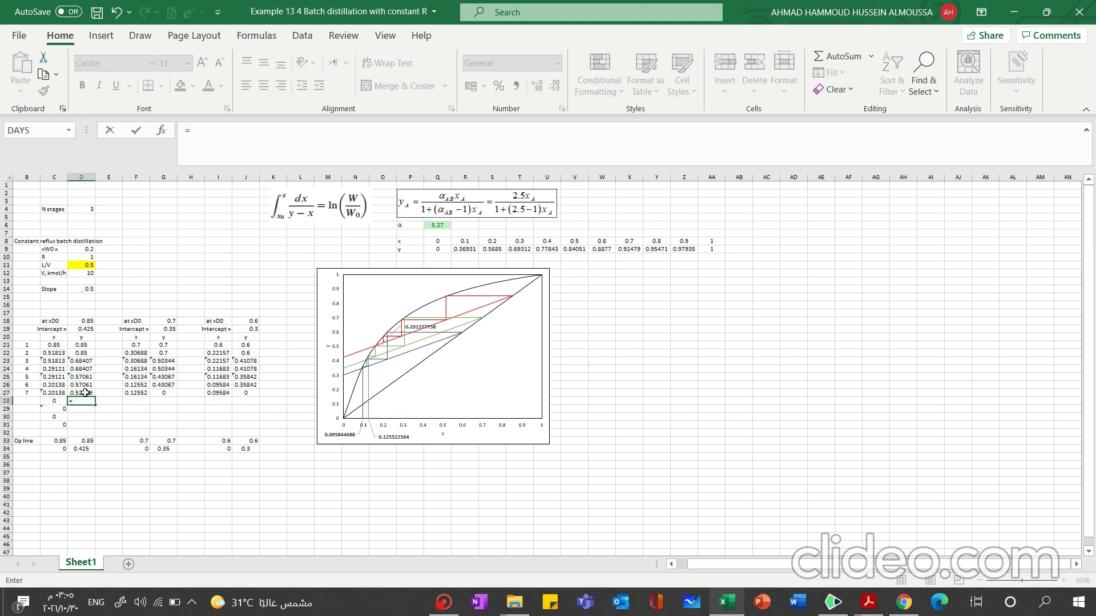
click(85, 394)
key(Return)
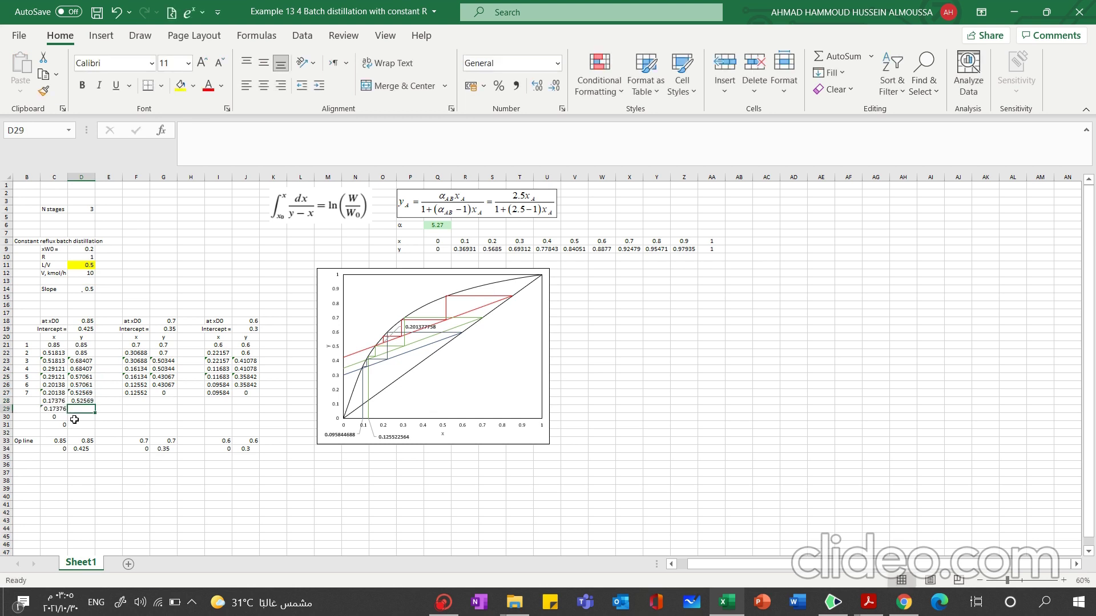
Paste the row-27 operating-line formula into D29, set D30 to =D29 and D31 to 0
click(86, 392)
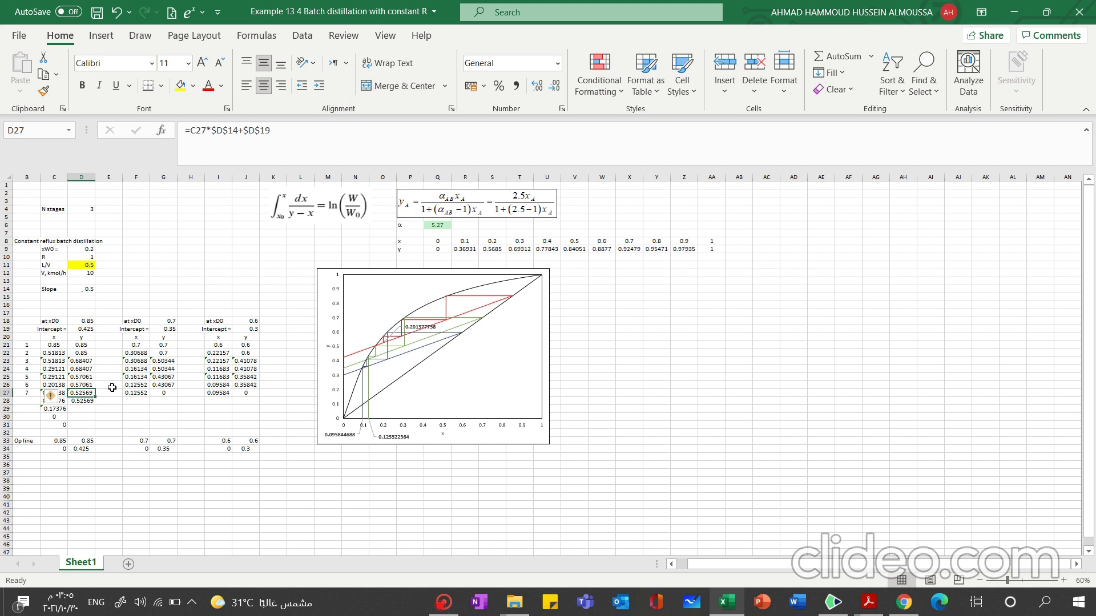
key(ctrl+c)
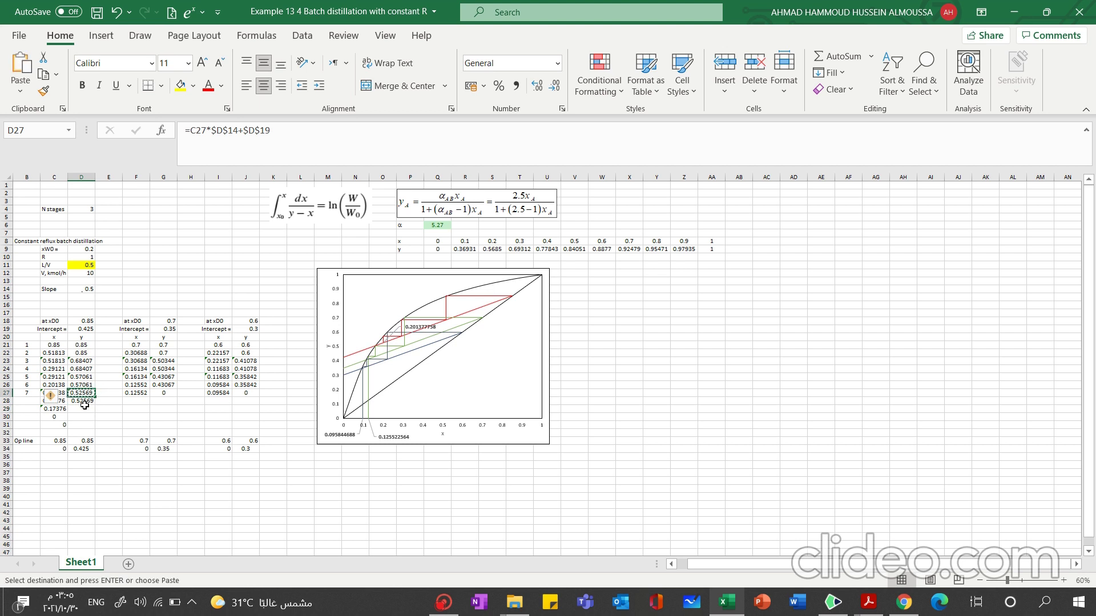
click(80, 408)
key(ctrl+v)
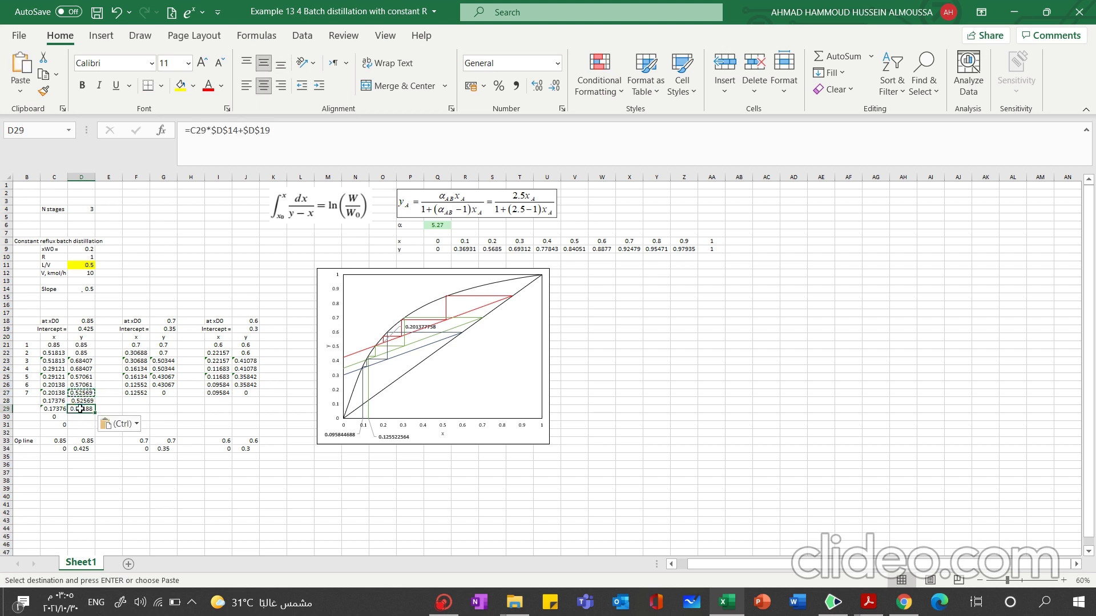
click(80, 420)
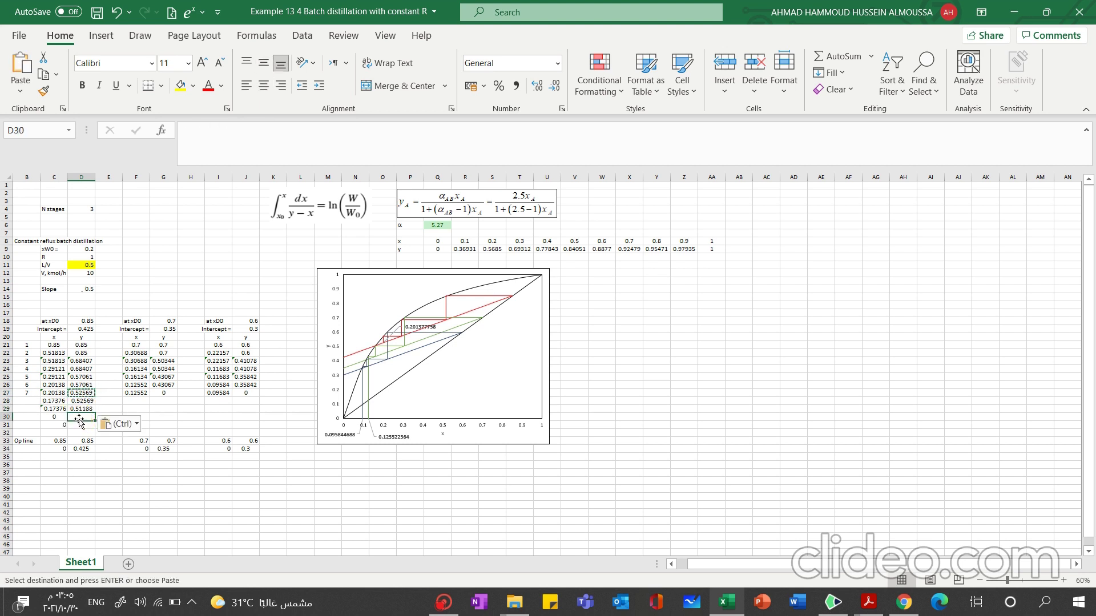
text(=)
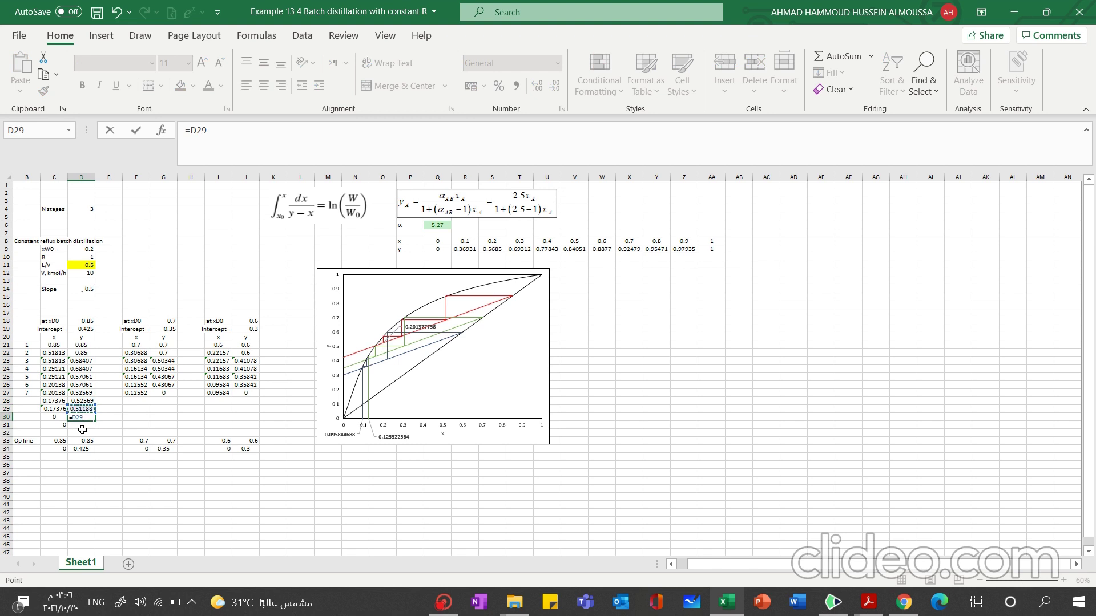
key(Return)
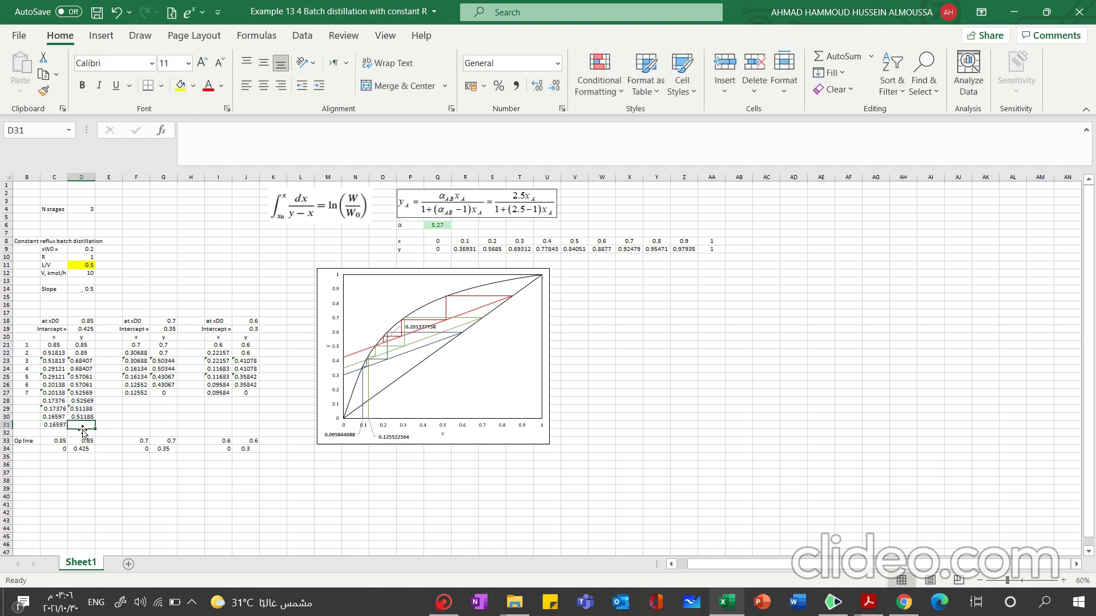
text(0)
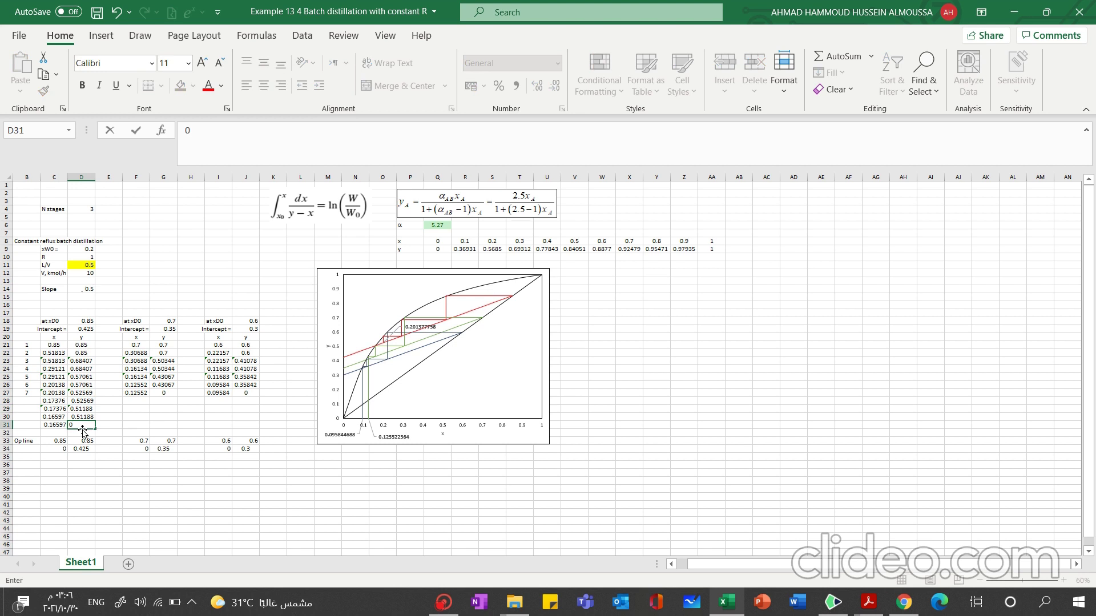
key(Return)
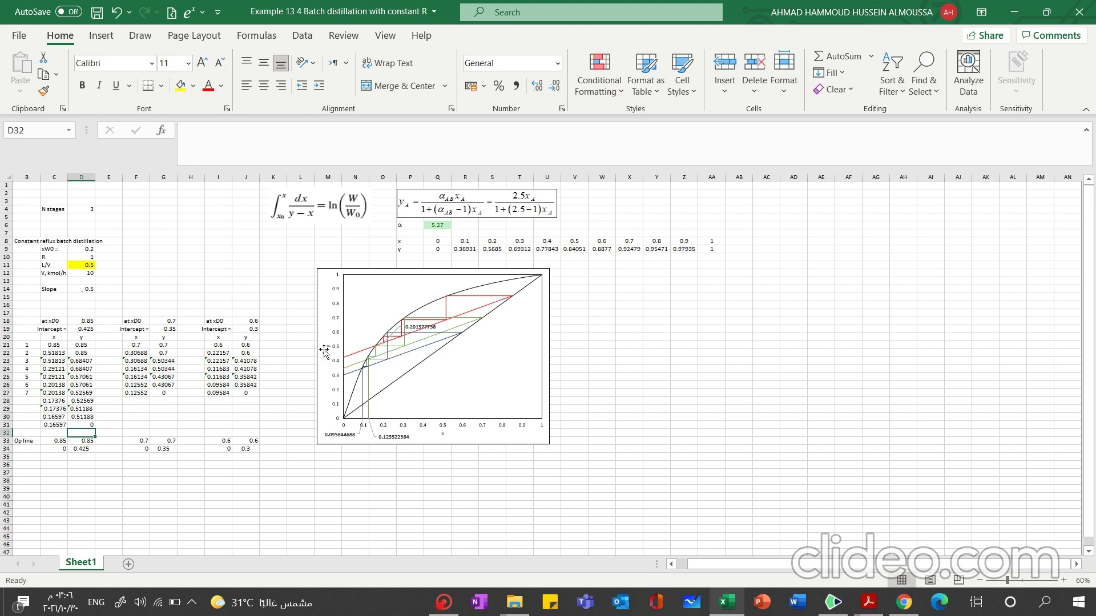
Extend the red xD0 = 0.85 series' x and y ranges in columns C and D down to row 31
click(456, 298)
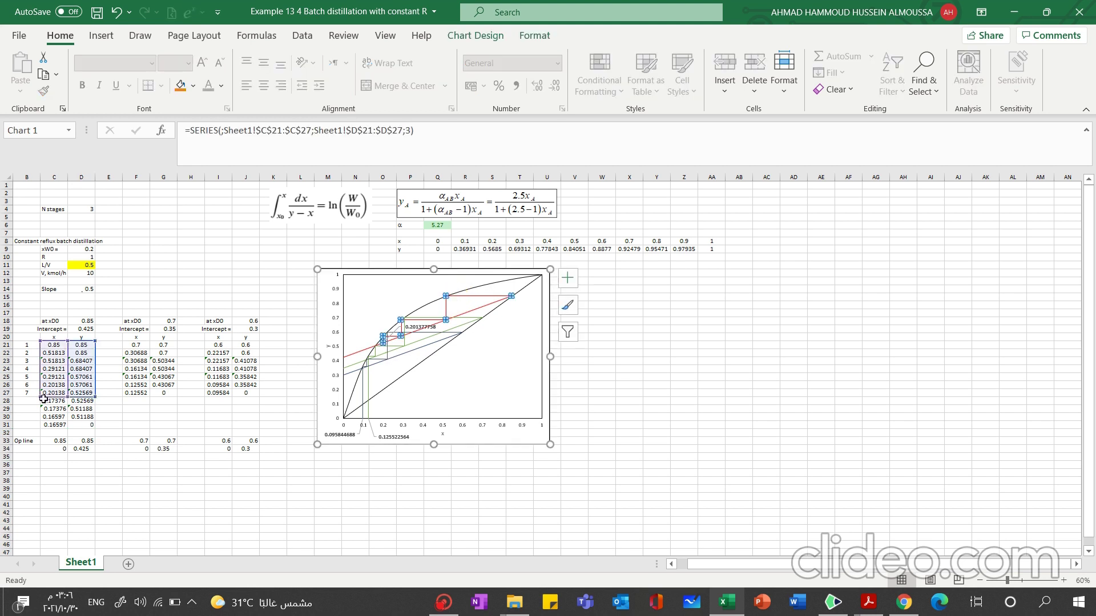
drag(40, 398, 40, 421)
click(40, 422)
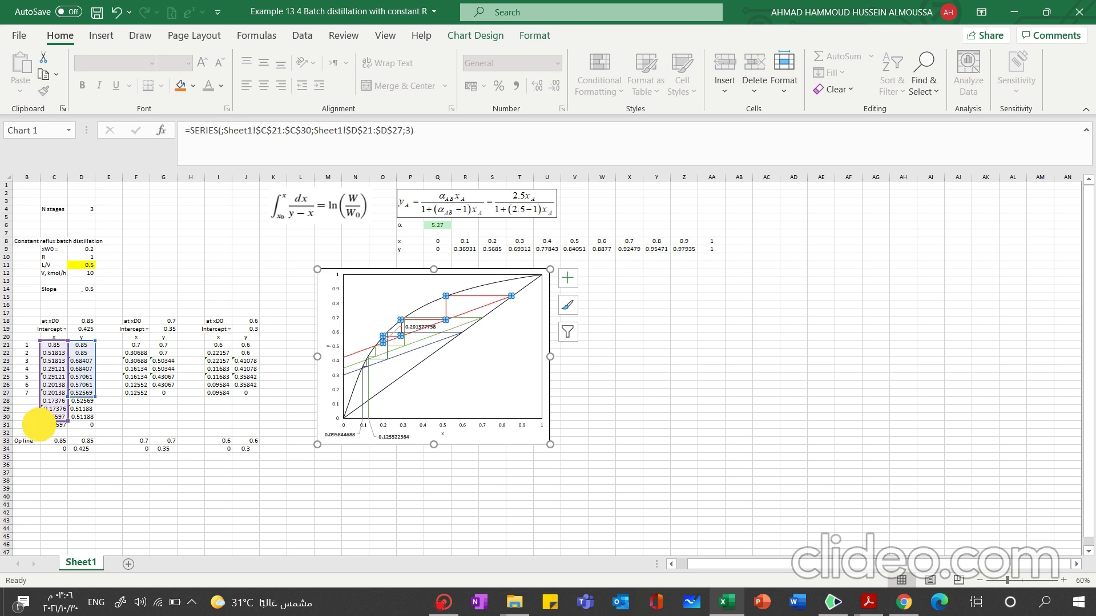
drag(38, 425, 40, 429)
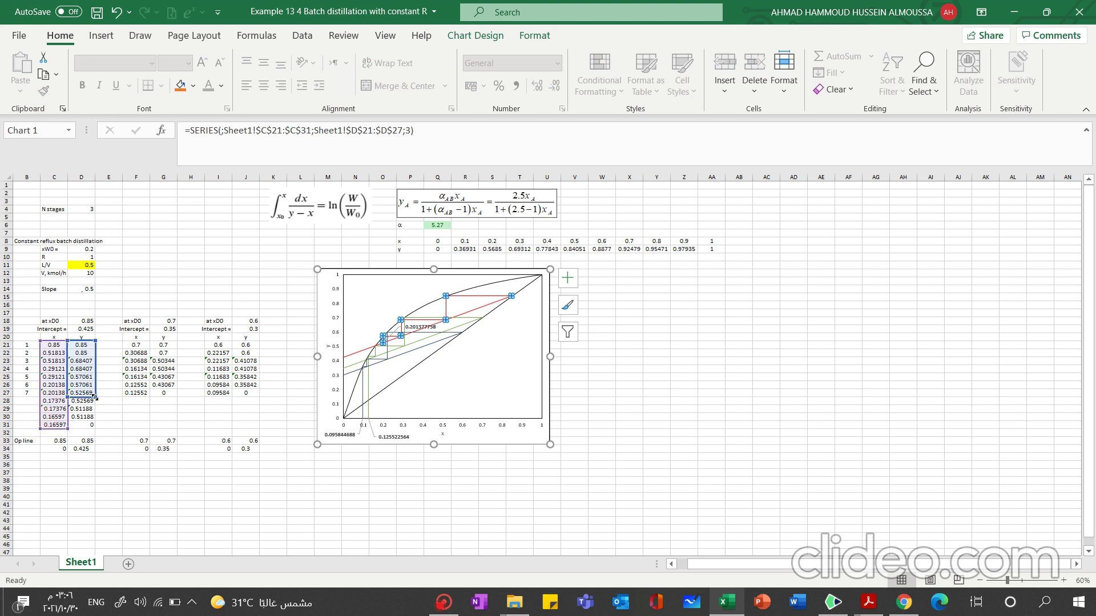
drag(95, 397, 95, 427)
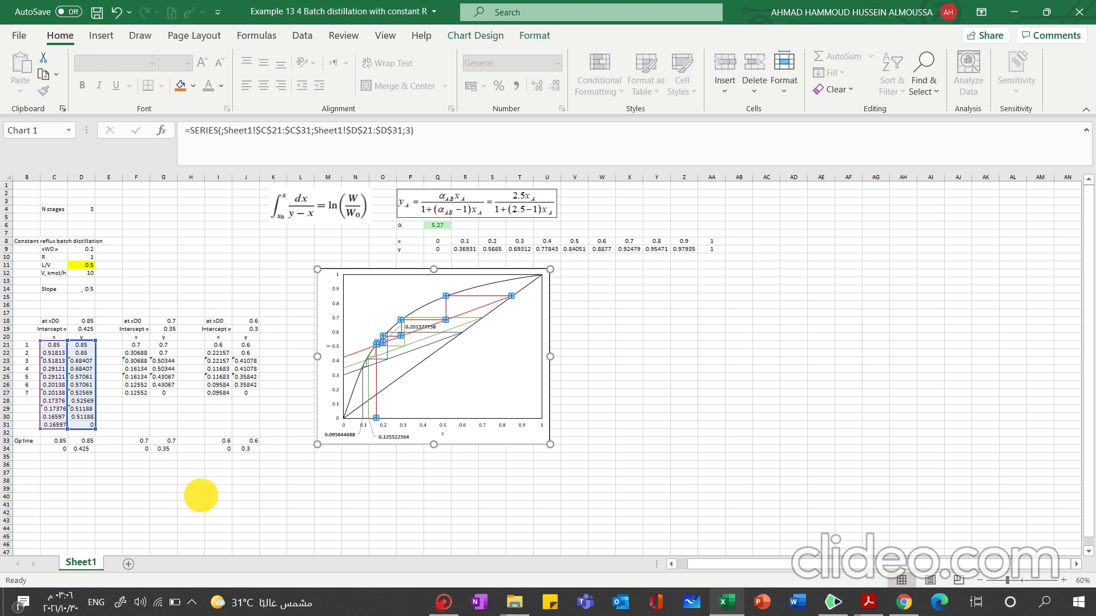
click(201, 495)
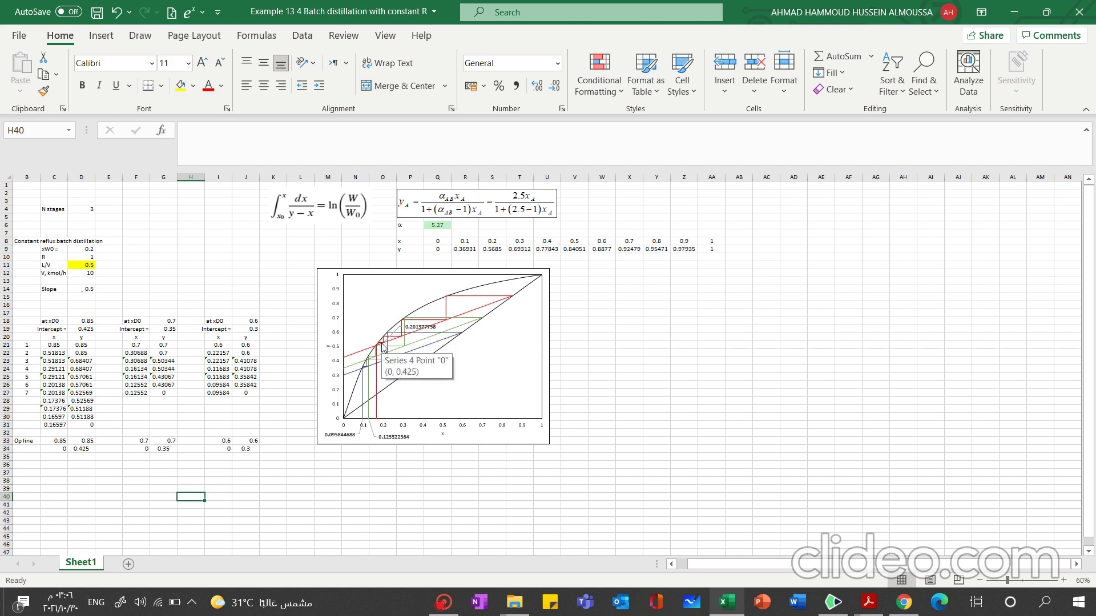
scroll(382, 348, up, 1)
scroll(383, 349, up, 1)
scroll(382, 348, up, 1)
scroll(382, 348, up, 4)
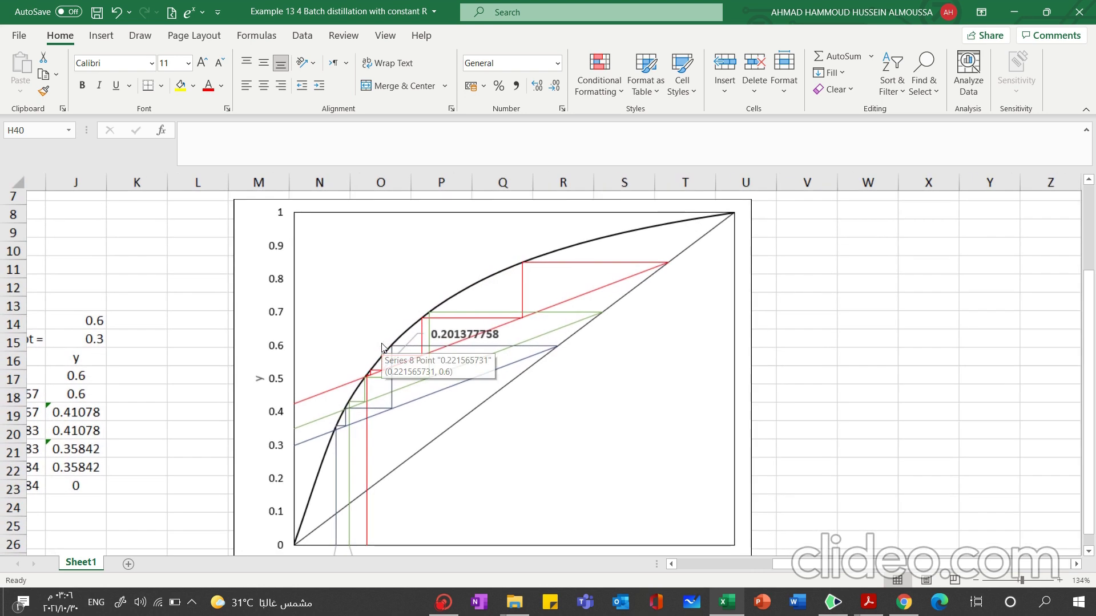
scroll(382, 347, down, 1)
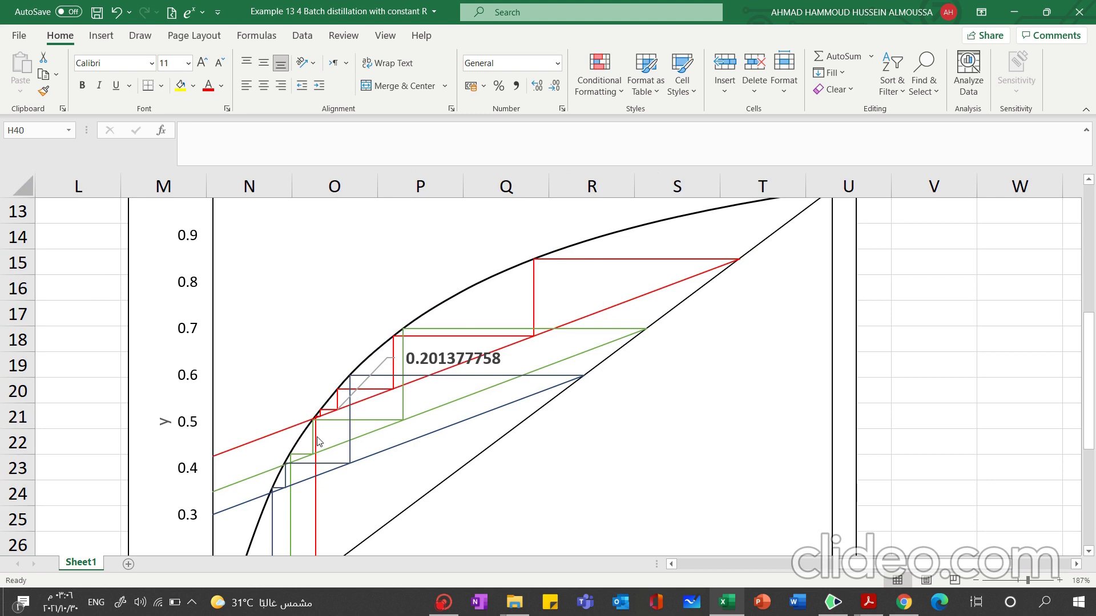
scroll(318, 434, down, 4)
scroll(318, 440, down, 2)
scroll(318, 439, down, 3)
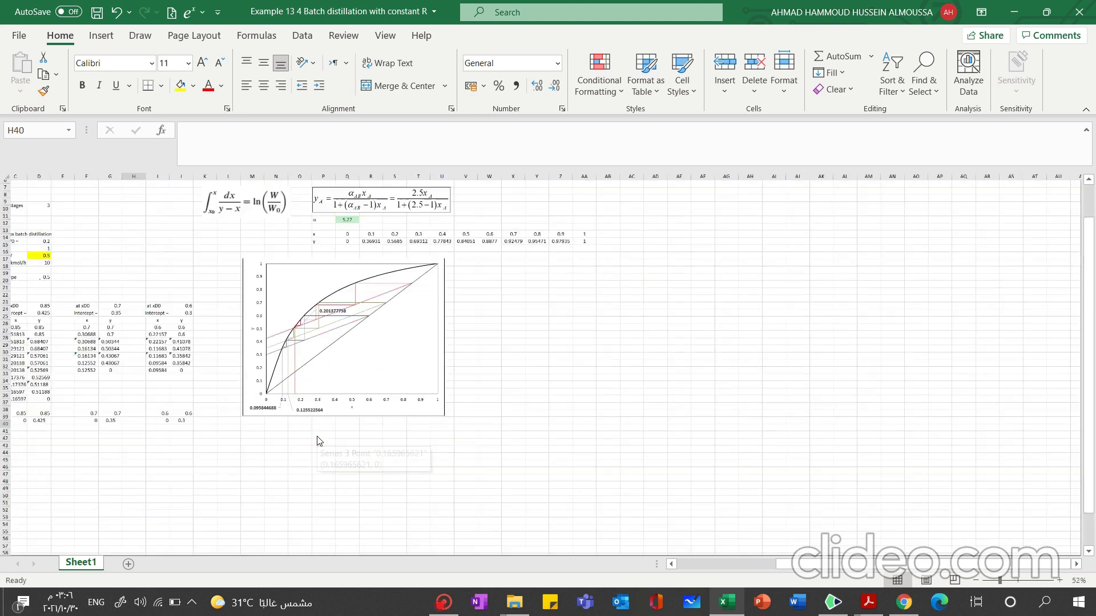
scroll(317, 436, down, 1)
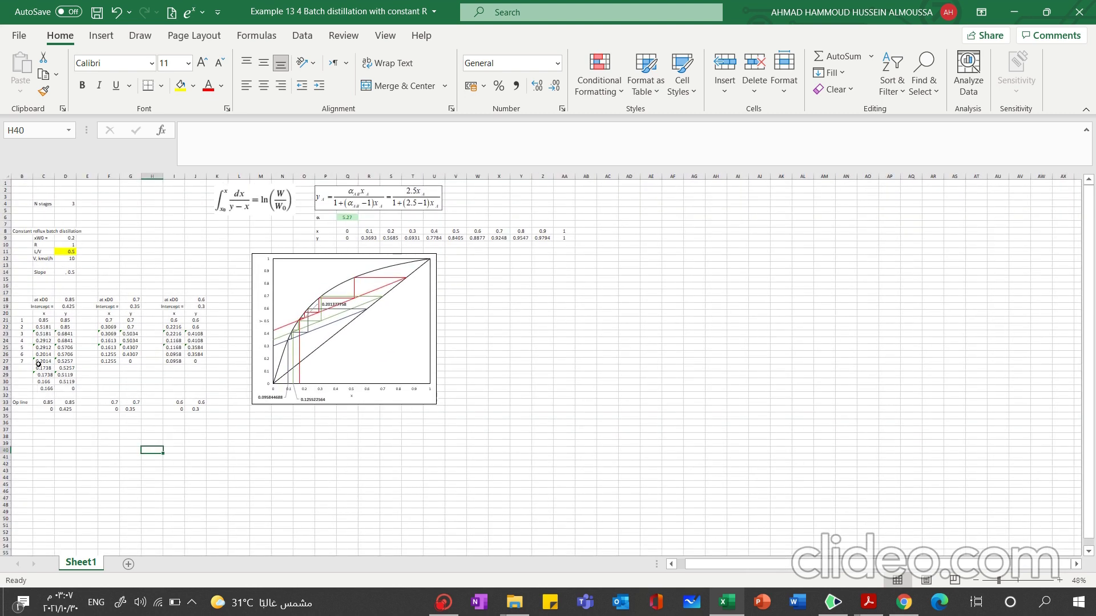
Clear the added cells C28:D31, enter 0 as the final y in D27, and select the chart
drag(39, 368, 70, 388)
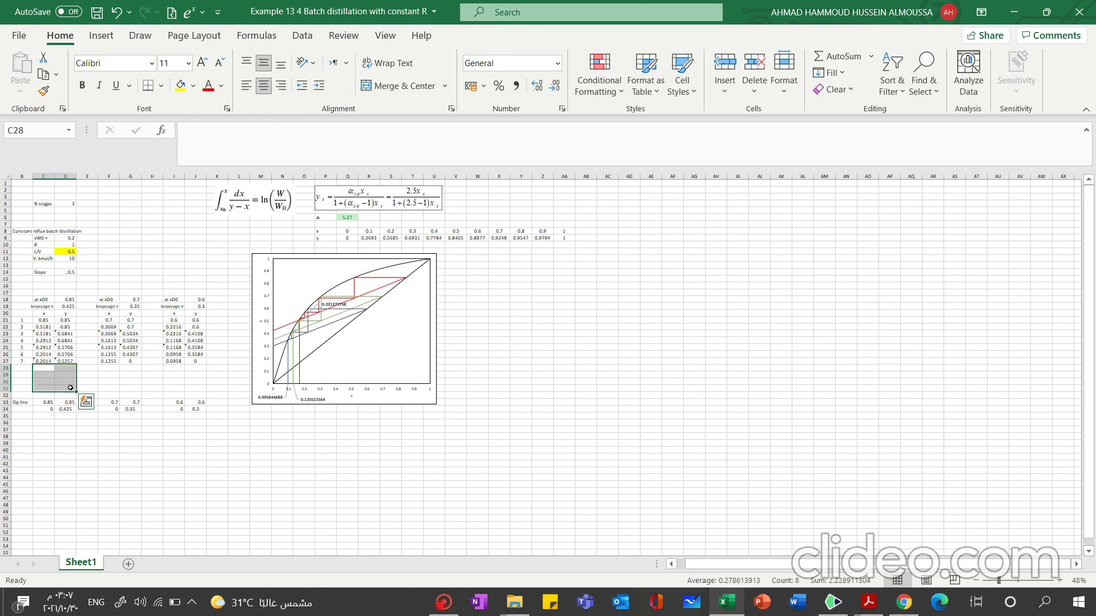
drag(75, 392, 67, 367)
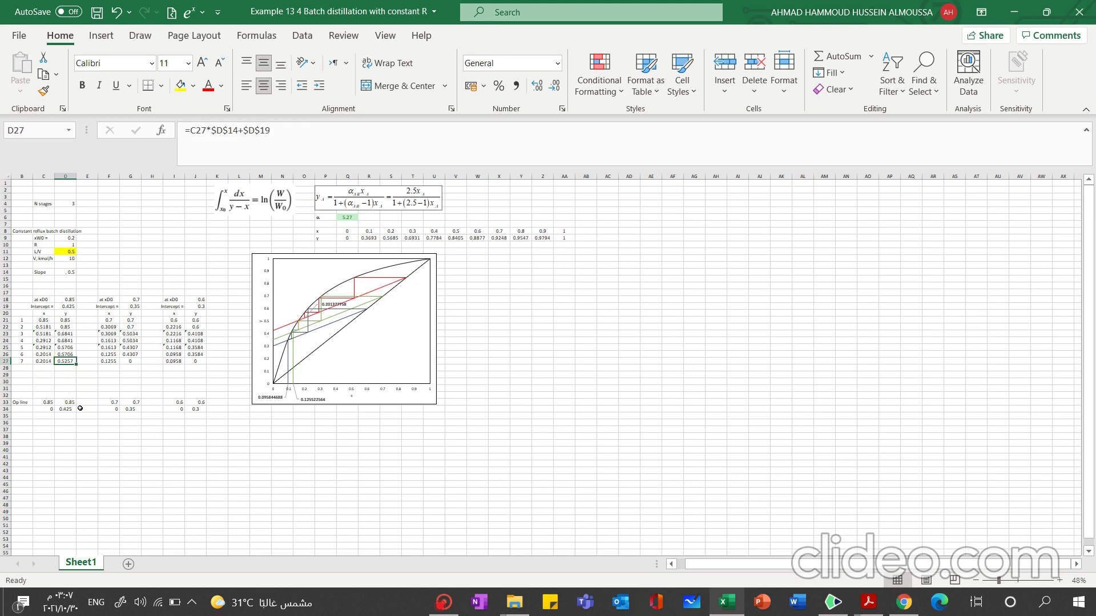
text(0)
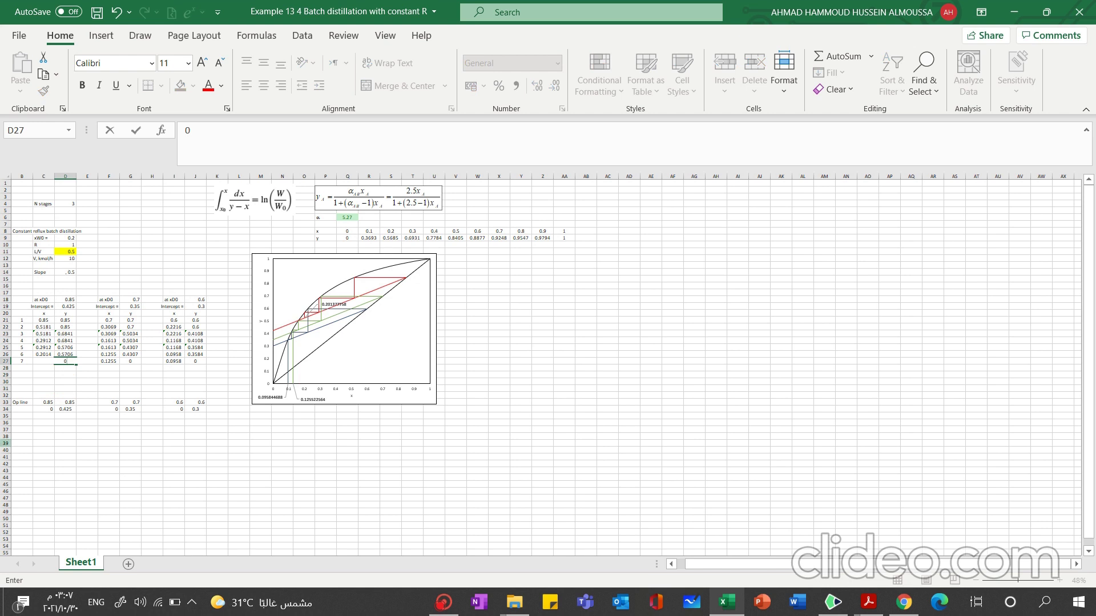
key(Return)
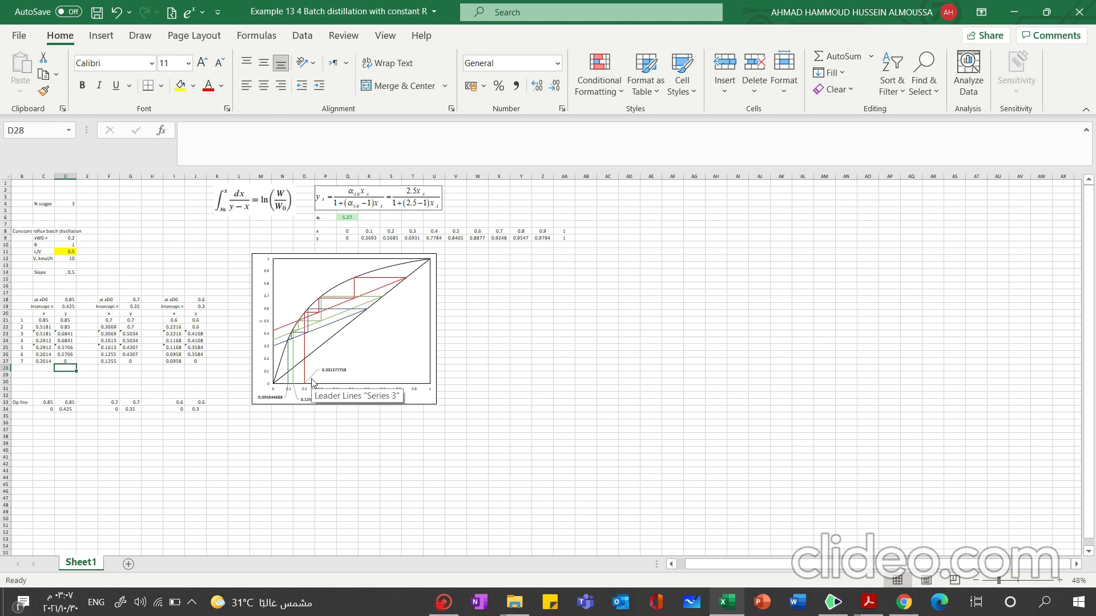
ctrl+scroll(312, 381, up, 3)
ctrl+scroll(311, 381, down, 2)
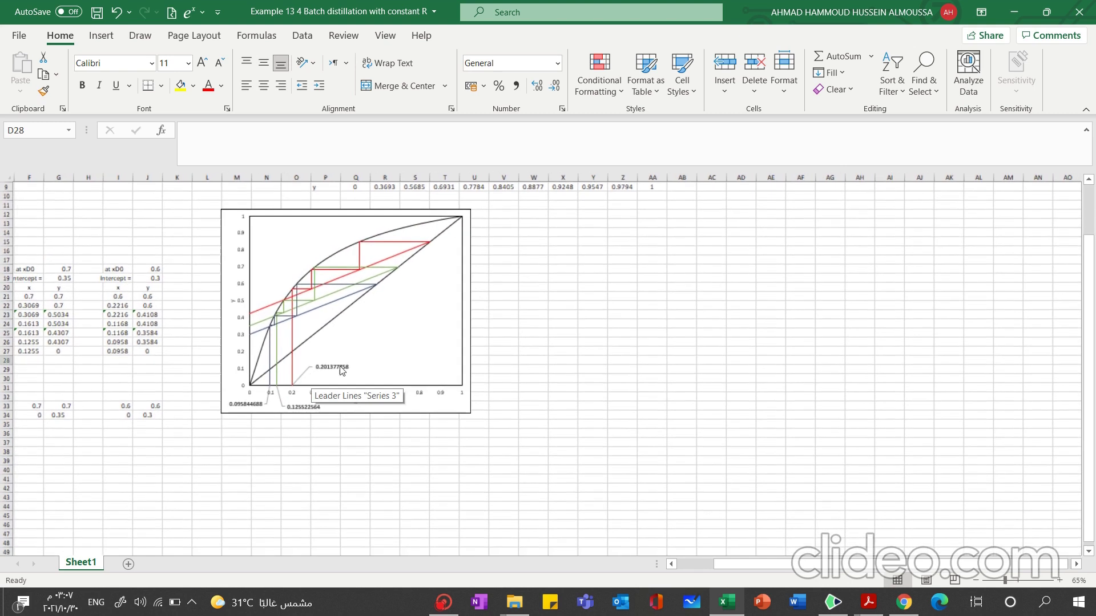
click(428, 399)
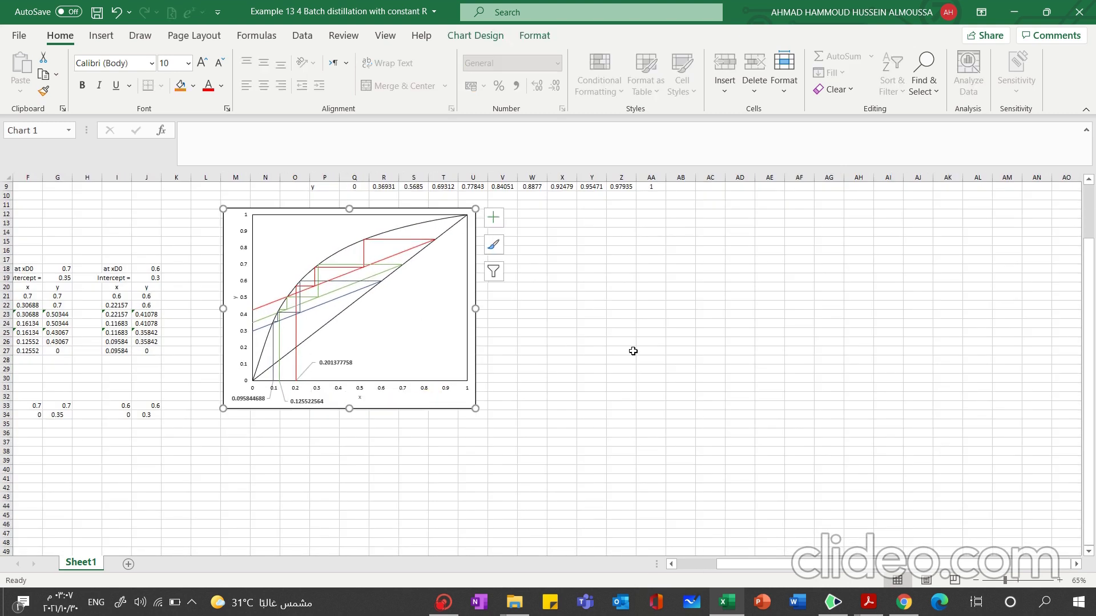
drag(1089, 318, 1089, 271)
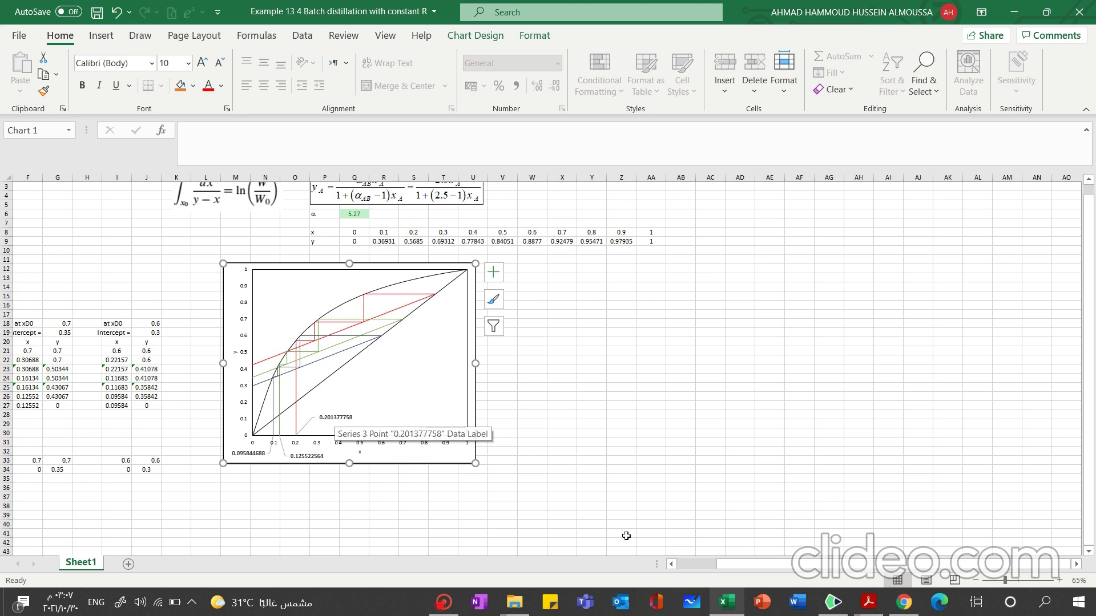
drag(739, 564, 672, 565)
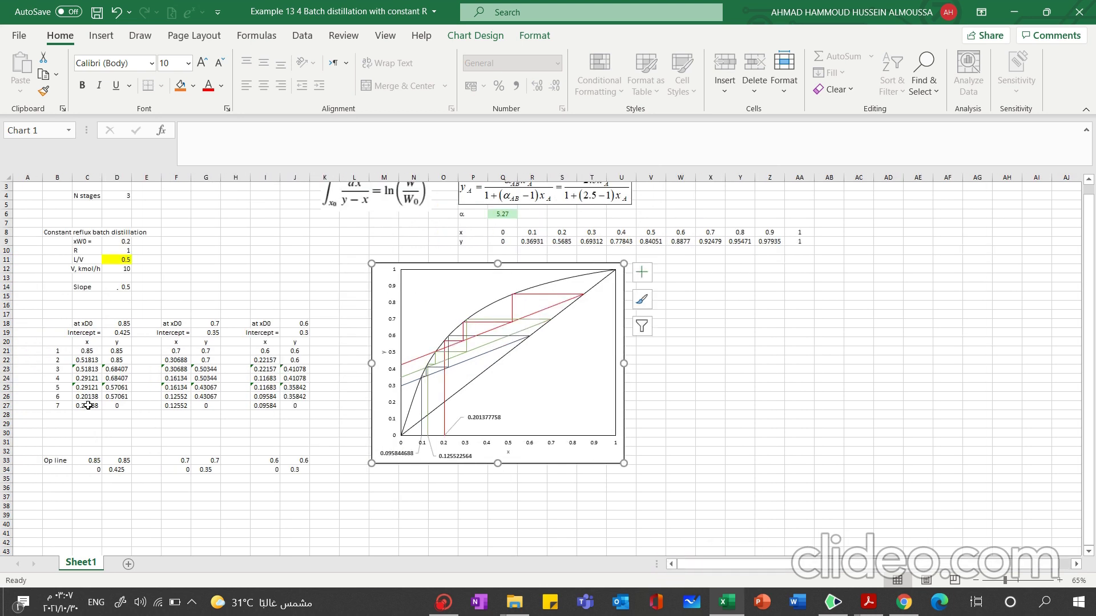
click(90, 406)
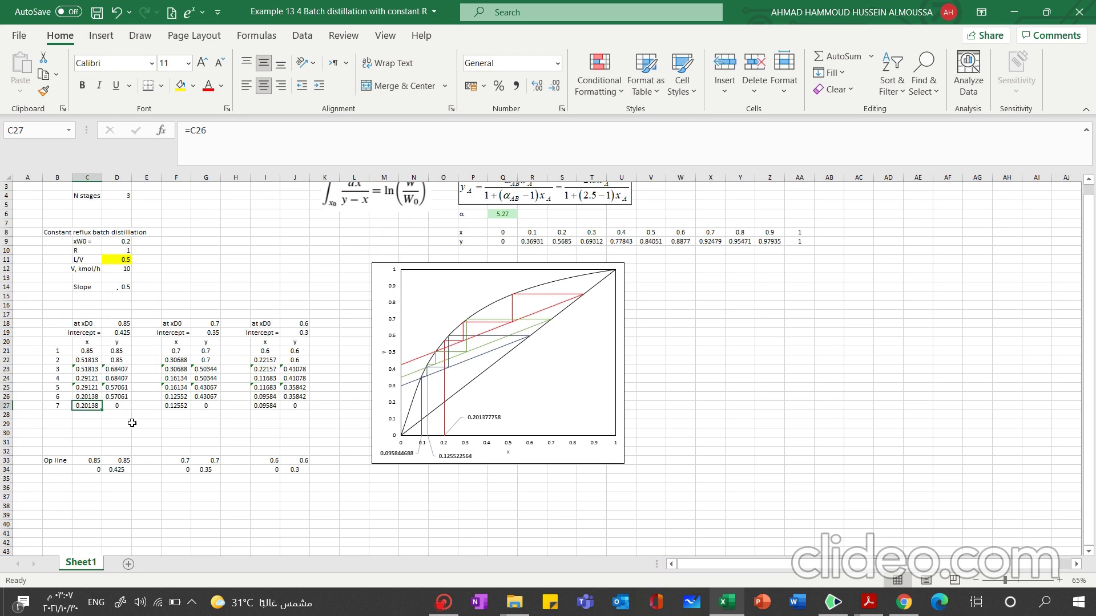
click(102, 433)
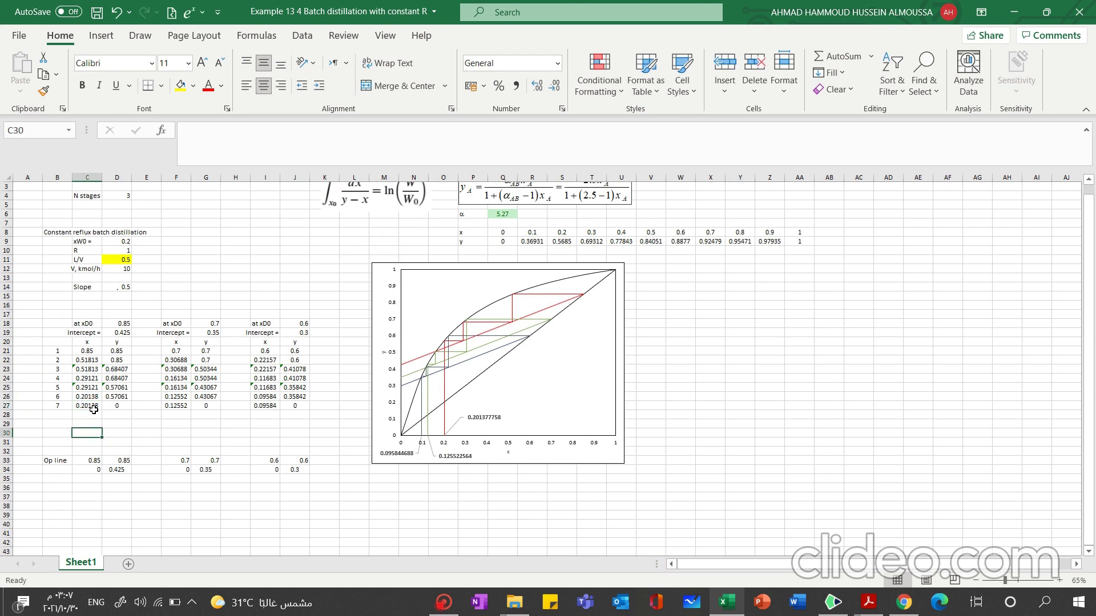
click(207, 323)
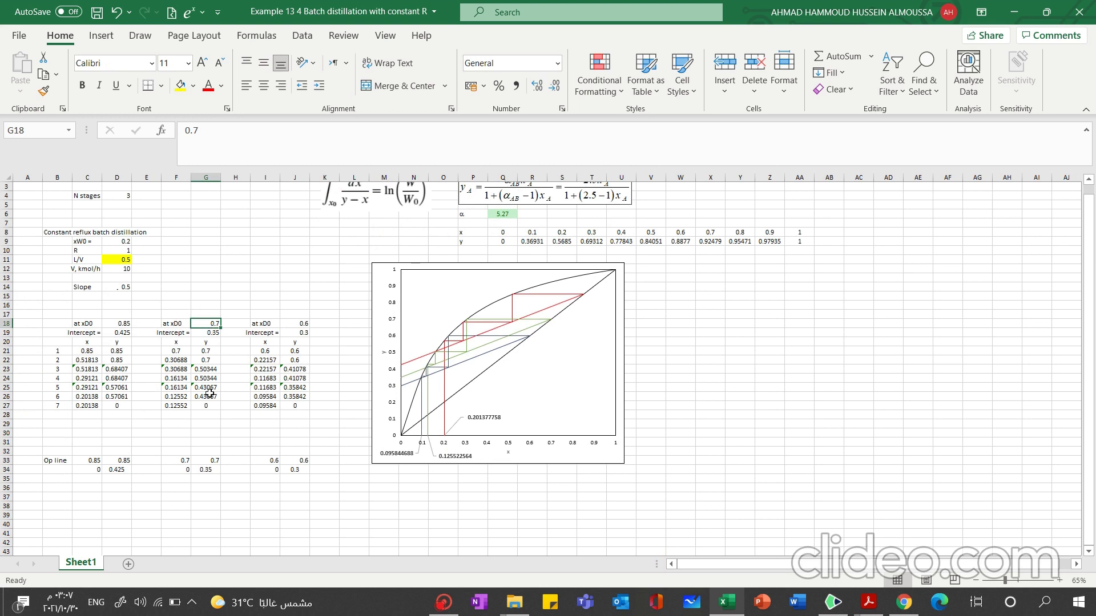
click(175, 406)
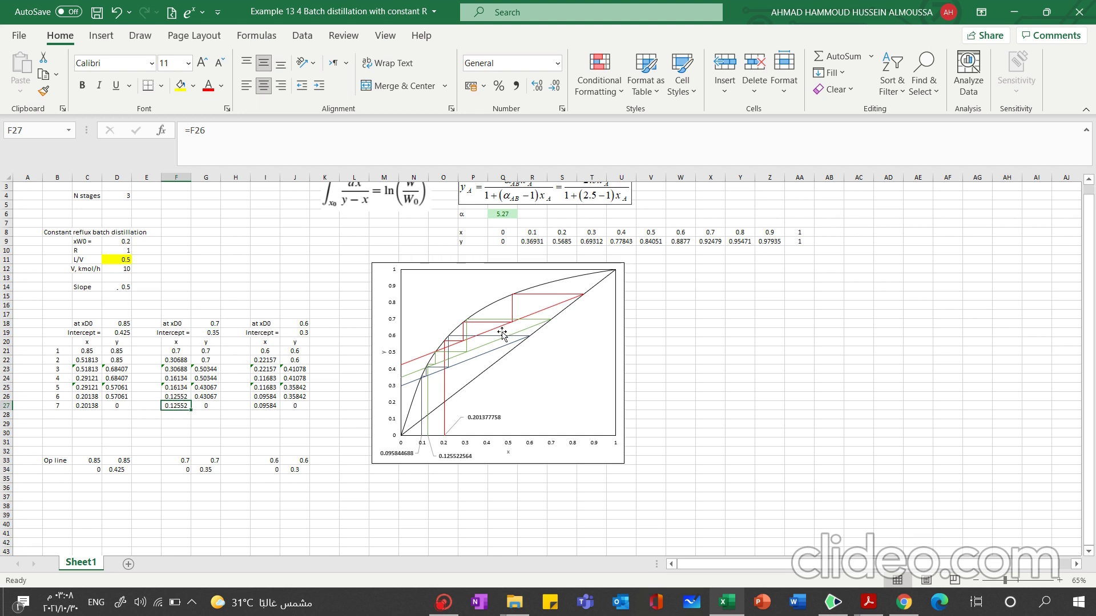
click(531, 324)
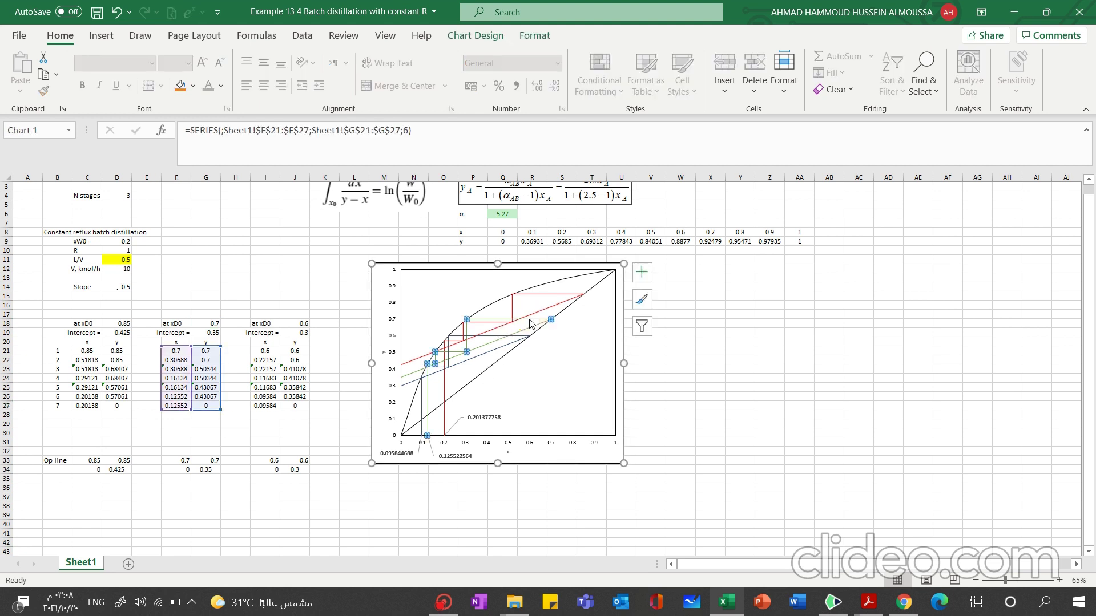
click(298, 323)
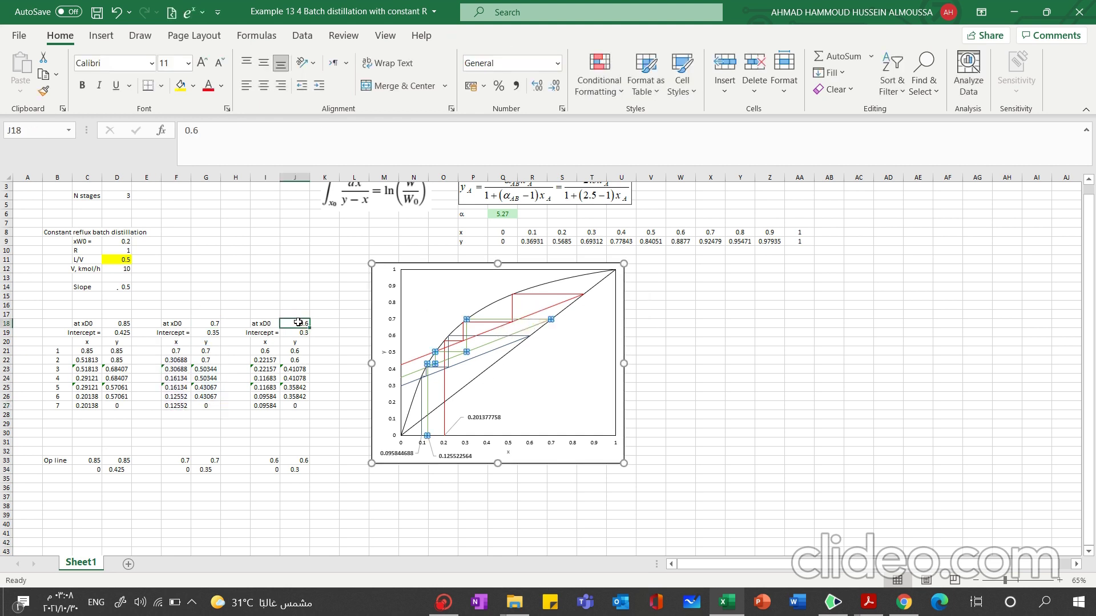
click(862, 606)
click(833, 602)
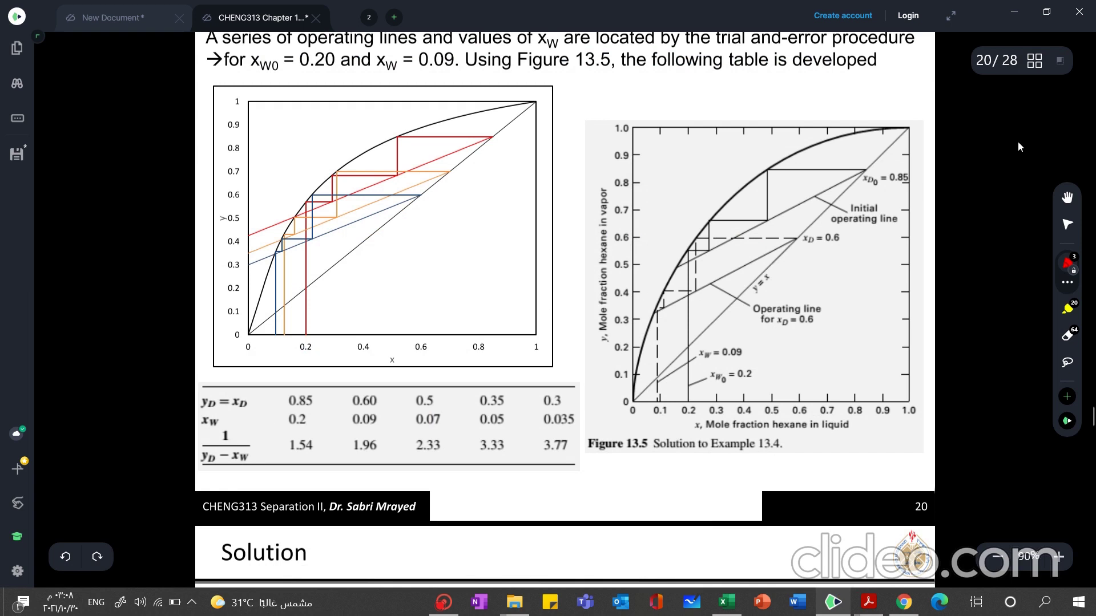
click(1014, 11)
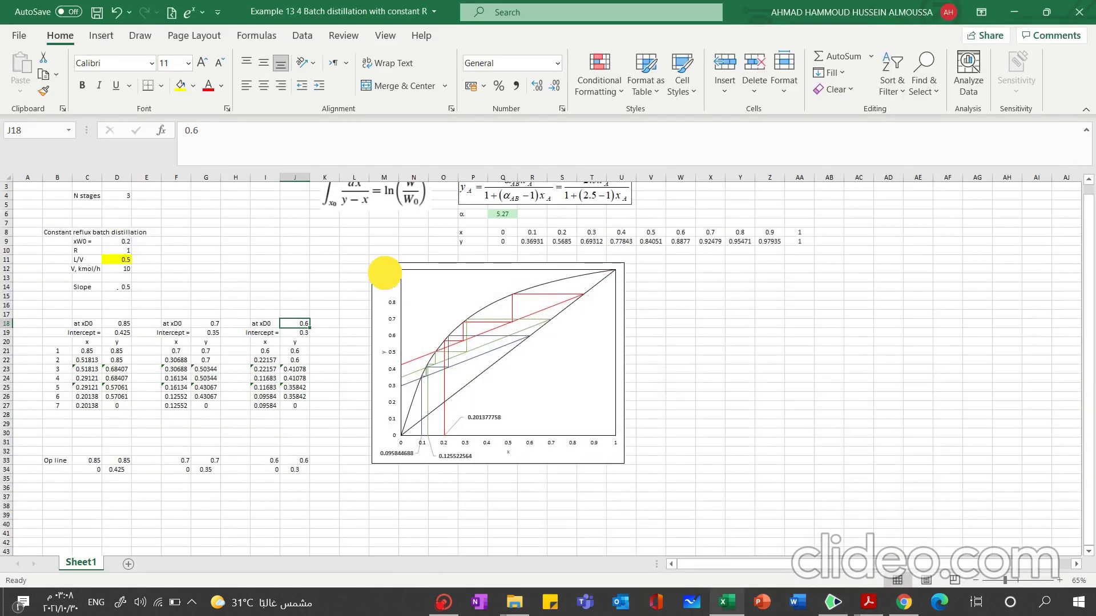
Move Chart 1 right so columns M and N are clear, leaving cell M18 selected
drag(395, 275, 554, 277)
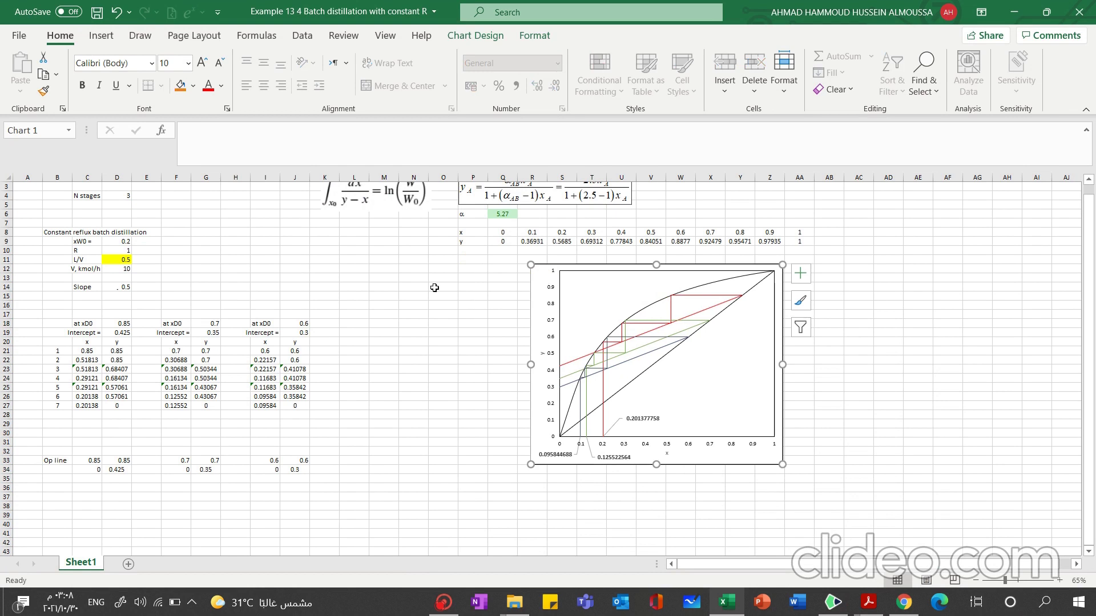
click(382, 325)
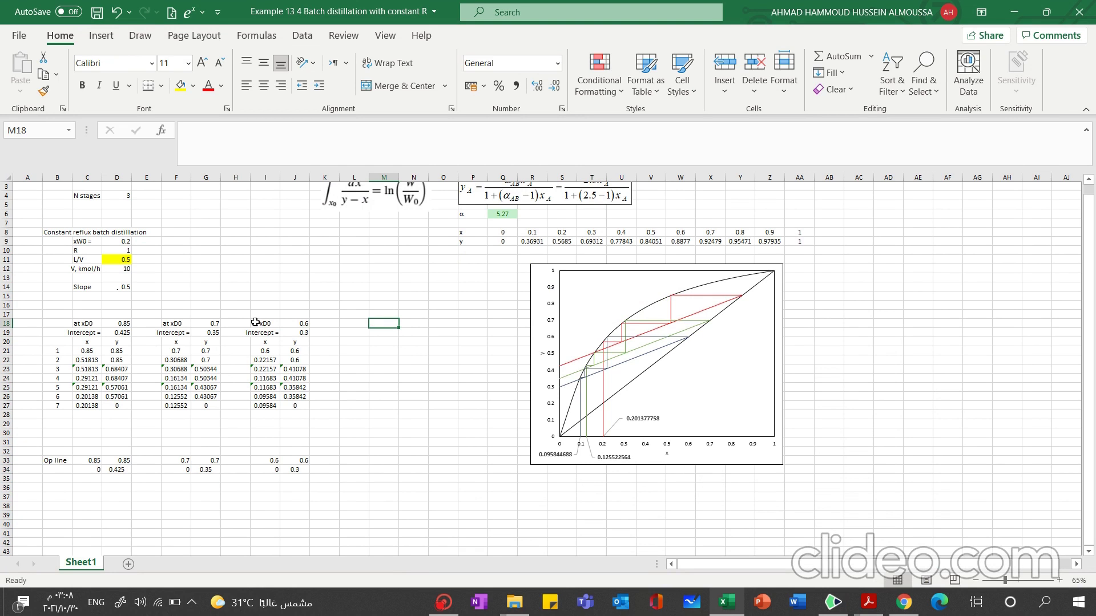
Copy the xD0 0.6 table I18:J27 to M18 and set its xD0 in N18 to 0.35
mouse_move(255, 323)
mouse_down()
mouse_move(309, 396)
mouse_move(305, 411)
mouse_up()
key(ctrl+c)
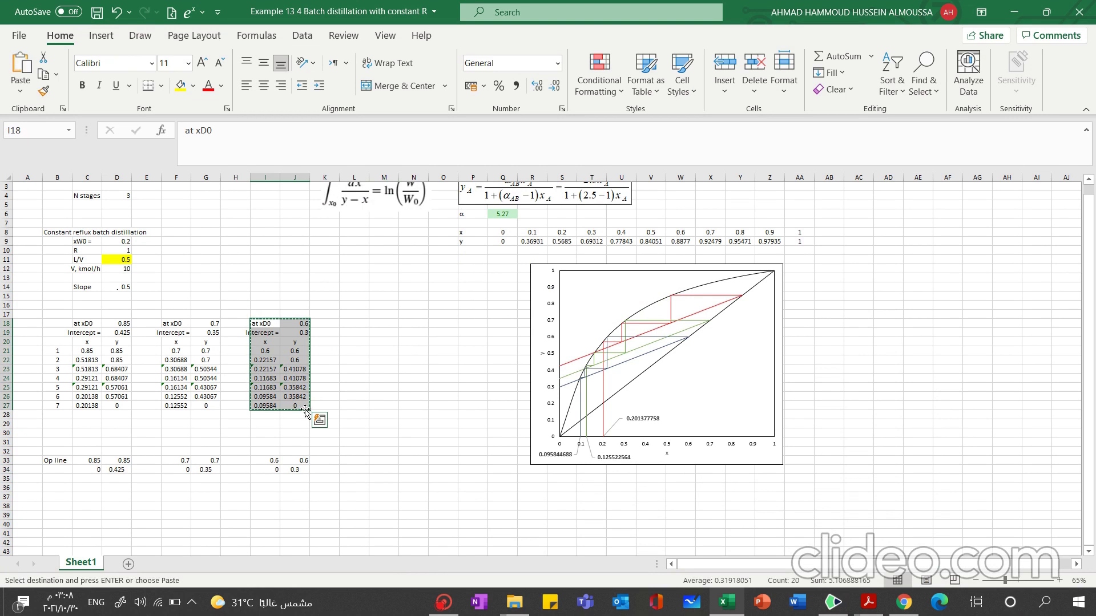
click(383, 323)
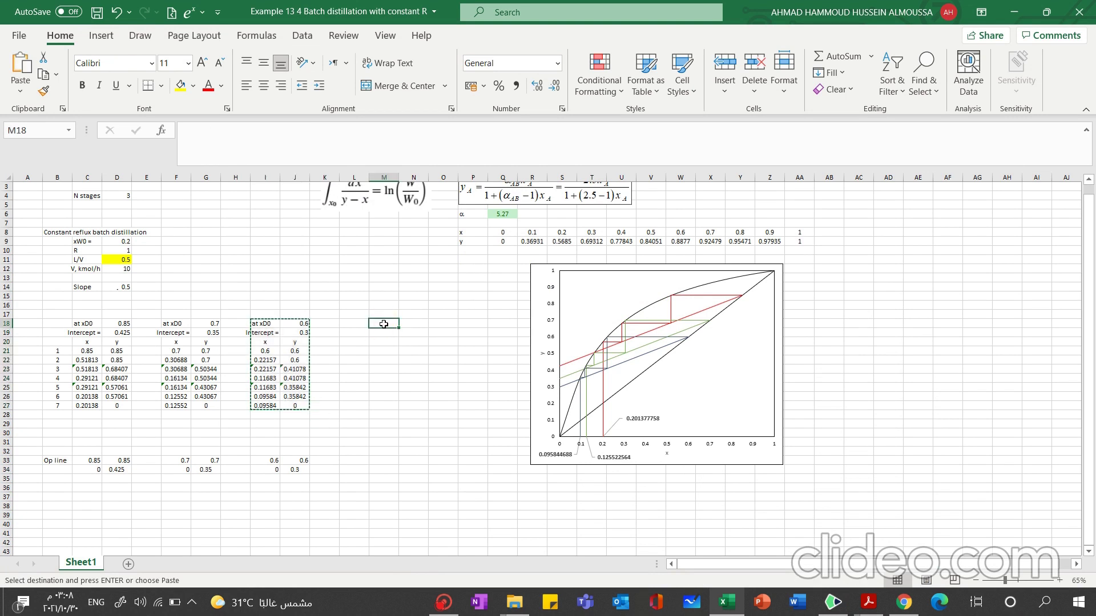
key(ctrl+v)
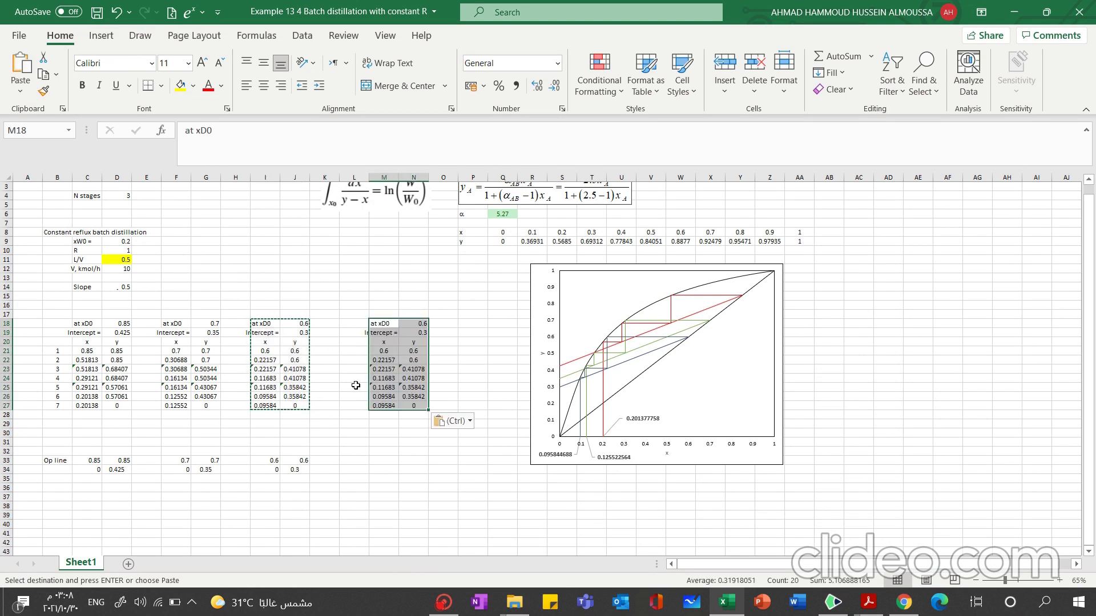
click(383, 442)
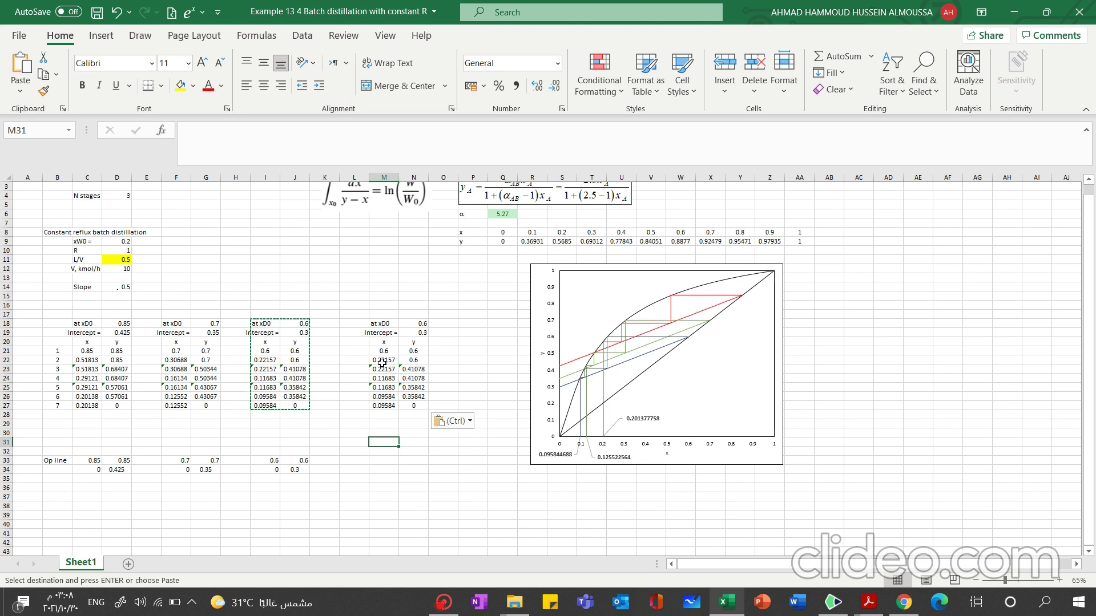
click(421, 323)
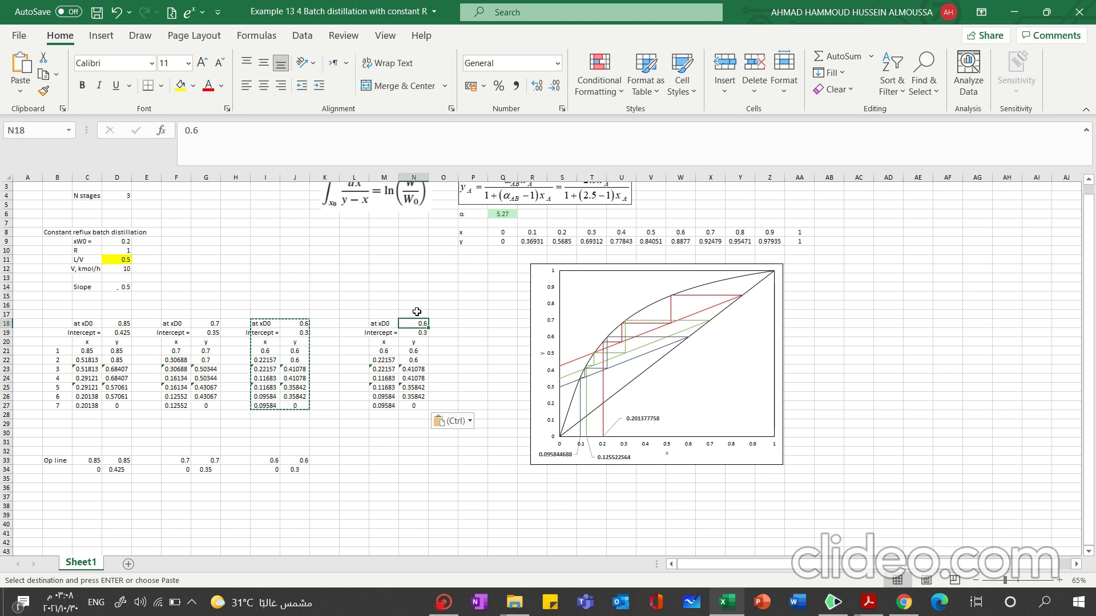
text(0.)
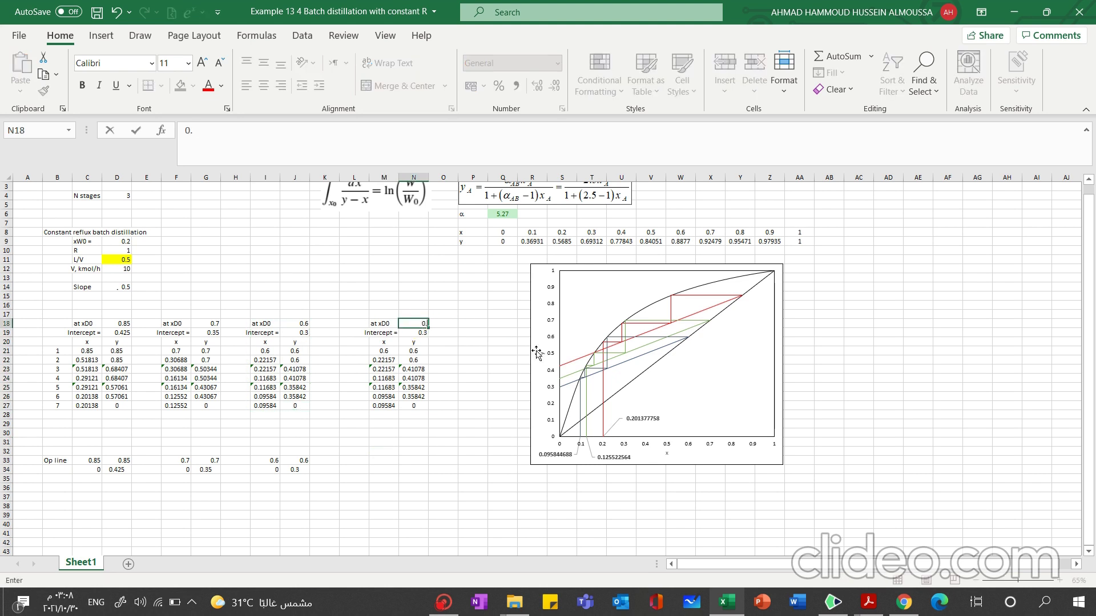
text(35)
key(Return)
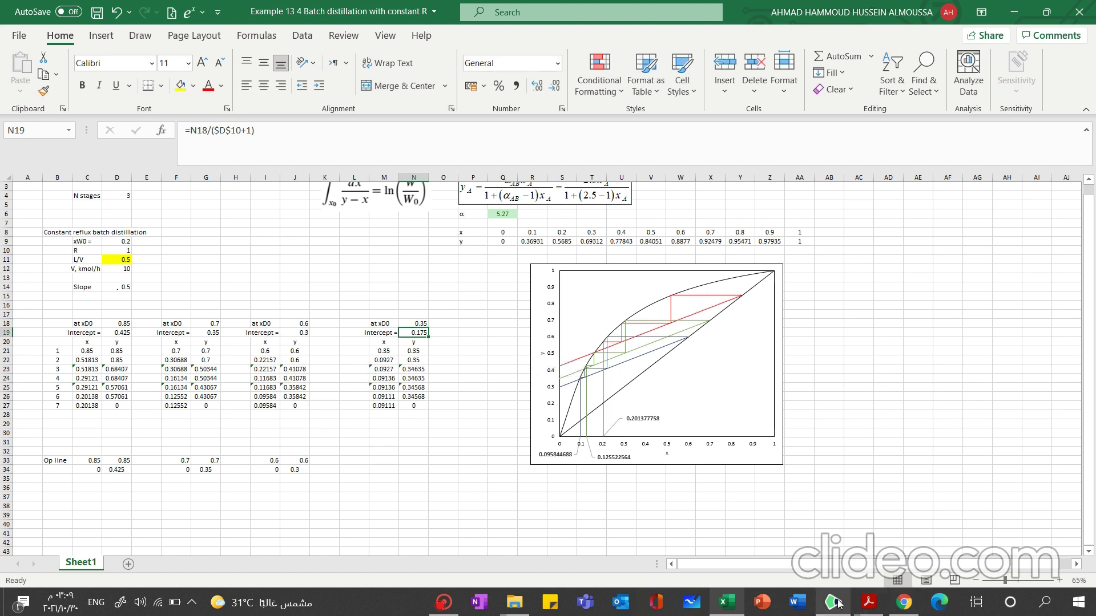
Check the new table's formulas in N19, M21, N21 and N23, confirming intercept 0.175
mouse_move(833, 602)
click(857, 567)
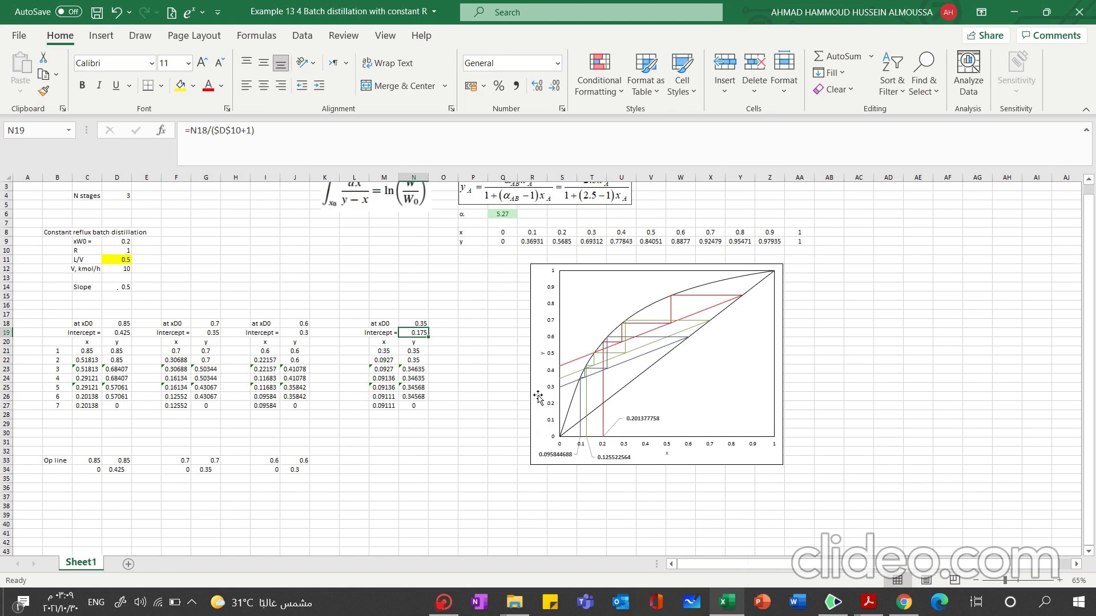
click(387, 287)
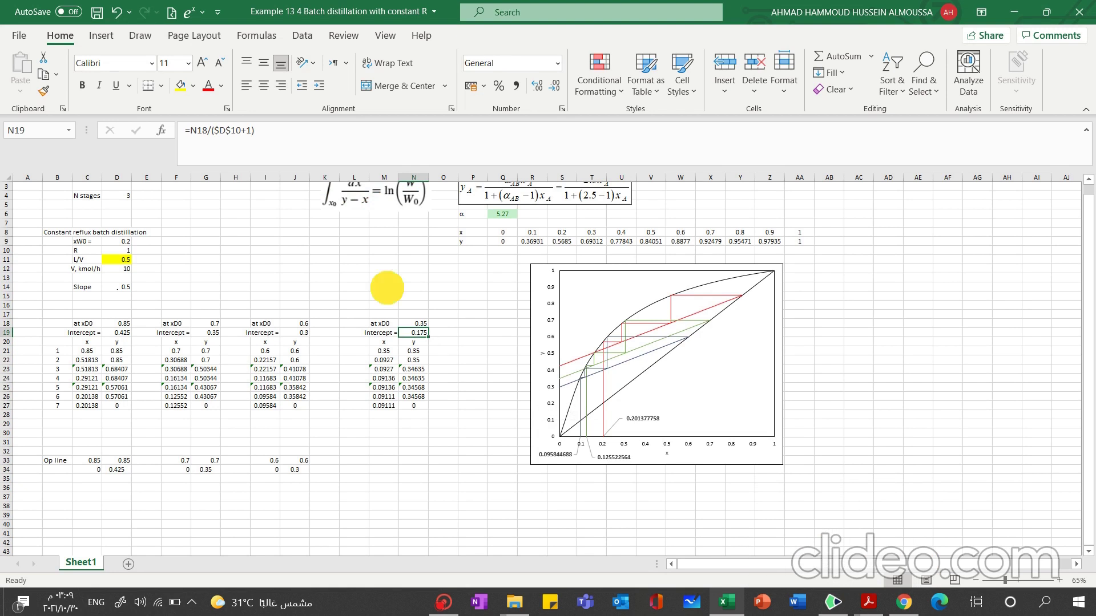
click(423, 335)
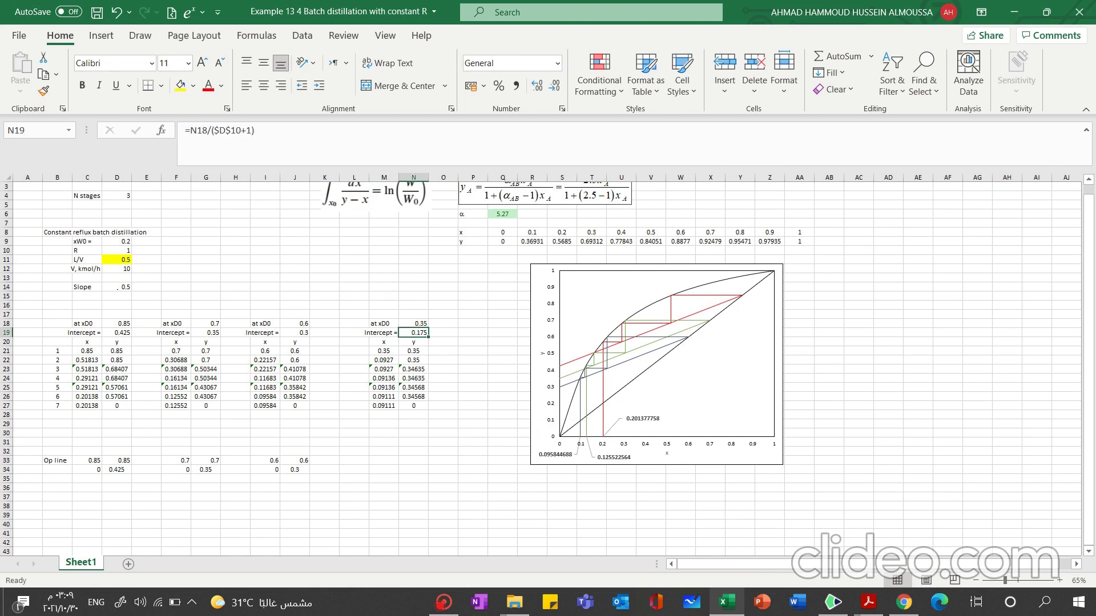
click(523, 146)
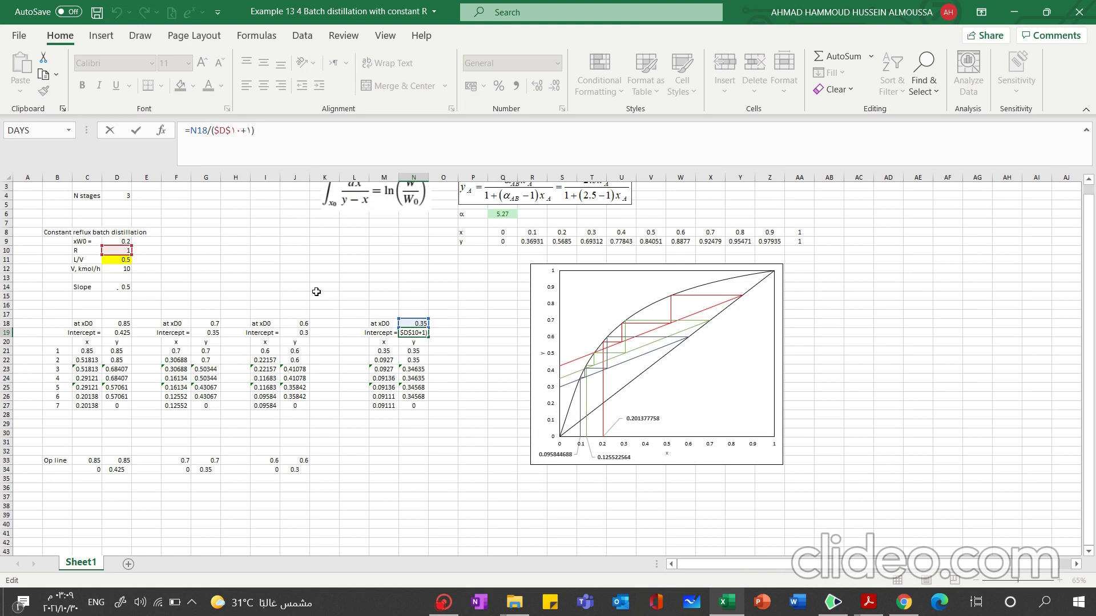
click(294, 278)
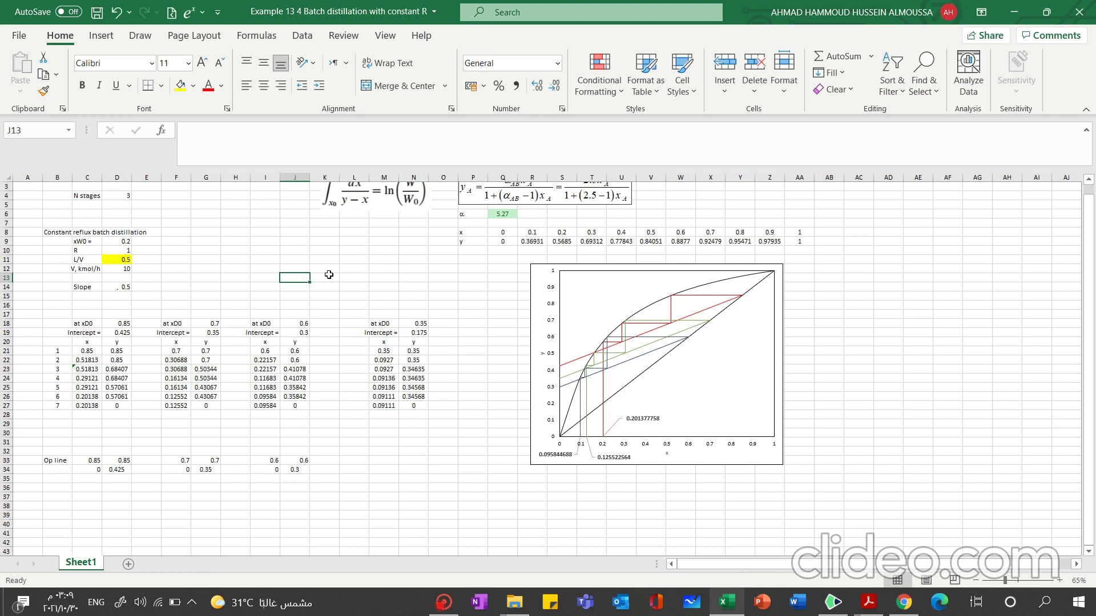
click(384, 351)
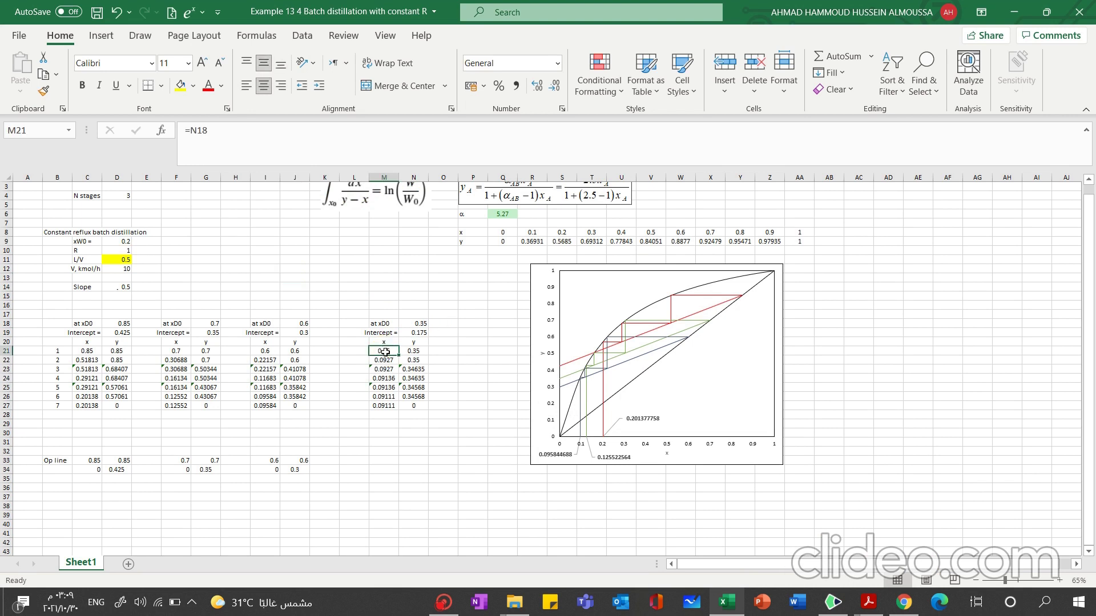
click(411, 324)
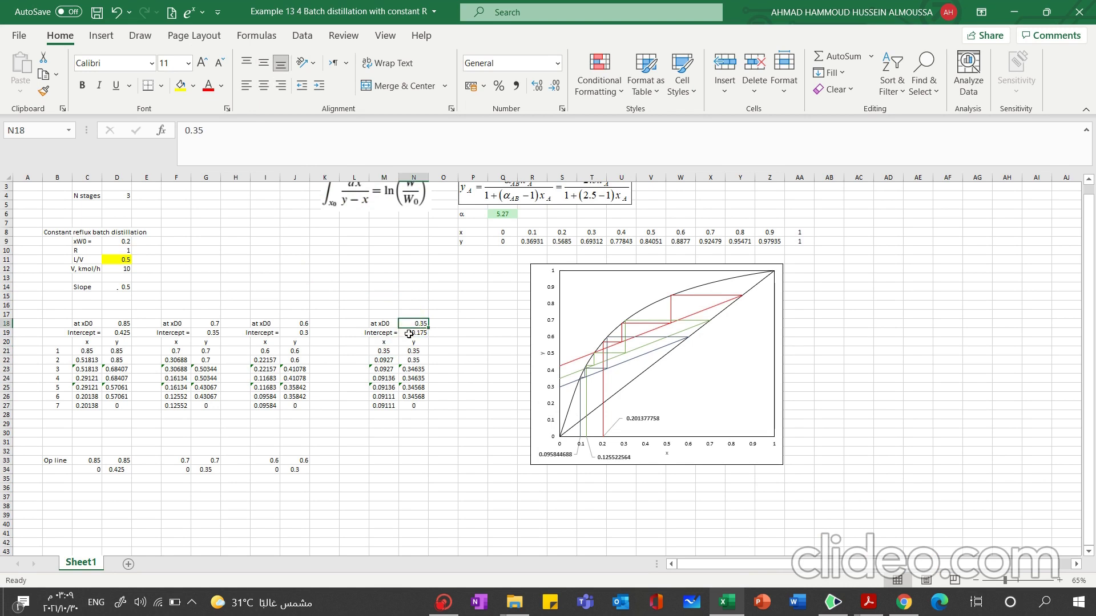
click(410, 352)
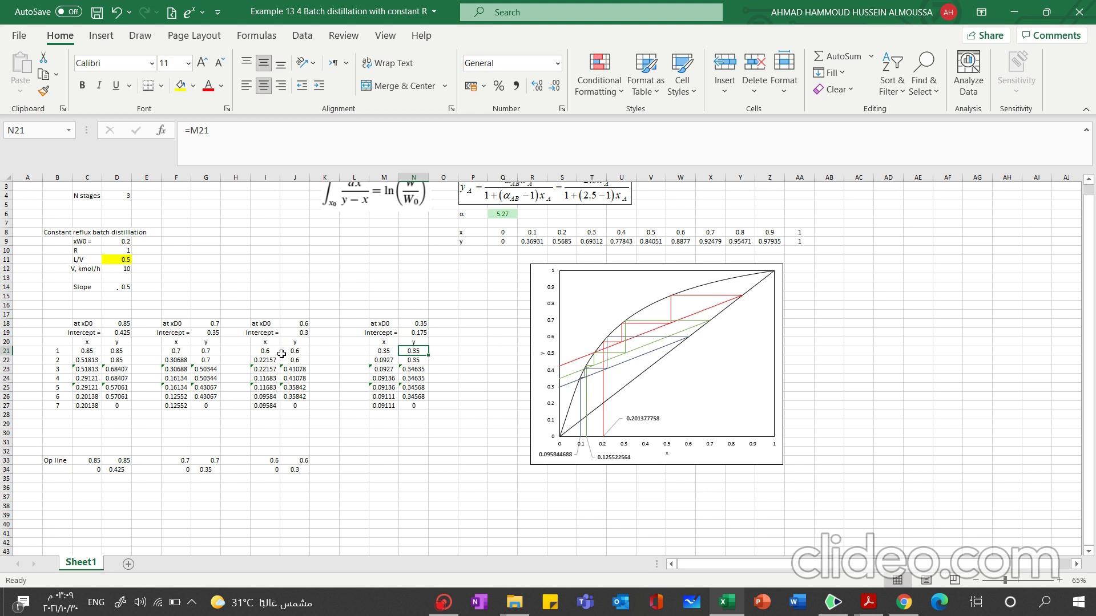
click(340, 137)
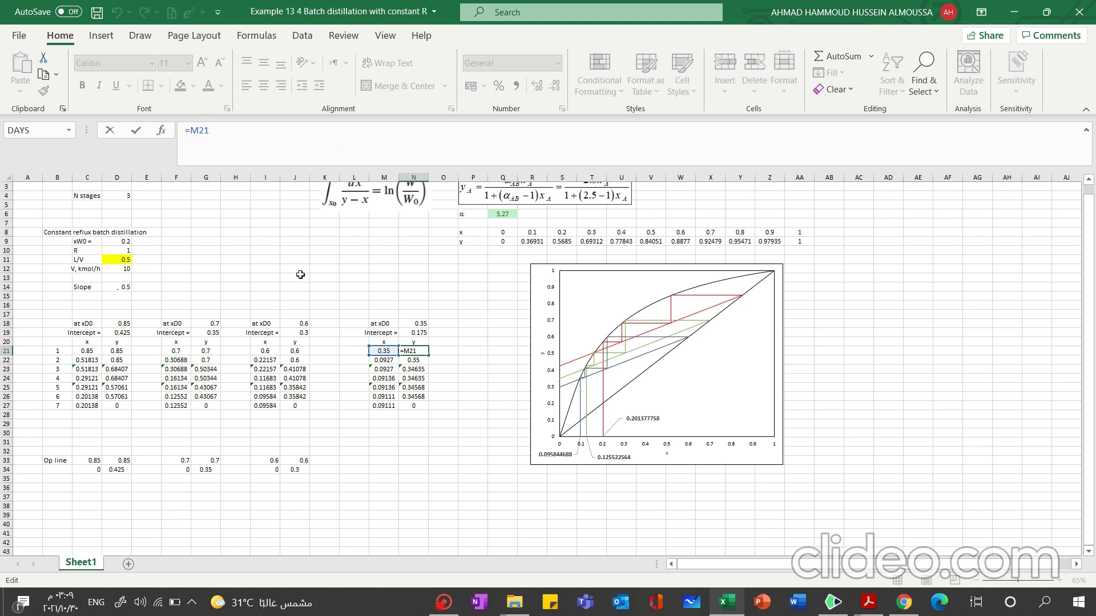
click(296, 268)
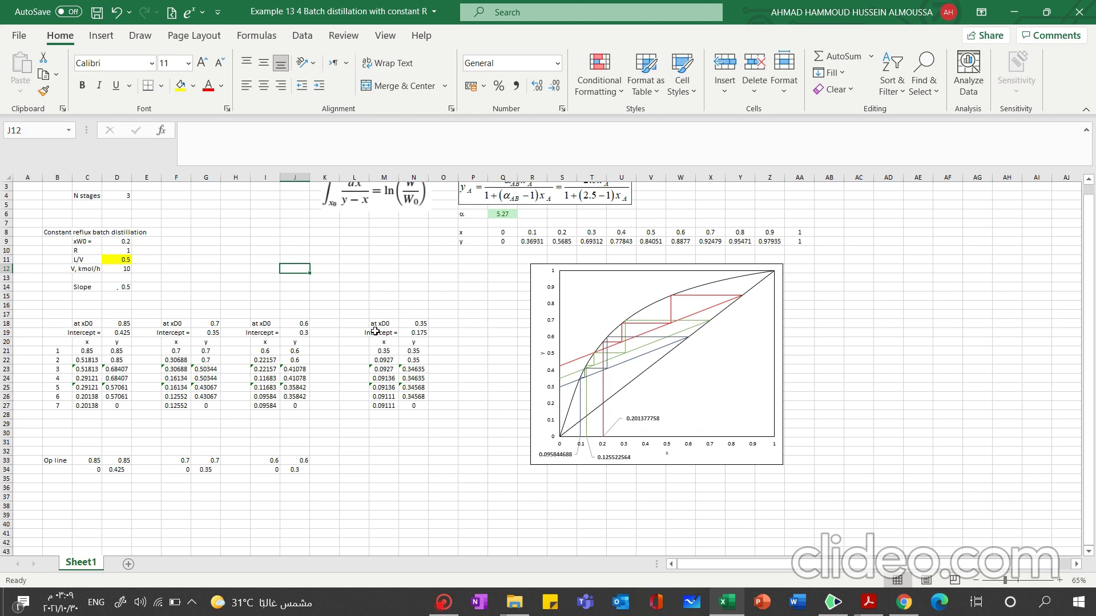
click(412, 369)
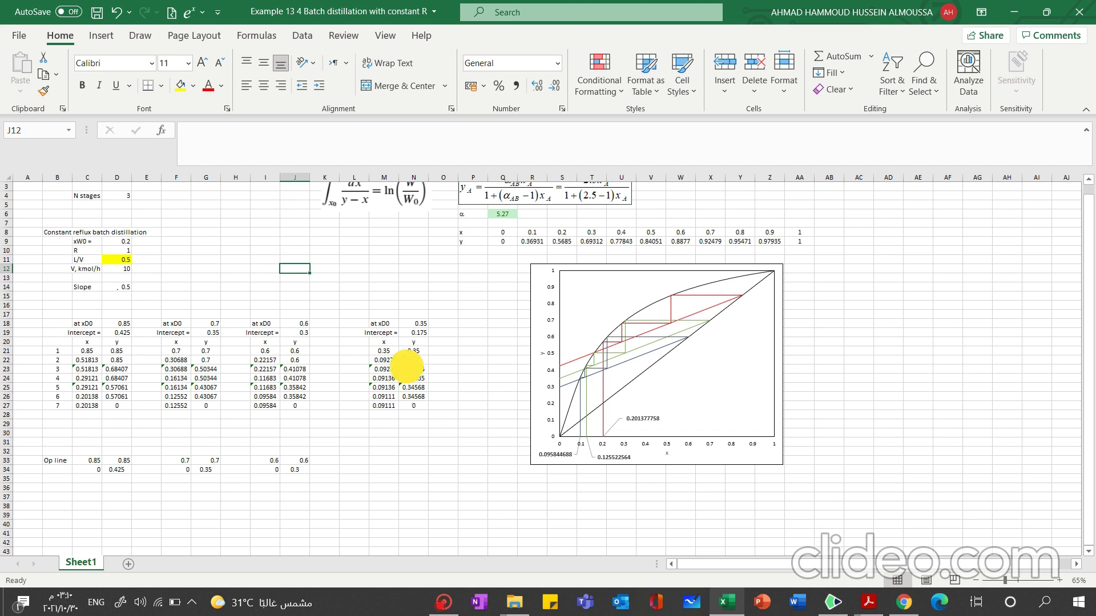
click(721, 329)
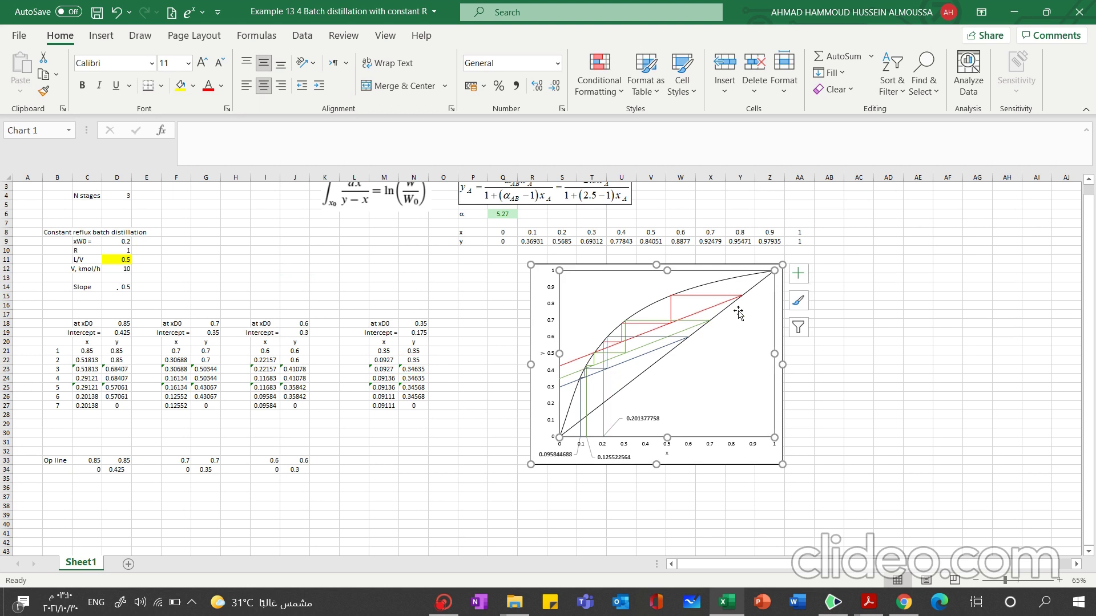
Select the whole chart and open its Select Data Source dialog
click(802, 275)
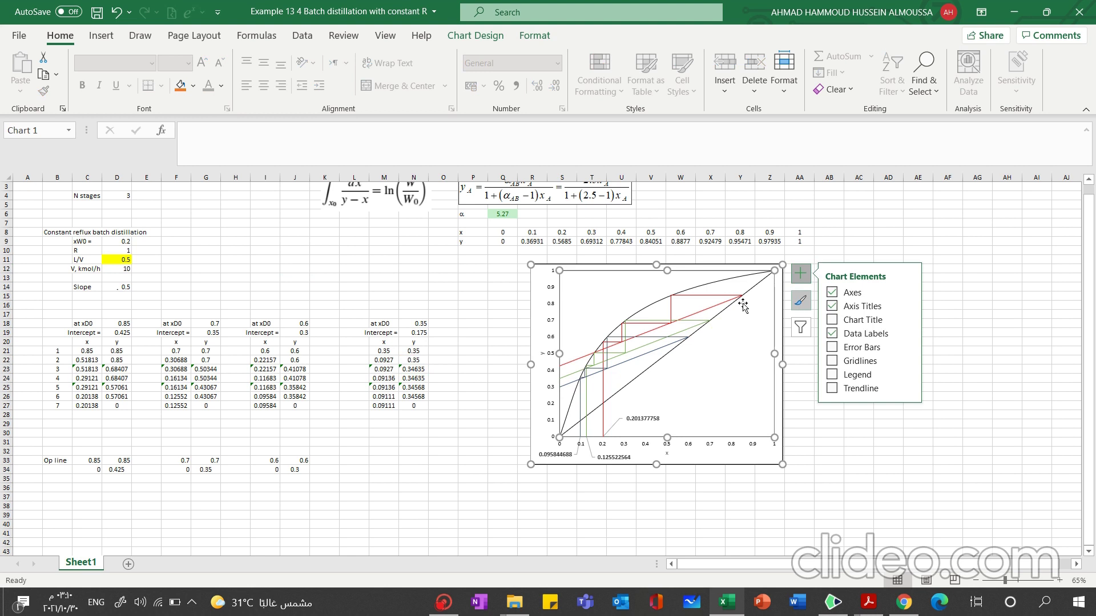
click(721, 456)
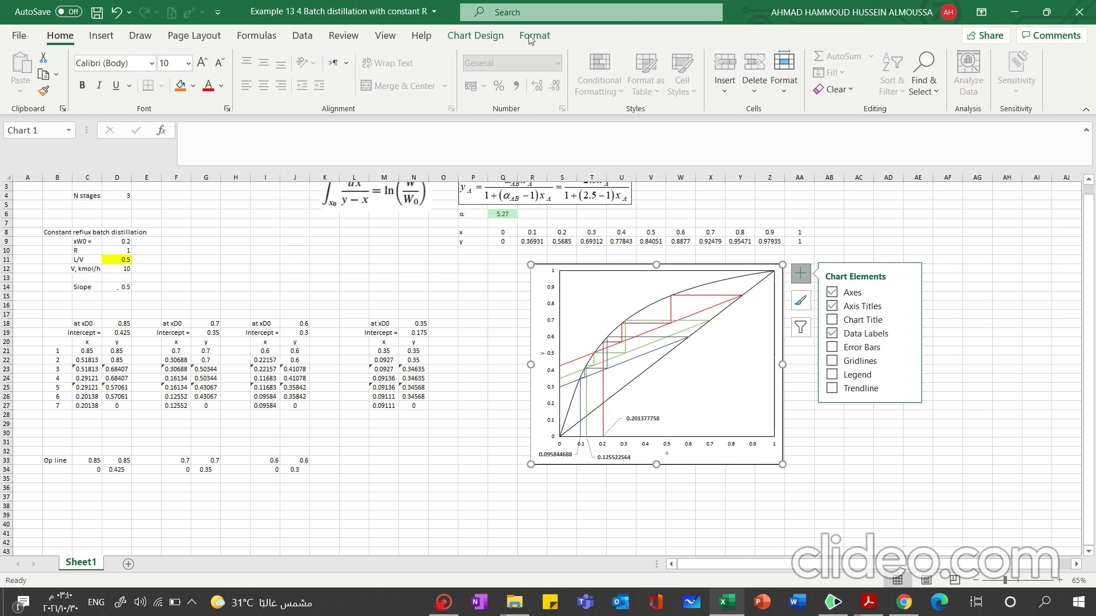
click(467, 35)
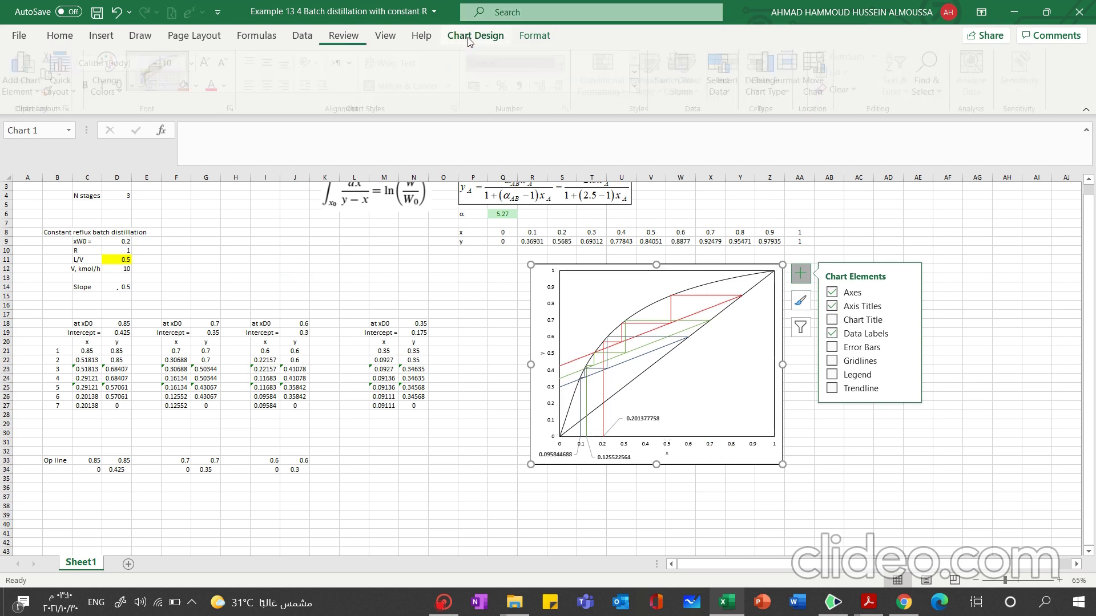
click(723, 72)
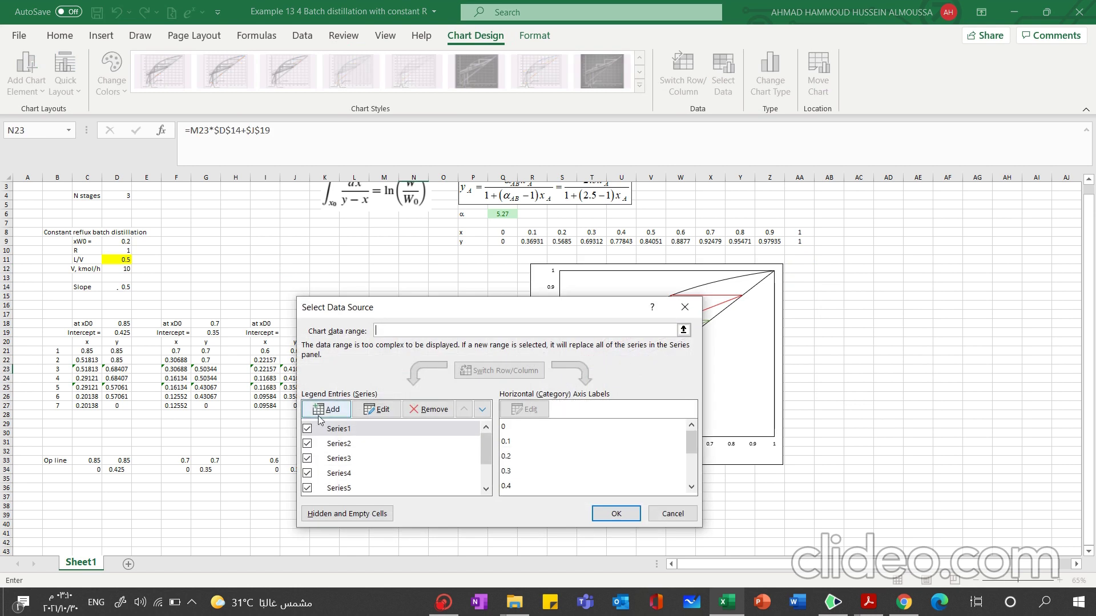
Add a series with X values M21:M27 and Y values N21:N27, confirming both dialogs
click(322, 410)
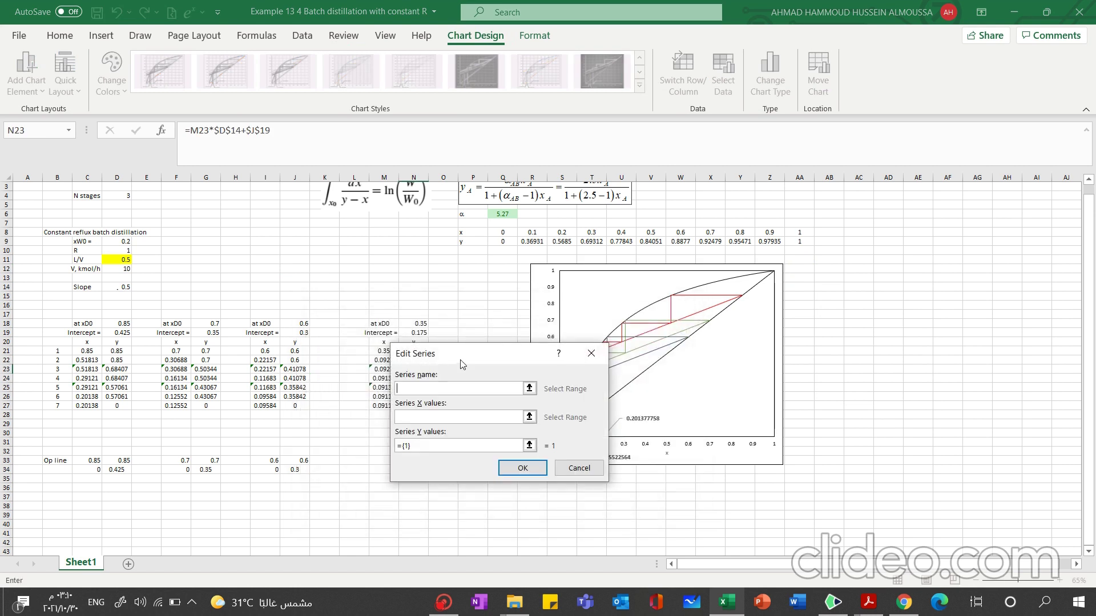
drag(466, 354, 459, 446)
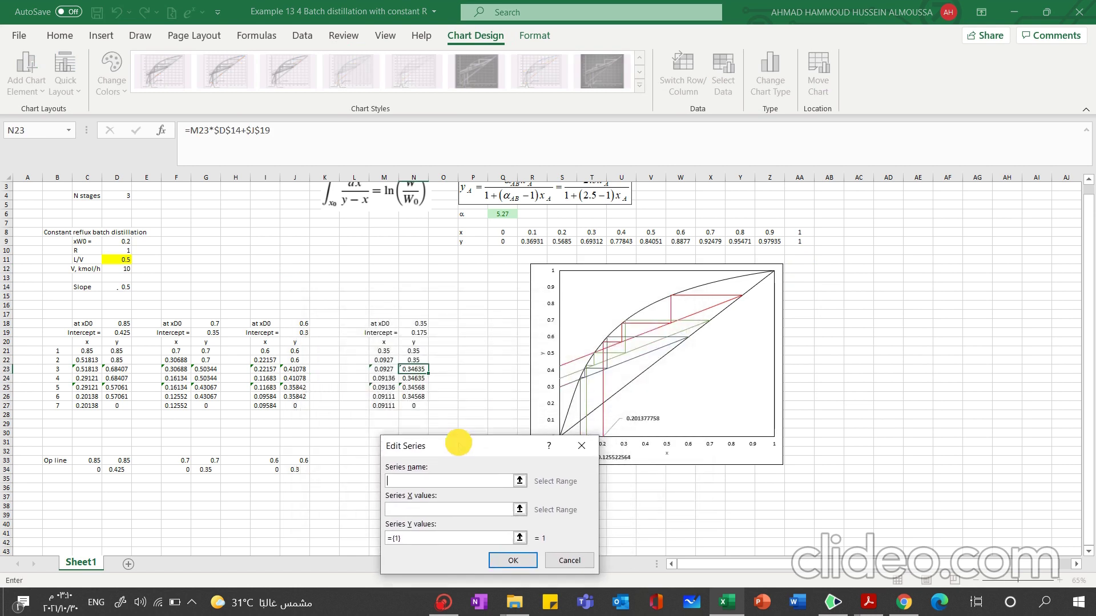
click(521, 510)
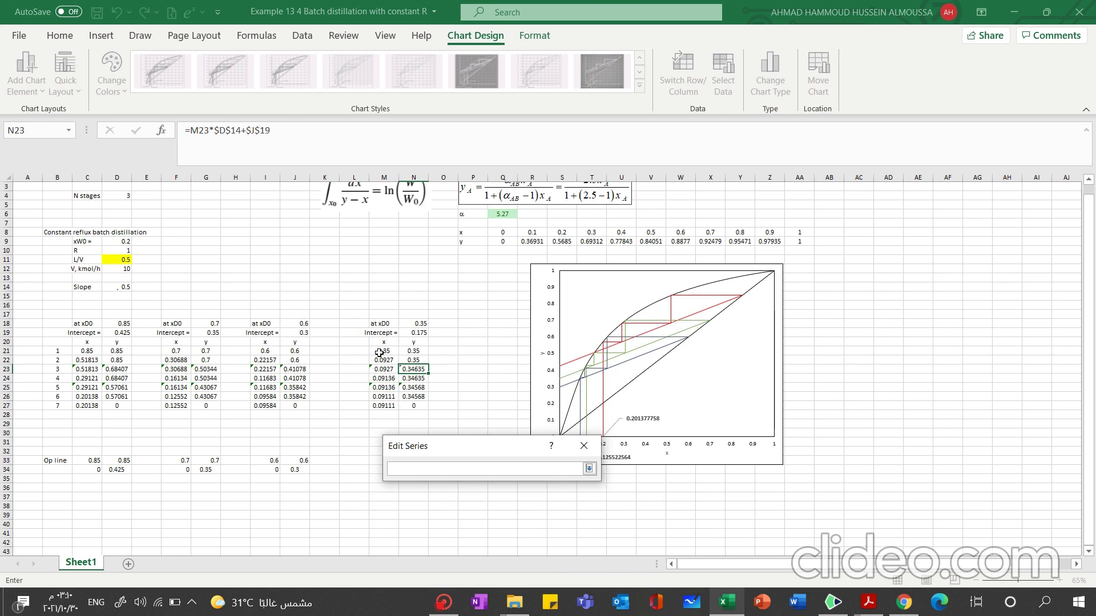
drag(378, 352, 384, 406)
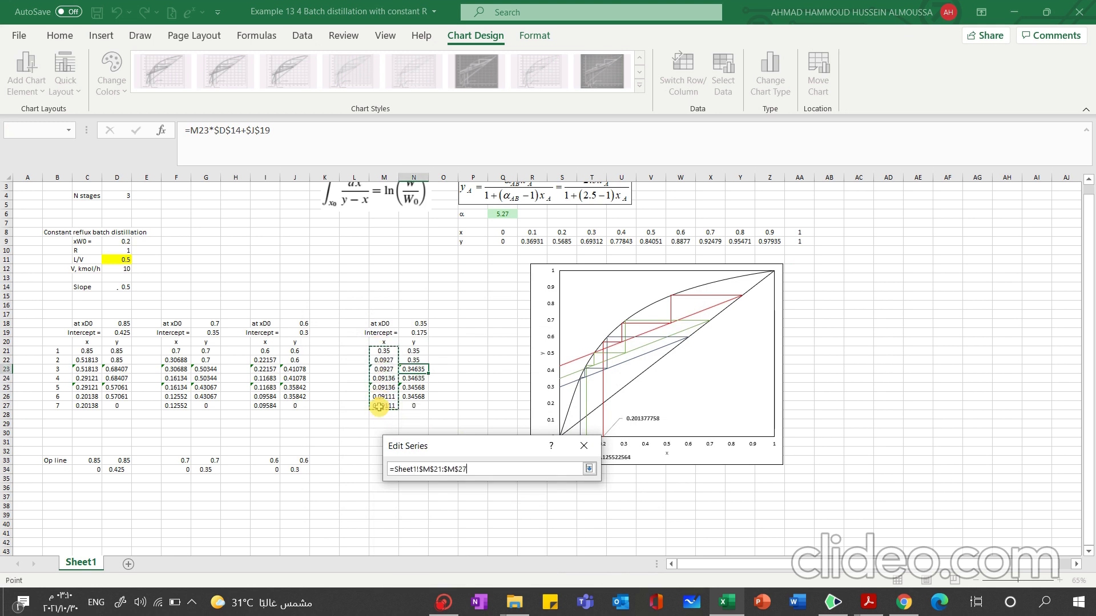
click(589, 468)
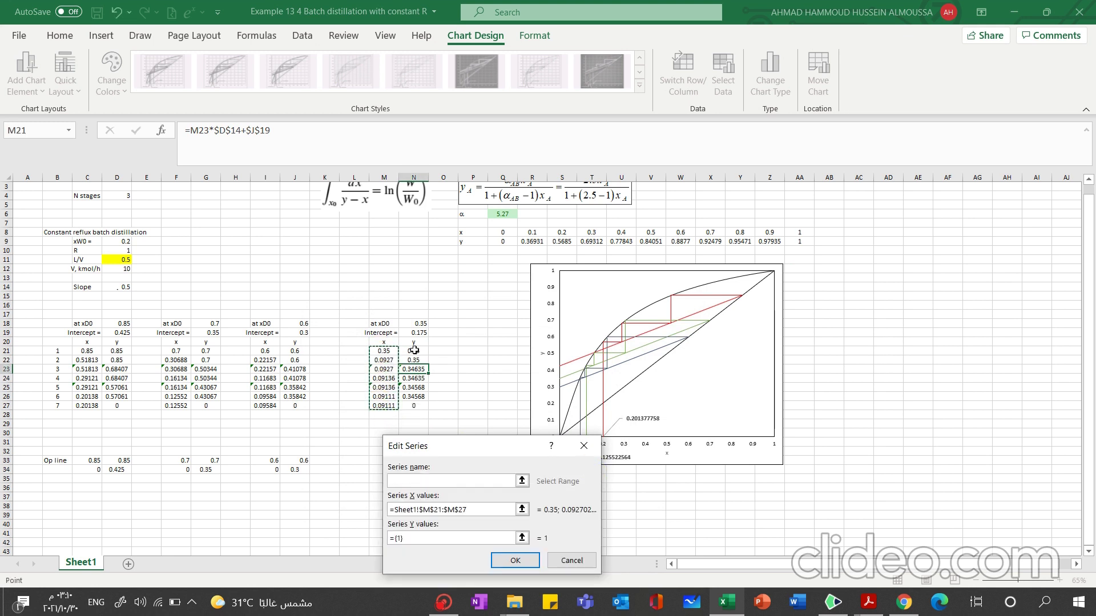
click(522, 538)
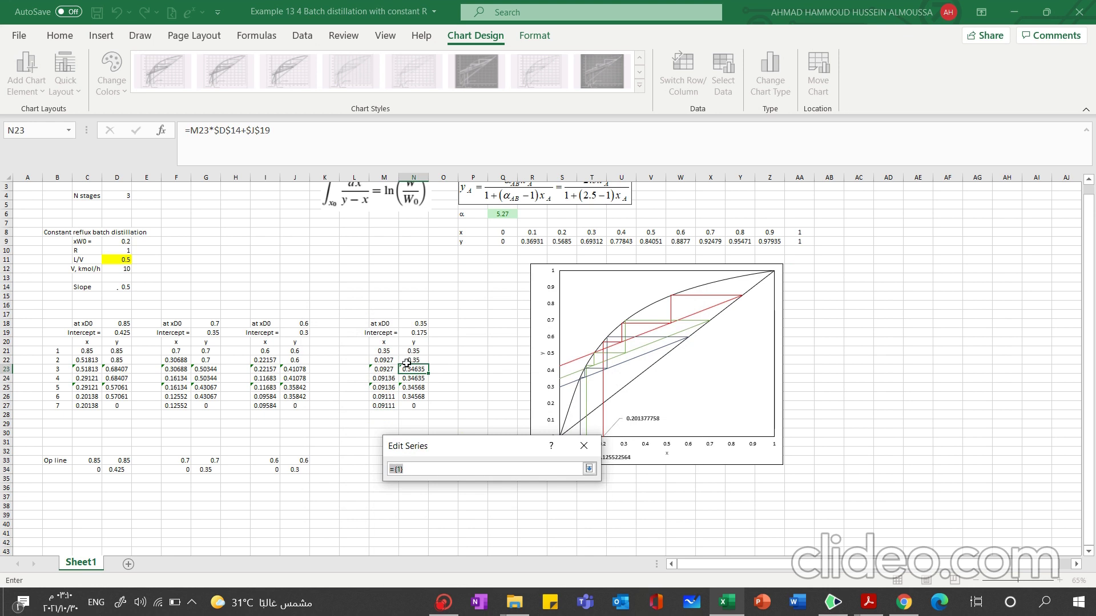
drag(410, 352, 409, 407)
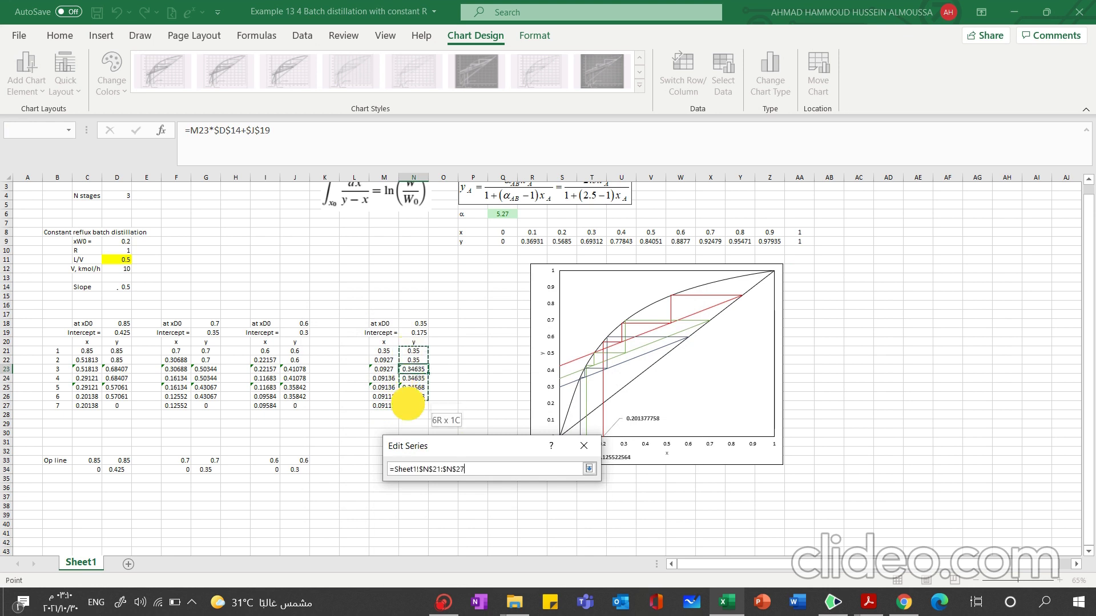
click(589, 468)
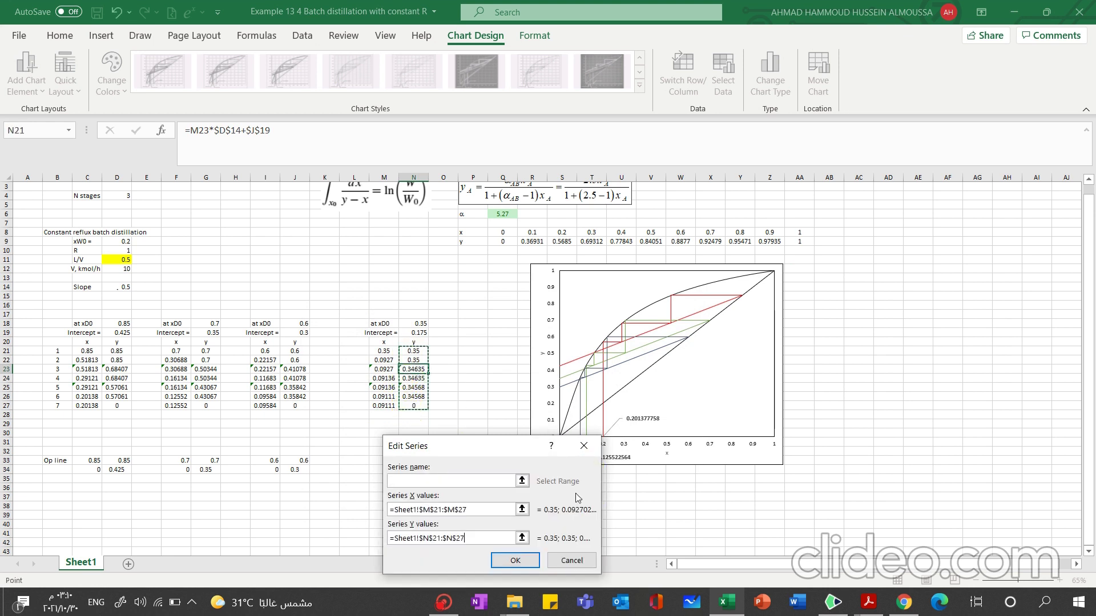
click(515, 562)
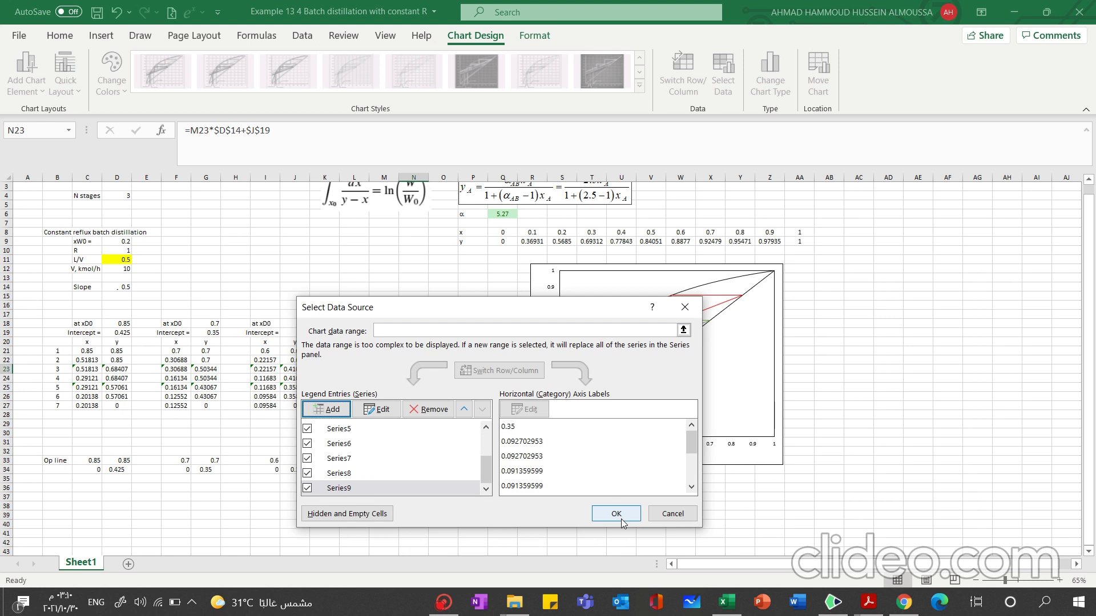
click(616, 514)
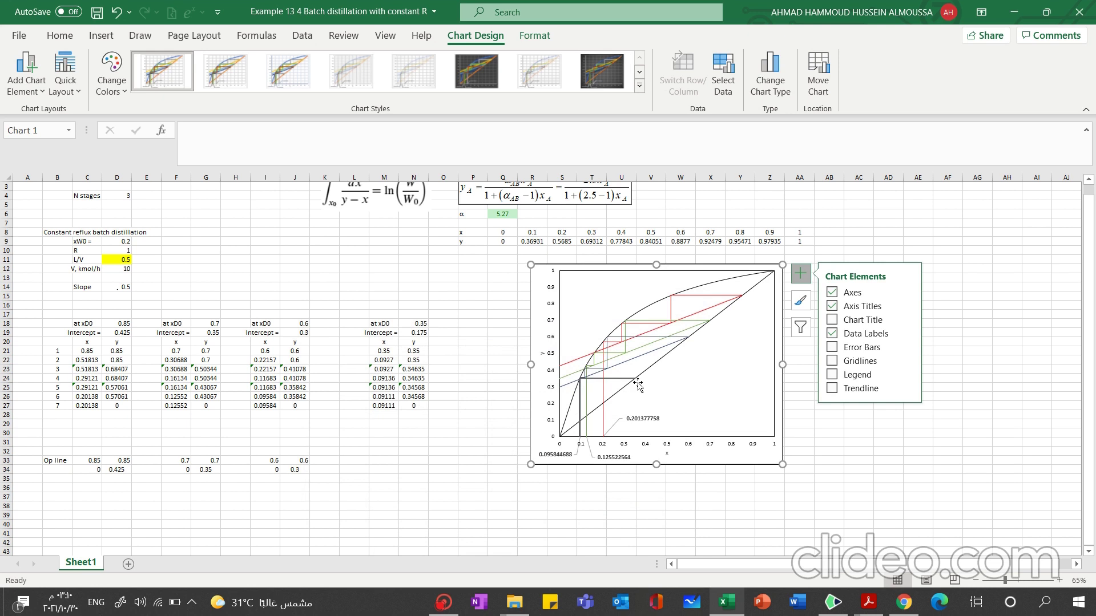
ctrl+scroll(628, 384, up, 3)
ctrl+scroll(628, 384, up, 3)
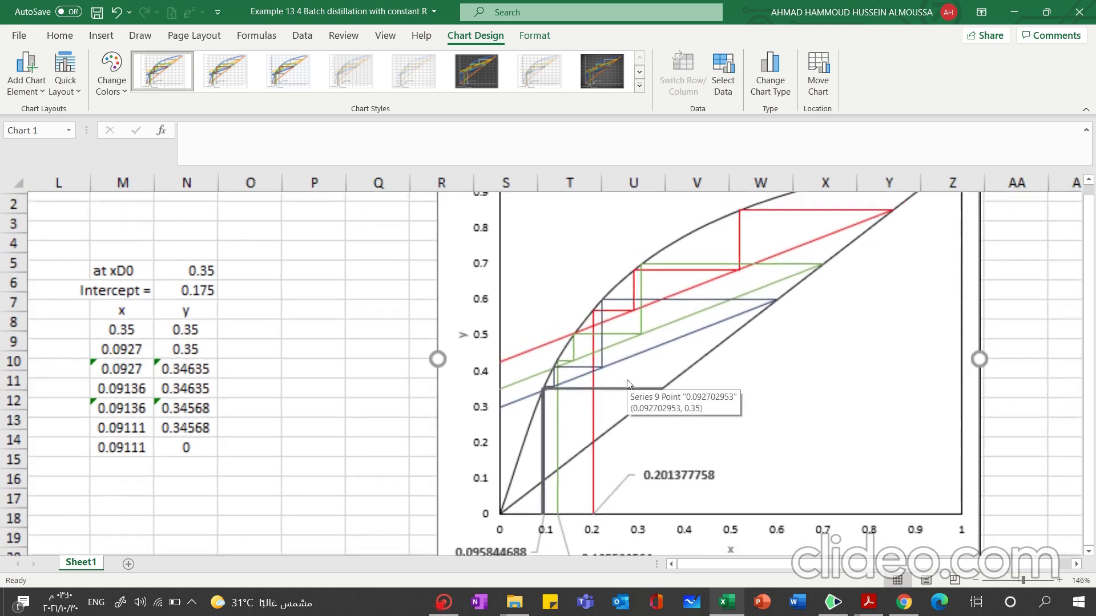
click(559, 392)
ctrl+scroll(562, 394, up, 10)
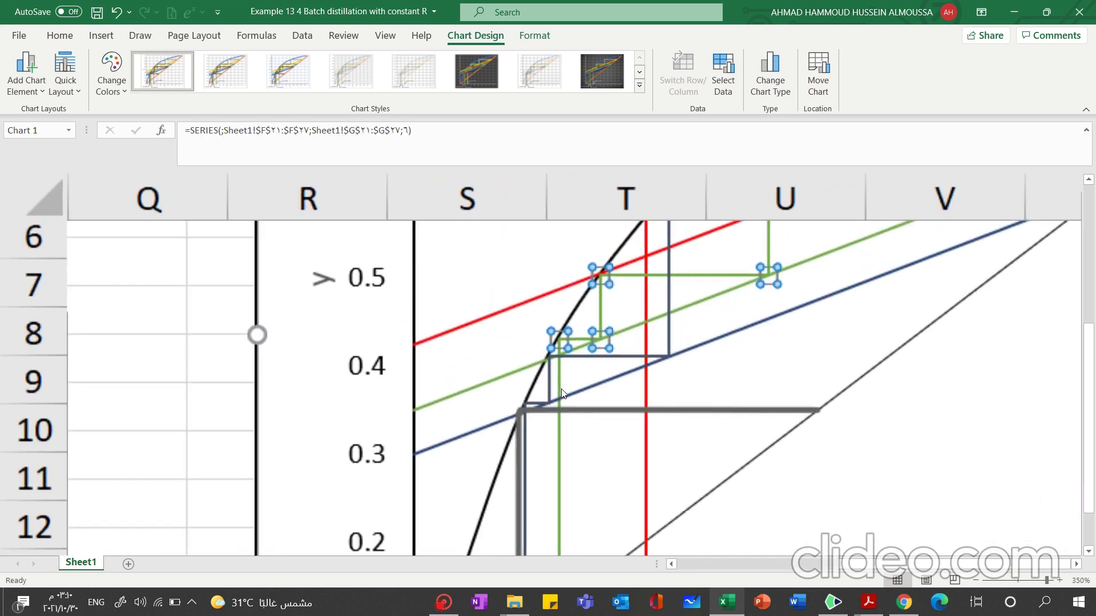
ctrl+scroll(562, 394, down, 8)
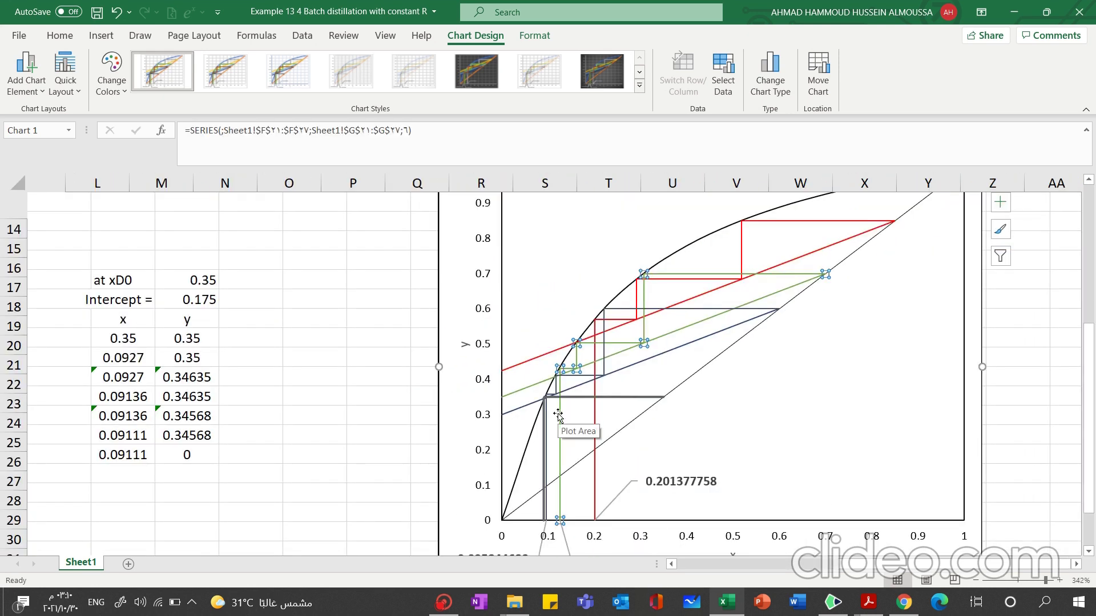
ctrl+scroll(559, 417, up, 5)
ctrl+scroll(563, 419, up, 5)
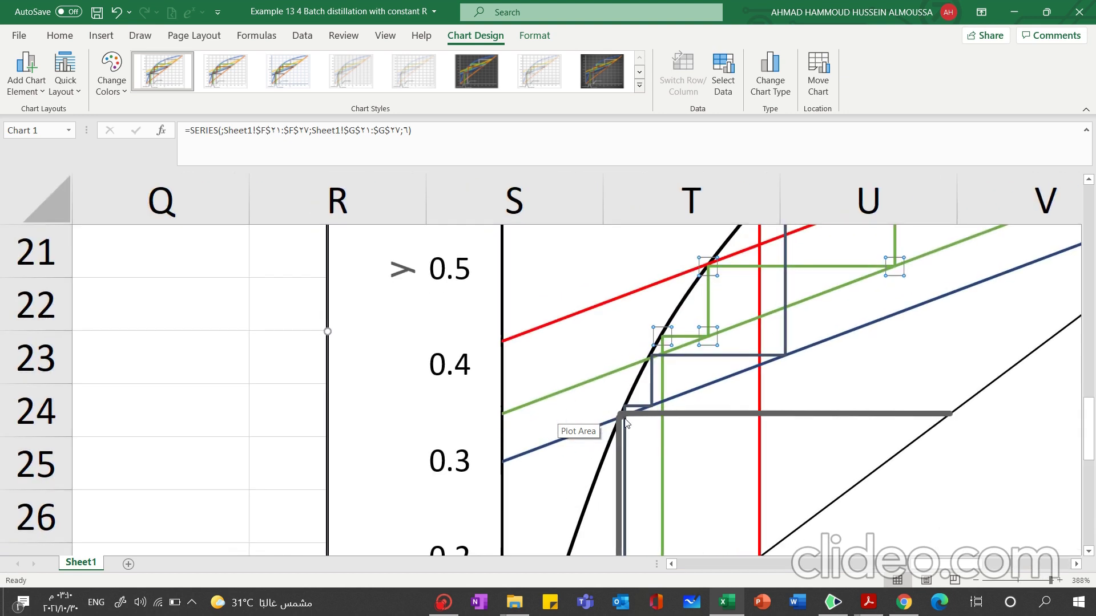
ctrl+scroll(626, 423, up, 2)
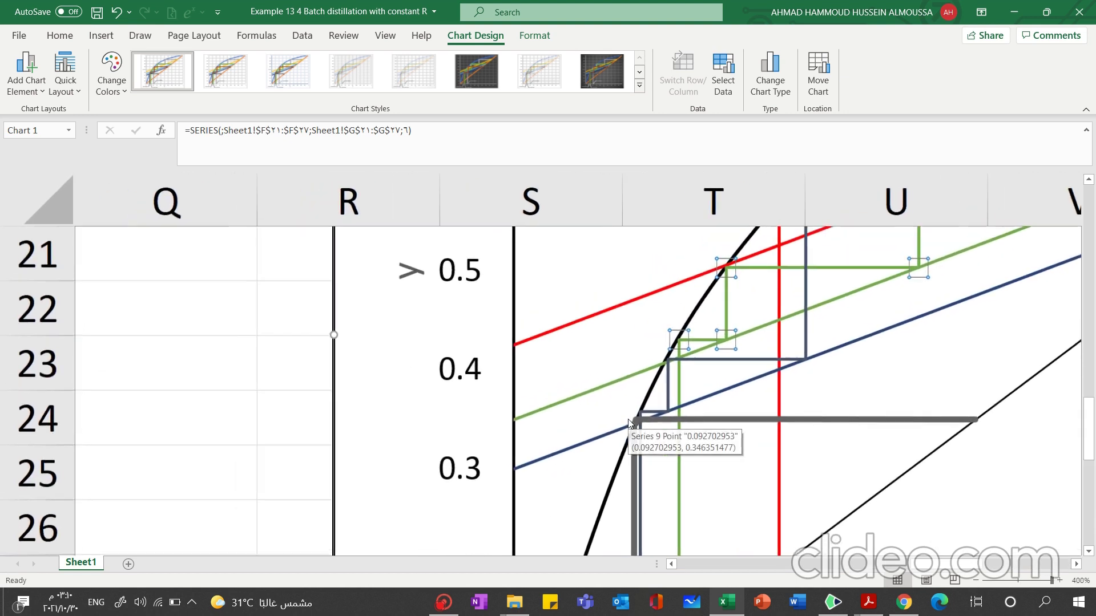
ctrl+scroll(629, 424, up, 2)
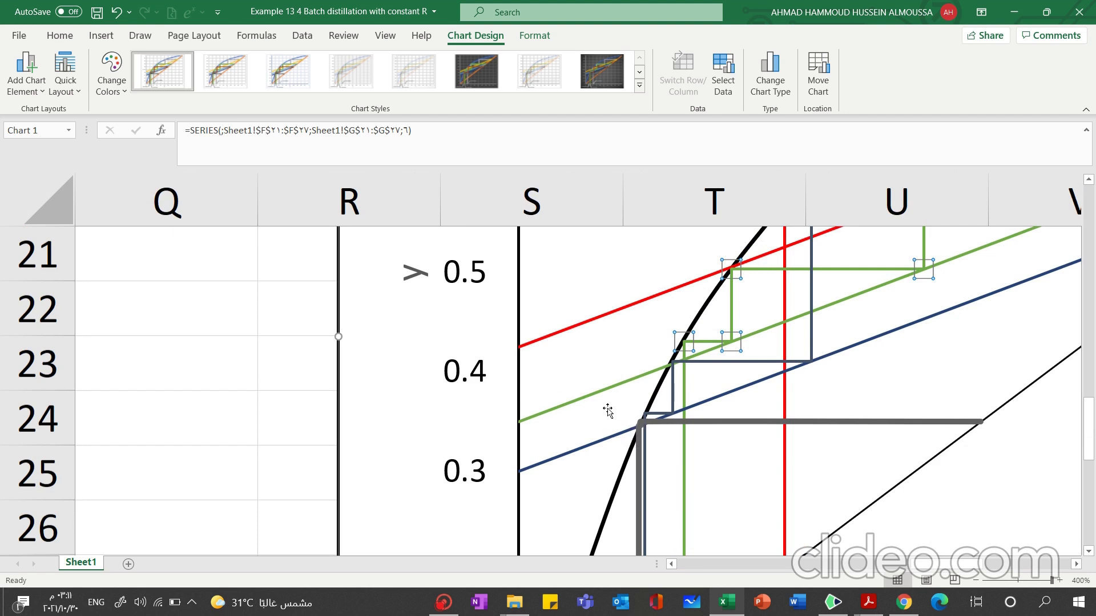
ctrl+scroll(608, 410, down, 3)
ctrl+scroll(608, 410, down, 8)
ctrl+scroll(608, 410, down, 2)
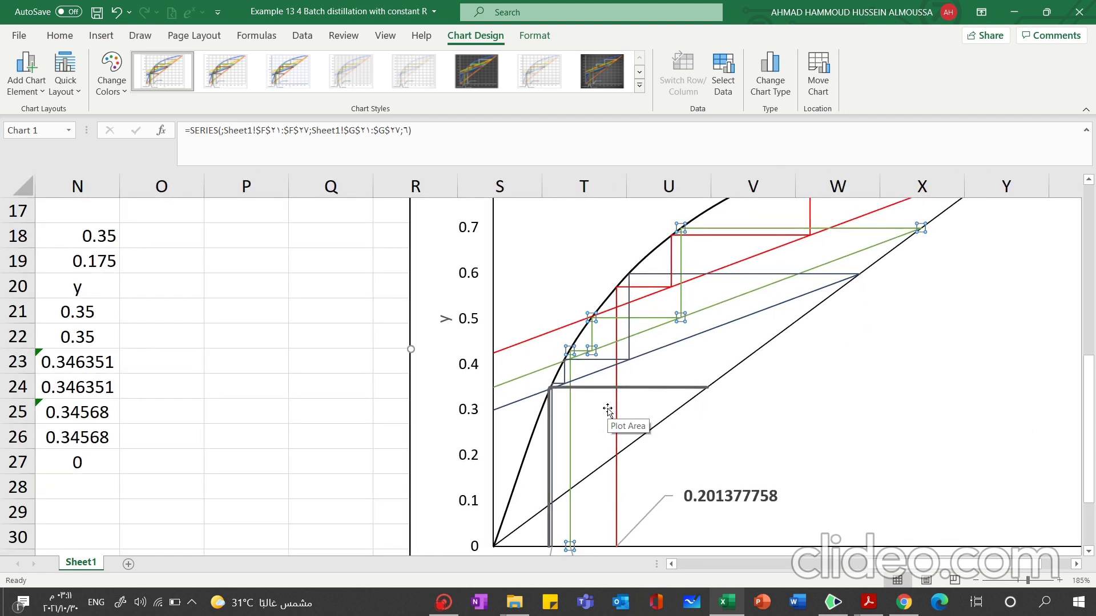
ctrl+scroll(608, 409, down, 8)
scroll(608, 409, up, 10)
ctrl+scroll(198, 480, down, 1)
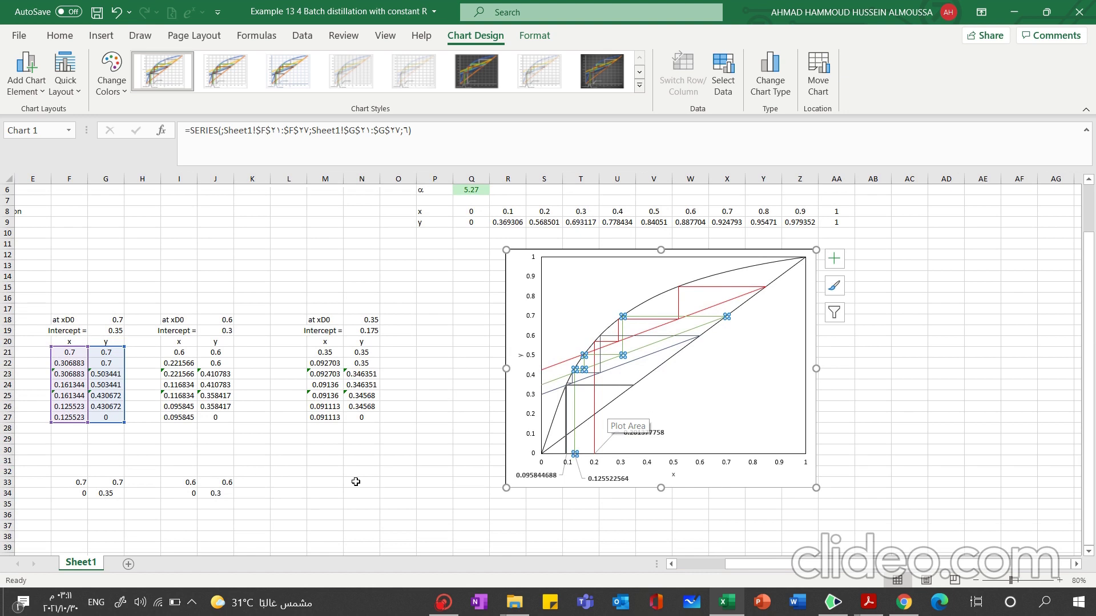
drag(745, 566, 655, 566)
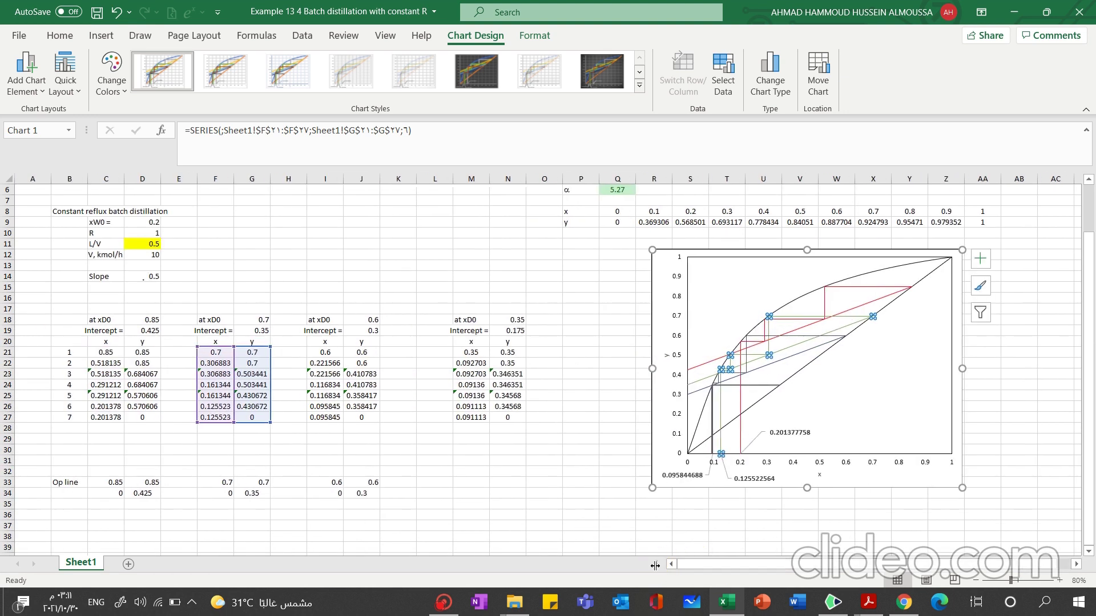
click(107, 481)
text(=C21)
click(302, 149)
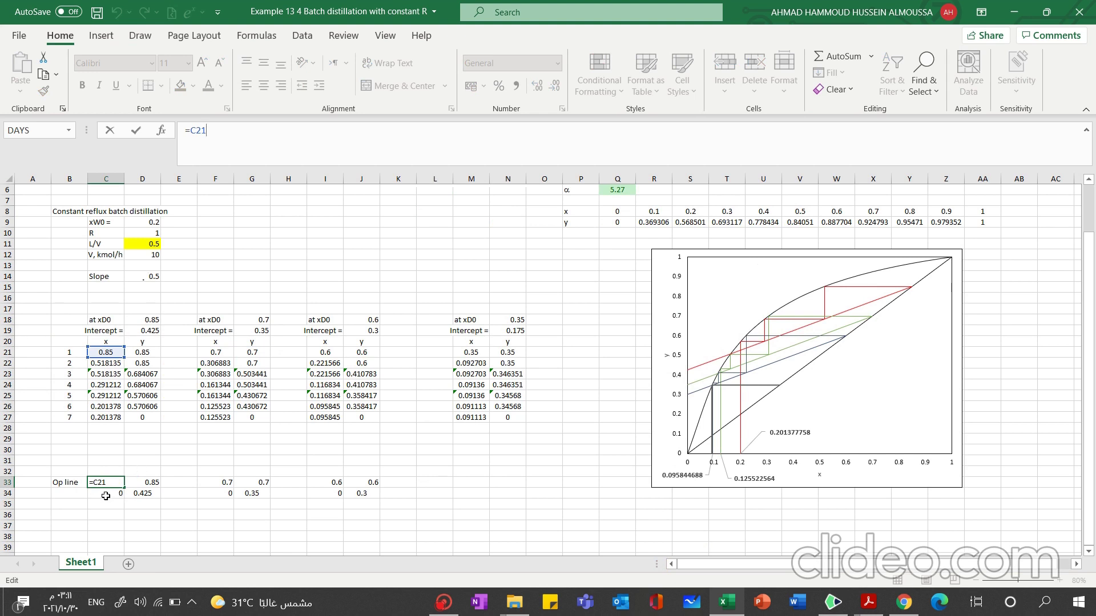
key(Return)
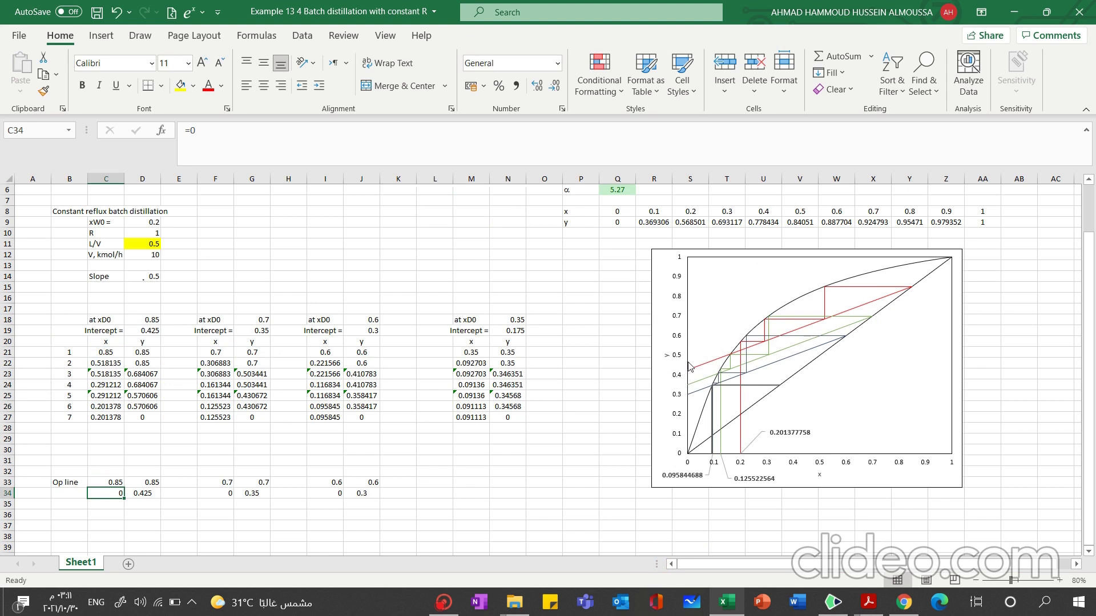
click(143, 494)
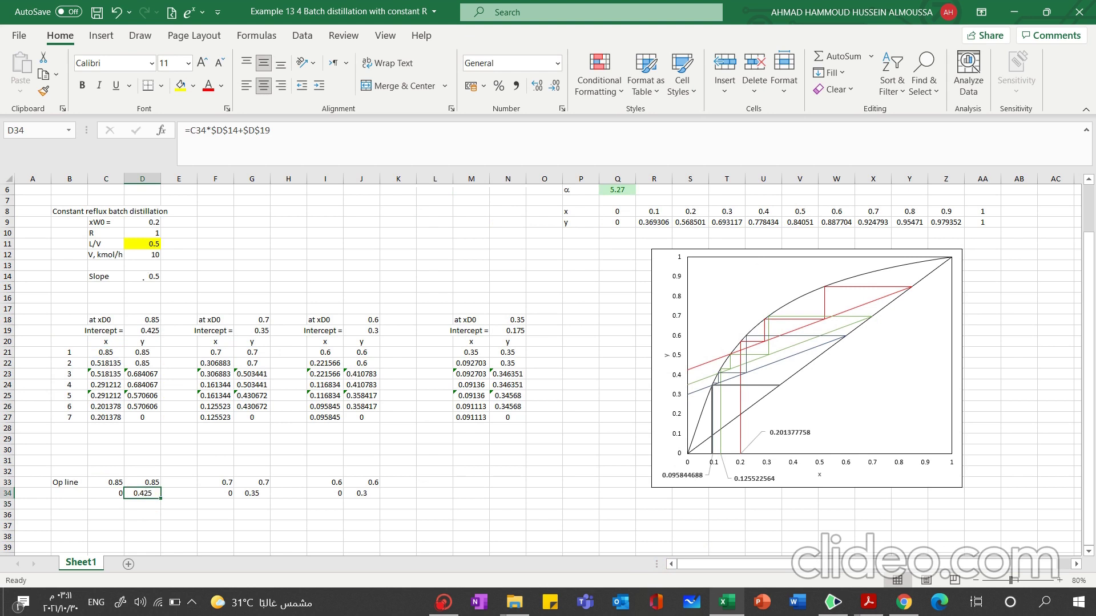
click(502, 137)
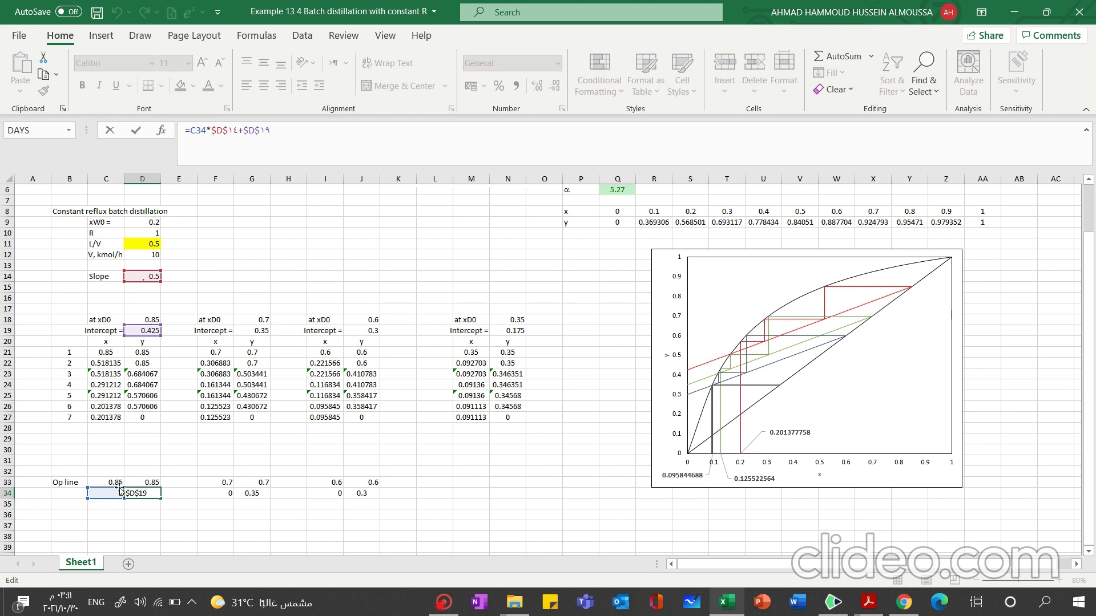
click(105, 449)
click(111, 480)
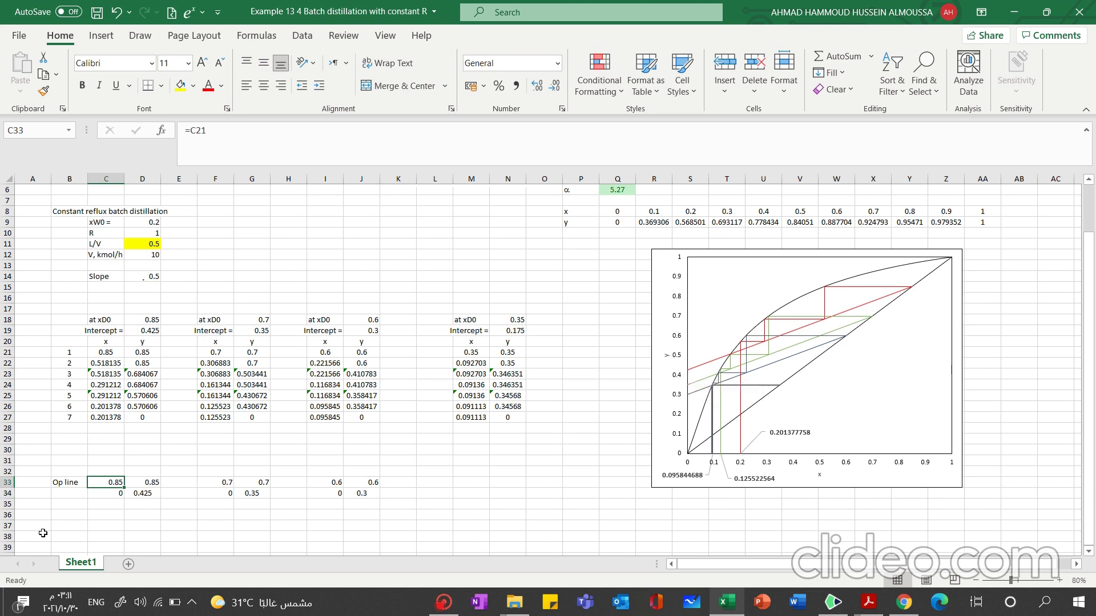
Repoint the D34 operating-line y formula to reference cell C34
click(116, 493)
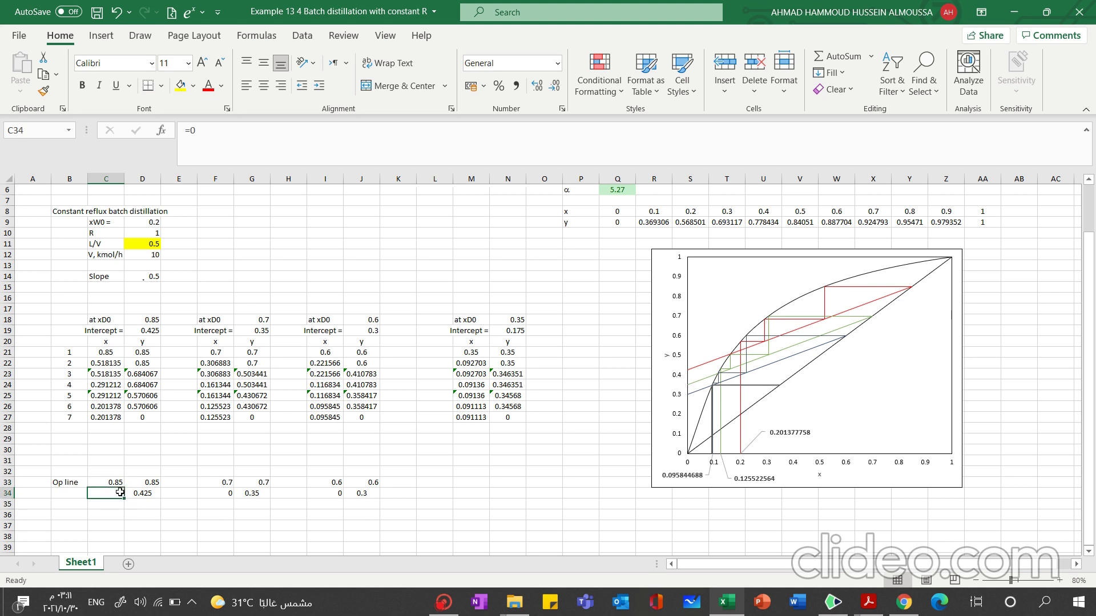
click(142, 493)
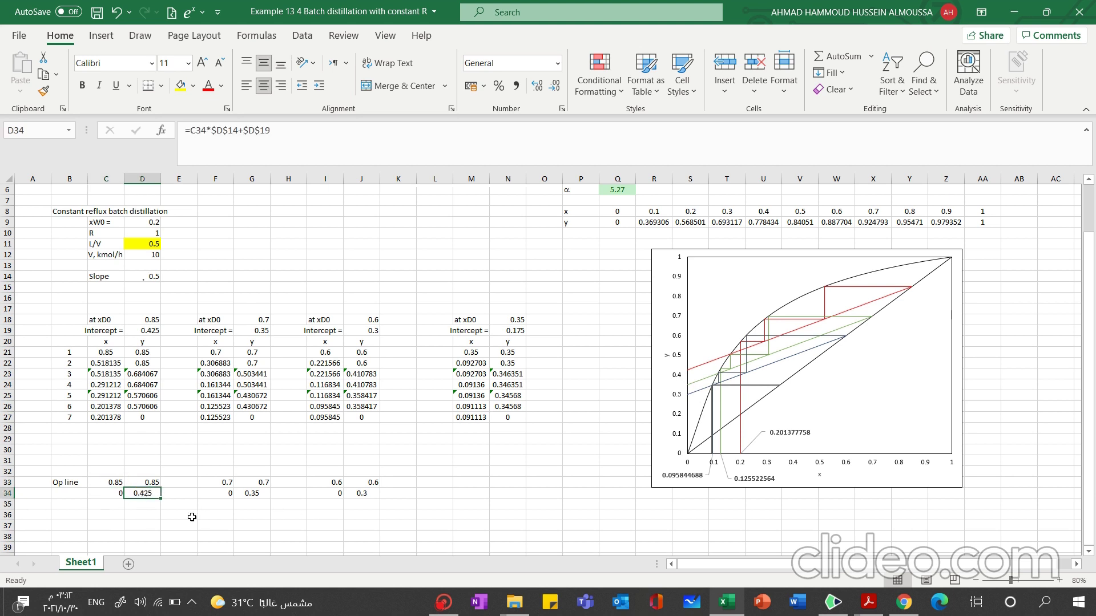
click(318, 135)
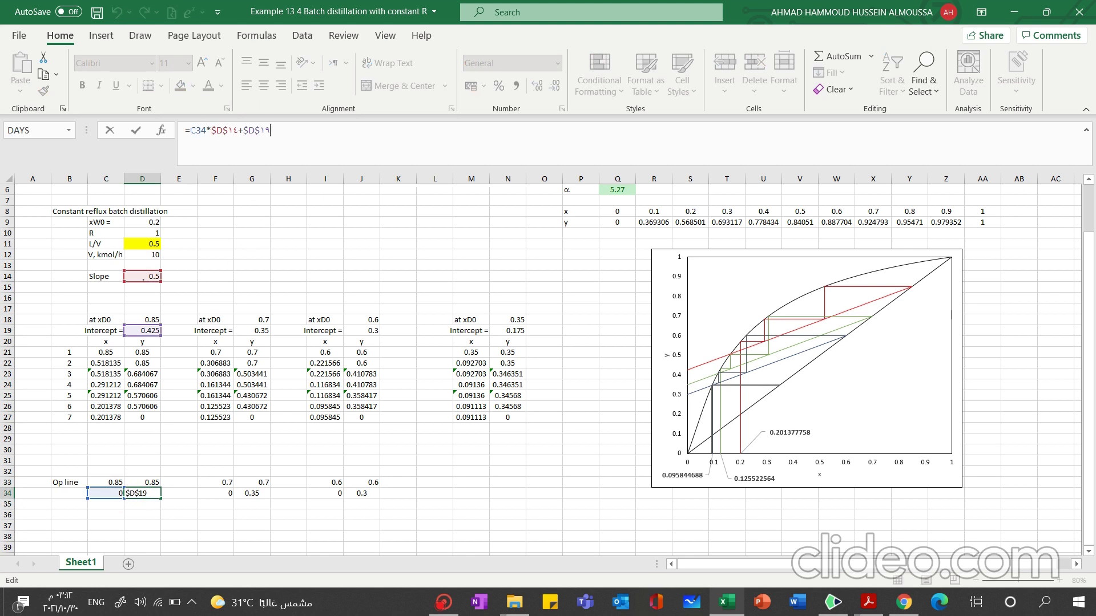
double_click(198, 130)
click(142, 526)
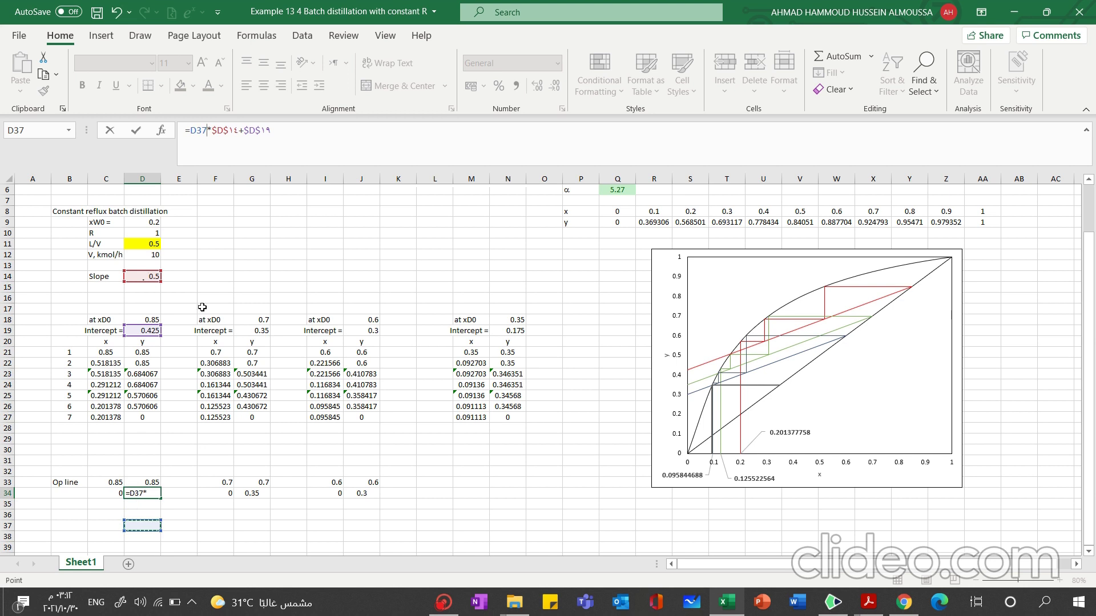
click(105, 495)
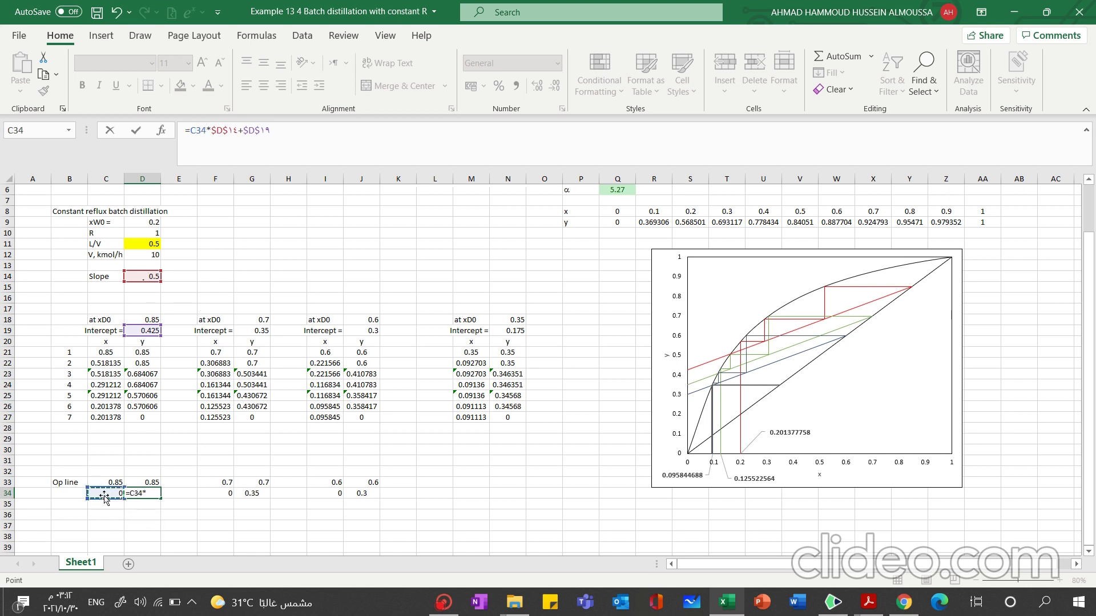
click(313, 132)
key(Return)
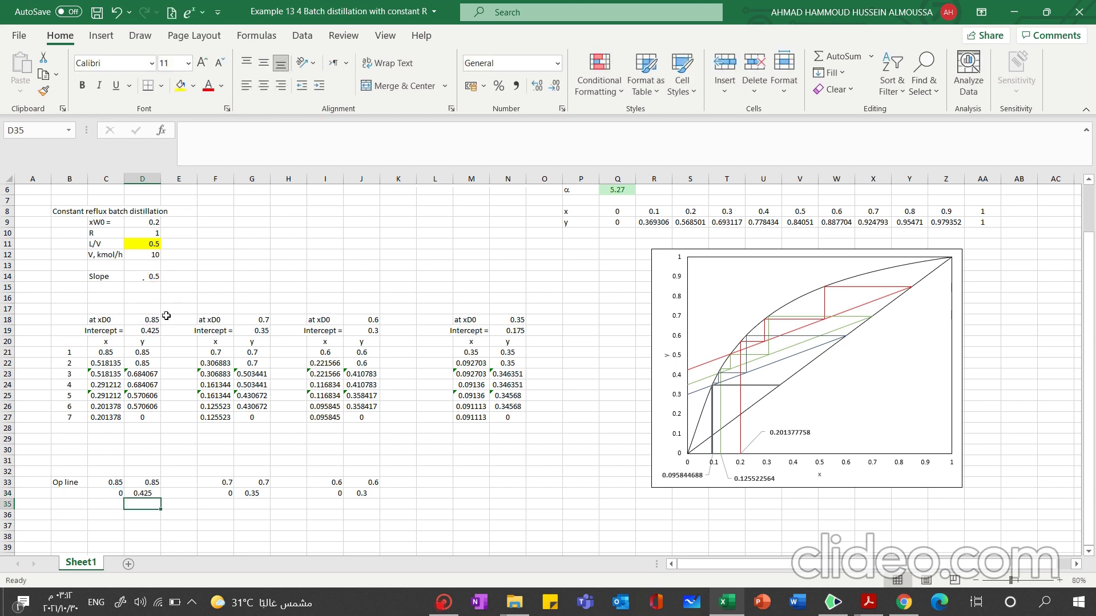
Copy the xD0=0.6 operating-line points I33:J34 into M33:N34
click(140, 331)
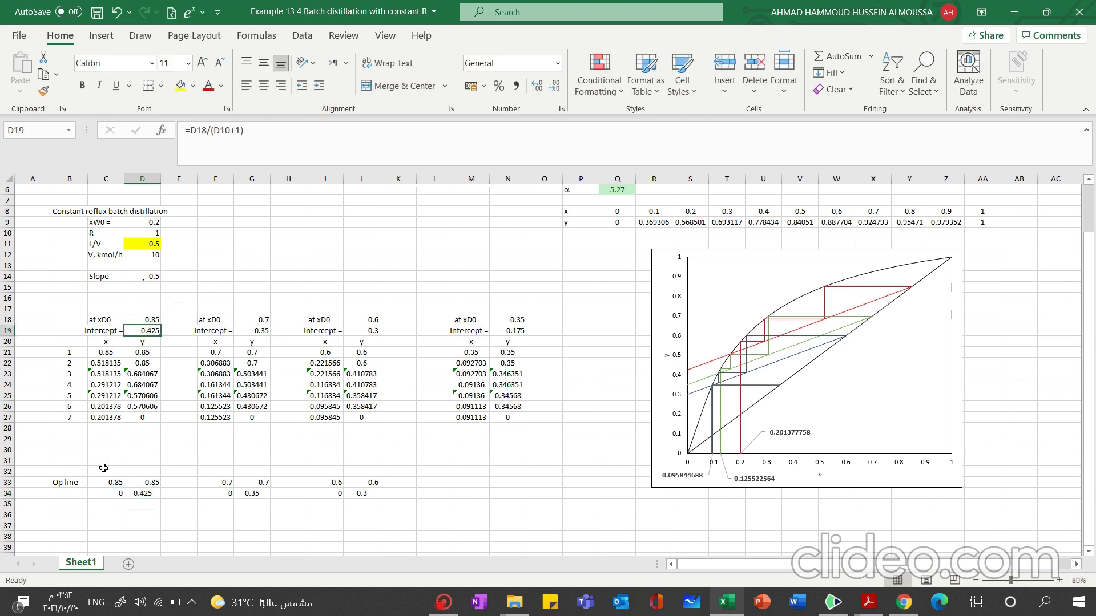
click(101, 514)
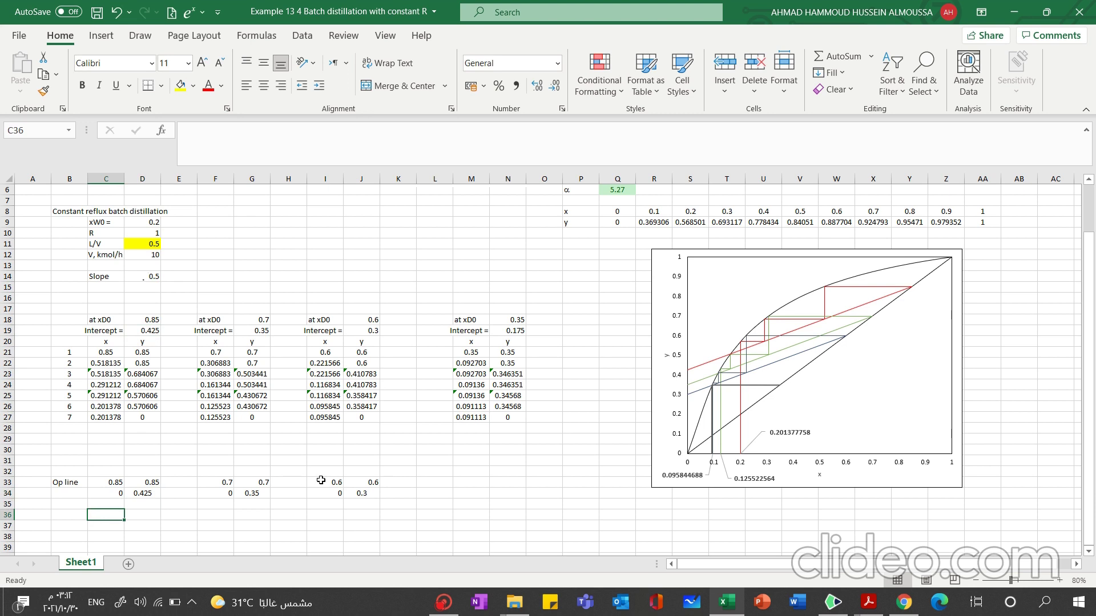
drag(323, 482, 376, 492)
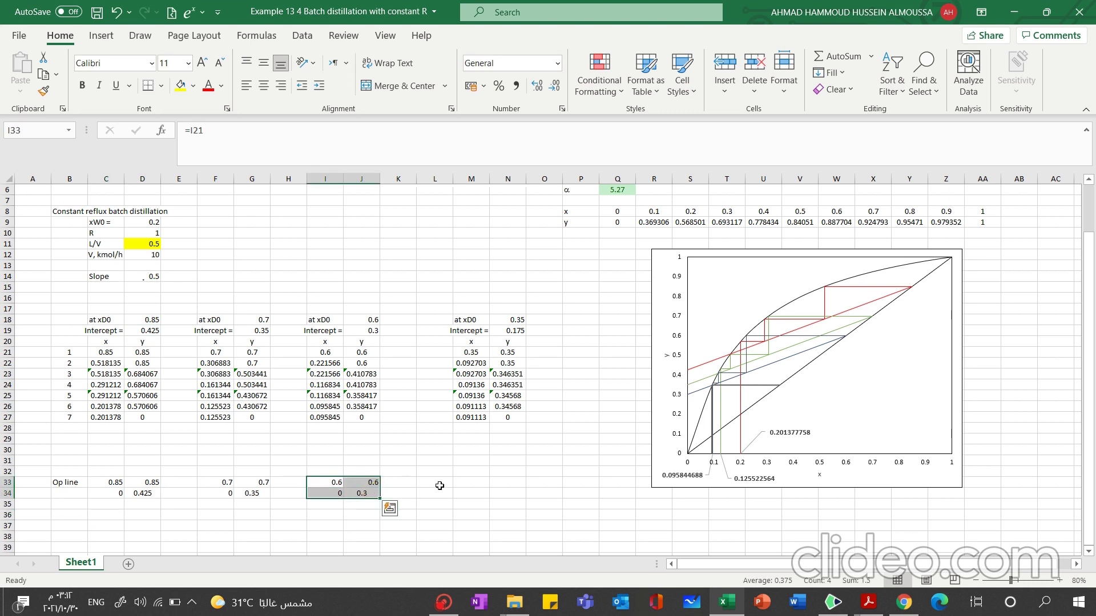
key(ctrl+c)
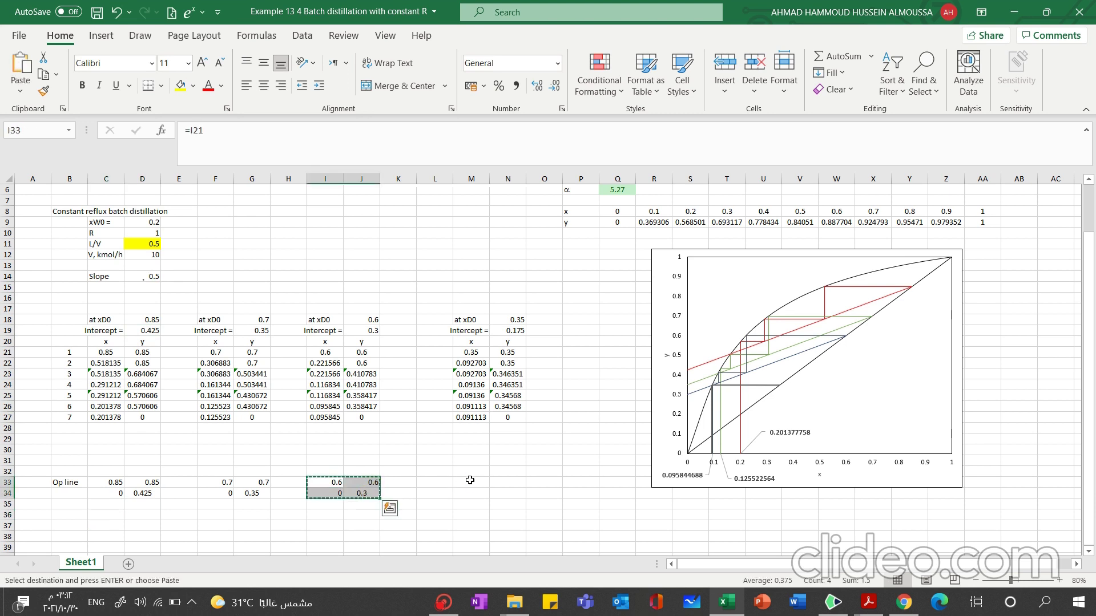
click(469, 481)
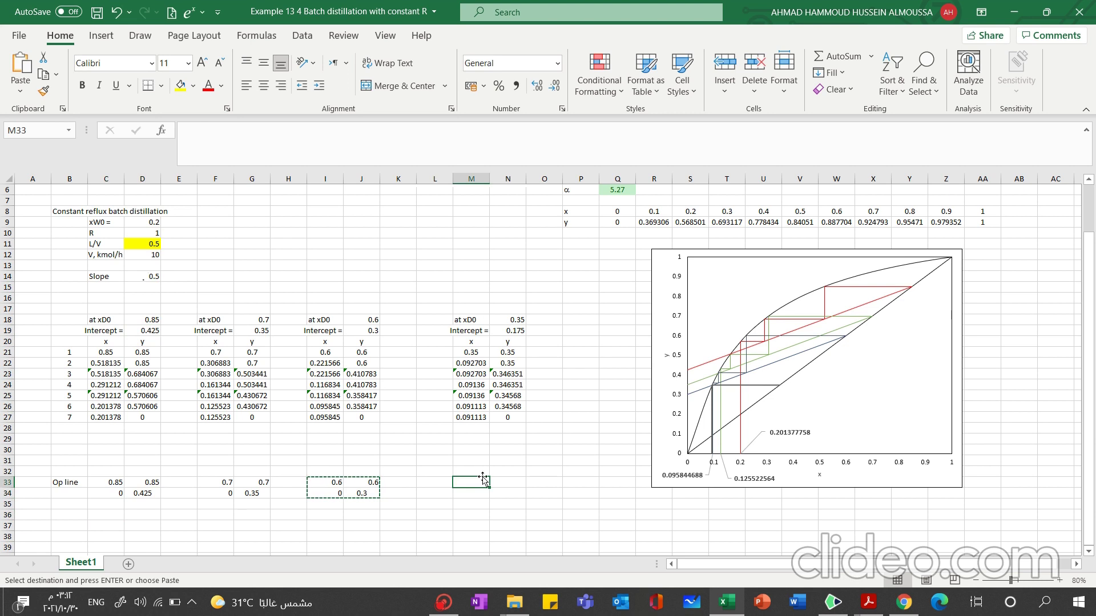
key(ctrl+v)
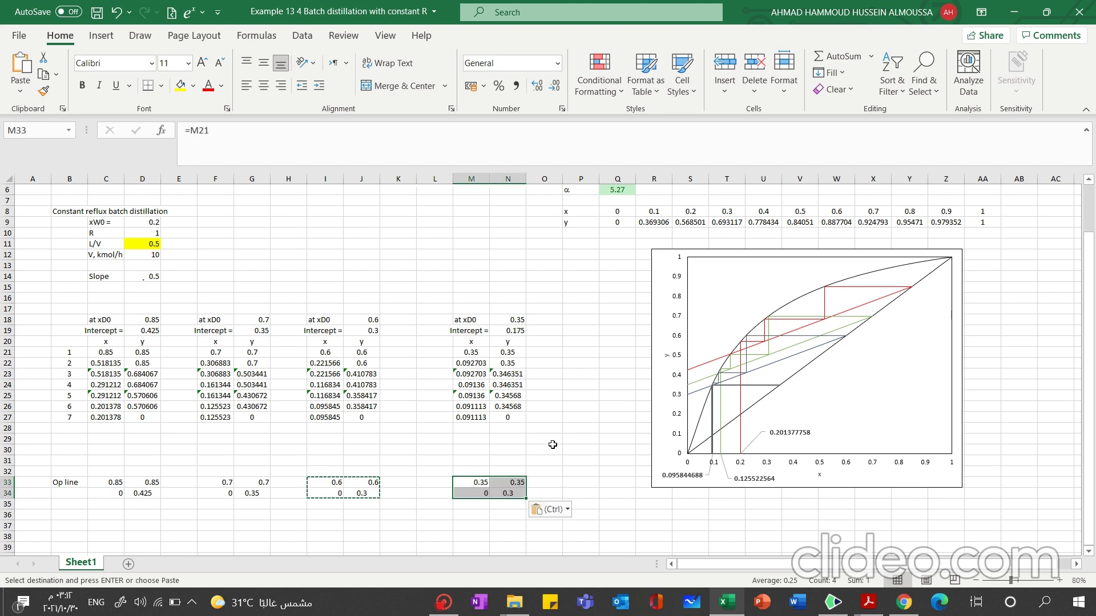
click(579, 460)
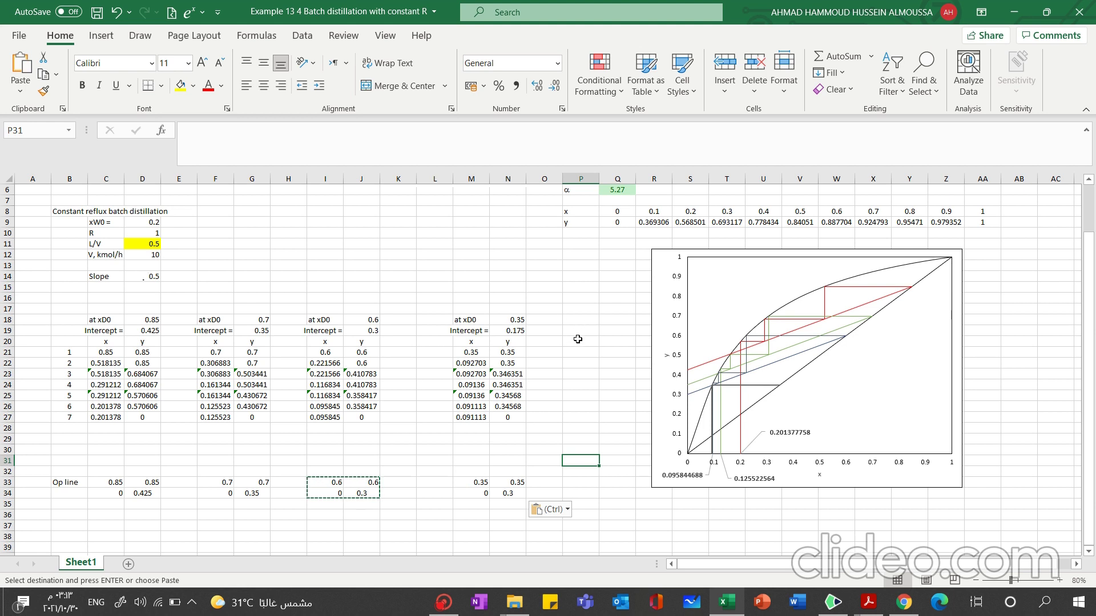
click(400, 538)
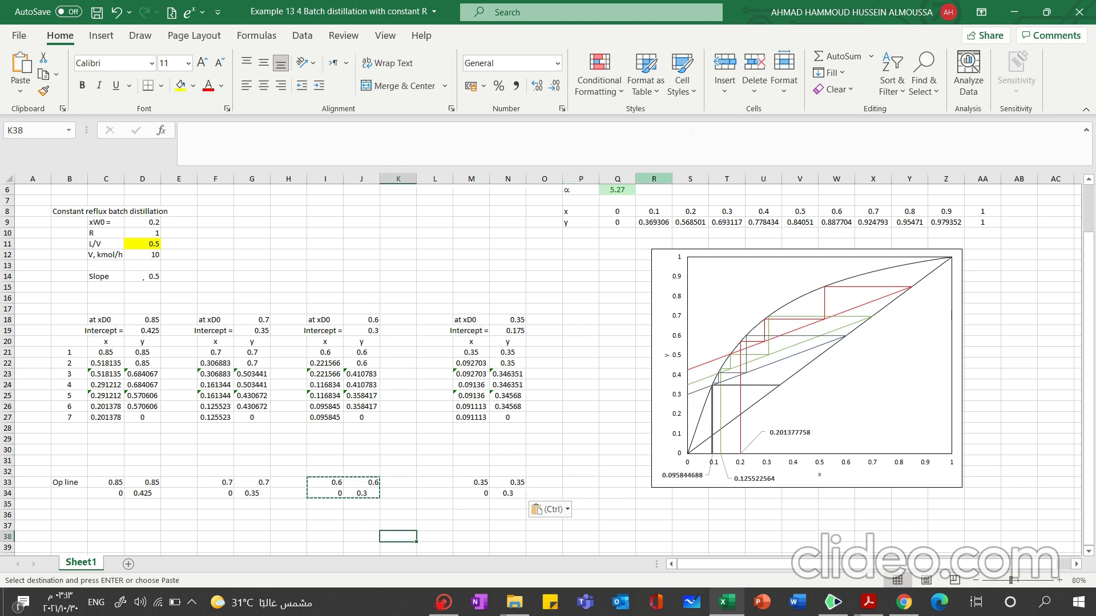
Add a chart series with X values M33:M34 and Y values N33:N34
click(806, 269)
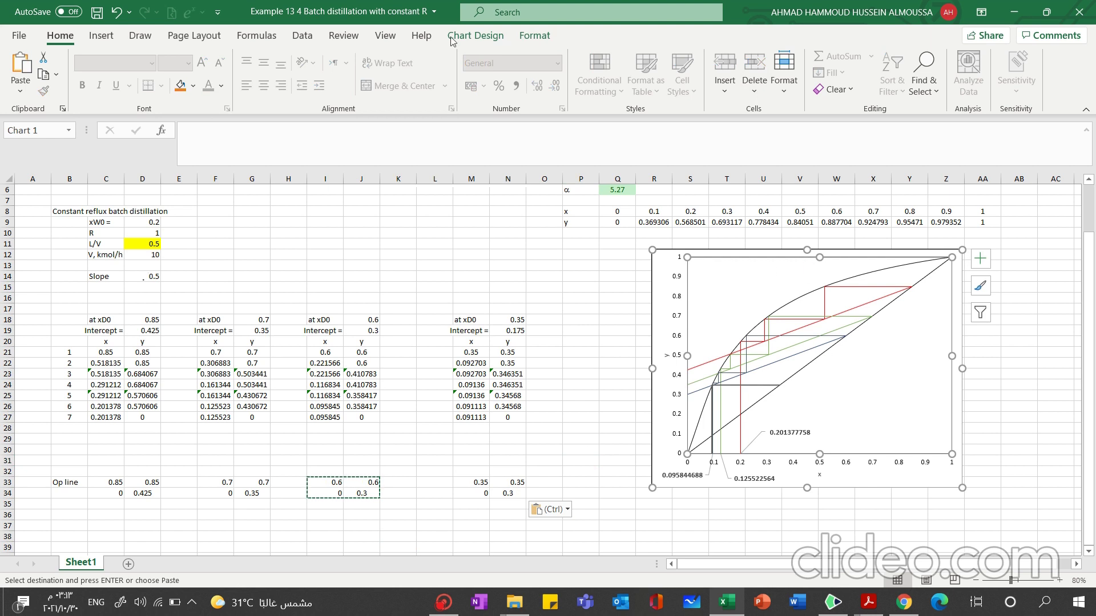
click(476, 34)
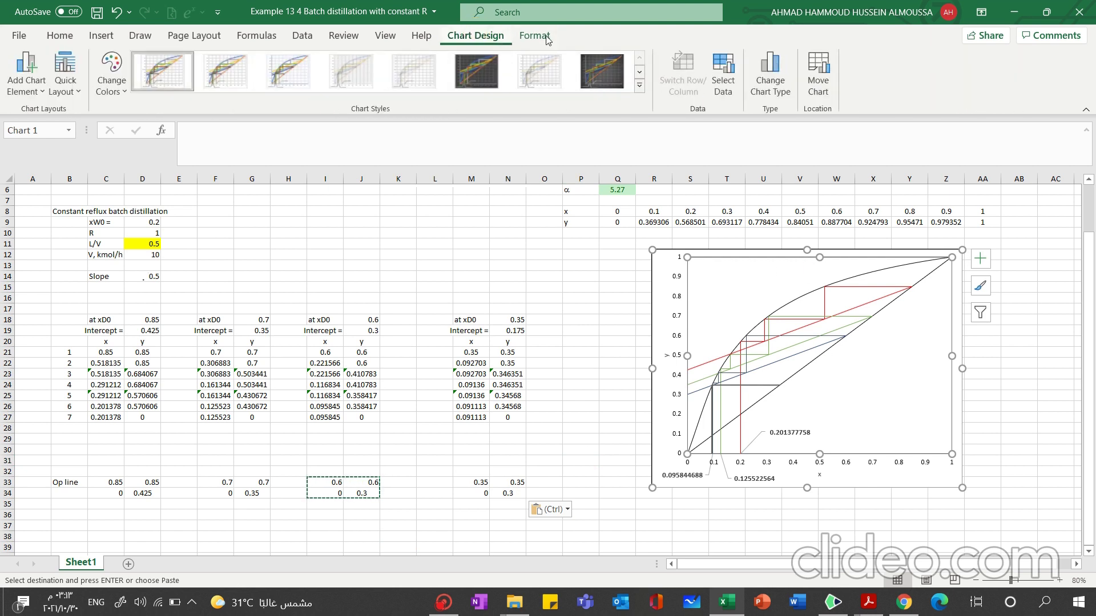
click(723, 71)
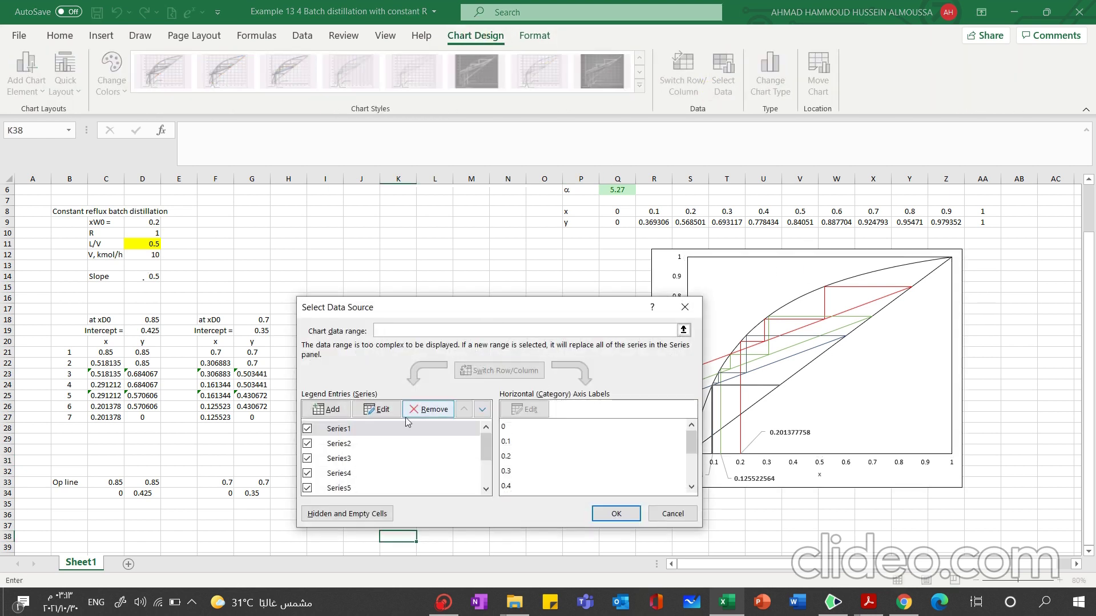
click(327, 410)
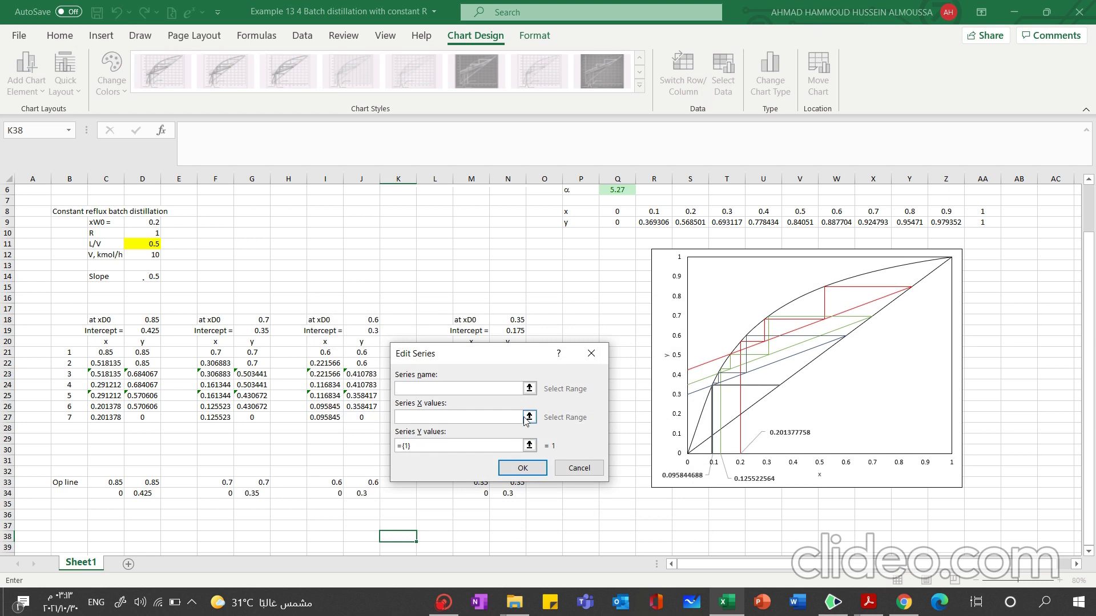
click(530, 418)
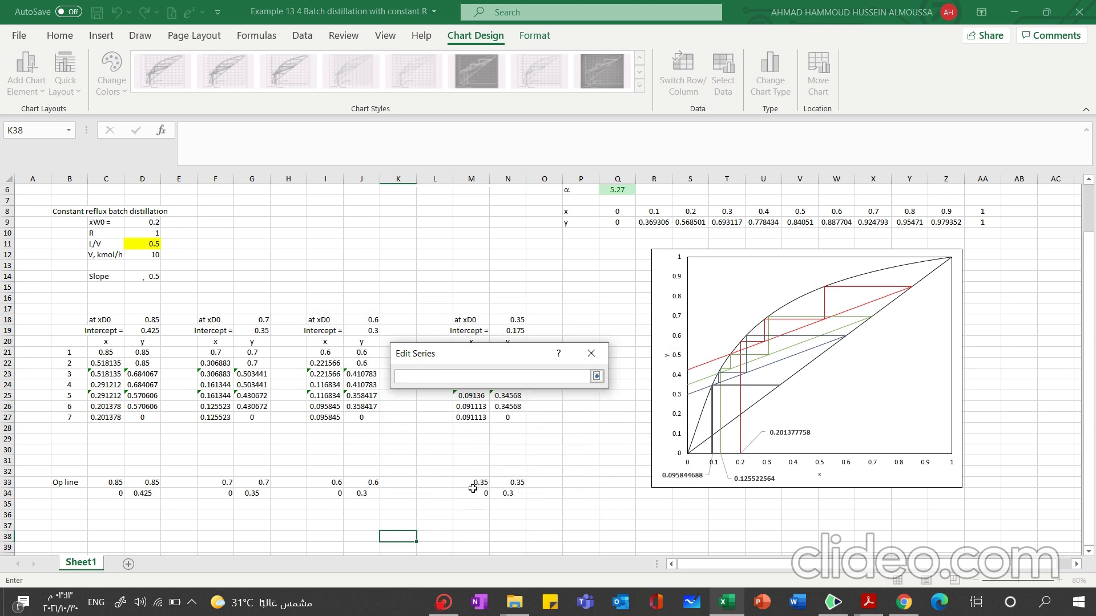
drag(469, 482, 471, 493)
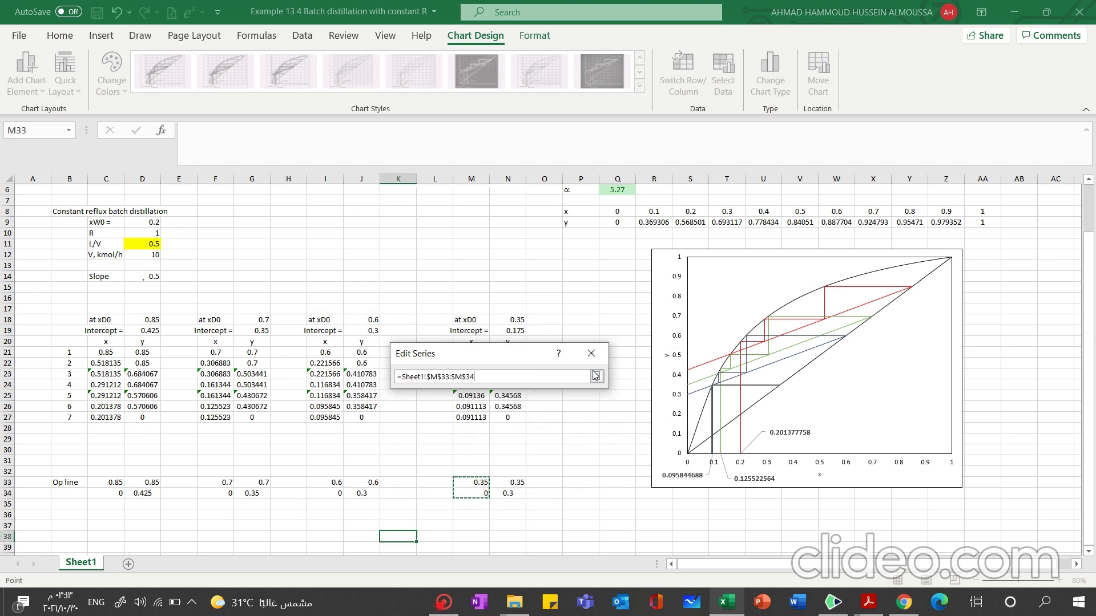
click(596, 376)
click(529, 444)
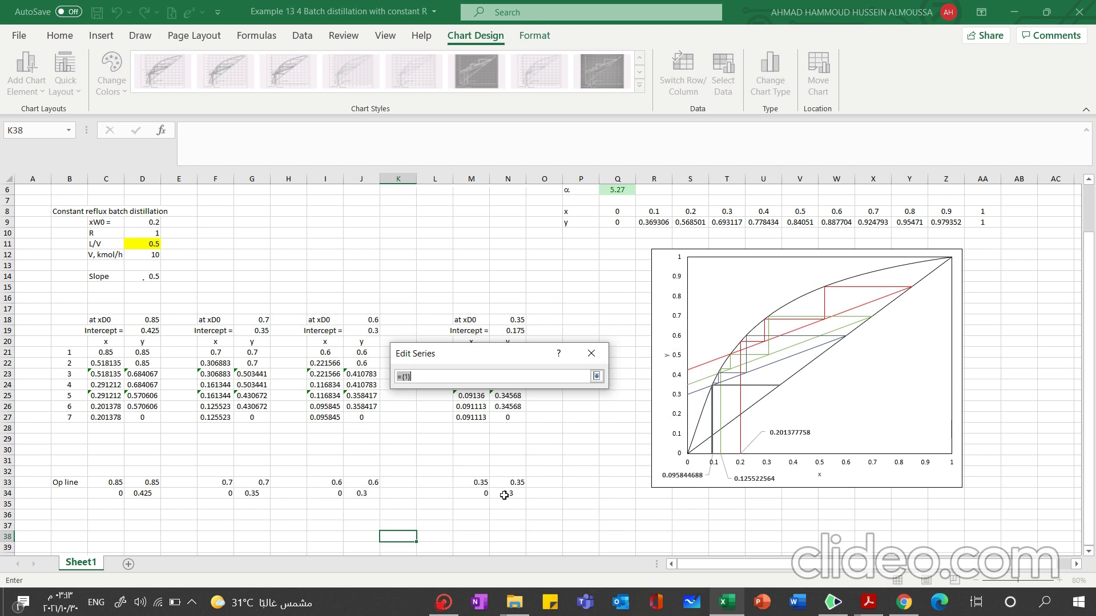
drag(504, 480, 507, 495)
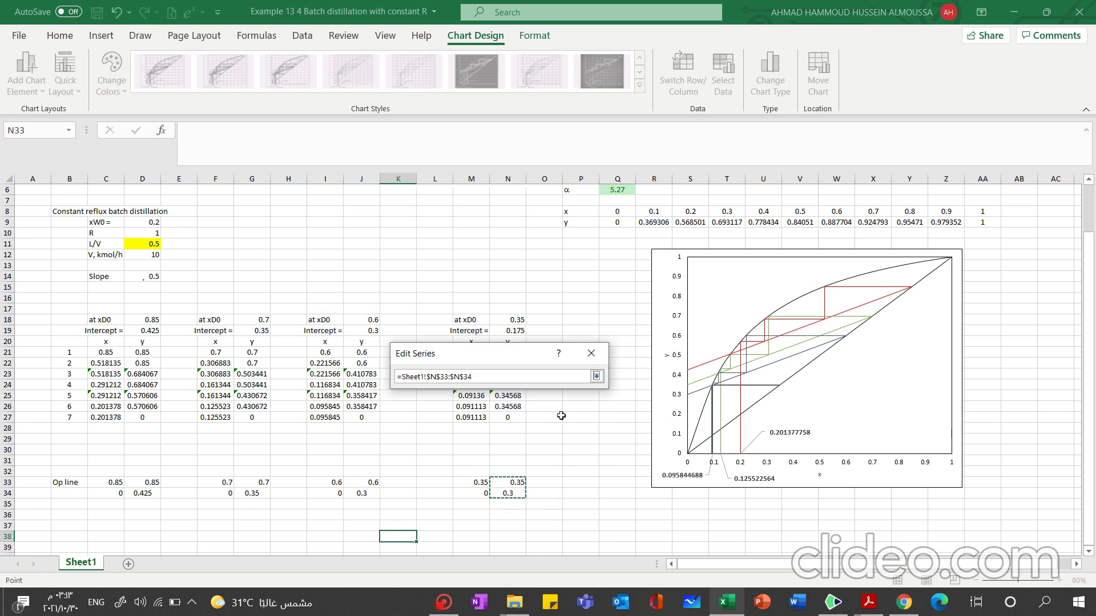
click(596, 376)
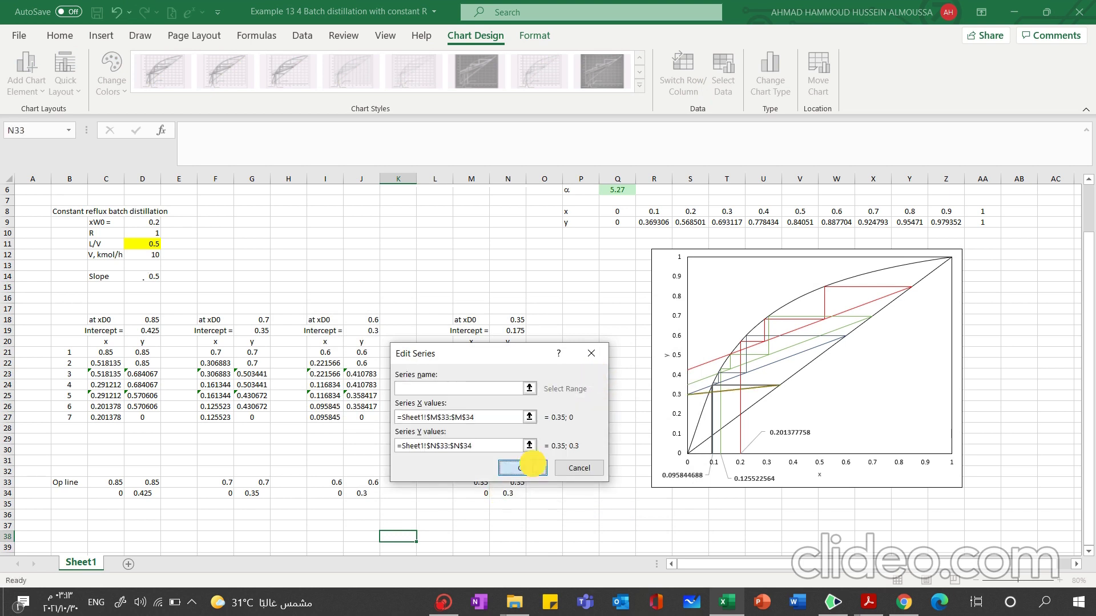
click(535, 467)
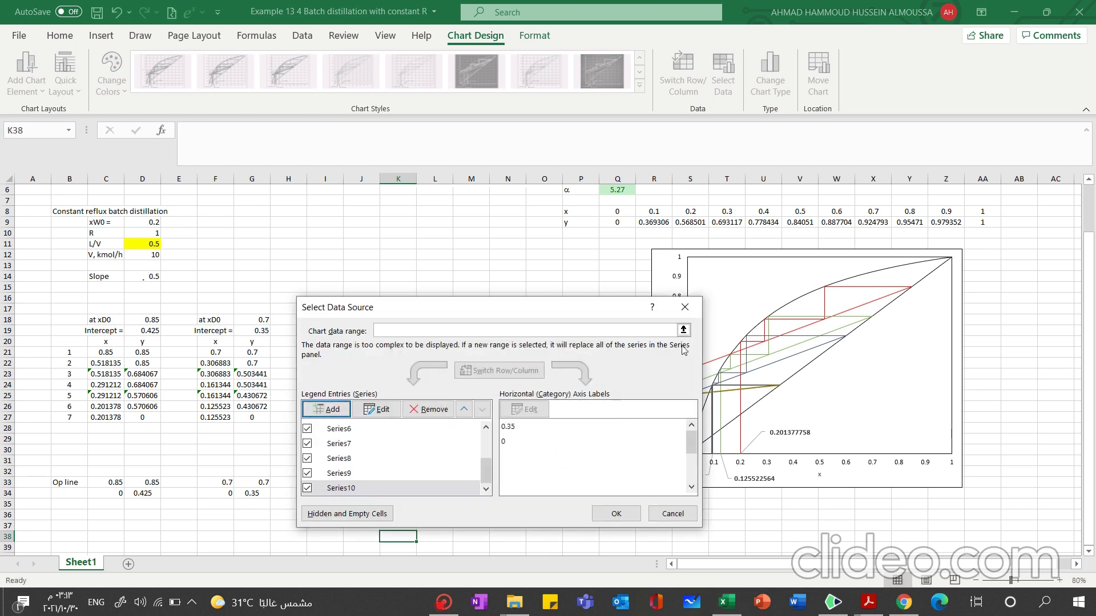
click(615, 512)
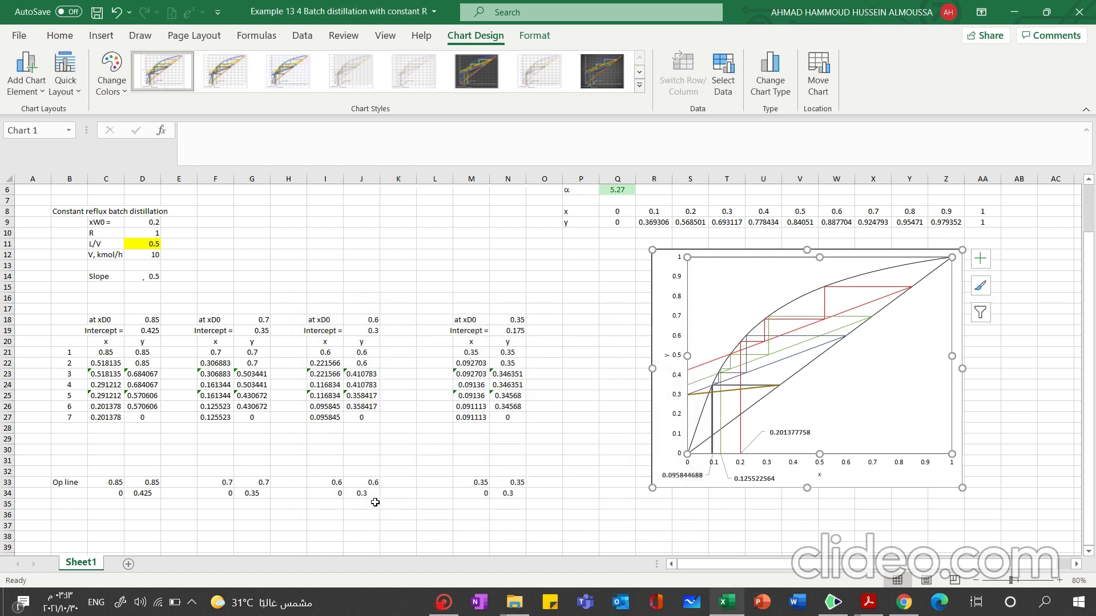
click(506, 492)
Replace $J$19 with $N$19 in the N34 formula so it reads 0.175
click(565, 141)
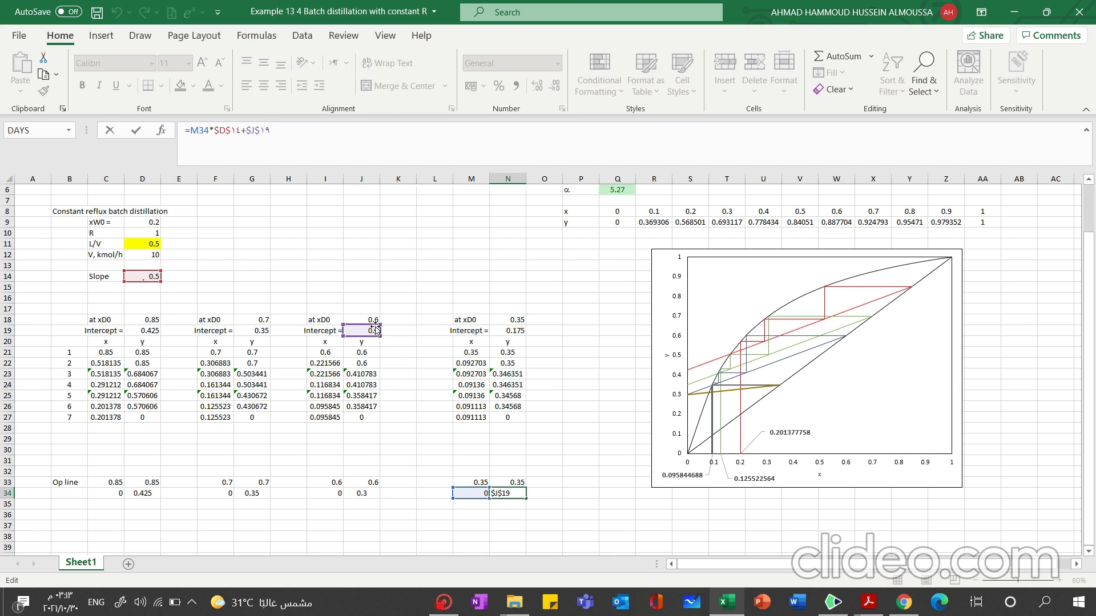
click(513, 336)
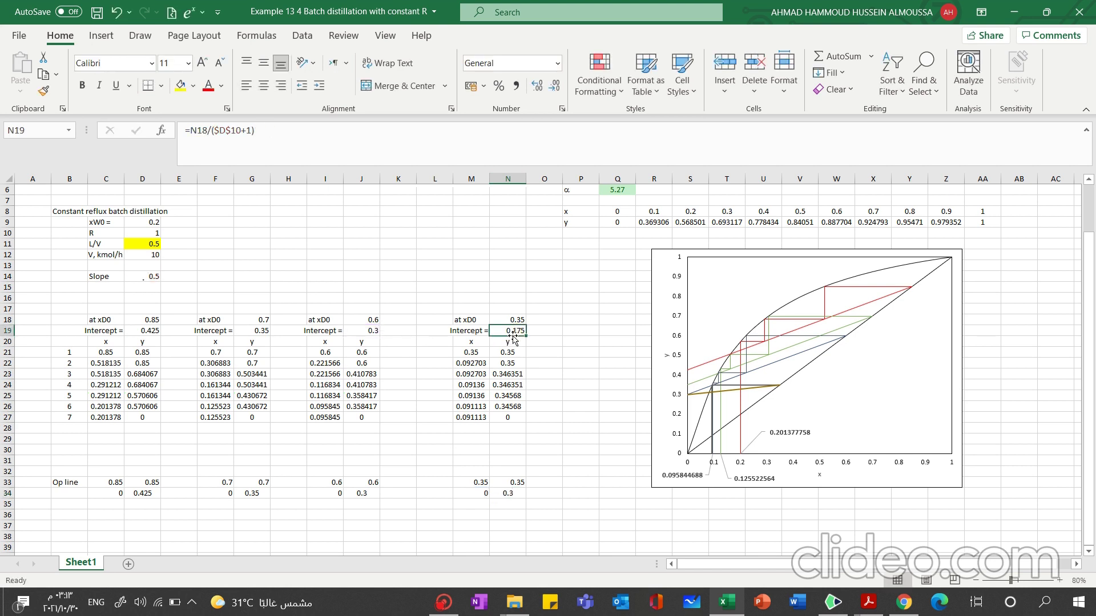
click(509, 492)
click(349, 135)
text(=M34*$D$١٤+$J$١٩)
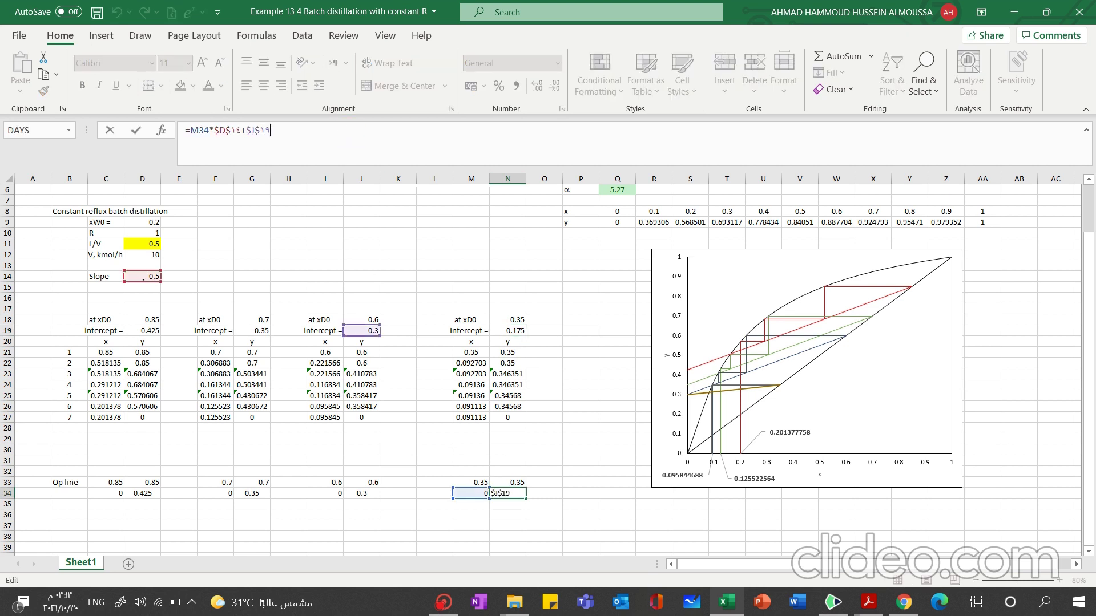
drag(247, 130, 273, 130)
click(510, 330)
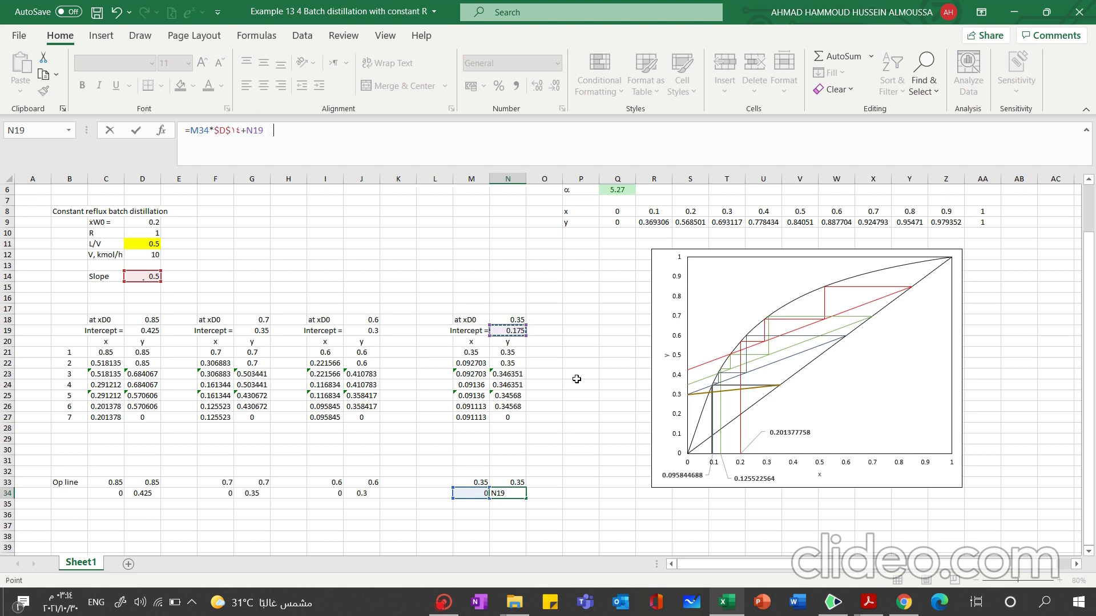
key(F4)
key(Return)
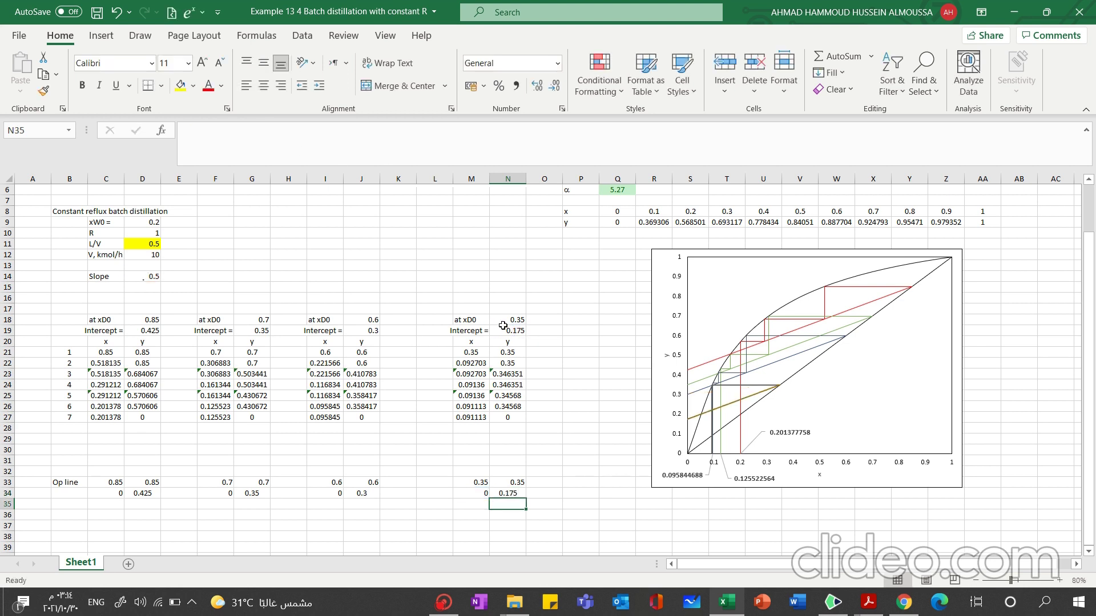
Review the corrected N34 formula against the N19 intercept value
click(518, 331)
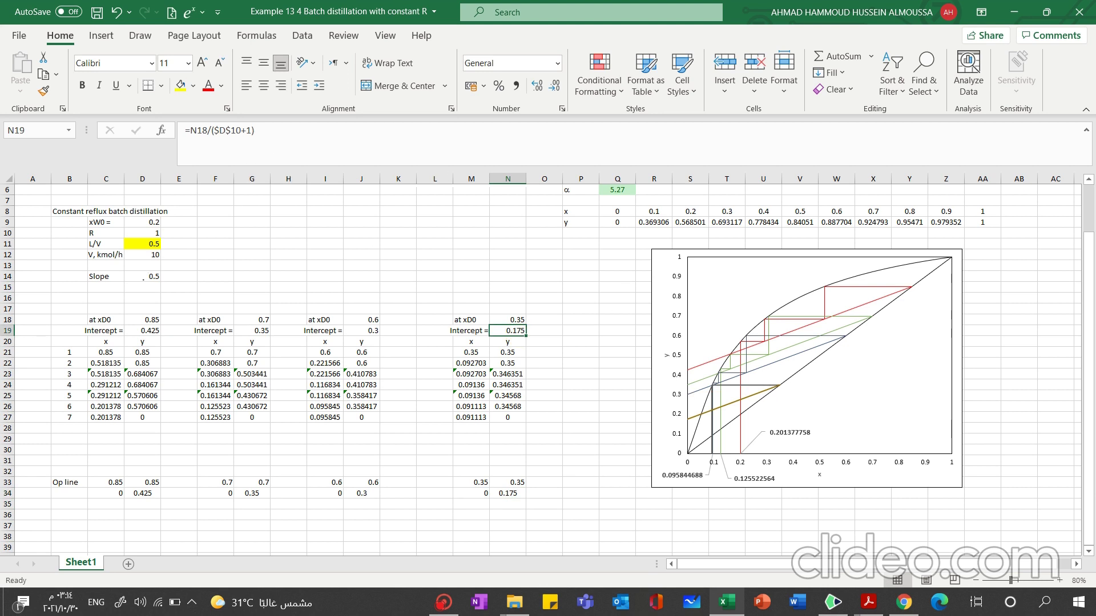
click(513, 493)
click(394, 137)
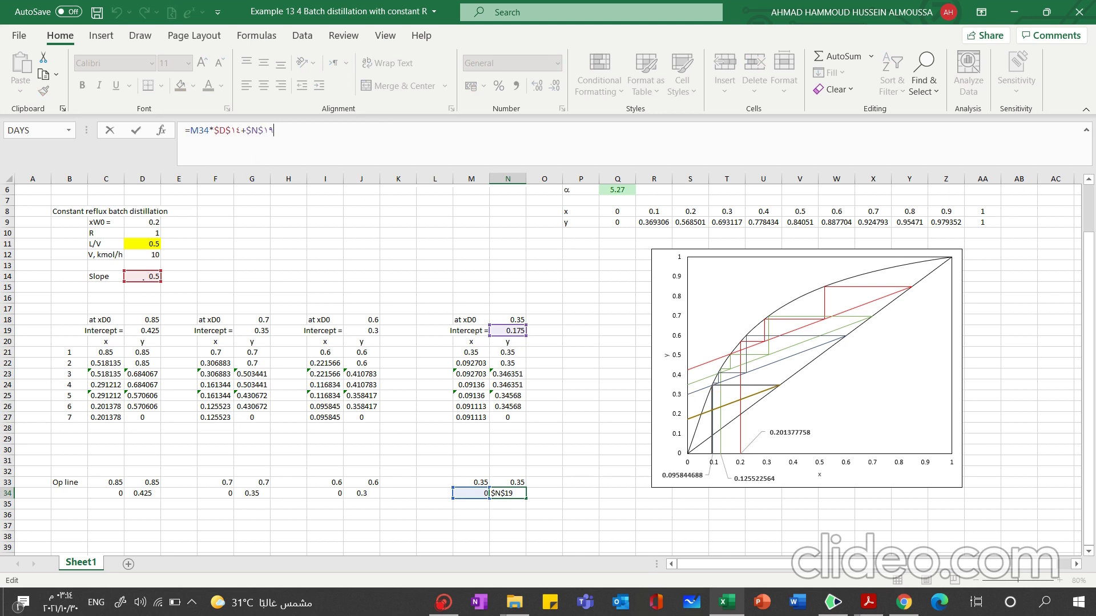
click(355, 225)
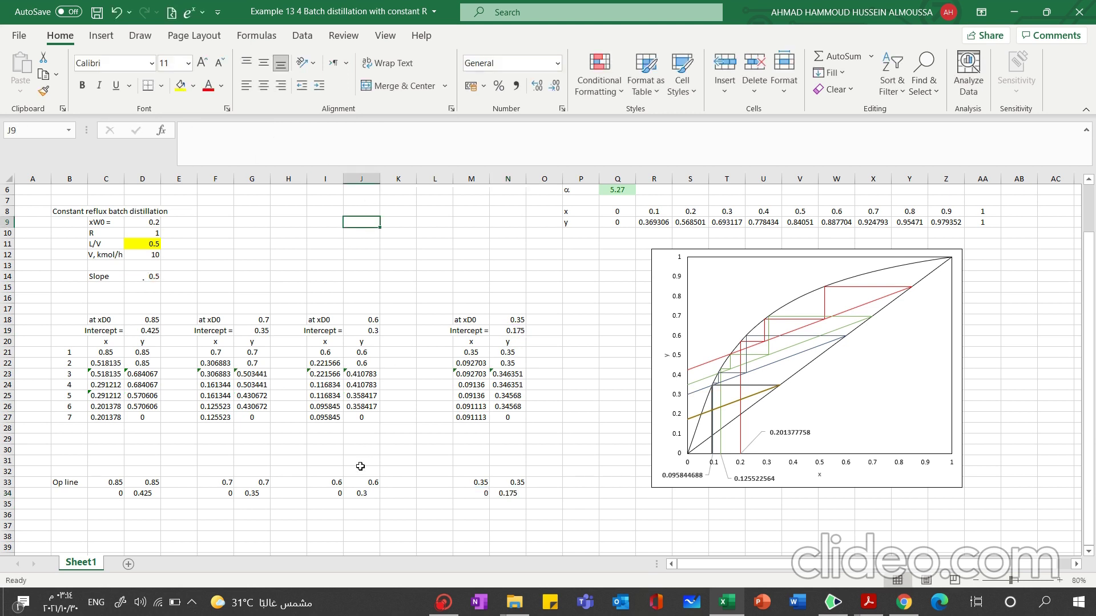
click(499, 495)
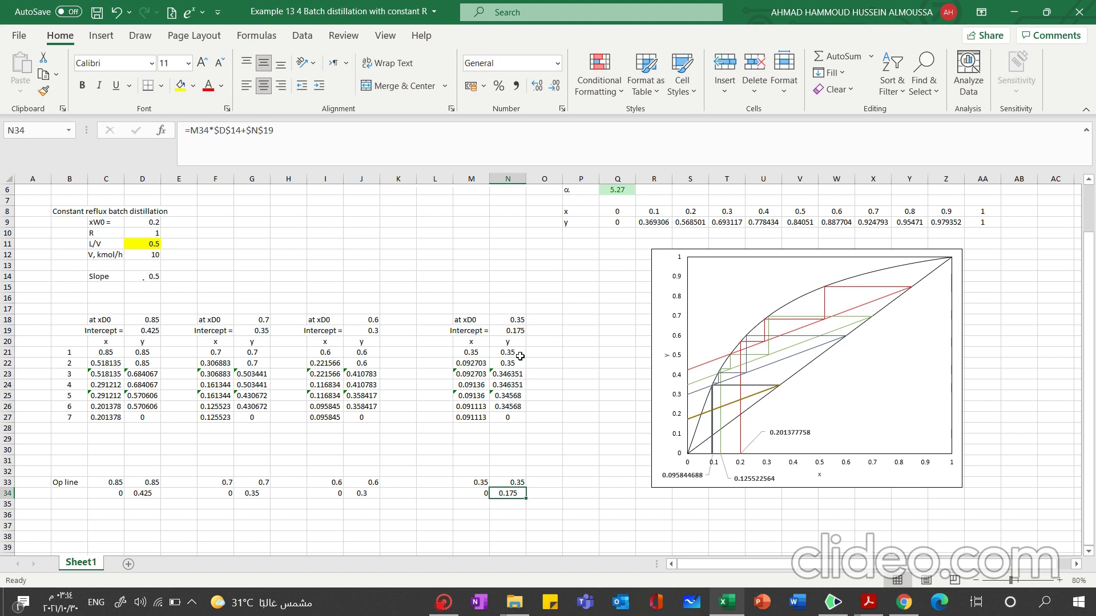
click(516, 334)
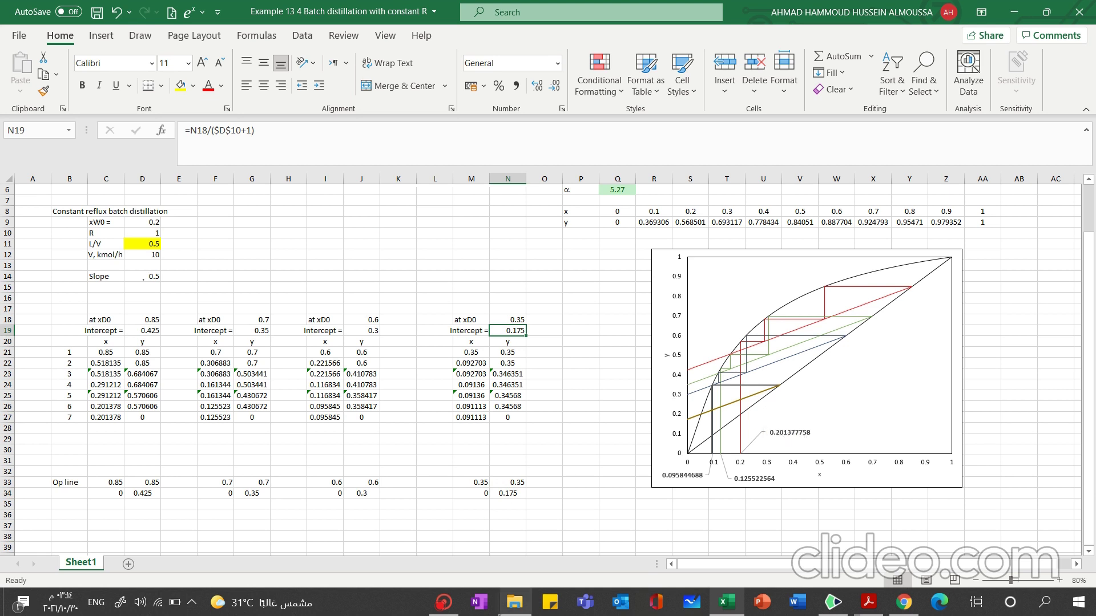
Change the N23 y formula to use the absolute $N$19 intercept
click(444, 602)
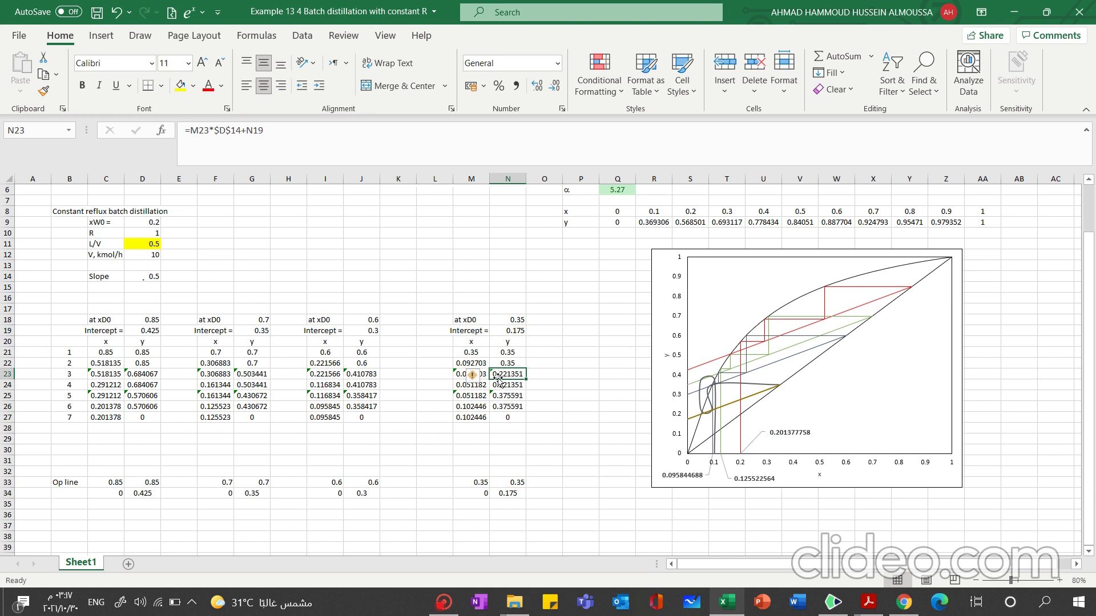
click(308, 131)
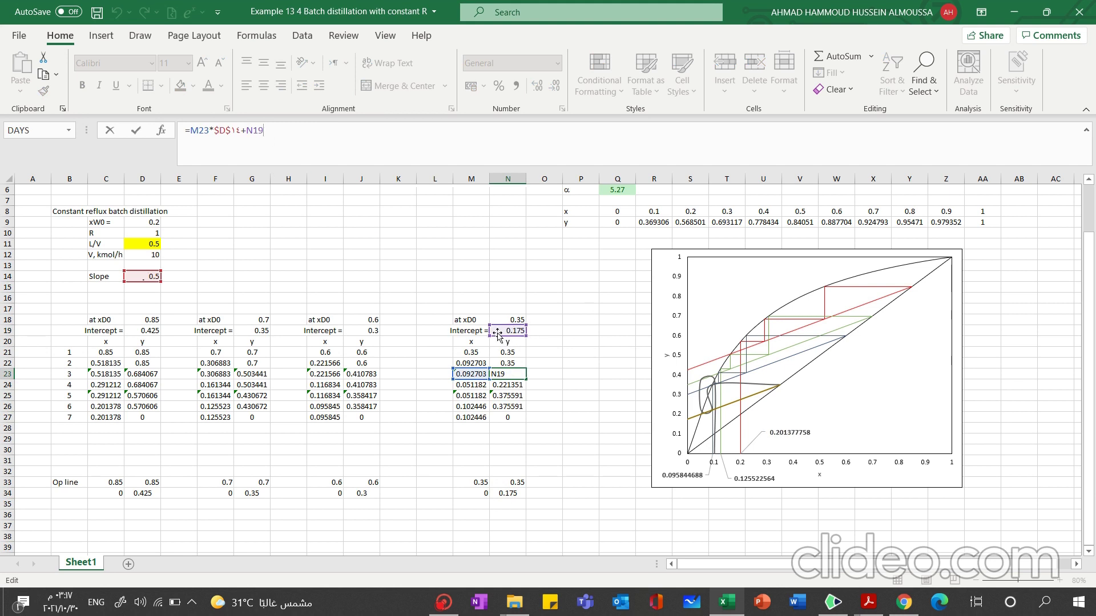
drag(497, 333, 502, 336)
key(Return)
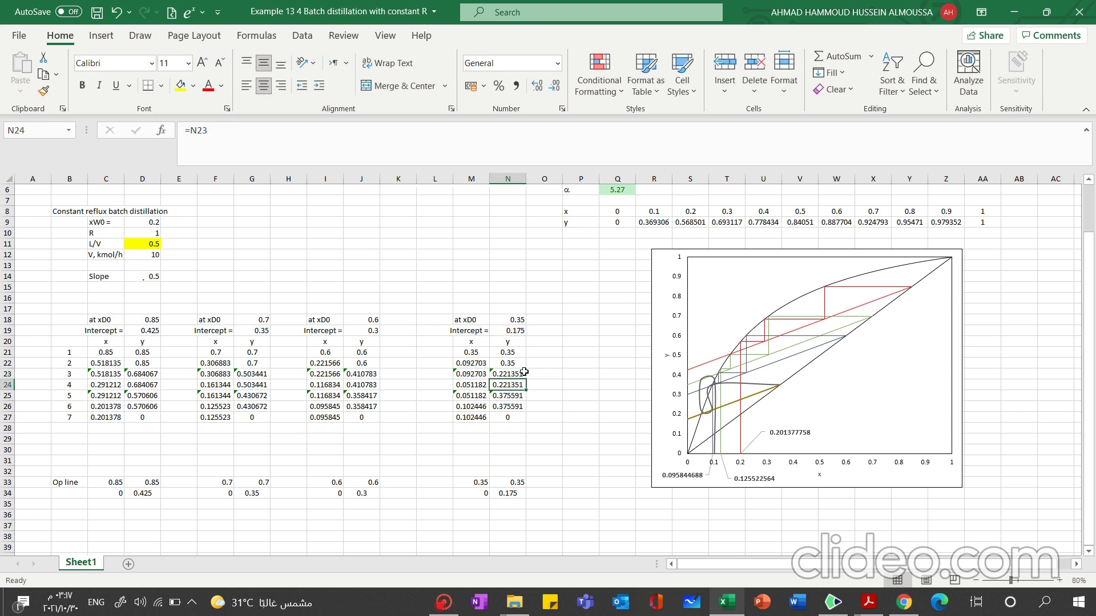
click(515, 370)
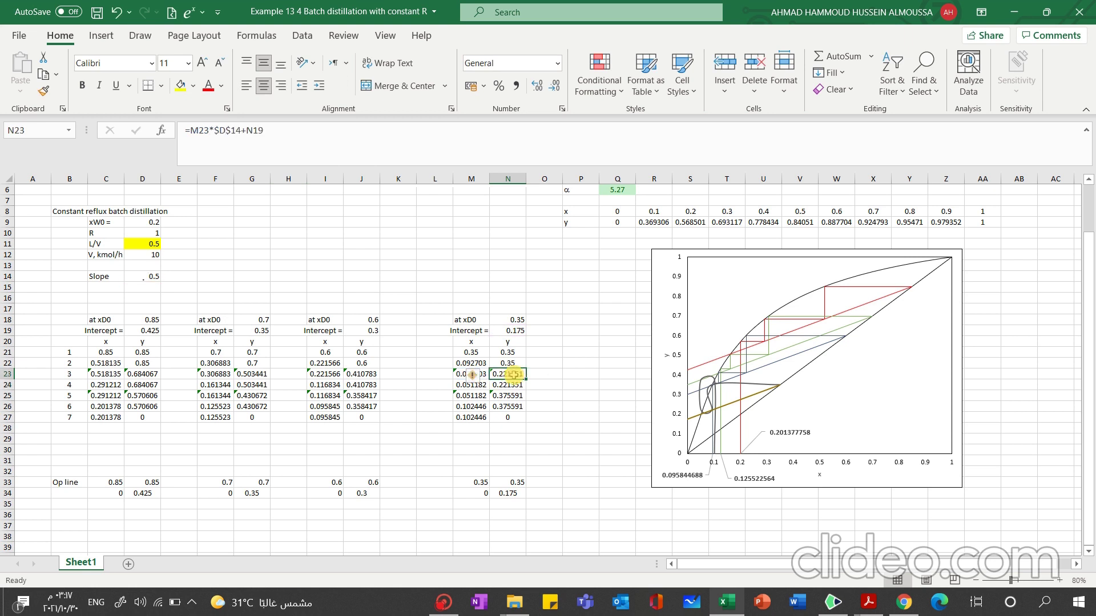
click(259, 130)
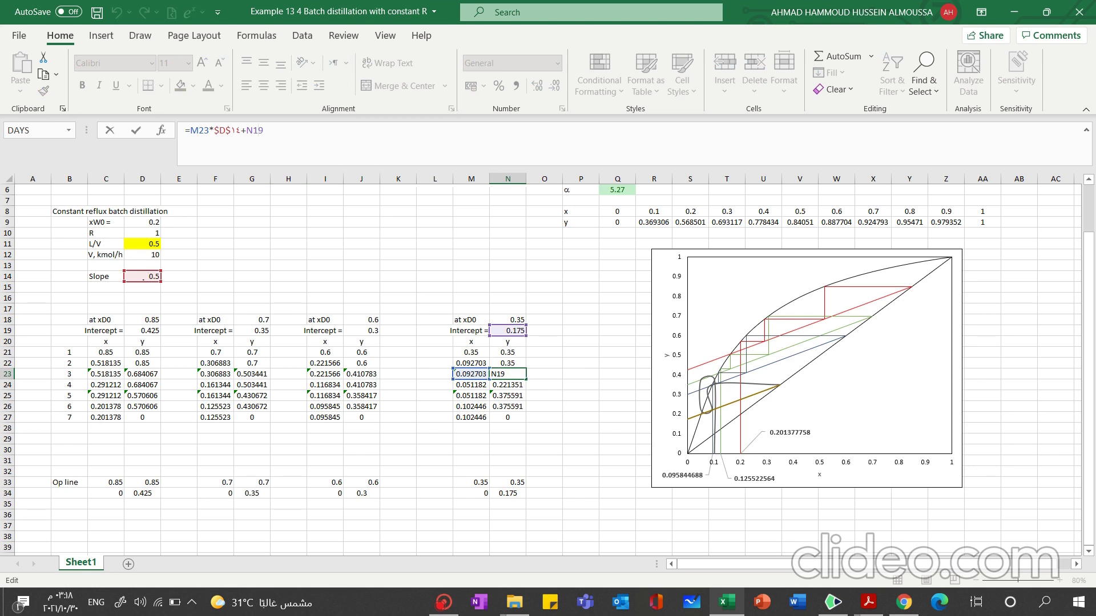
drag(246, 130, 264, 130)
key(F4)
key(Return)
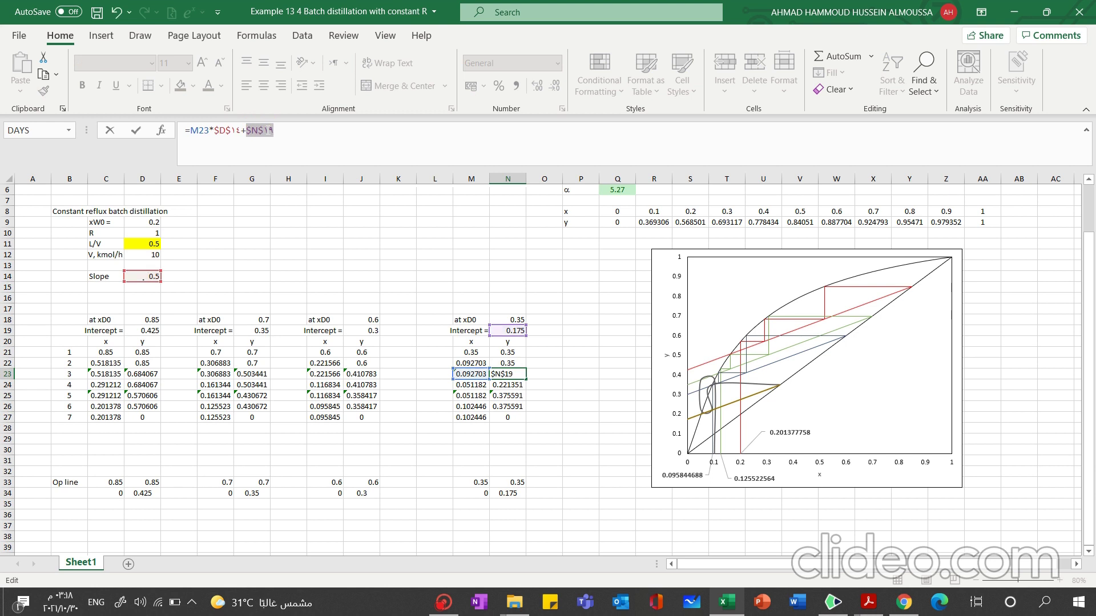
Copy the corrected N23 formula into N25 and check N26
click(507, 372)
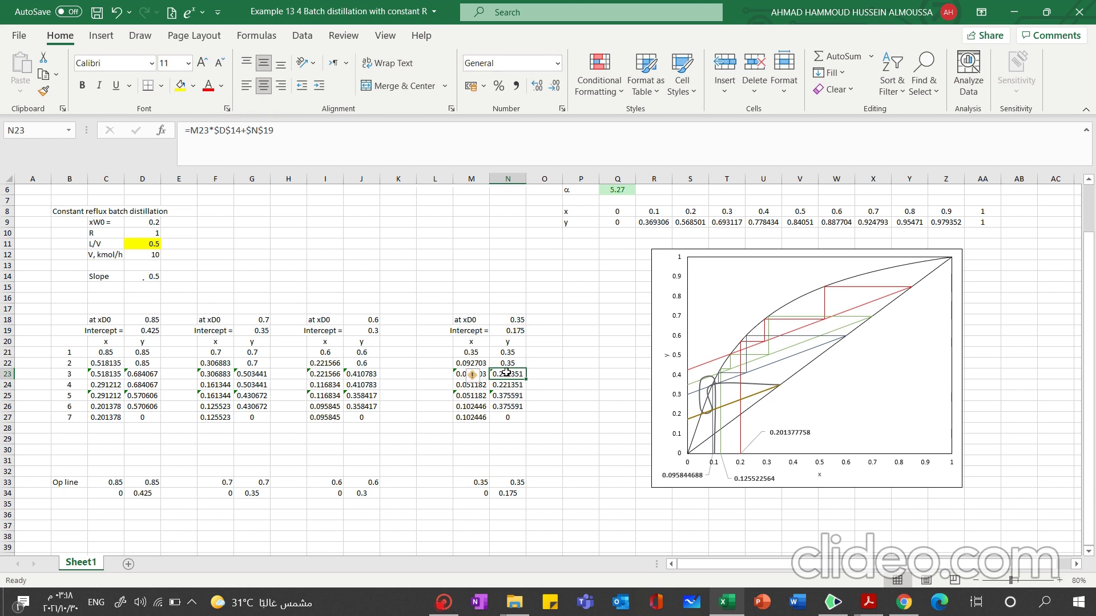
key(ctrl+c)
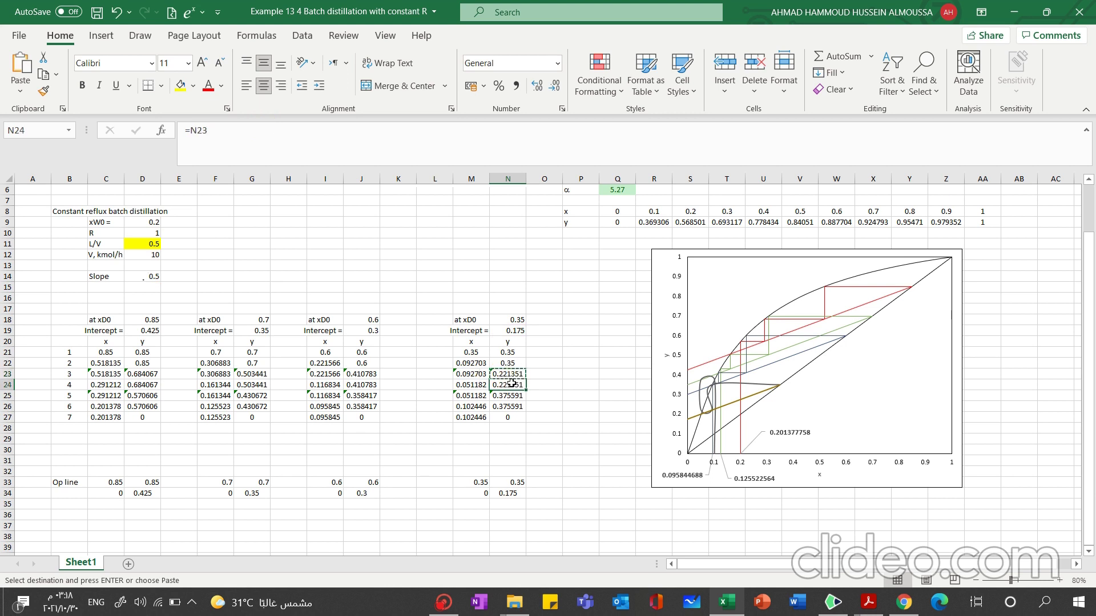
click(510, 397)
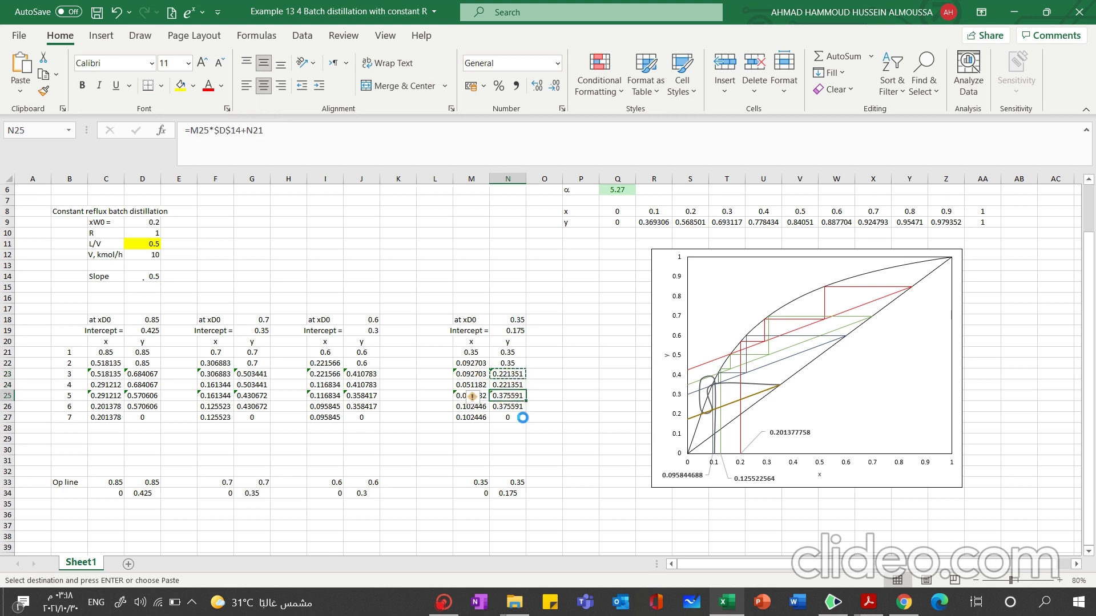
key(ctrl+v)
click(509, 407)
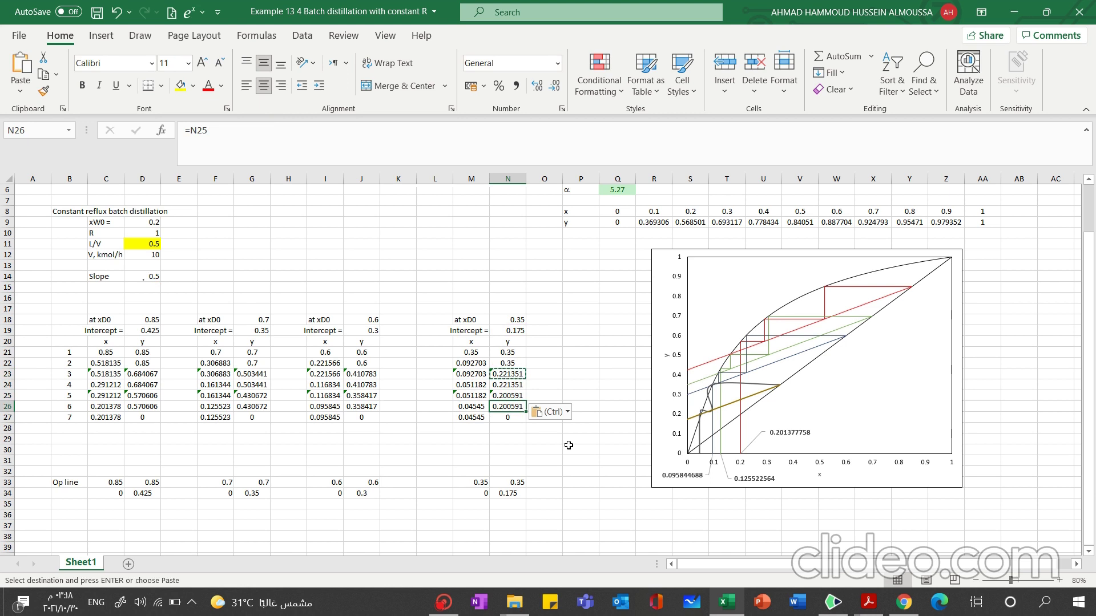
click(543, 451)
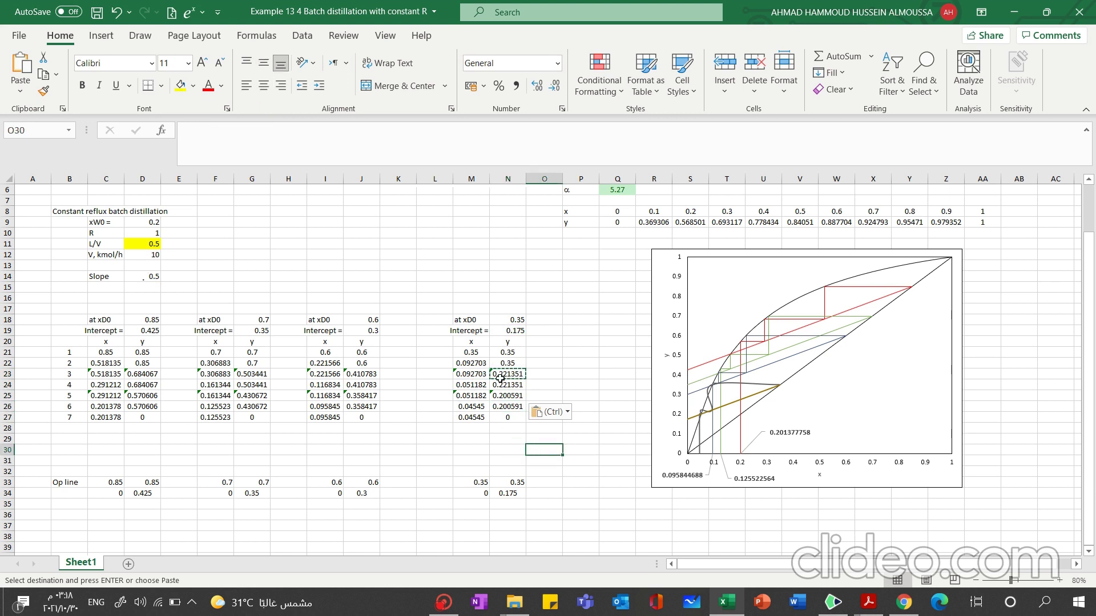
Inspect the x formulas in M23 and M22
click(466, 376)
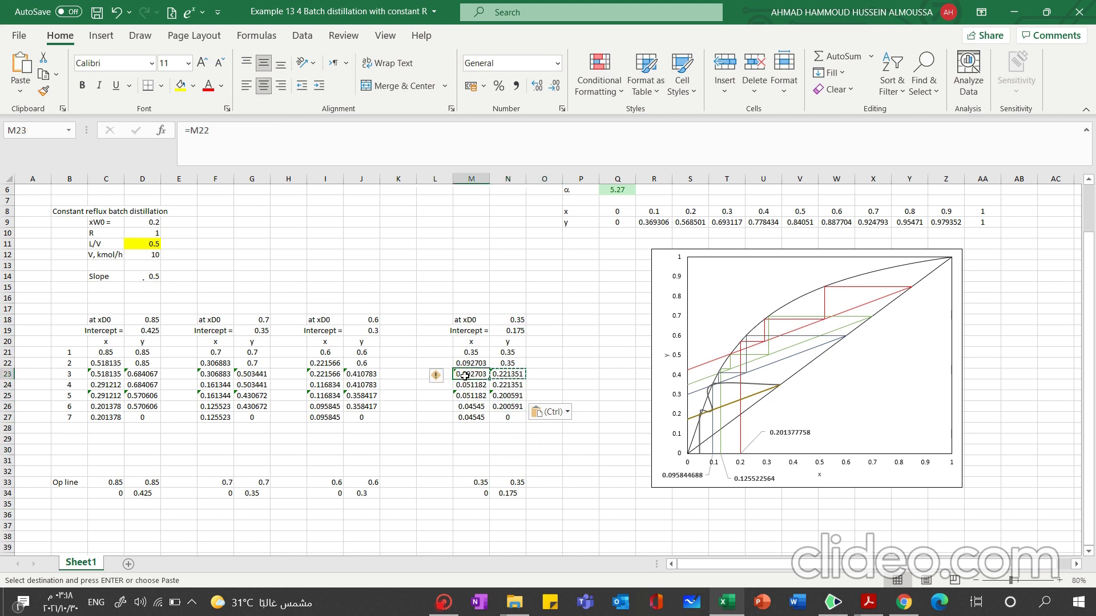
key(Up)
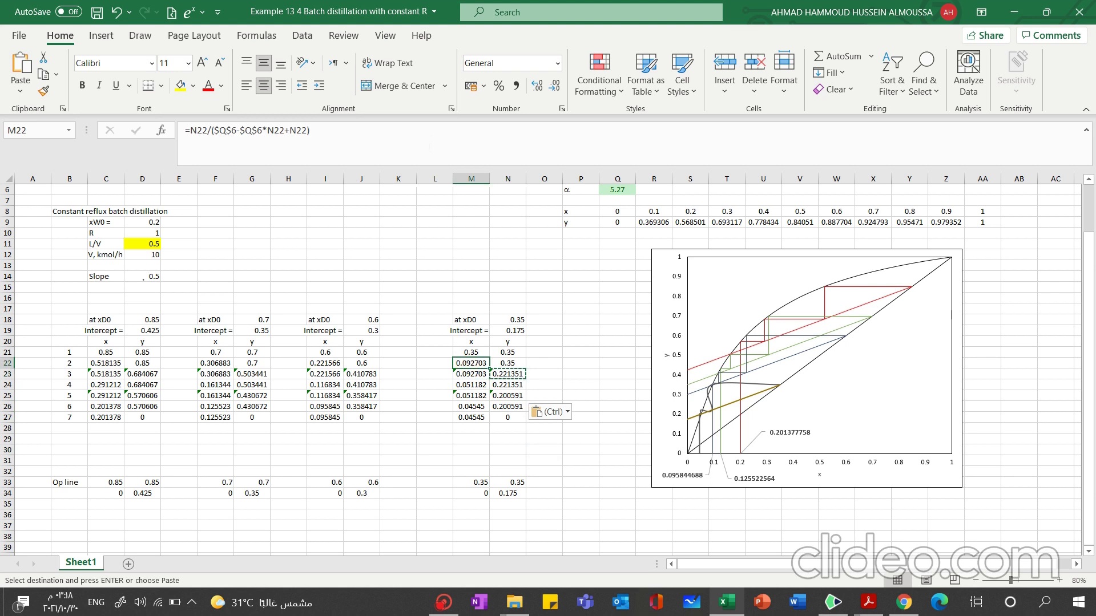
click(432, 138)
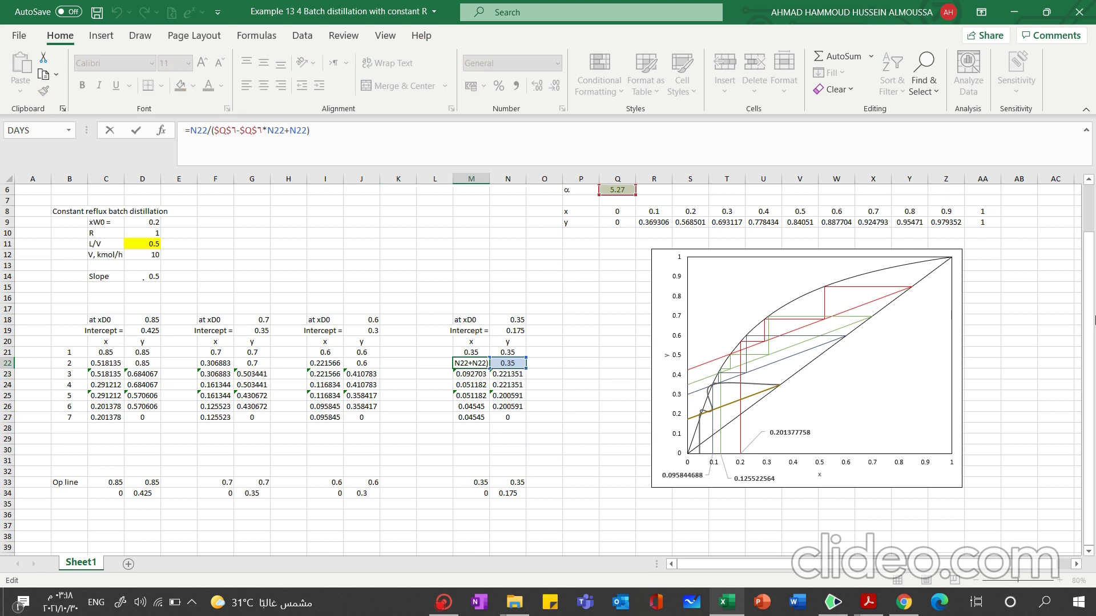
drag(1093, 320, 1089, 242)
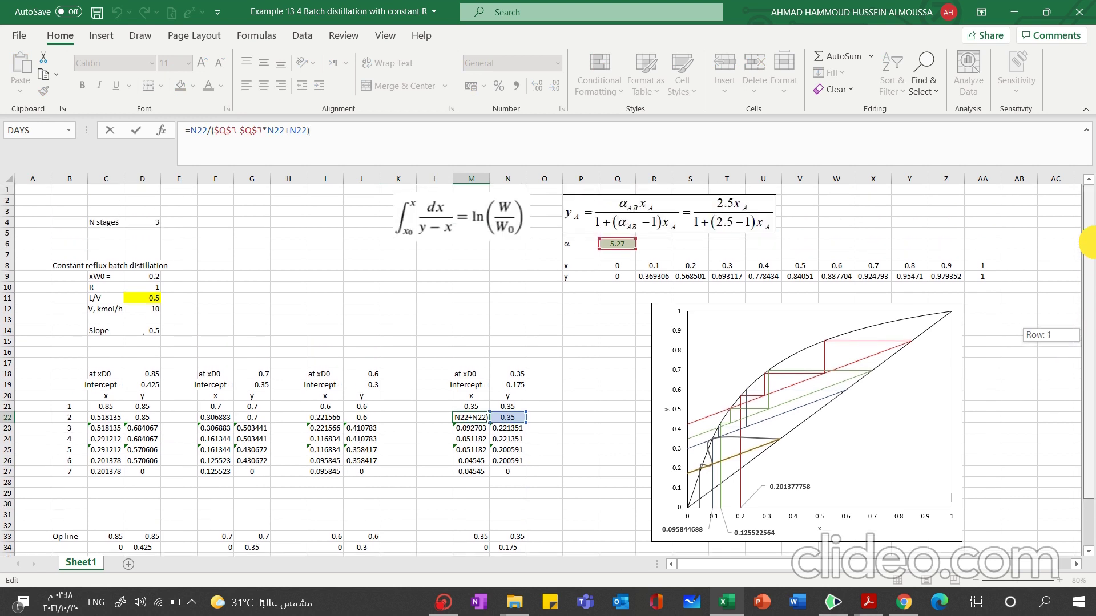
Bring up the McCabe-Thiele chart's data source settings
click(539, 319)
click(757, 441)
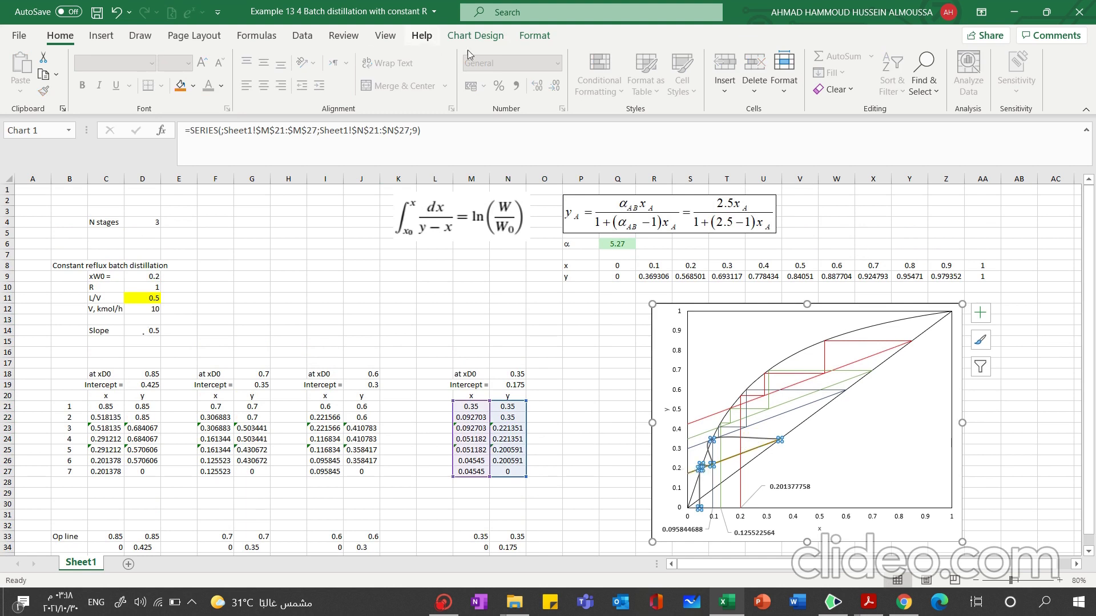
click(484, 36)
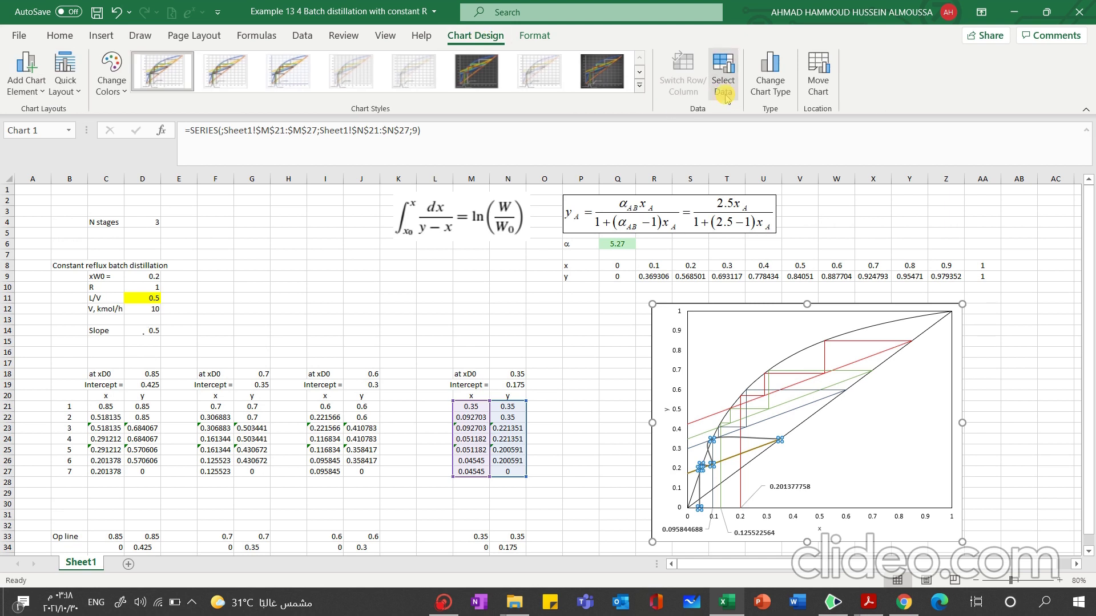
click(723, 74)
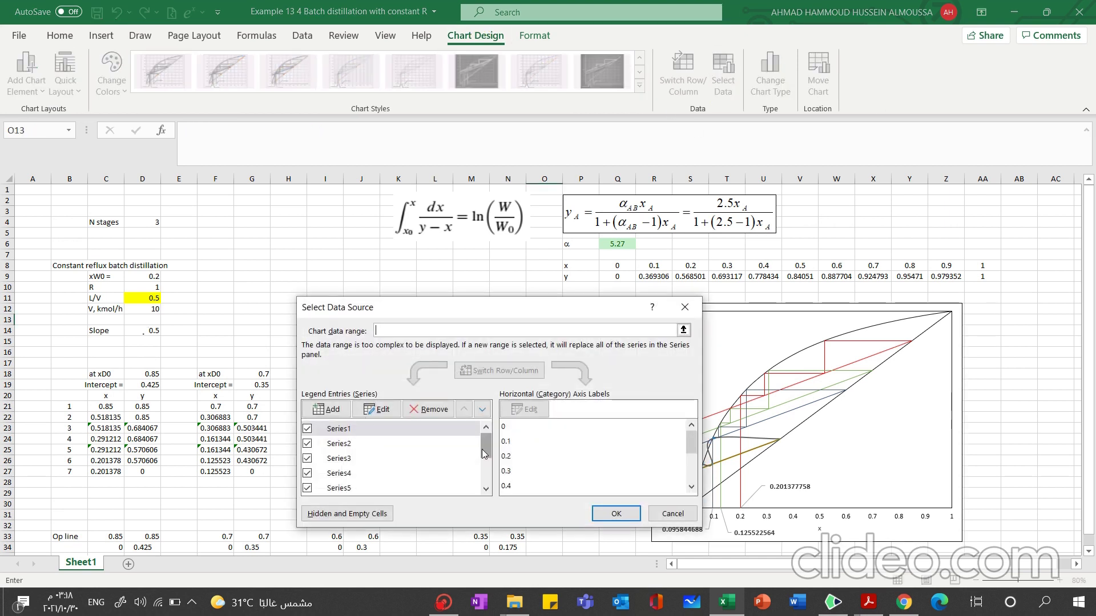
drag(484, 452, 485, 477)
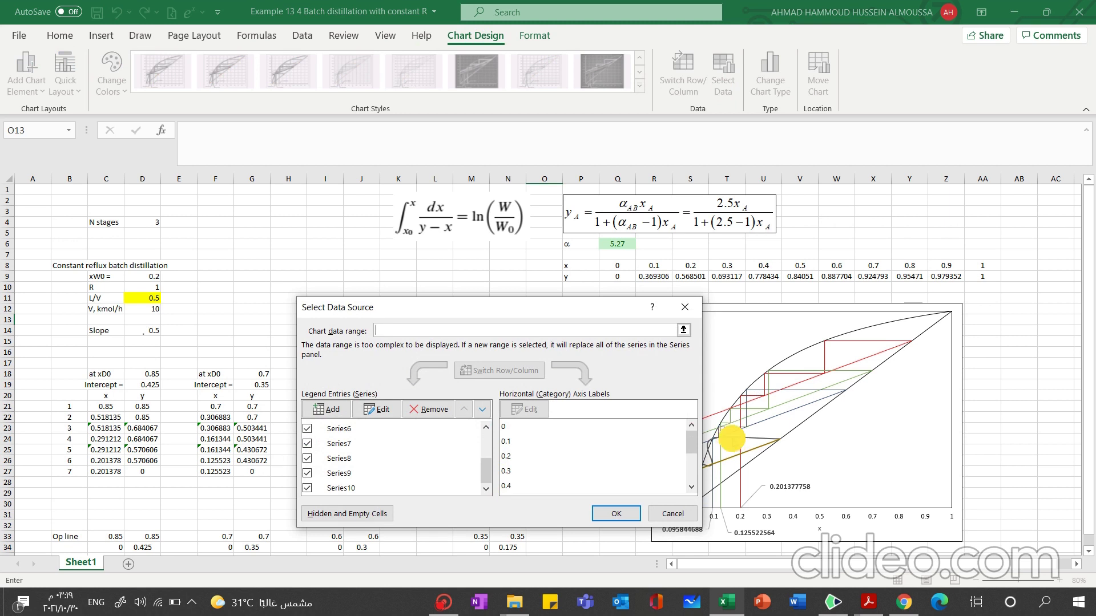
Uncheck Series9 and Series10 in the legend entries and apply
click(306, 474)
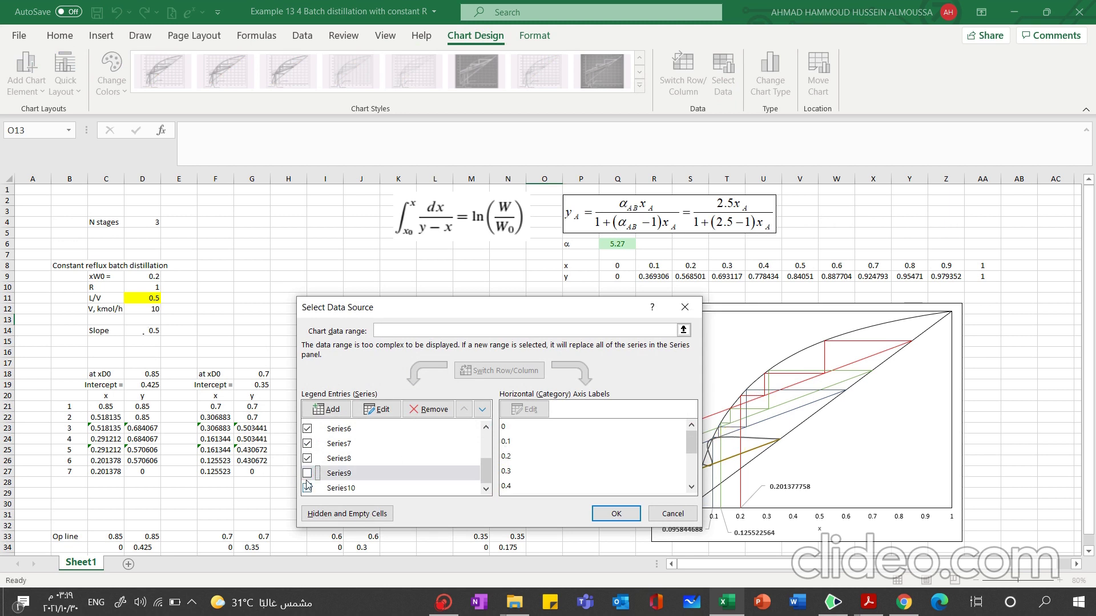
click(306, 473)
click(307, 474)
click(307, 473)
click(306, 489)
click(307, 473)
click(487, 472)
click(607, 519)
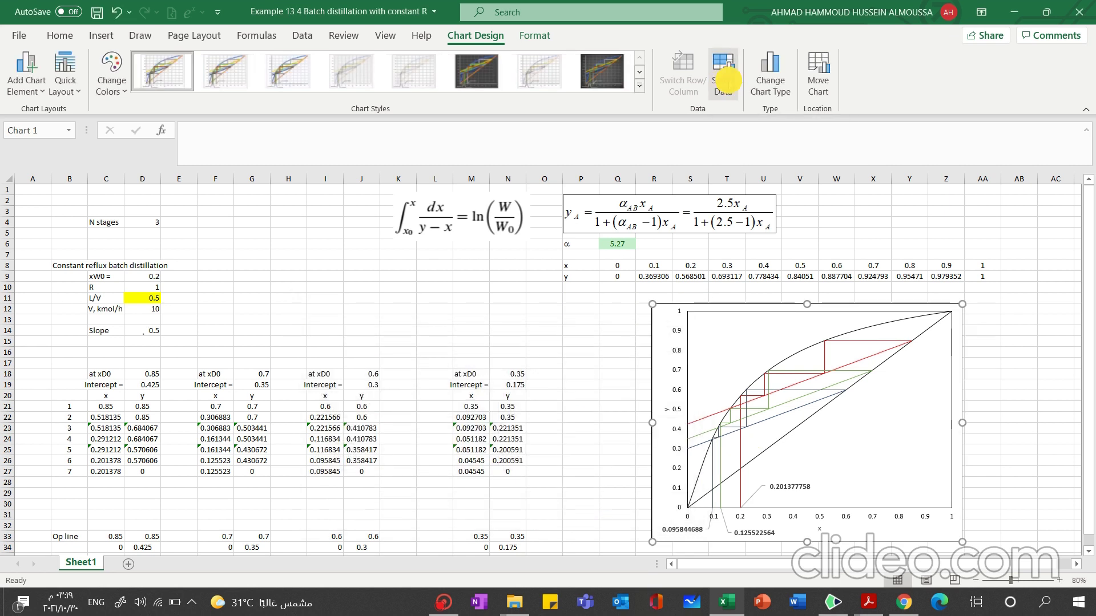
click(723, 80)
Add a chart series with X values M21:M27 and Y values N21:N27
click(326, 409)
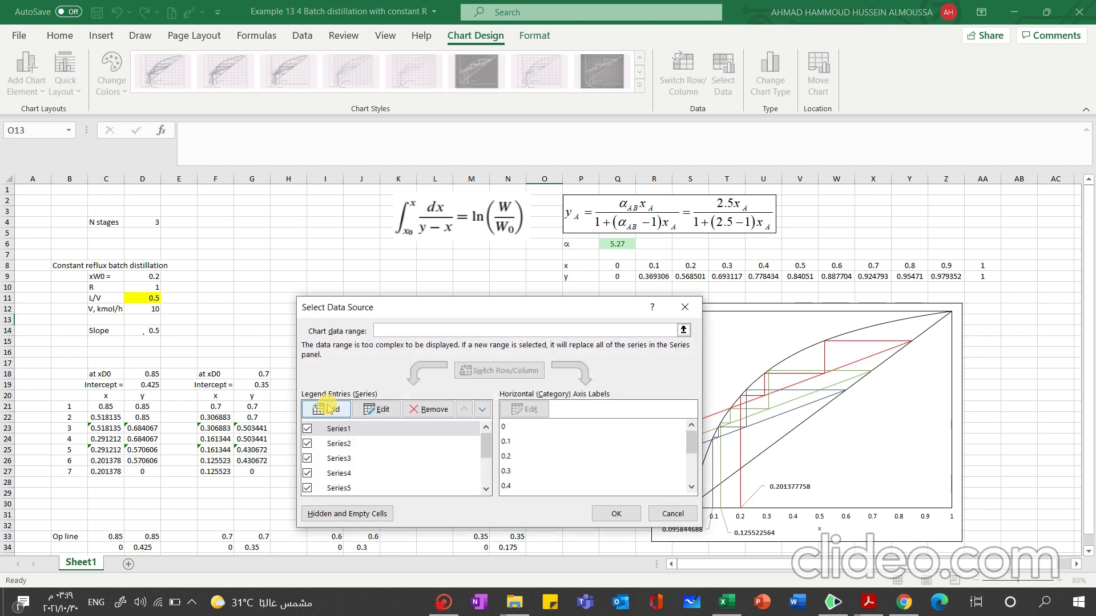
click(529, 417)
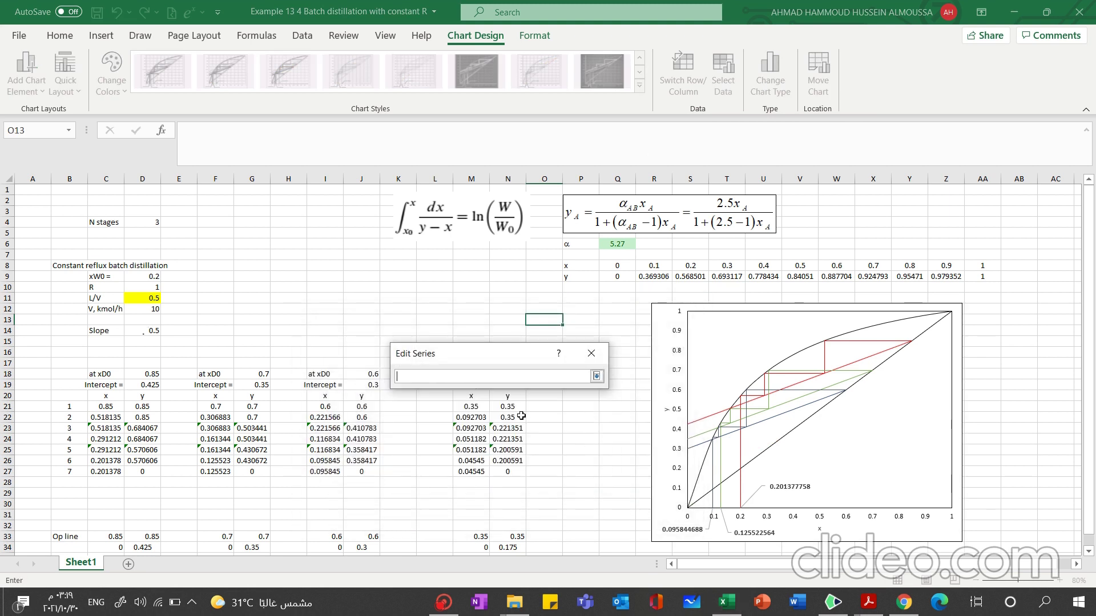
drag(465, 408, 471, 472)
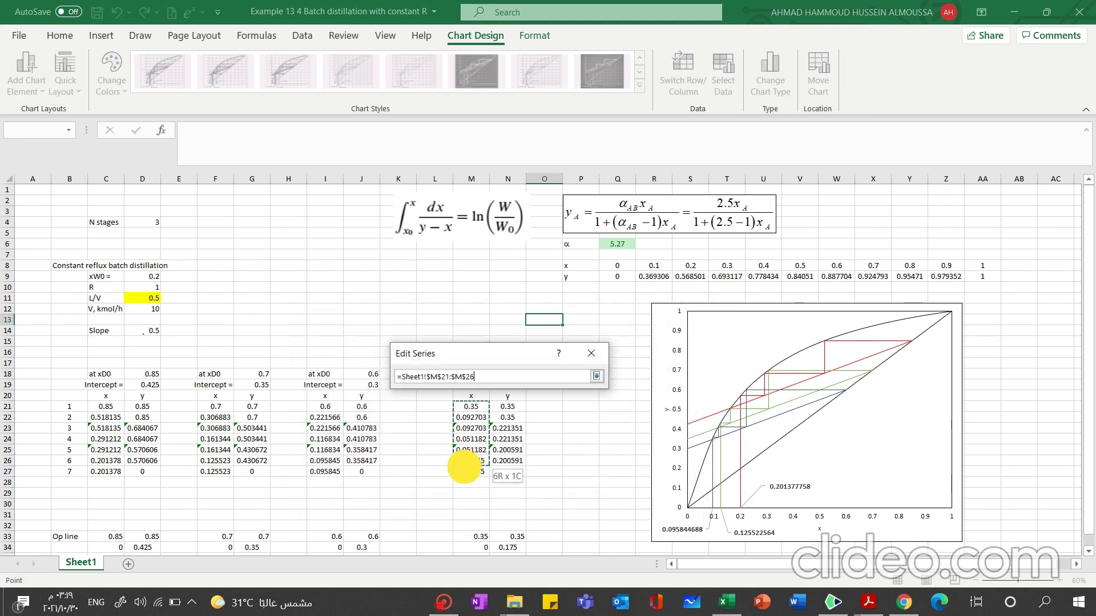
click(596, 376)
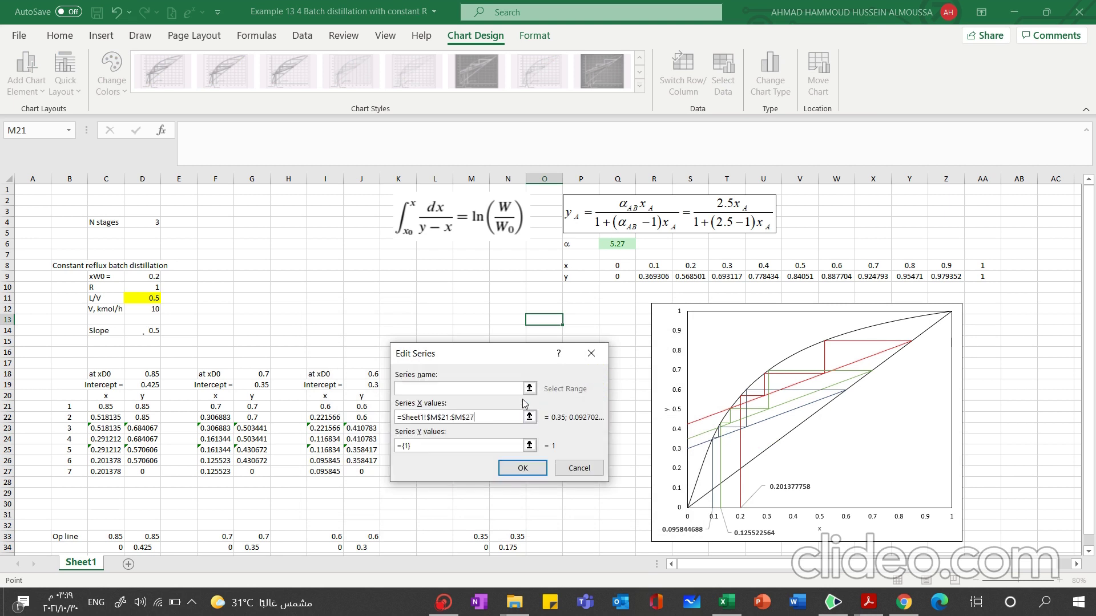
click(529, 446)
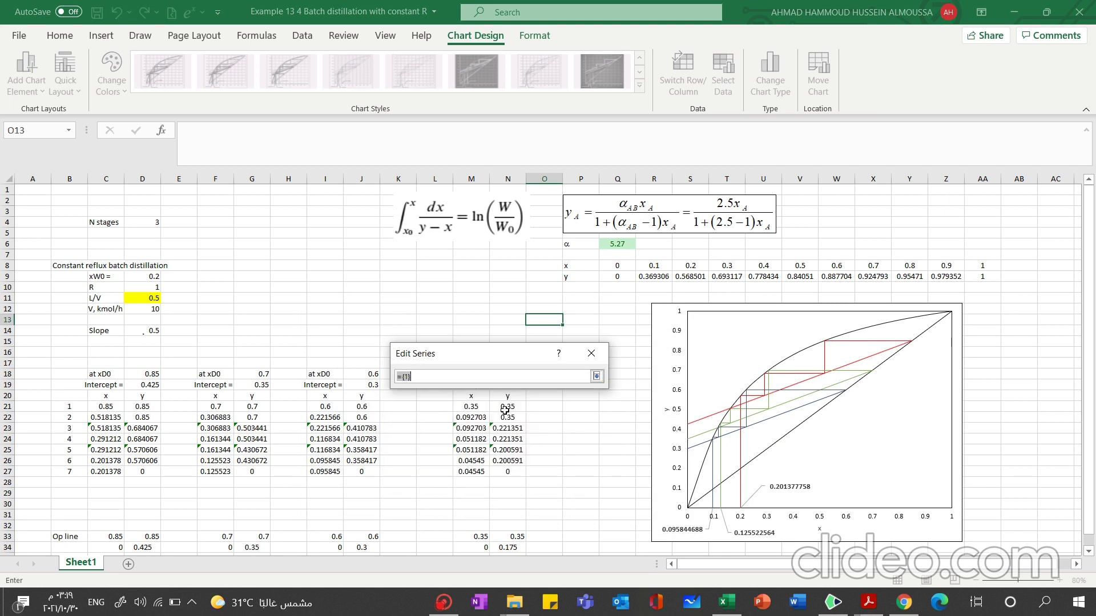
drag(505, 409, 508, 471)
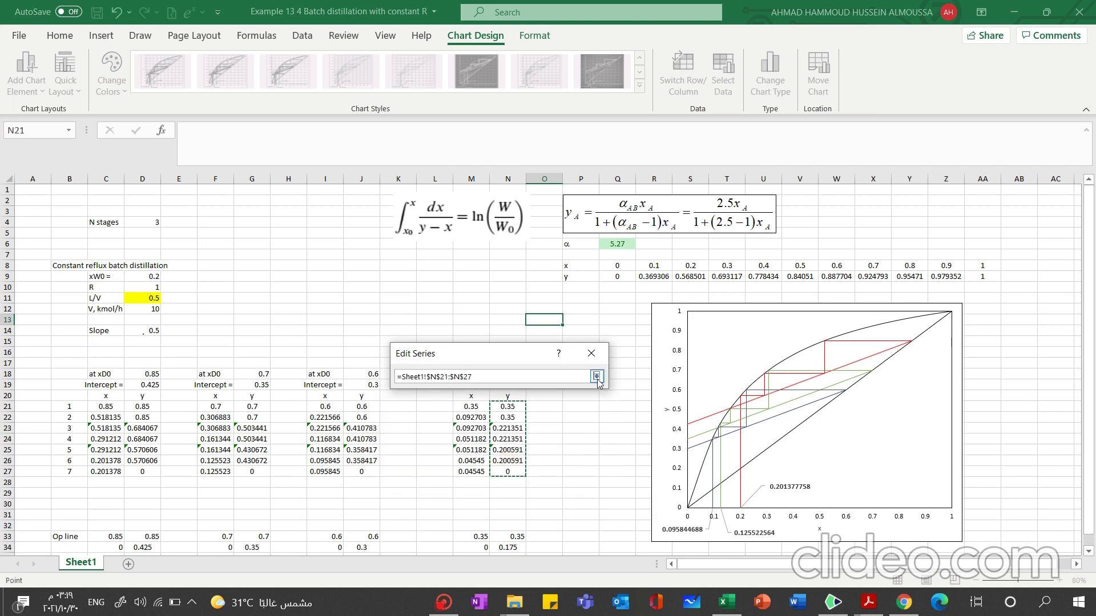
click(596, 376)
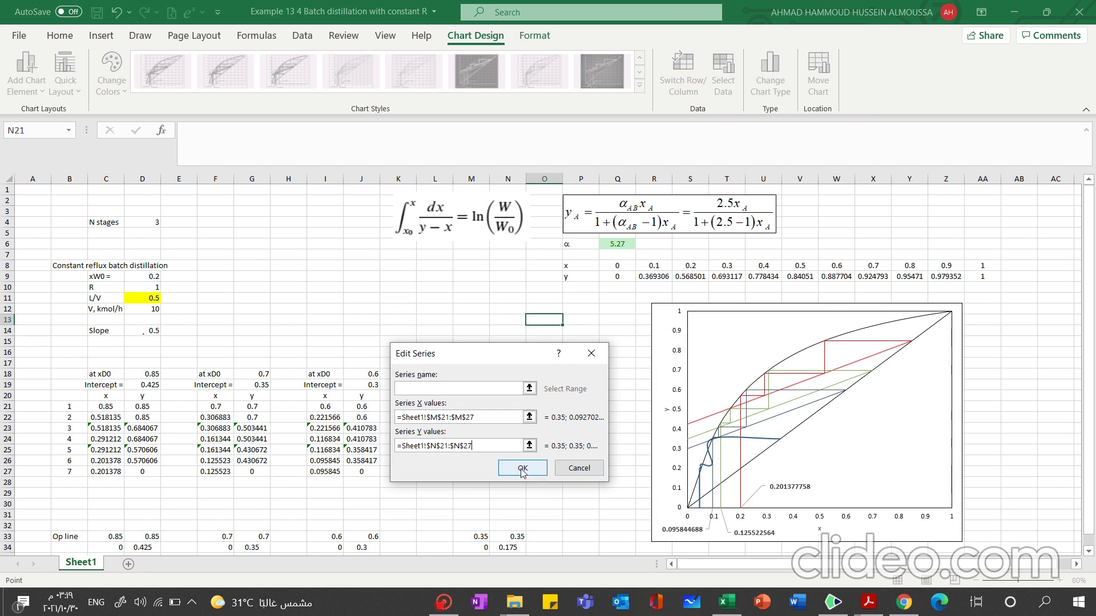
click(523, 468)
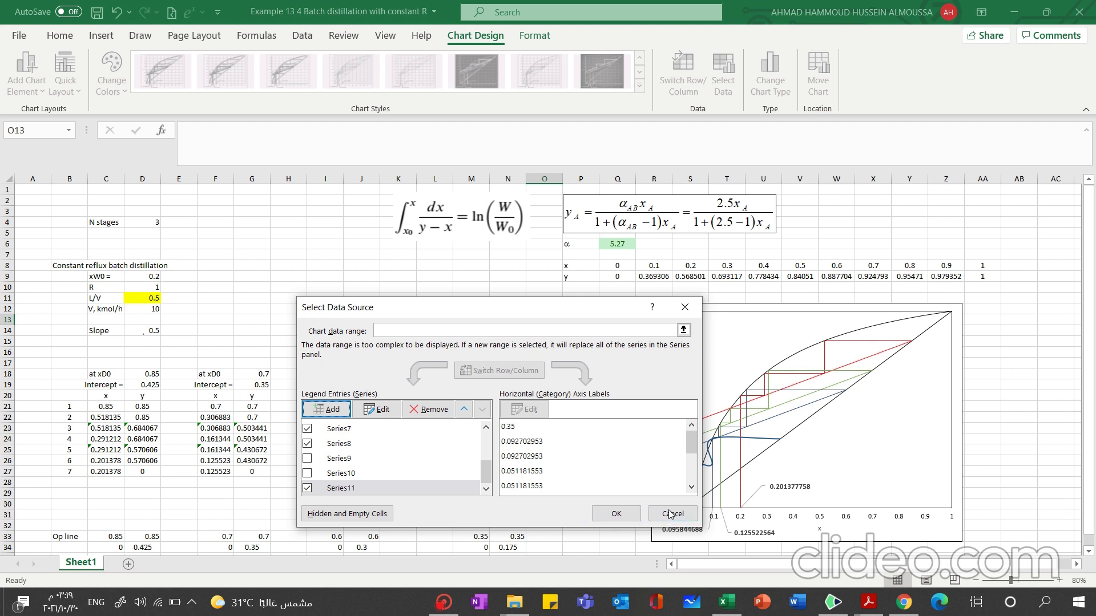
click(616, 513)
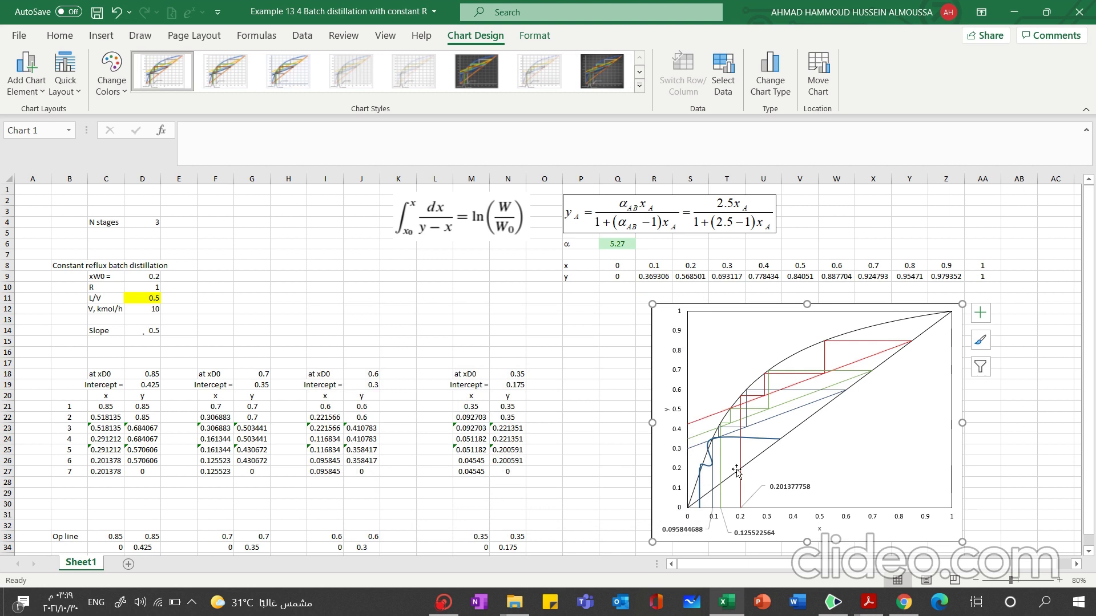
Select the new blue staircase on the chart, then the M33:N33 values
click(756, 440)
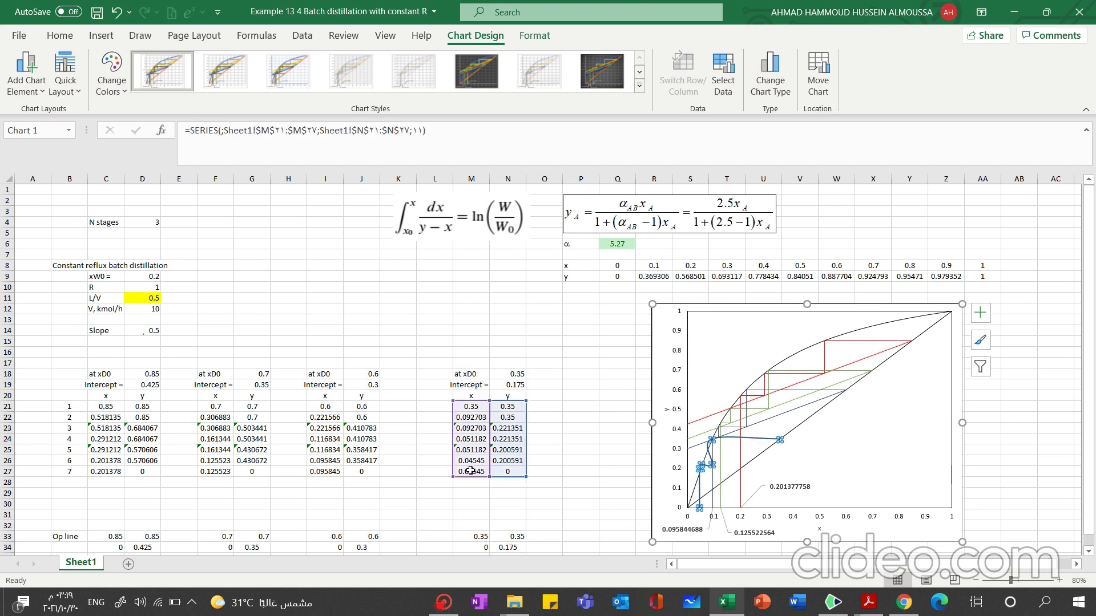
click(707, 453)
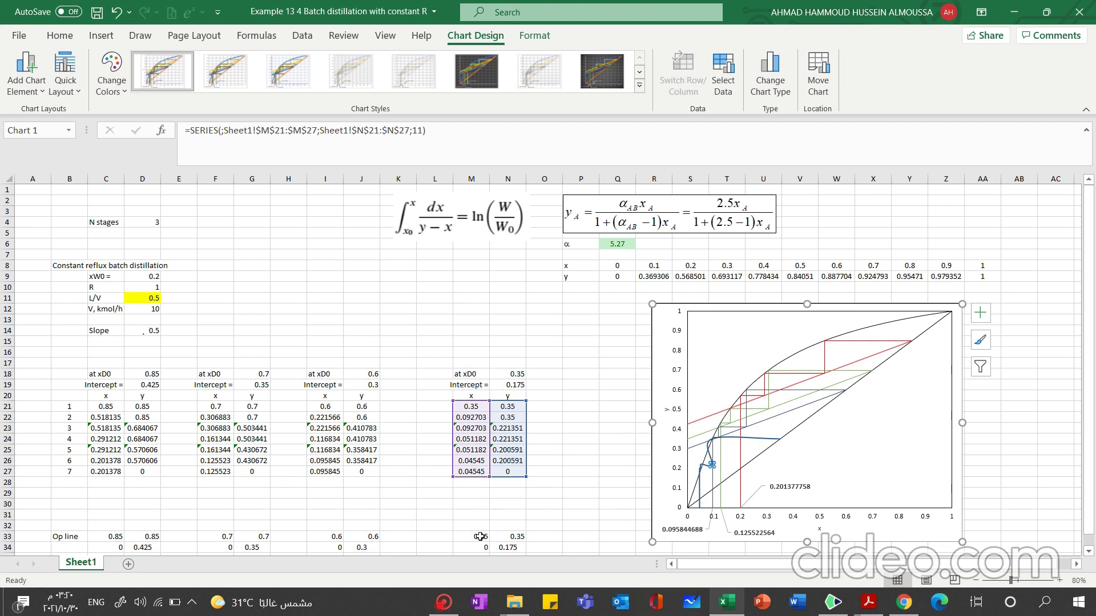
mouse_move(481, 538)
mouse_down()
mouse_move(510, 538)
mouse_move(513, 549)
mouse_up()
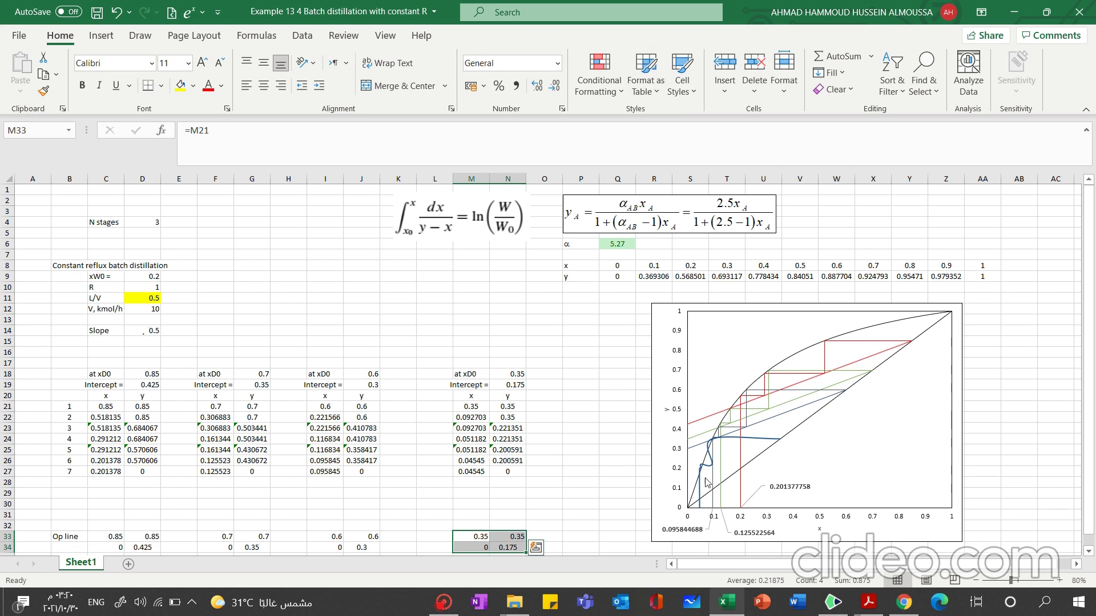
Add Series12 plotting X values M33:M34 against Y values N33:N34
click(741, 474)
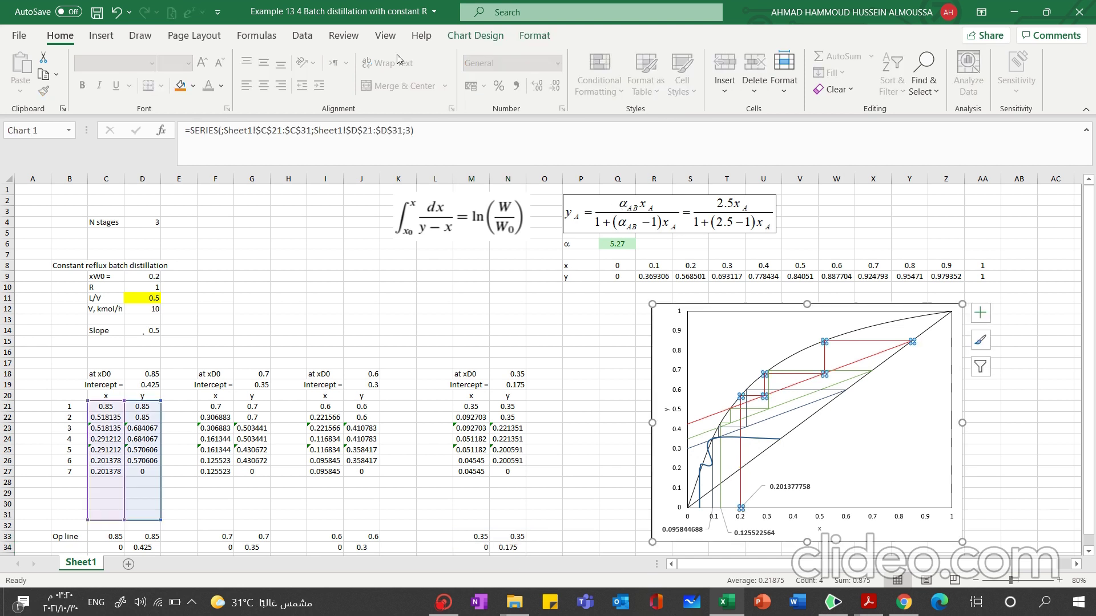
click(461, 36)
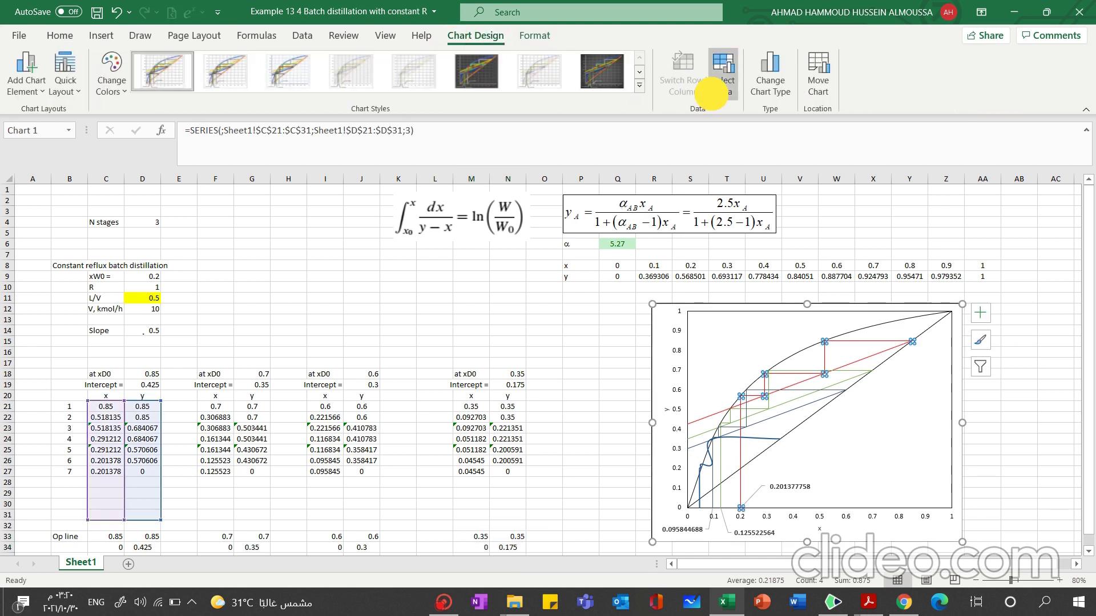
click(722, 71)
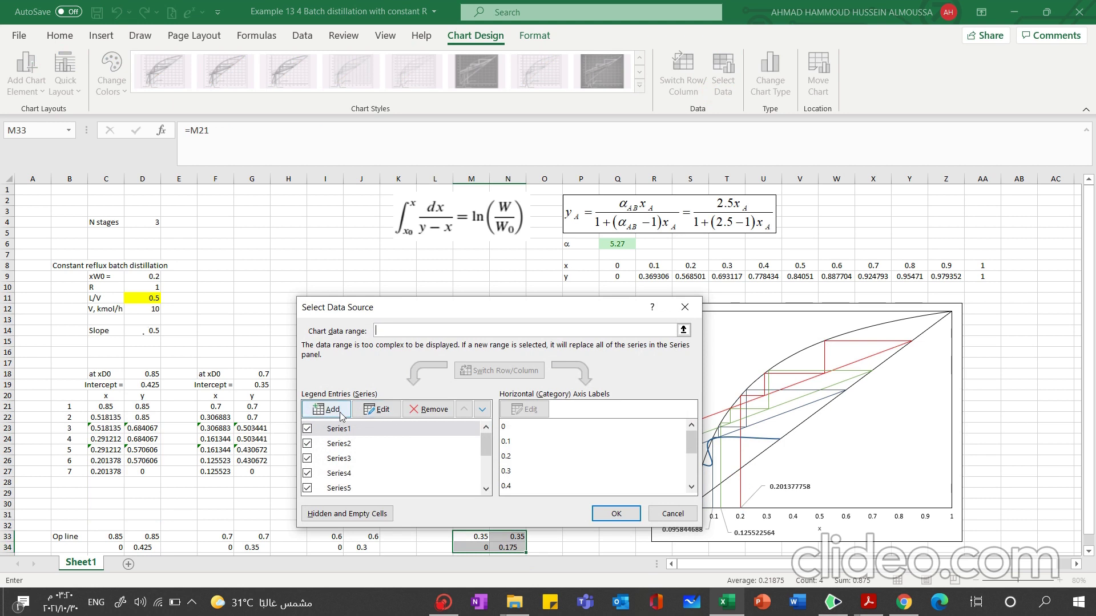
click(326, 410)
click(529, 417)
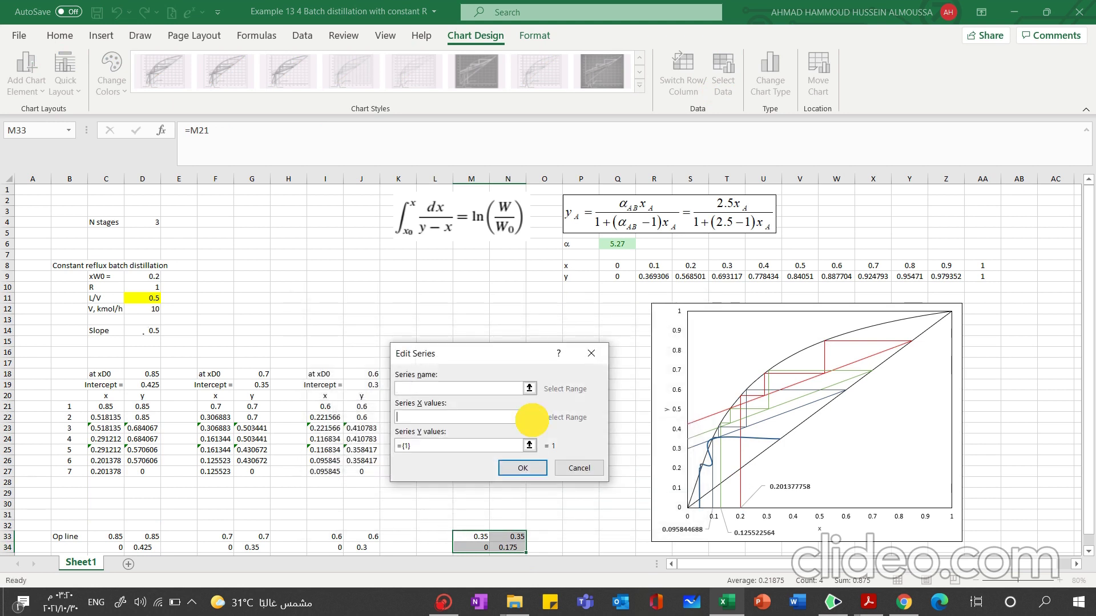
click(462, 538)
drag(463, 538, 463, 548)
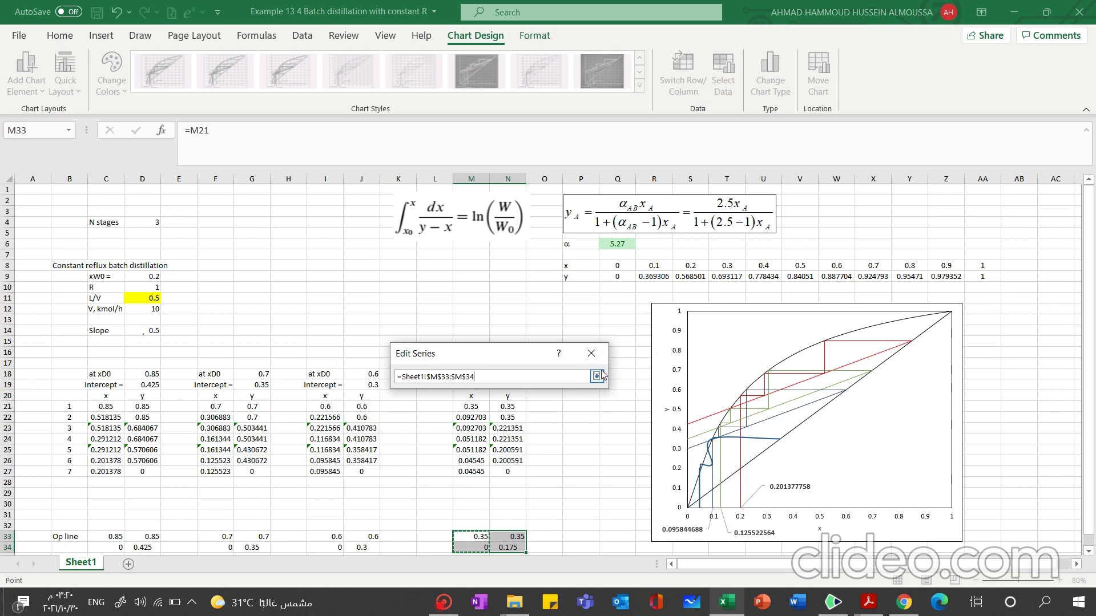
click(596, 377)
click(529, 446)
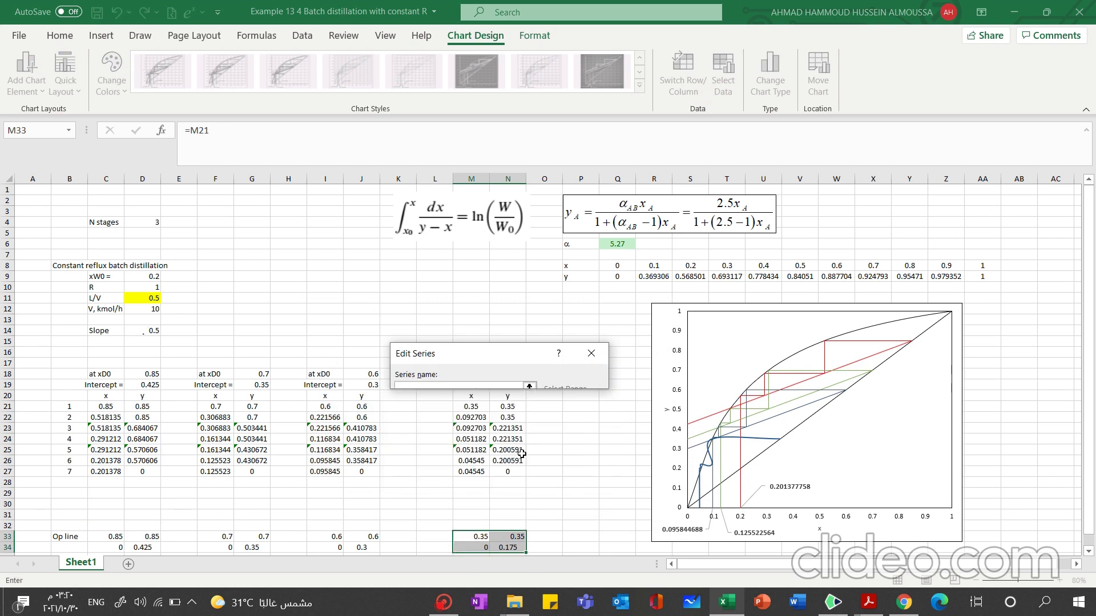
drag(507, 537, 509, 550)
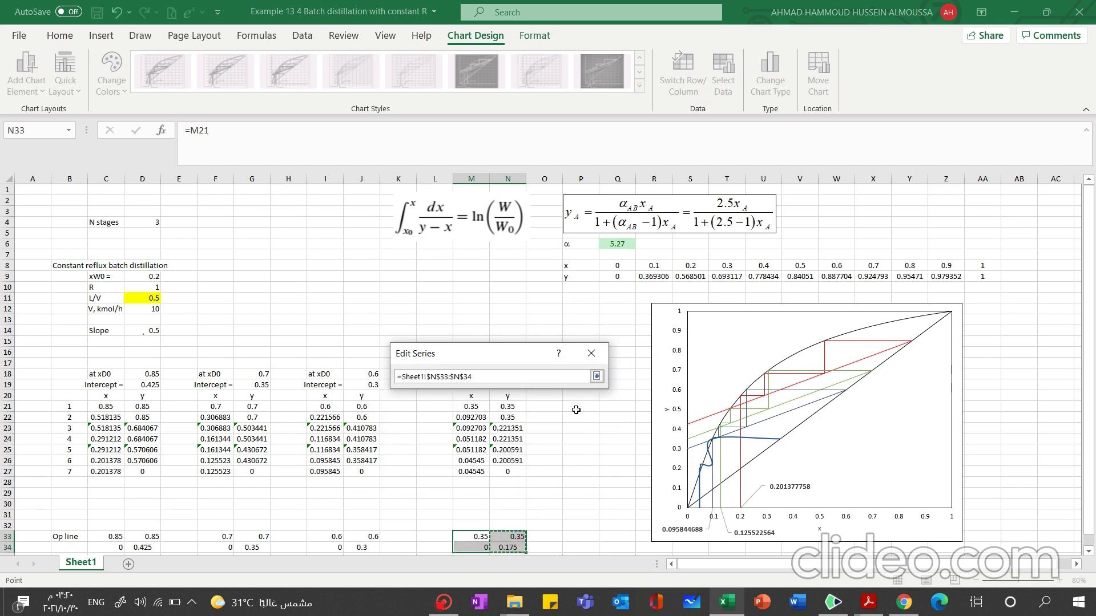
click(597, 377)
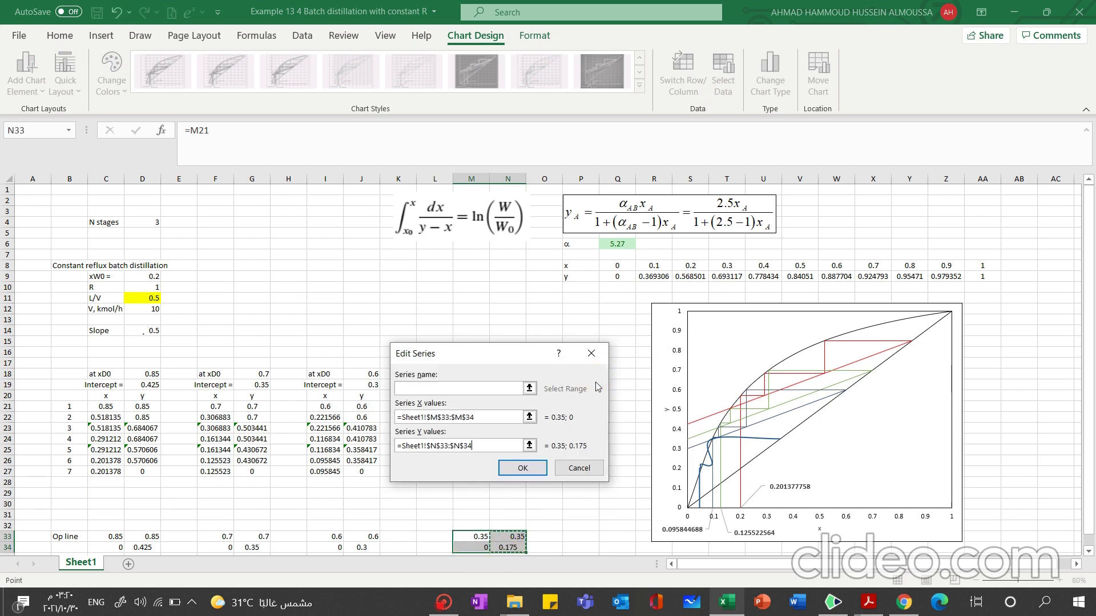
click(524, 469)
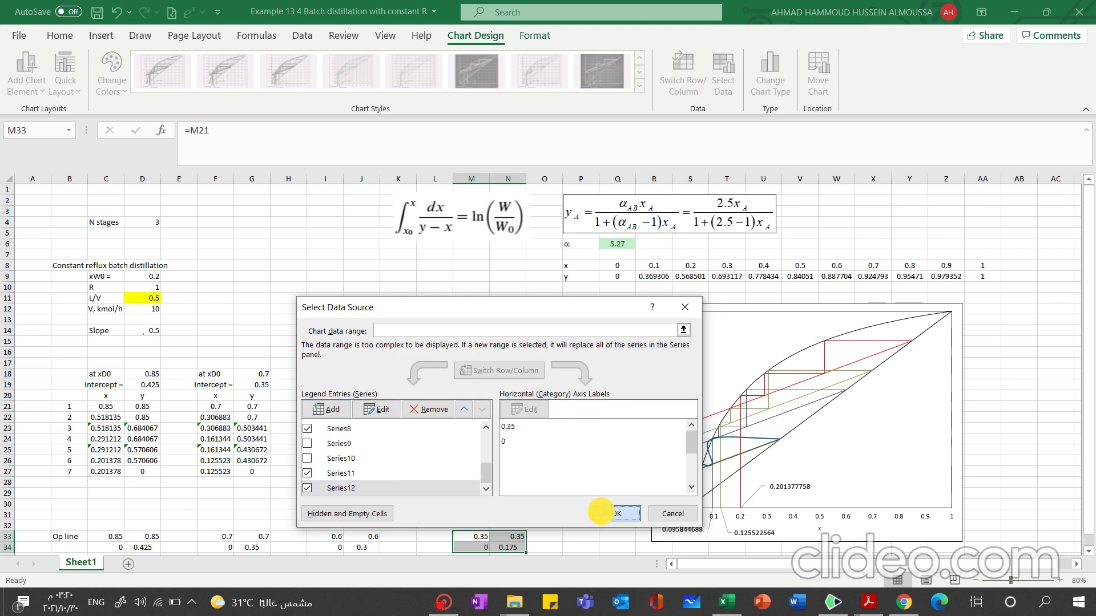
click(602, 511)
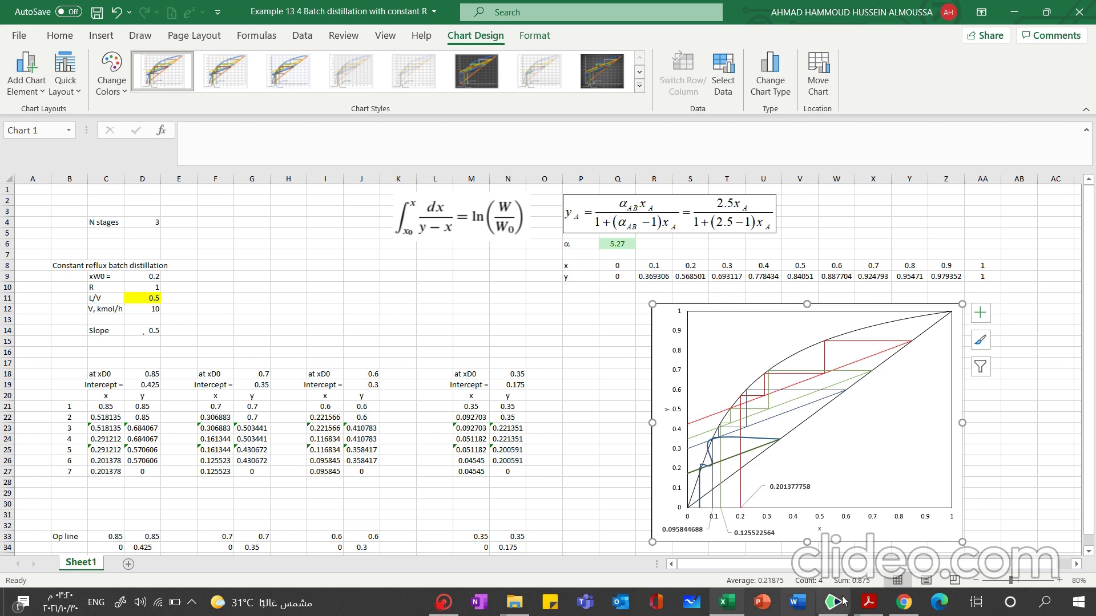
Verify the M26–M27 staircase formulas and 0.35 series range, then show slide 20
click(467, 473)
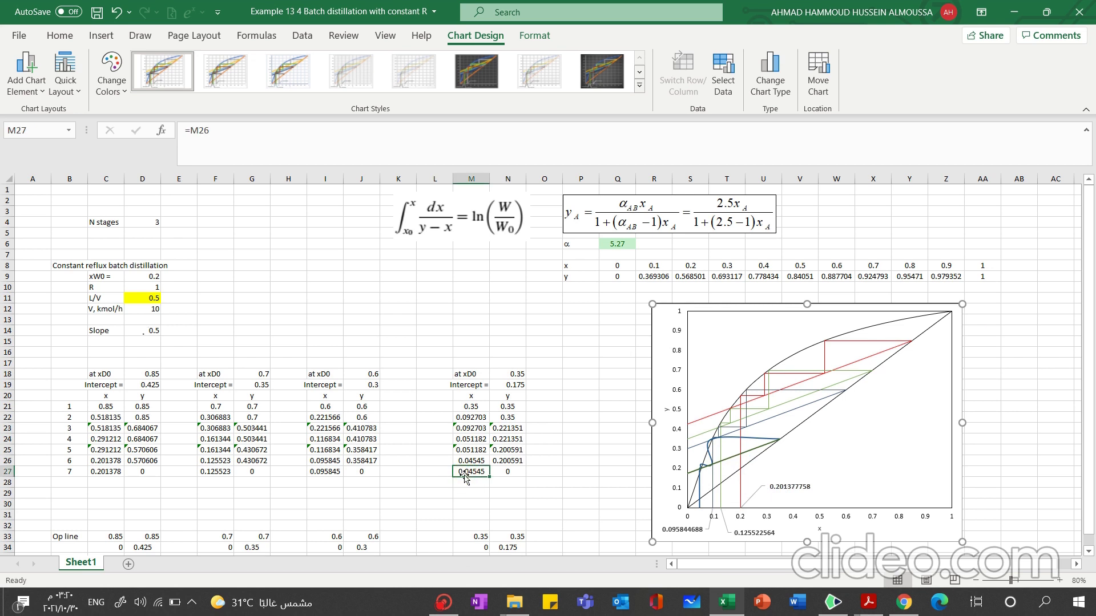
click(839, 610)
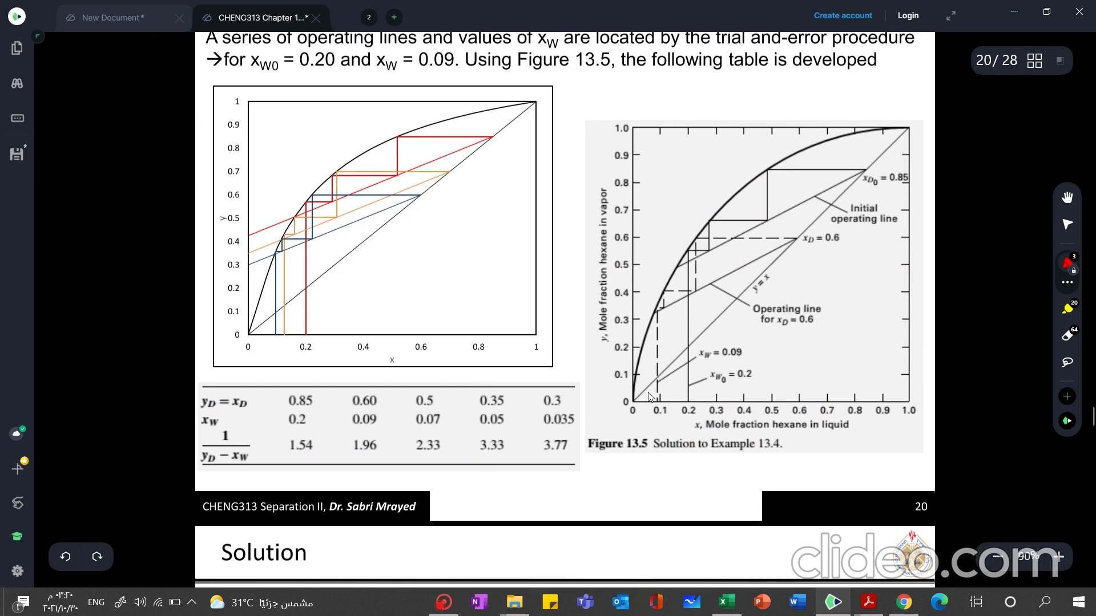
click(1014, 12)
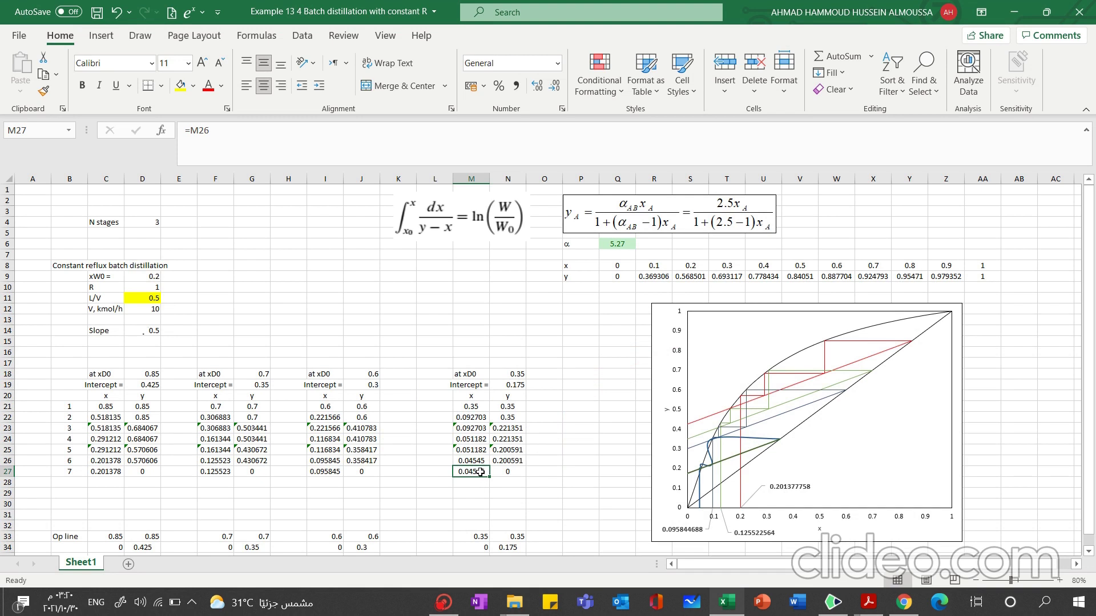
click(477, 461)
key(Down)
click(477, 461)
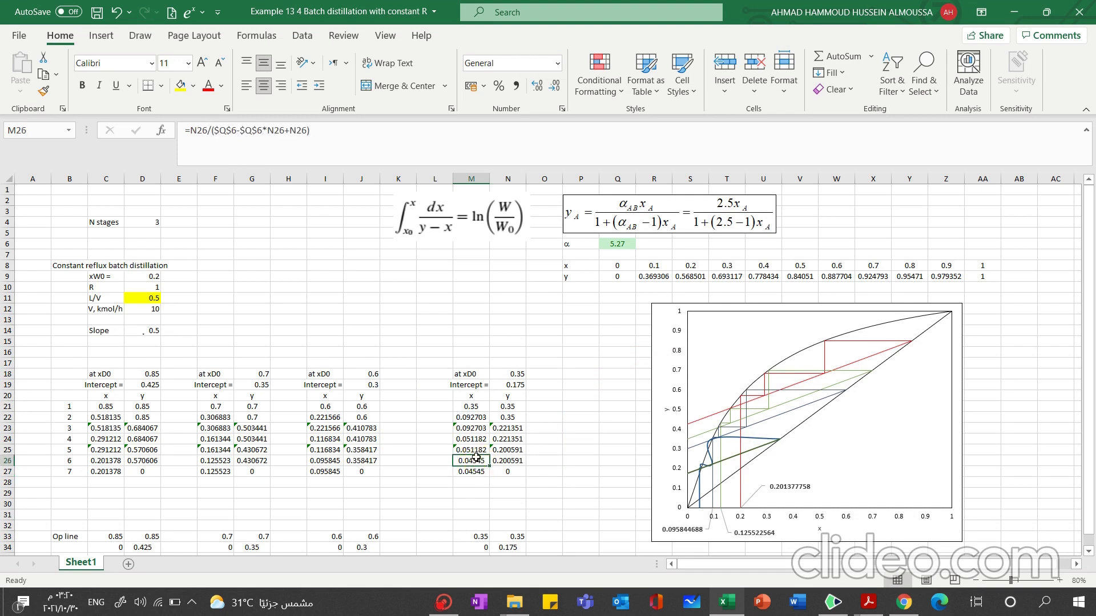
click(712, 445)
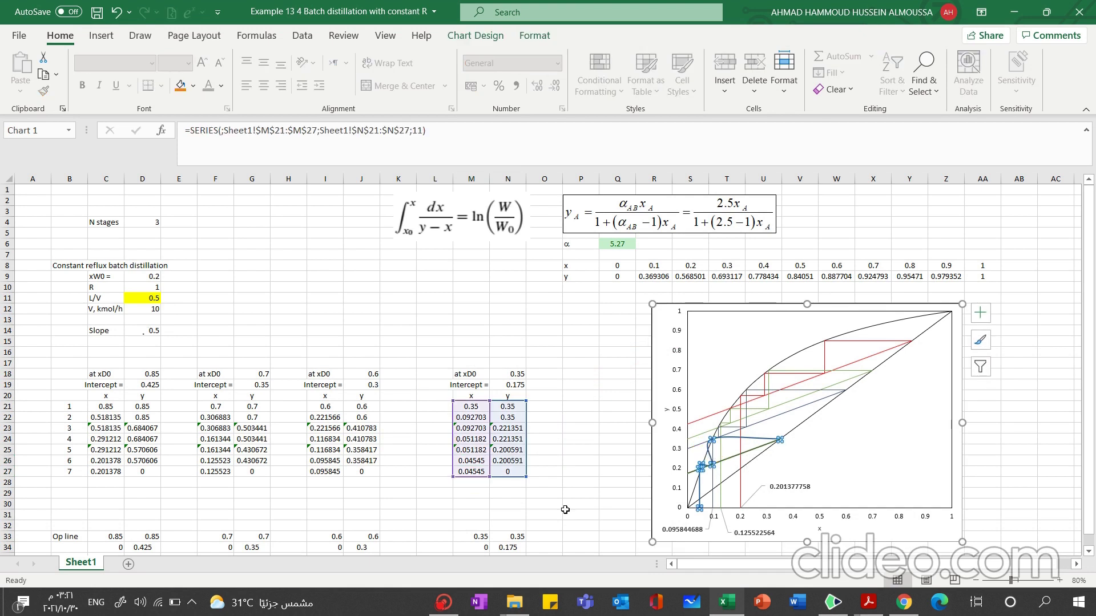
click(547, 512)
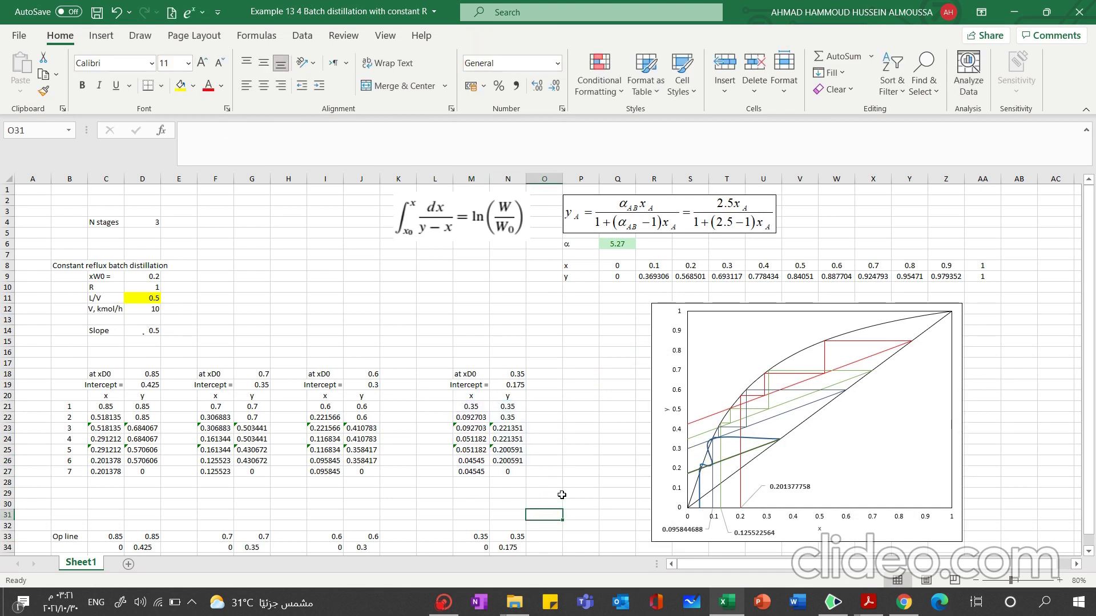
click(469, 472)
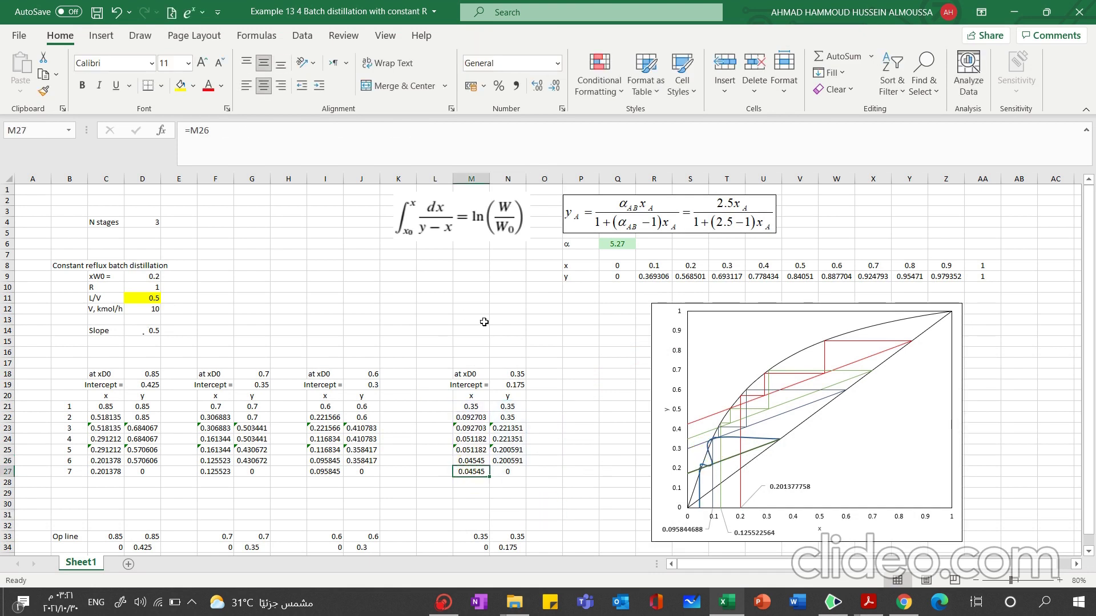
drag(1088, 285, 1076, 361)
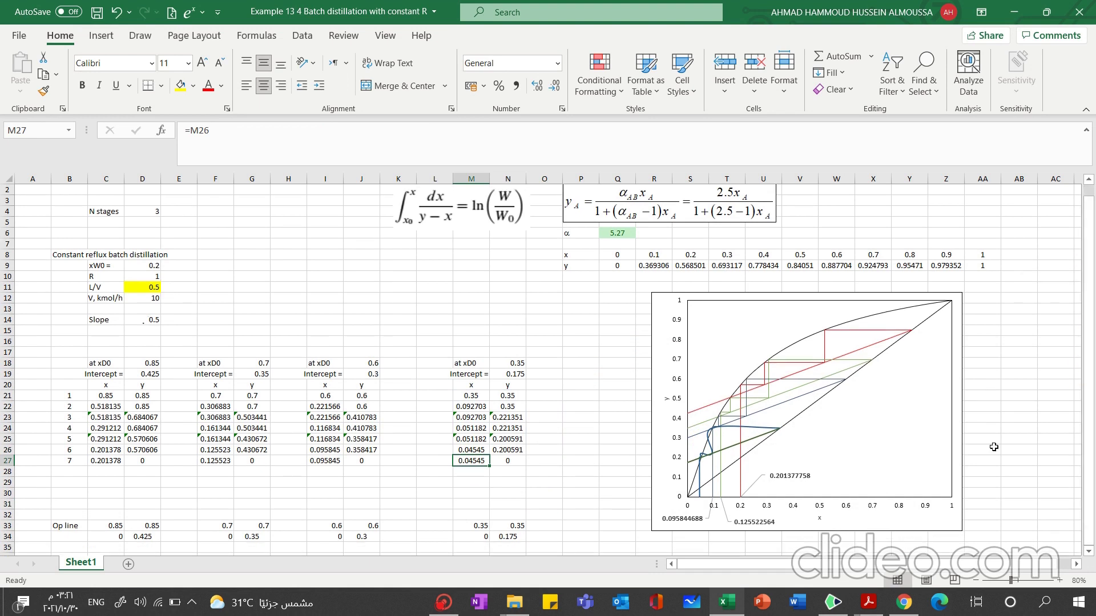
click(833, 602)
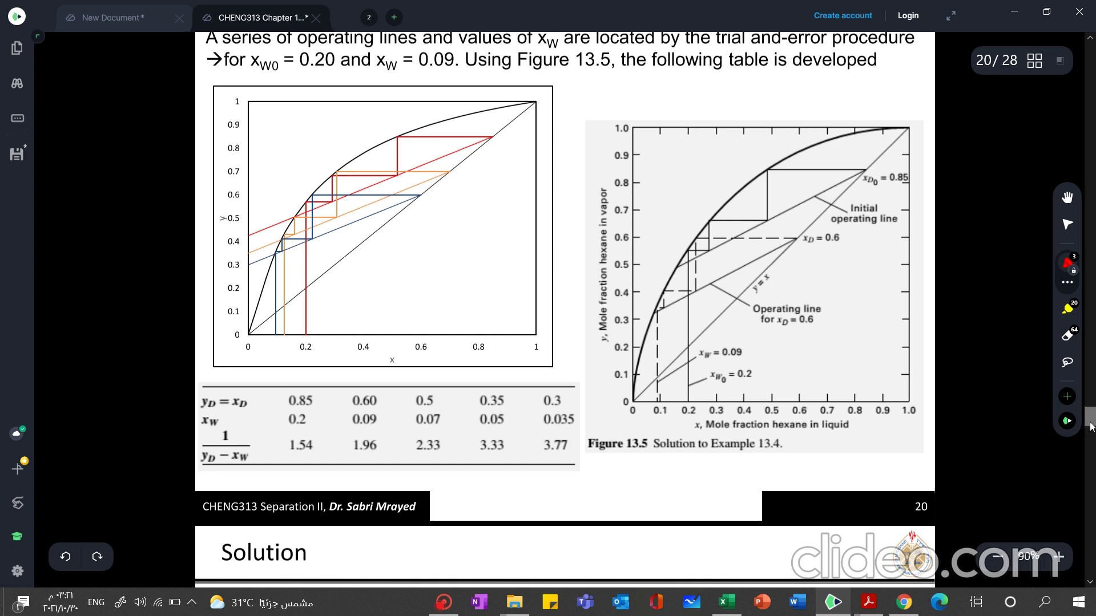
Scroll from slide 20 to slide 21 'Solution', showing the 4.4 h distillation time
click(1091, 442)
scroll(1091, 442, down, 2)
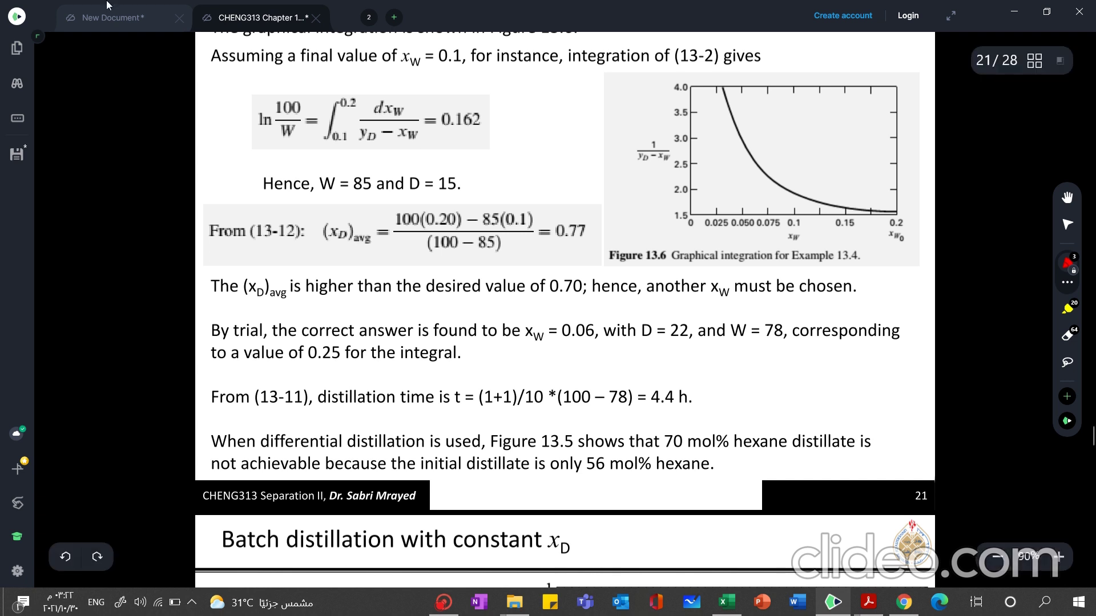
On the handwritten notes, write ln(W/W0) = ∫ with upper limit xw in red
click(142, 23)
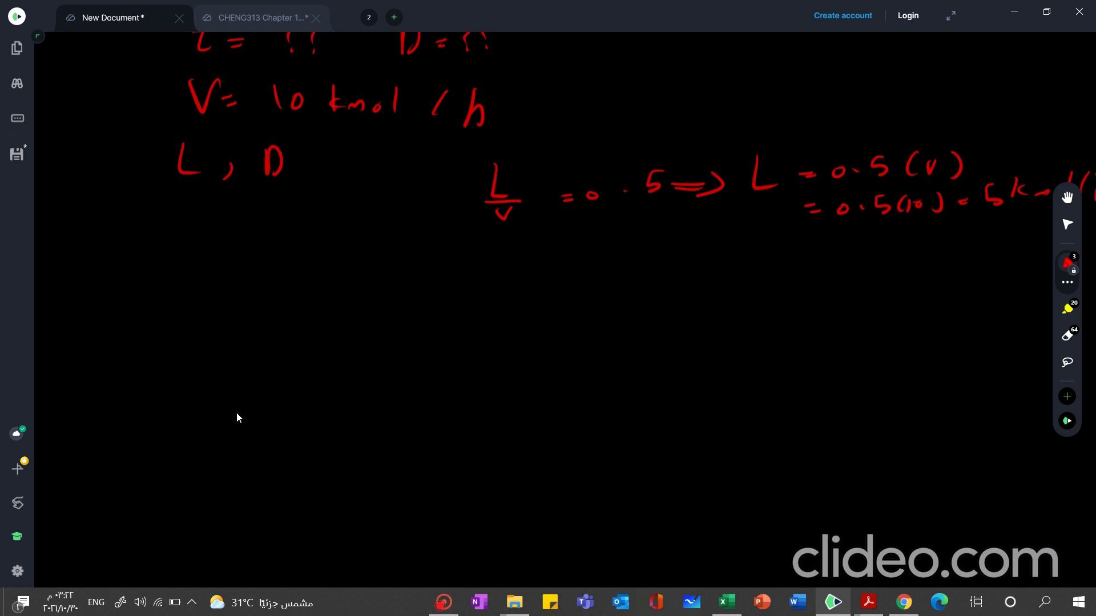
mouse_move(256, 301)
mouse_down()
mouse_move(288, 324)
mouse_move(318, 326)
mouse_up()
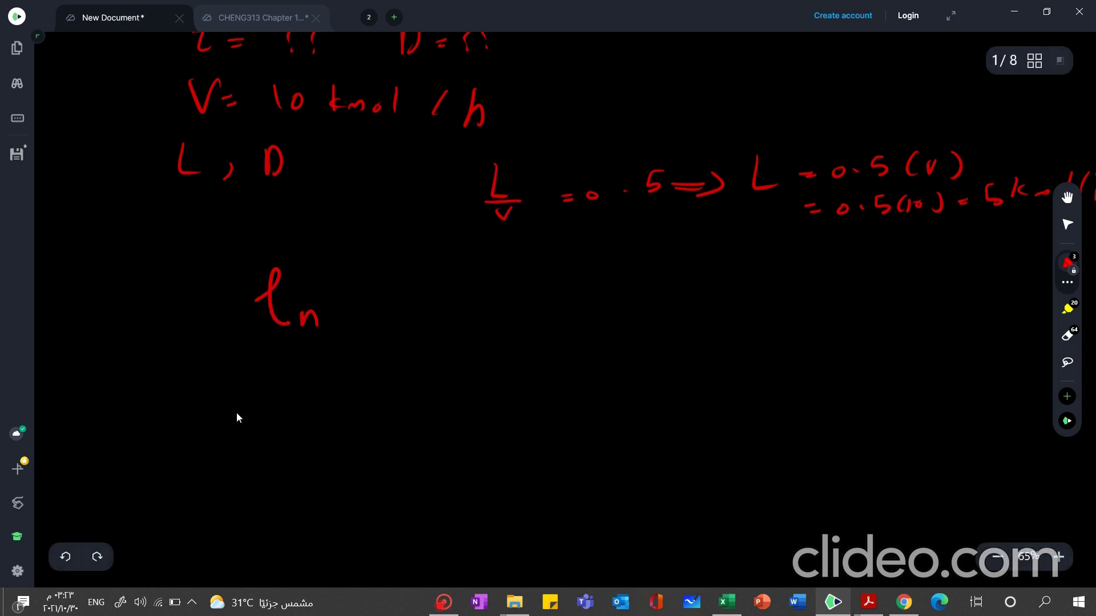
mouse_move(397, 260)
mouse_down()
mouse_move(379, 294)
mouse_move(424, 307)
mouse_up()
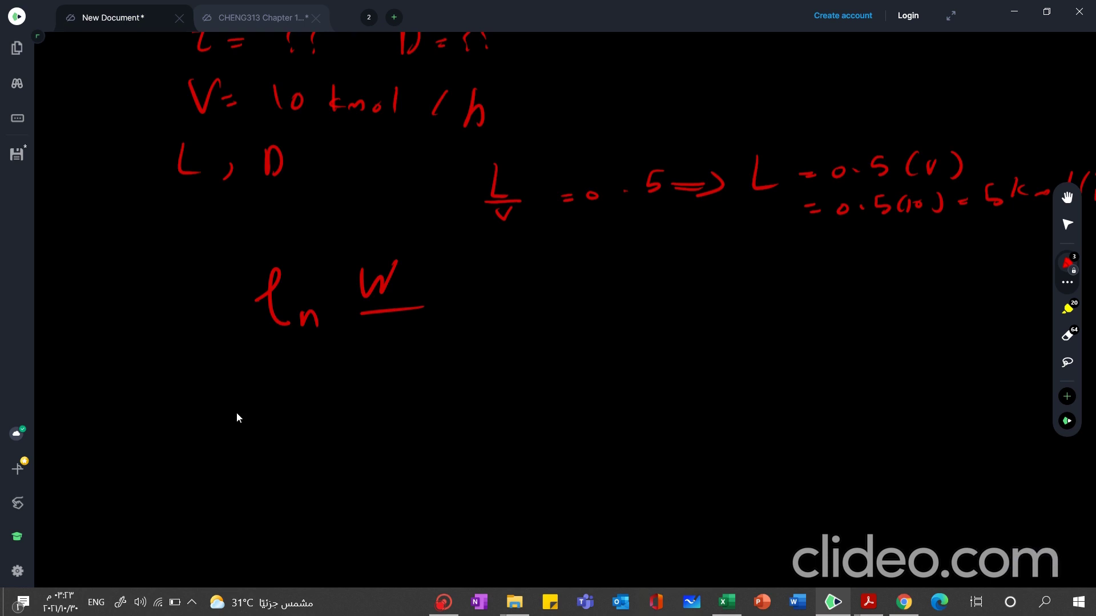
drag(361, 333, 393, 344)
drag(459, 292, 468, 292)
mouse_move(529, 264)
mouse_down()
mouse_move(514, 357)
mouse_move(502, 358)
mouse_move(541, 349)
mouse_up()
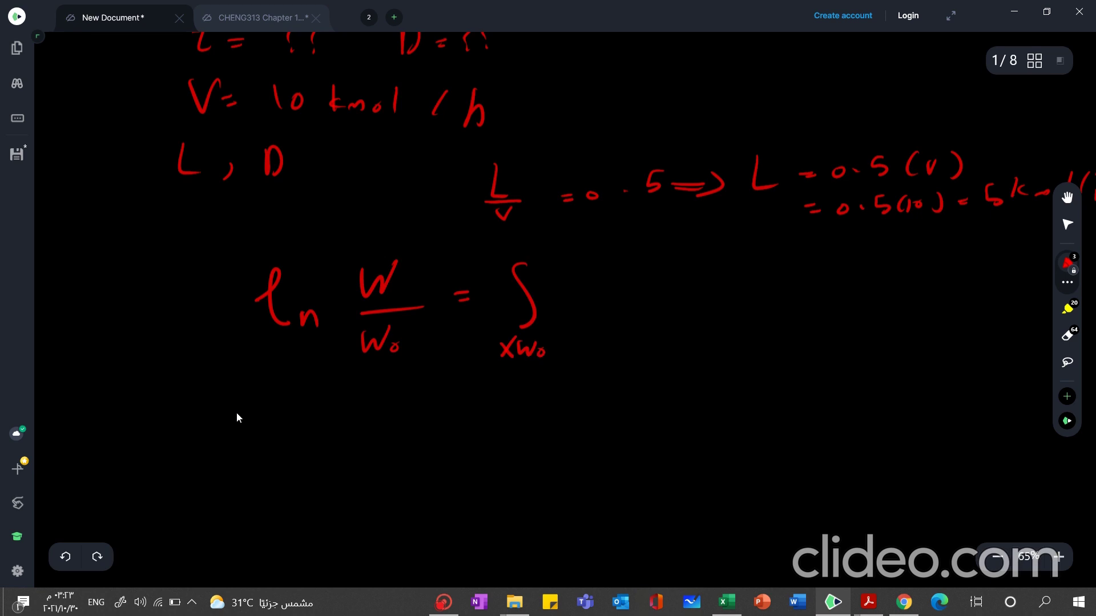
drag(522, 247, 533, 260)
mouse_move(533, 246)
mouse_down()
mouse_move(521, 260)
mouse_move(552, 250)
mouse_move(613, 265)
mouse_move(599, 280)
mouse_move(635, 287)
mouse_up()
Write the integrand dxw/(yD − xw) and note with an arrow that yD = xD
mouse_move(635, 272)
mouse_down()
mouse_move(622, 288)
mouse_move(663, 278)
mouse_up()
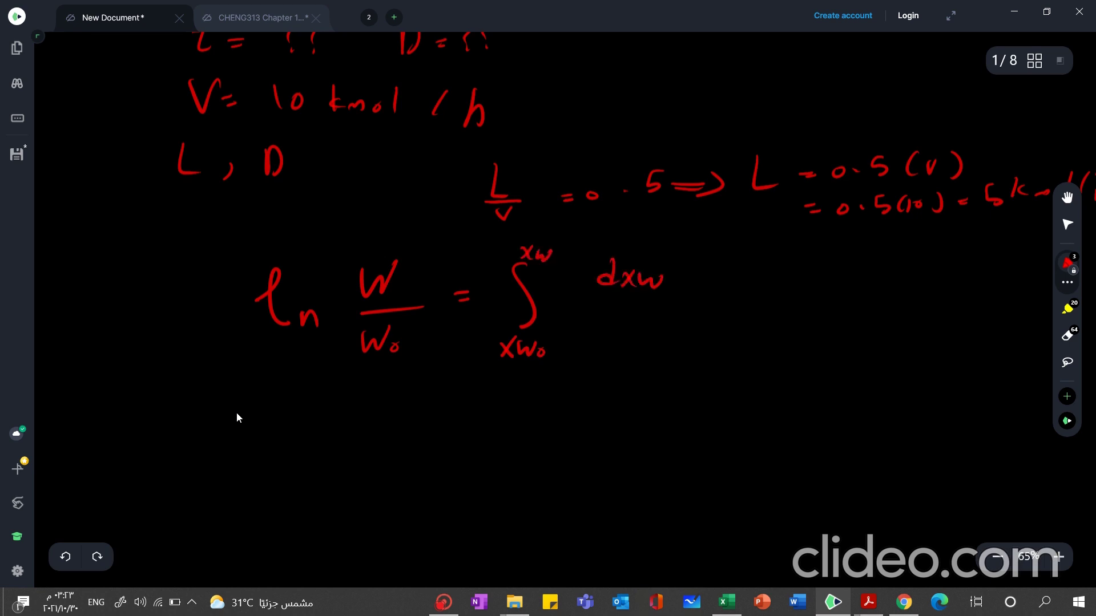
drag(578, 297, 681, 292)
mouse_move(617, 317)
mouse_down()
mouse_move(631, 315)
mouse_move(620, 353)
mouse_up()
mouse_move(642, 330)
mouse_down()
mouse_move(642, 350)
mouse_move(693, 324)
mouse_move(718, 328)
mouse_up()
mouse_move(715, 309)
mouse_down()
mouse_move(700, 330)
mouse_move(757, 314)
mouse_move(728, 328)
mouse_up()
drag(631, 363, 694, 411)
mouse_move(693, 398)
mouse_down()
mouse_move(679, 411)
mouse_move(702, 413)
mouse_up()
drag(698, 396, 715, 413)
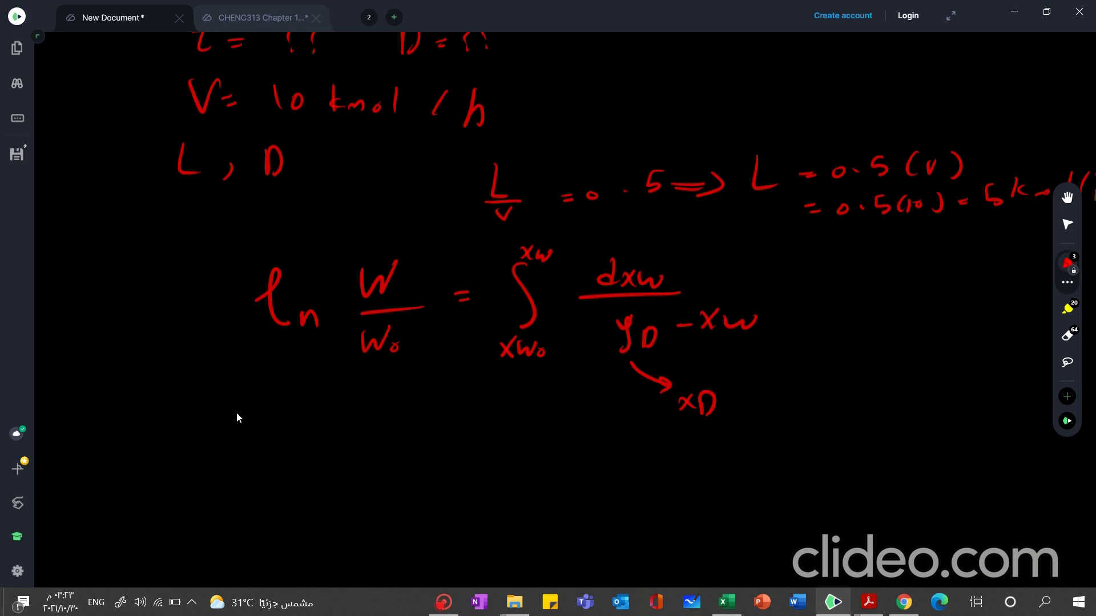
Start a second line: ln(W/W0) = I = Σ from i=1 to n
drag(251, 495, 319, 502)
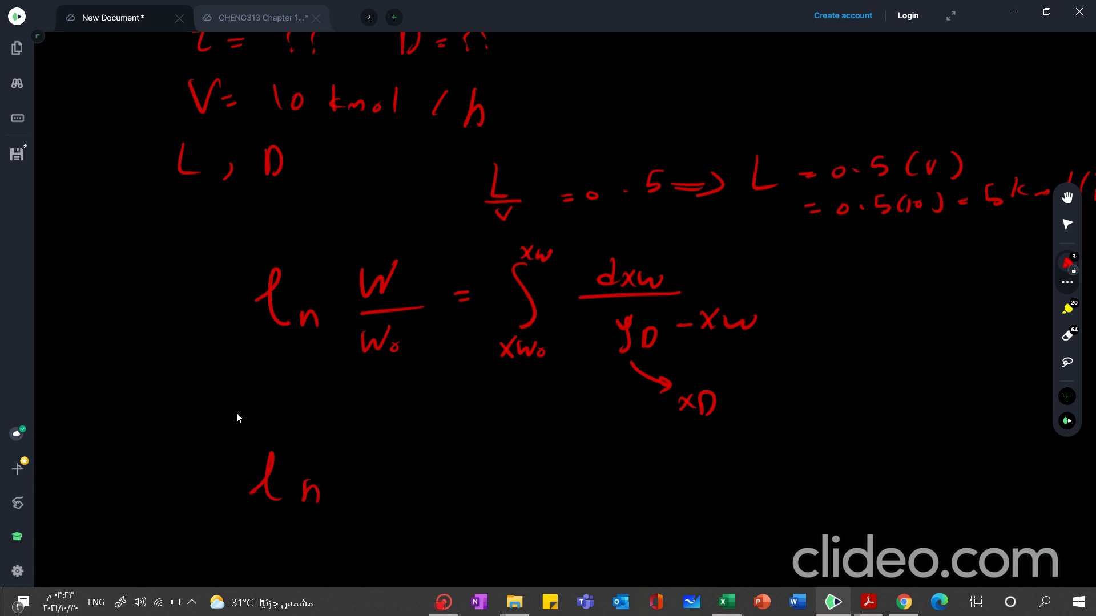
mouse_move(363, 447)
mouse_down()
mouse_move(402, 448)
mouse_move(410, 473)
mouse_move(374, 502)
mouse_up()
drag(399, 496, 401, 494)
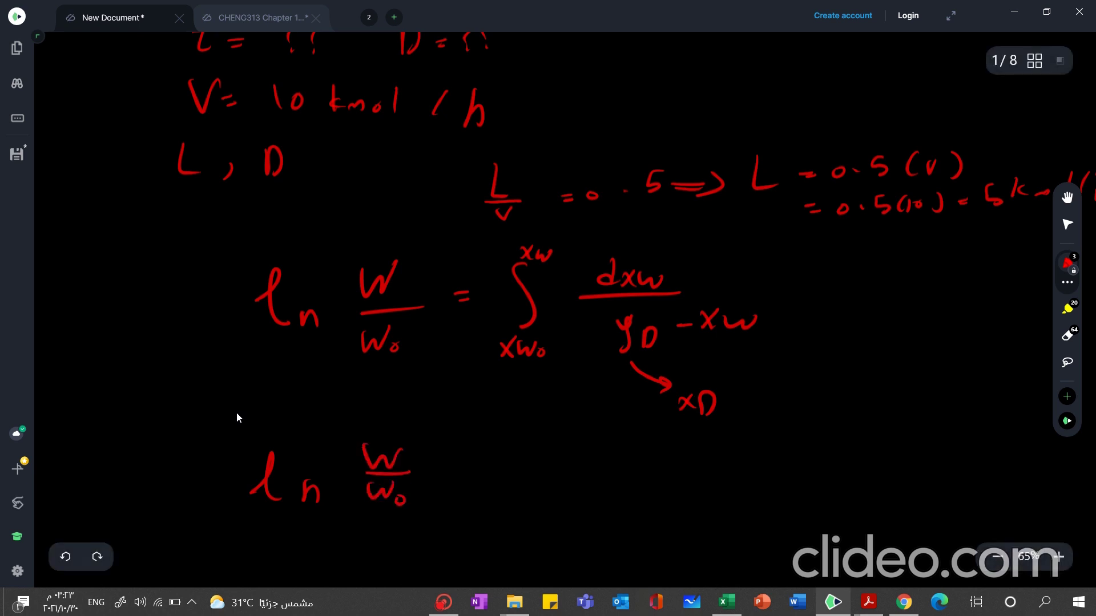
drag(470, 474, 484, 473)
drag(467, 482, 544, 500)
drag(536, 469, 609, 475)
drag(589, 489, 607, 486)
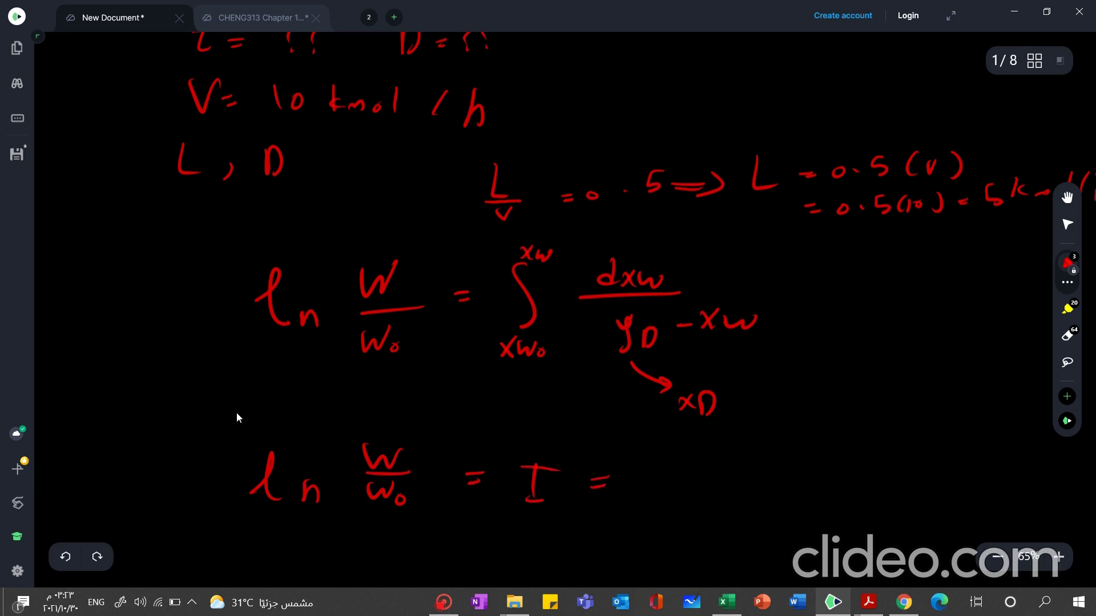
drag(711, 438, 750, 505)
mouse_move(673, 516)
mouse_down()
mouse_move(674, 534)
mouse_move(698, 526)
mouse_up()
drag(702, 518, 707, 528)
drag(667, 442, 683, 440)
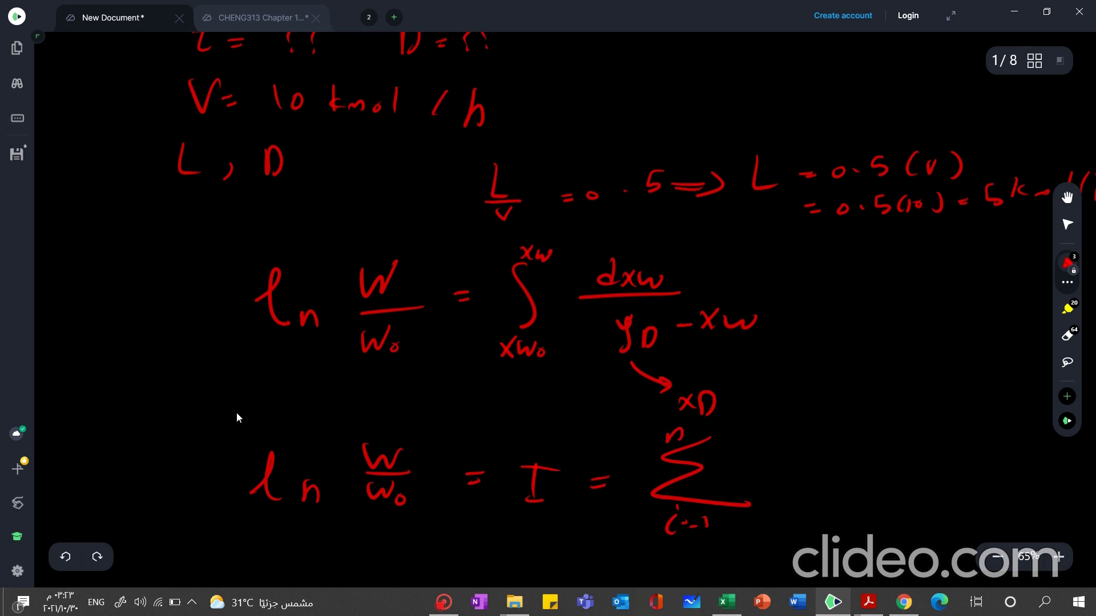
Add the term (xi − xi-1)·(f(xi) + f(…)) to the sum, then go to blank page 2
mouse_move(769, 446)
mouse_down()
mouse_move(754, 484)
mouse_move(798, 461)
mouse_move(797, 479)
mouse_up()
mouse_move(805, 473)
mouse_down()
mouse_move(805, 486)
mouse_move(886, 479)
mouse_up()
mouse_move(883, 462)
mouse_down()
mouse_move(867, 483)
mouse_move(915, 484)
mouse_up()
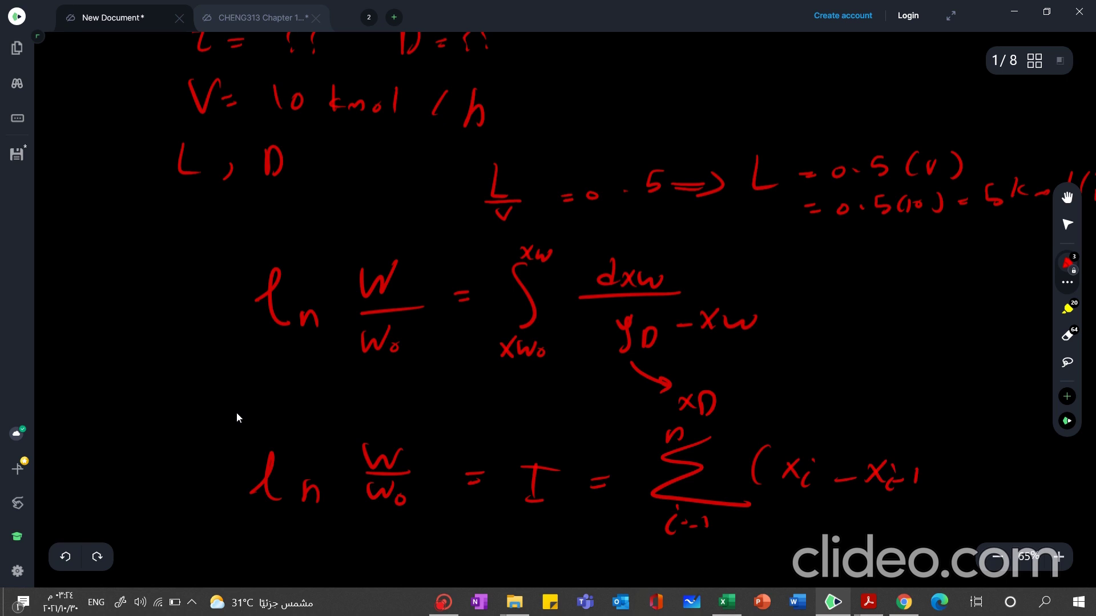
drag(931, 444, 918, 488)
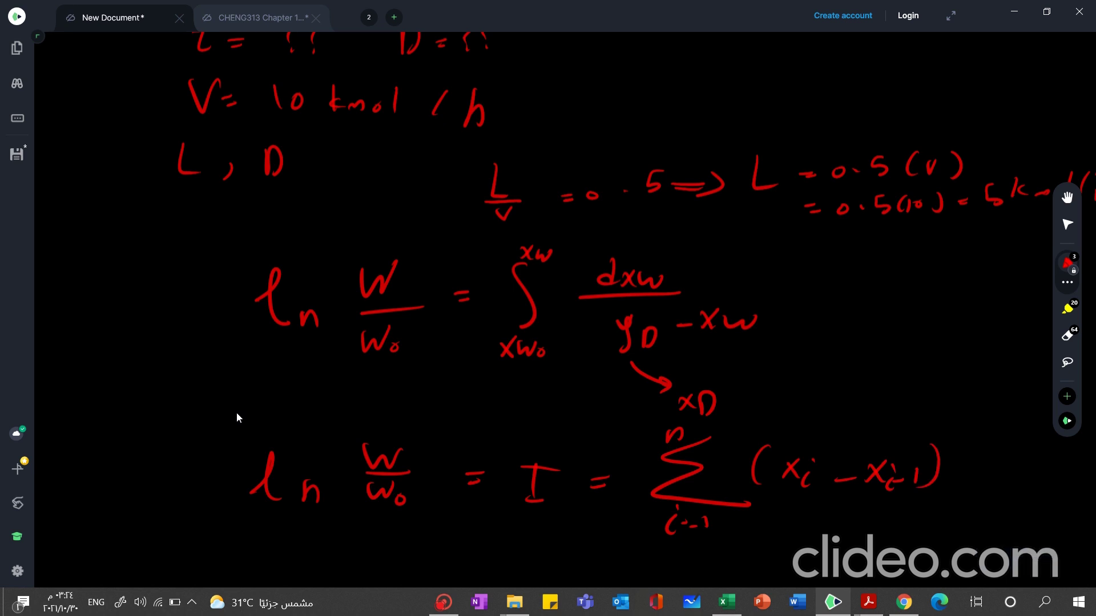
mouse_move(973, 429)
mouse_down()
mouse_move(965, 454)
mouse_move(978, 440)
mouse_move(1003, 448)
mouse_up()
mouse_move(1003, 438)
mouse_down()
mouse_move(994, 449)
mouse_move(1006, 455)
mouse_move(1048, 447)
mouse_up()
mouse_move(1041, 438)
mouse_down()
mouse_move(1056, 456)
mouse_move(1070, 447)
mouse_up()
mouse_move(1080, 436)
mouse_down()
mouse_move(1071, 455)
mouse_move(1087, 460)
mouse_up()
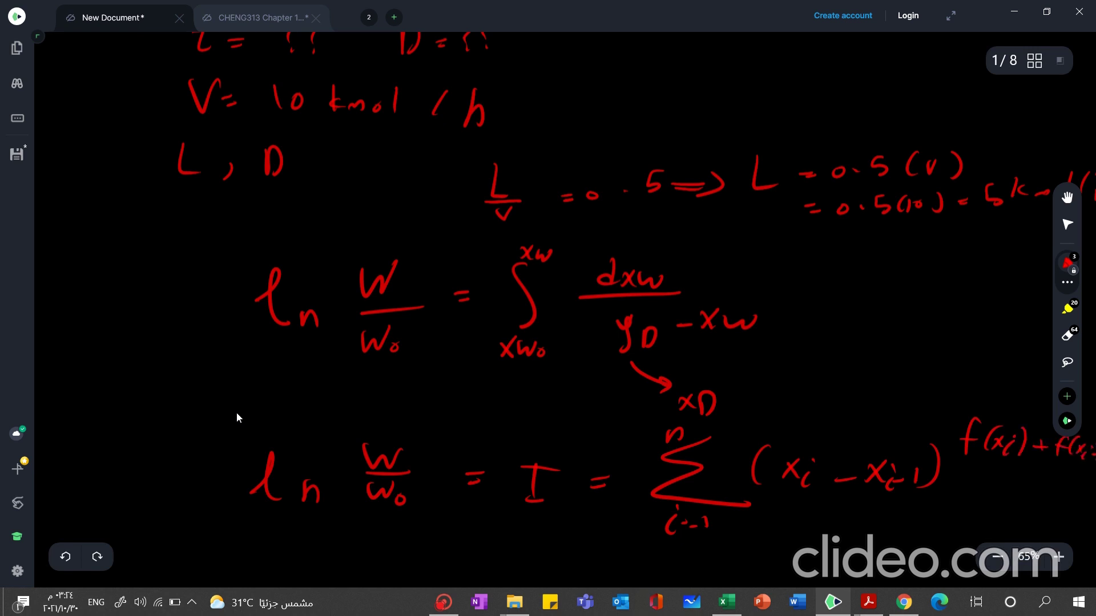
key(Page_Down)
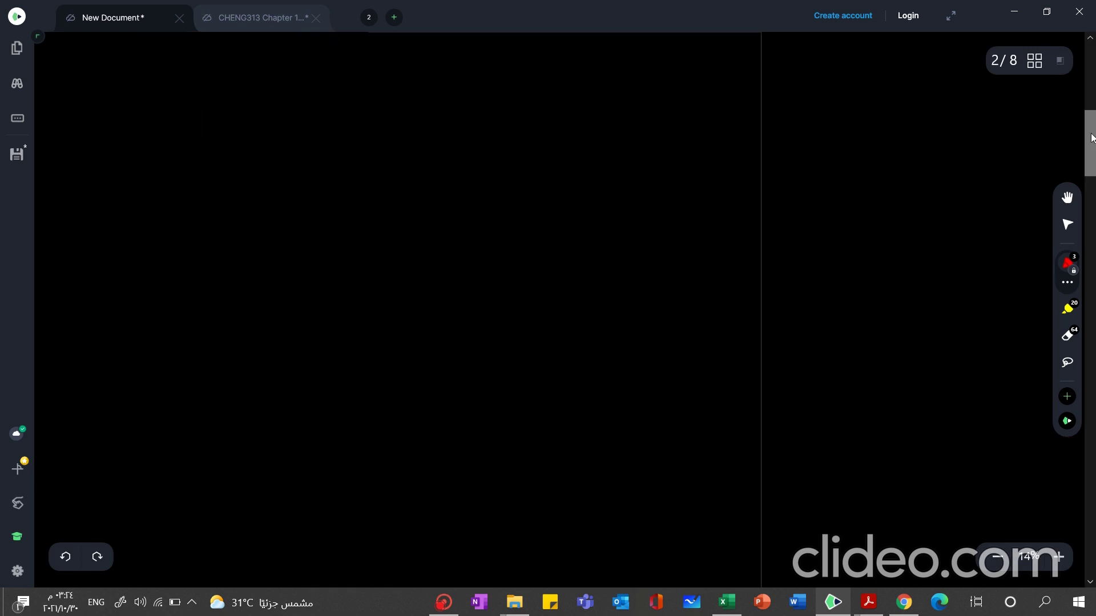
Back on page 1, divide the f terms by 2 and write '= (0.7 − 0.2) 1.54'
drag(1090, 134, 1090, 51)
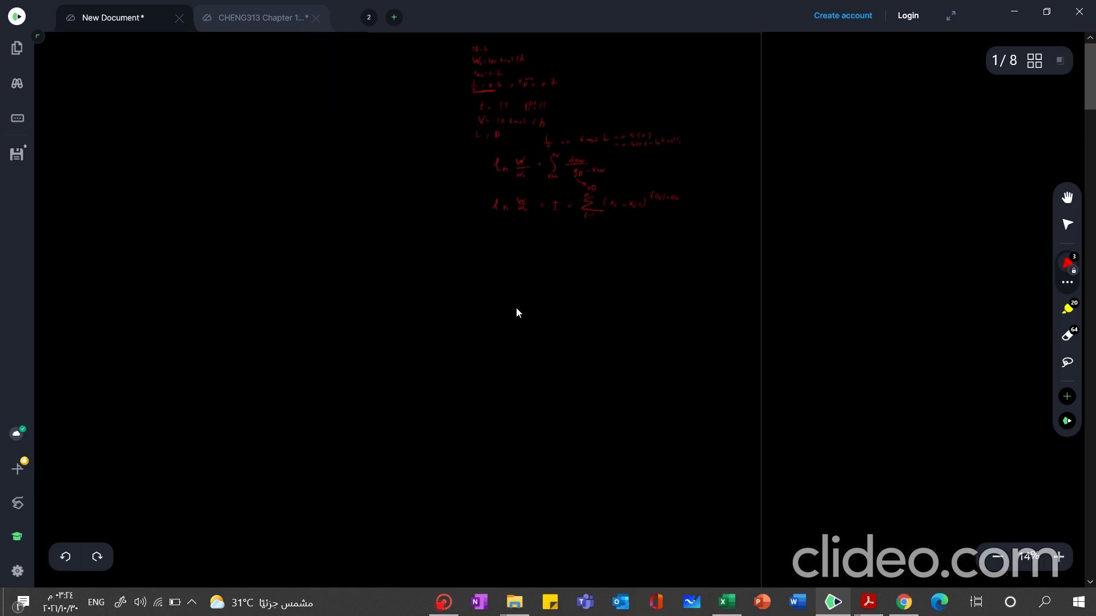
ctrl+scroll(516, 309, up, 1)
ctrl+scroll(516, 309, up, 2)
ctrl+scroll(517, 309, up, 2)
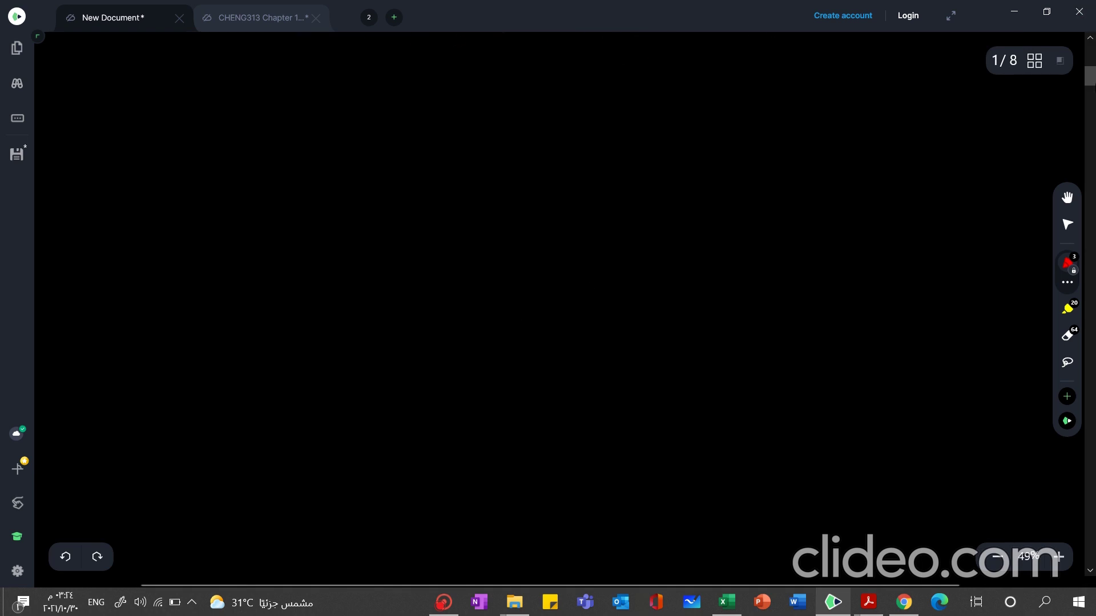
drag(1089, 83, 1090, 57)
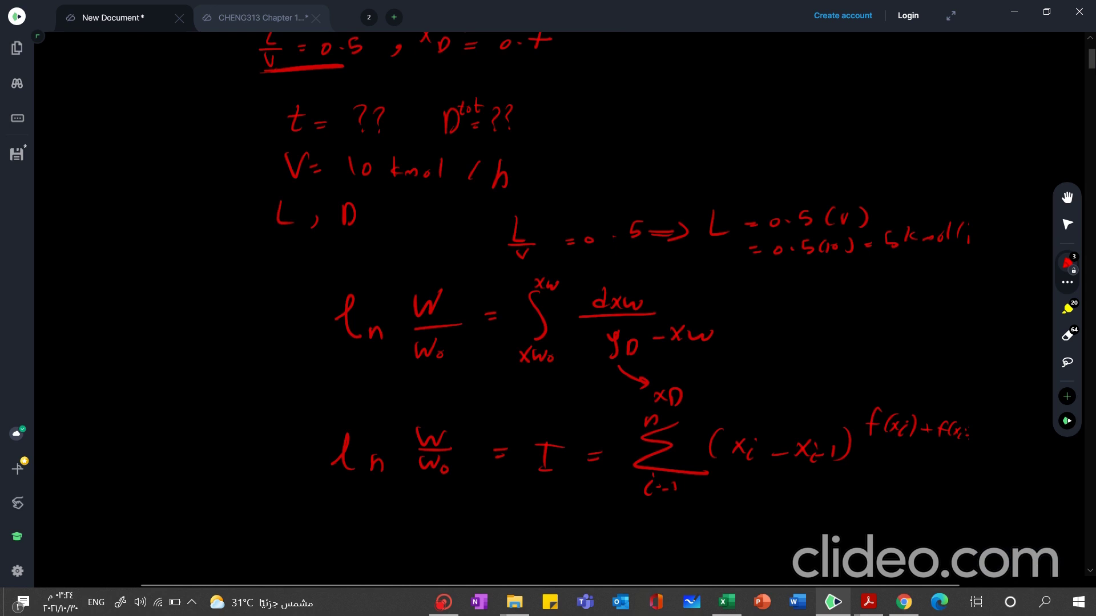
mouse_move(892, 437)
mouse_down()
mouse_move(981, 452)
mouse_move(939, 474)
mouse_up()
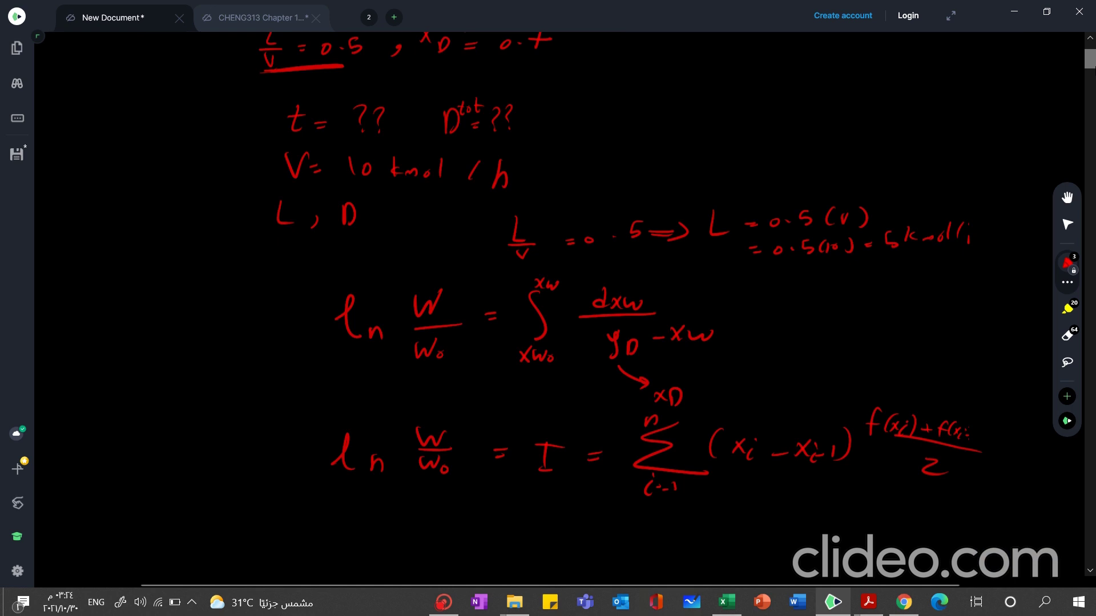
drag(341, 541, 358, 549)
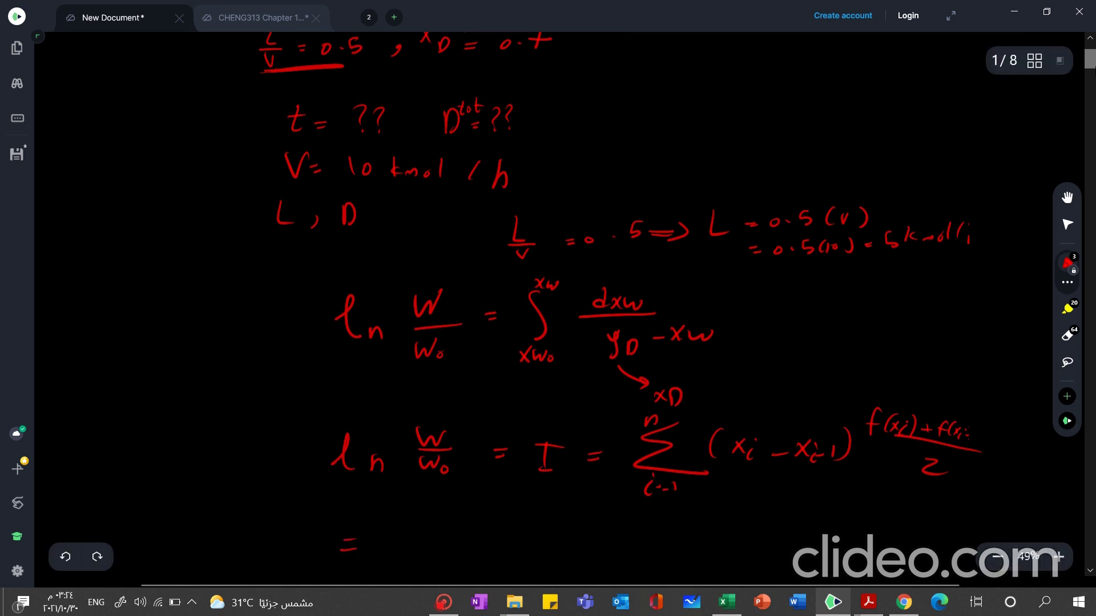
mouse_move(412, 516)
mouse_down()
mouse_move(407, 559)
mouse_move(449, 558)
mouse_up()
click(423, 550)
drag(440, 546, 557, 563)
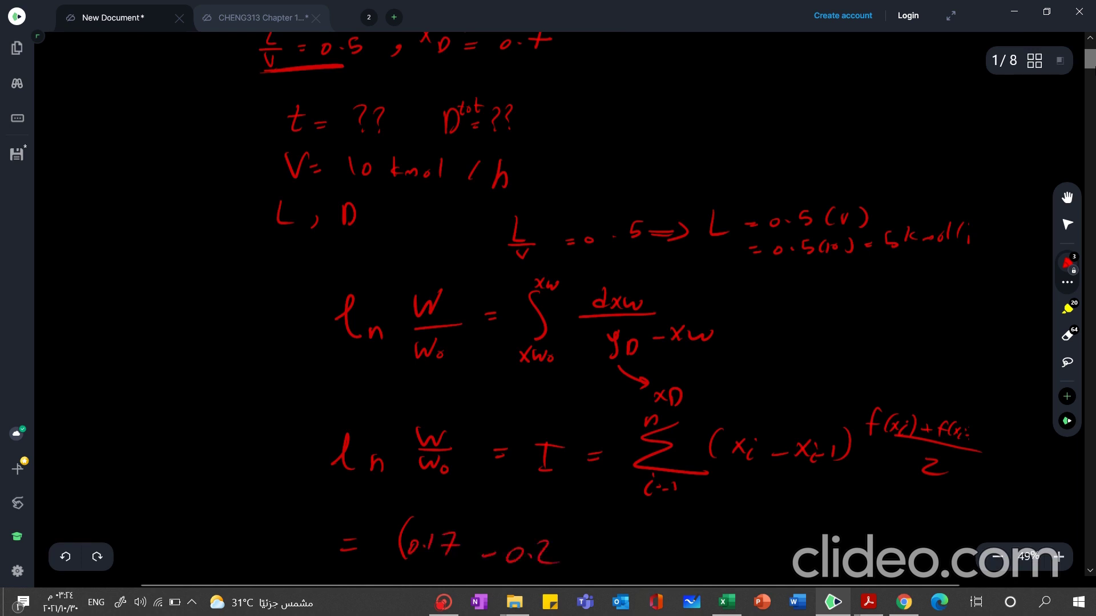
drag(573, 525, 577, 561)
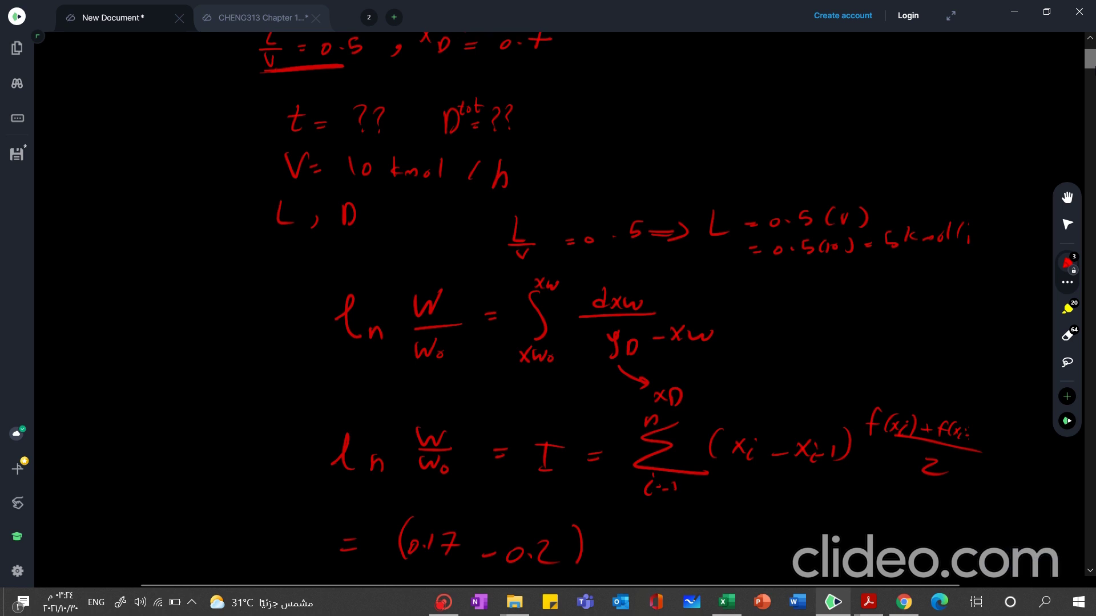
drag(617, 526, 614, 540)
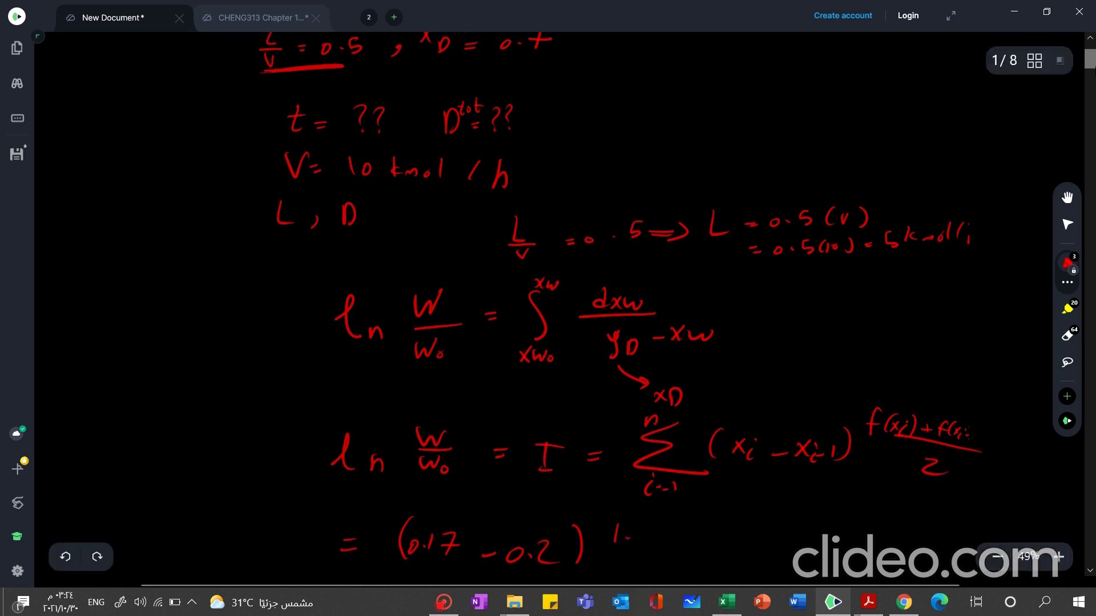
mouse_move(639, 525)
mouse_down()
mouse_move(642, 540)
mouse_move(665, 538)
mouse_up()
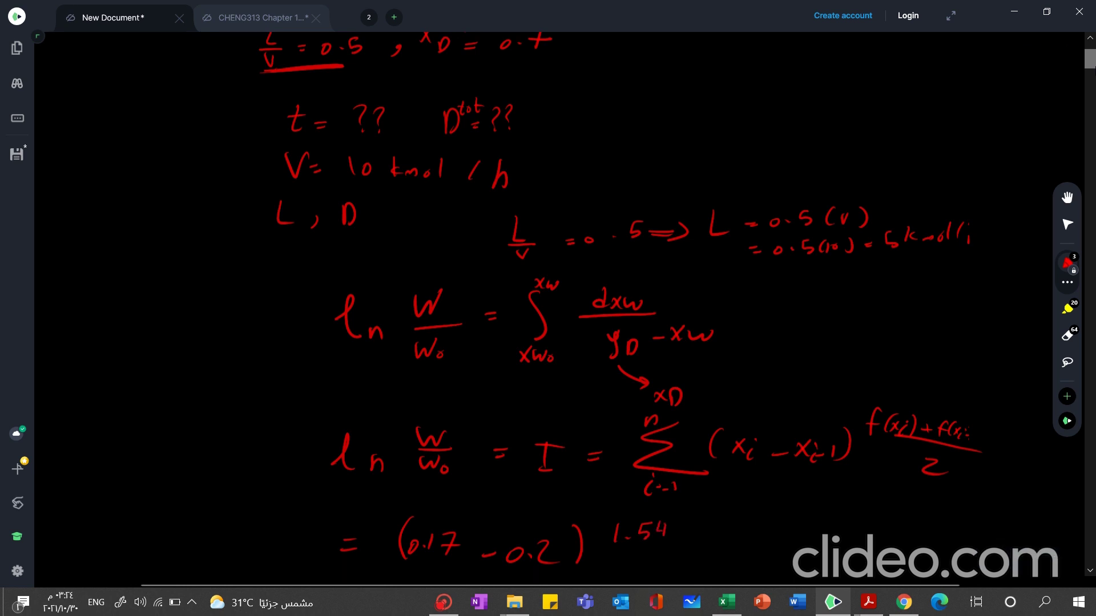
Note the integrand 1/(xD − xw), circle the integral, write ∫y dxw and circle xw
mouse_move(797, 298)
mouse_down()
mouse_move(798, 317)
mouse_move(825, 324)
mouse_move(790, 350)
mouse_move(806, 358)
mouse_move(842, 347)
mouse_up()
drag(842, 340, 837, 346)
mouse_move(843, 342)
mouse_down()
mouse_move(786, 361)
mouse_move(833, 286)
mouse_move(865, 360)
mouse_up()
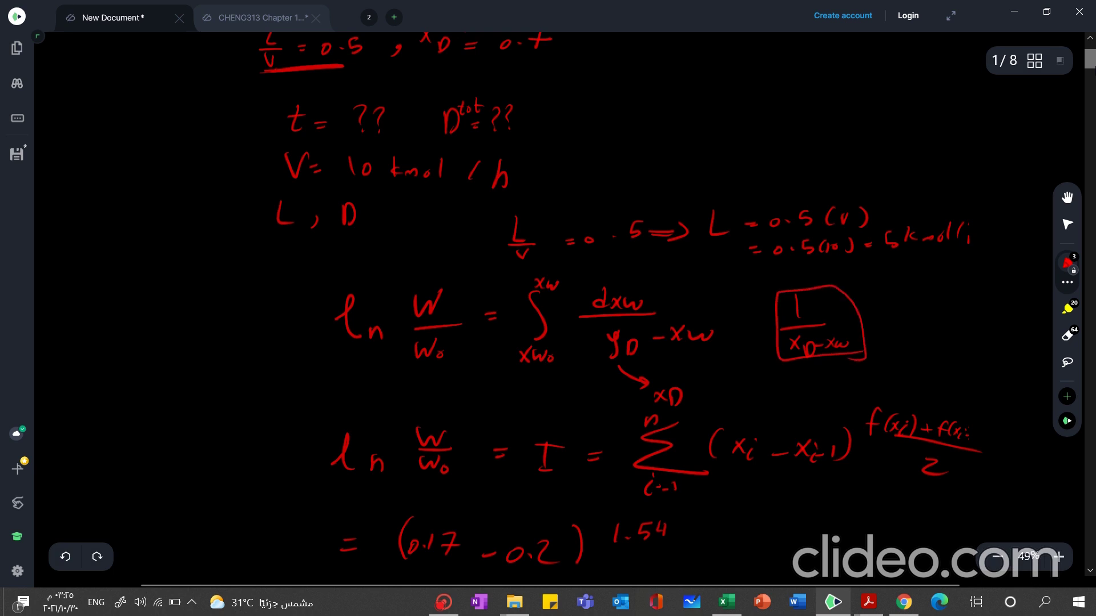
mouse_move(609, 271)
mouse_down()
mouse_move(534, 377)
mouse_move(676, 404)
mouse_move(694, 271)
mouse_move(930, 300)
mouse_move(914, 308)
mouse_move(909, 372)
mouse_up()
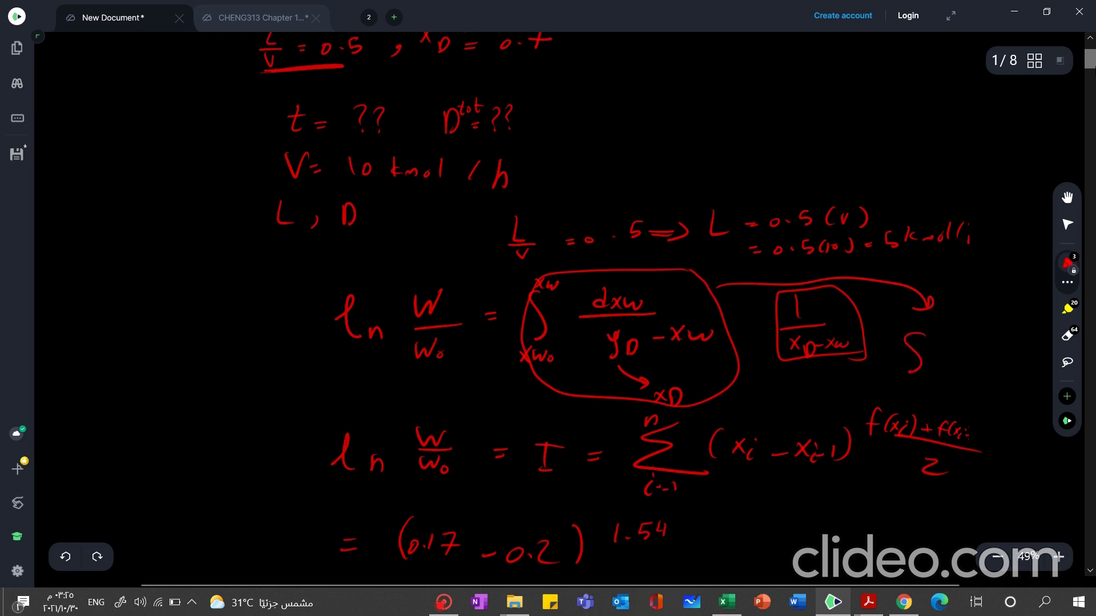
mouse_move(943, 339)
mouse_down()
mouse_move(958, 338)
mouse_move(945, 363)
mouse_up()
mouse_move(991, 334)
mouse_down()
mouse_move(999, 323)
mouse_move(1031, 338)
mouse_up()
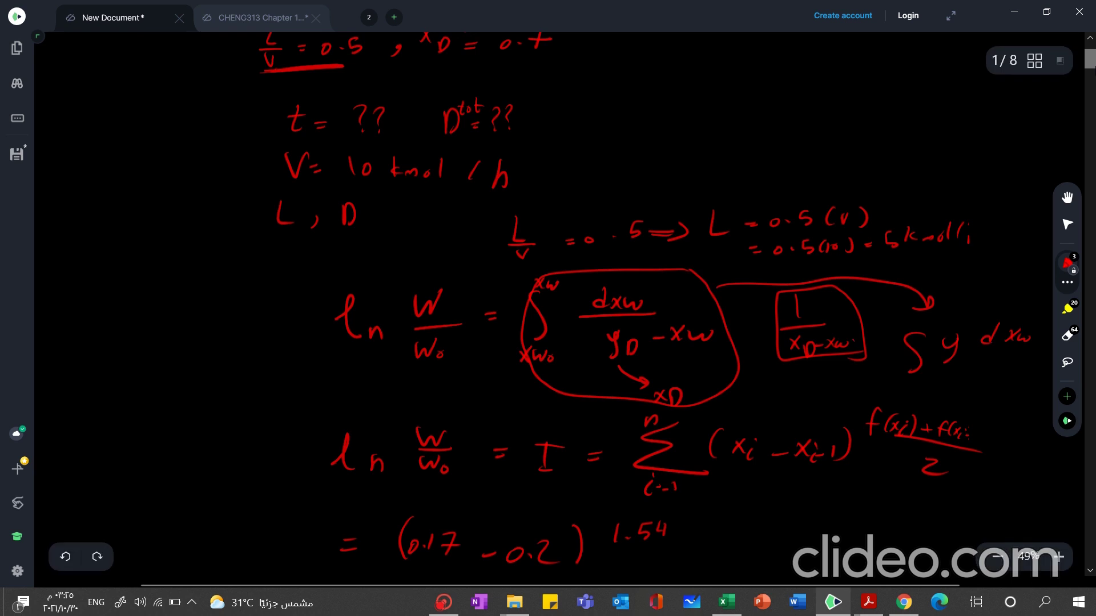
mouse_move(846, 333)
mouse_down()
mouse_move(823, 353)
mouse_move(855, 351)
mouse_move(851, 340)
mouse_up()
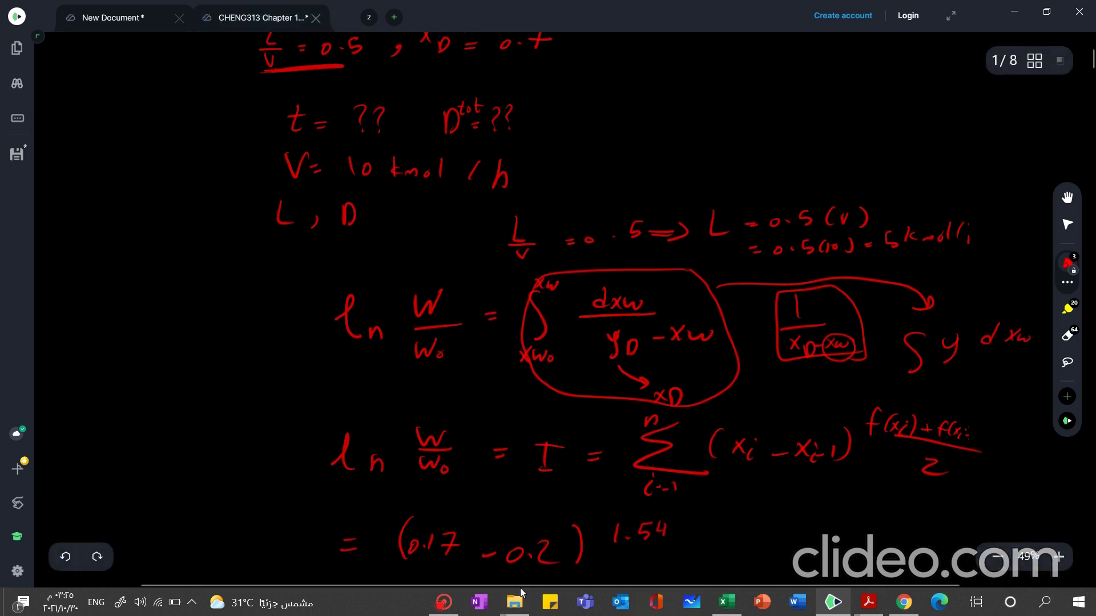
key(ctrl+Tab)
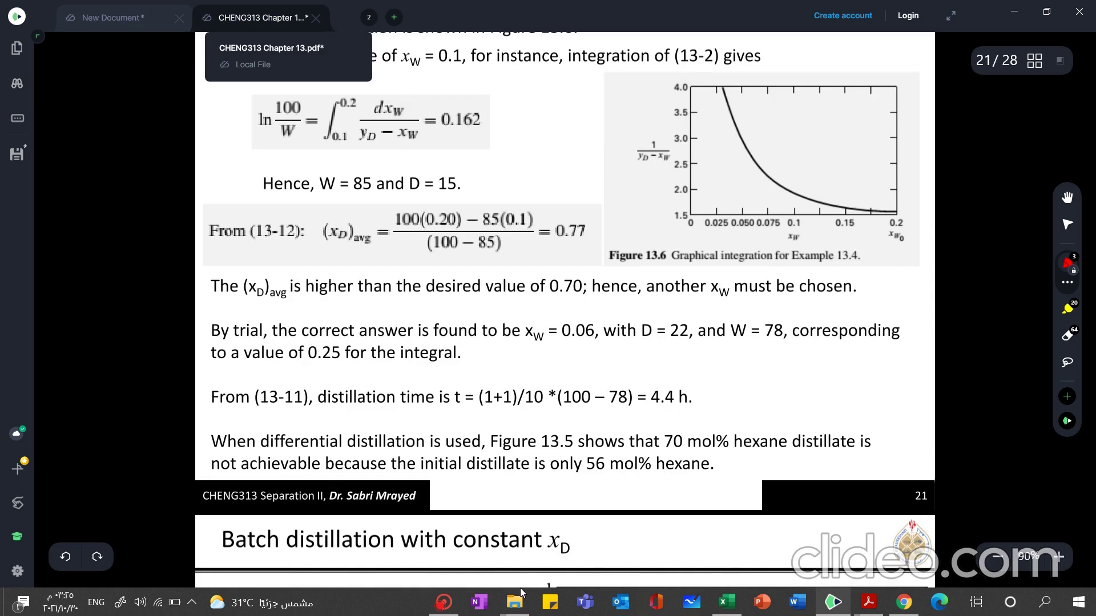
key(Page_Up)
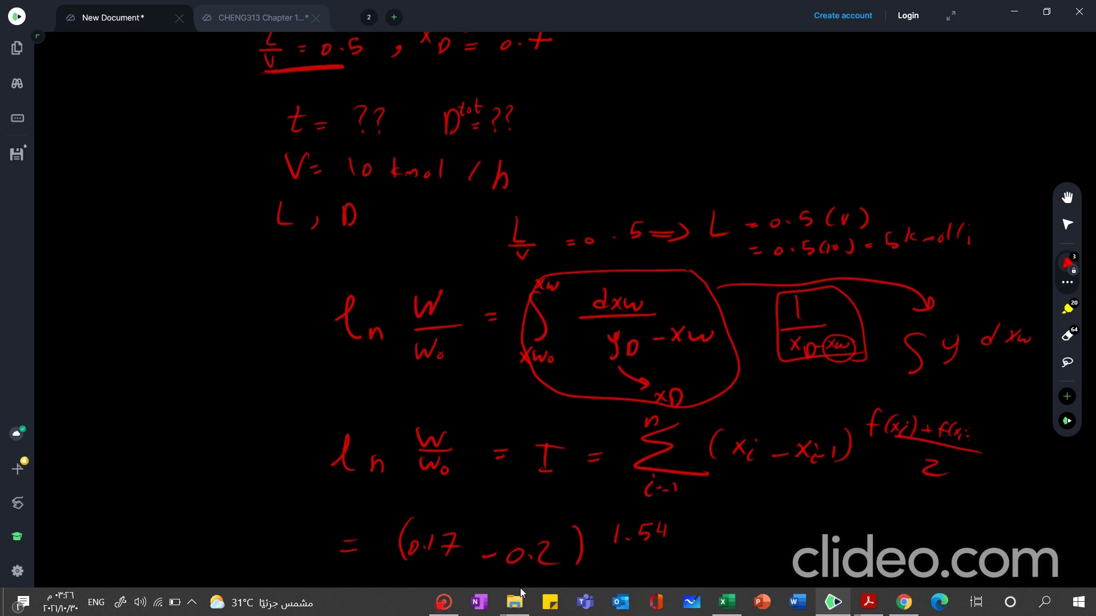
Extend the sum to (1.54+1.59)/2 and add the next bracketed term (0.125 …)
mouse_move(674, 532)
mouse_down()
mouse_move(701, 521)
mouse_move(720, 542)
mouse_move(636, 551)
mouse_move(688, 569)
mouse_up()
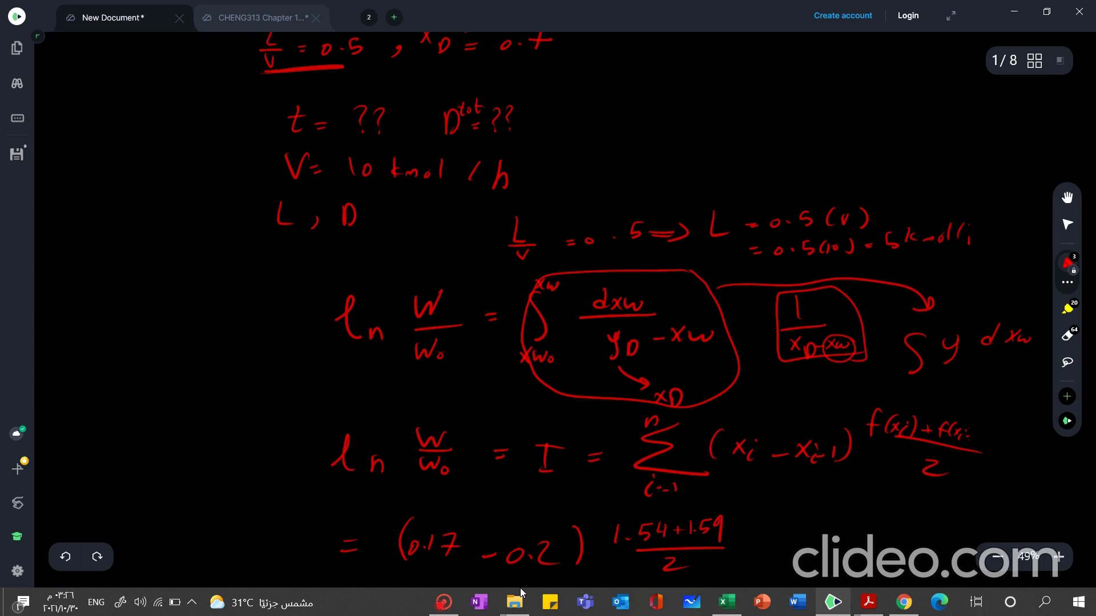
mouse_move(773, 543)
mouse_down()
mouse_move(799, 543)
mouse_move(785, 550)
mouse_up()
mouse_move(839, 515)
mouse_down()
mouse_move(829, 550)
mouse_move(868, 552)
mouse_move(867, 543)
mouse_up()
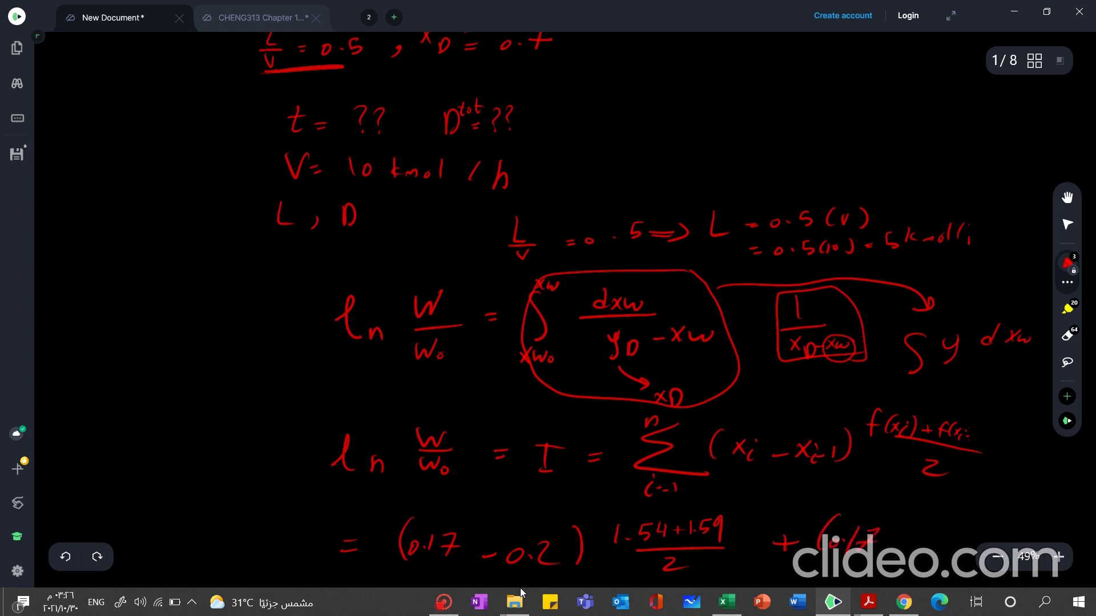
drag(900, 530, 886, 549)
mouse_move(864, 532)
mouse_down()
mouse_move(879, 557)
mouse_move(954, 535)
mouse_up()
drag(1022, 513, 1030, 542)
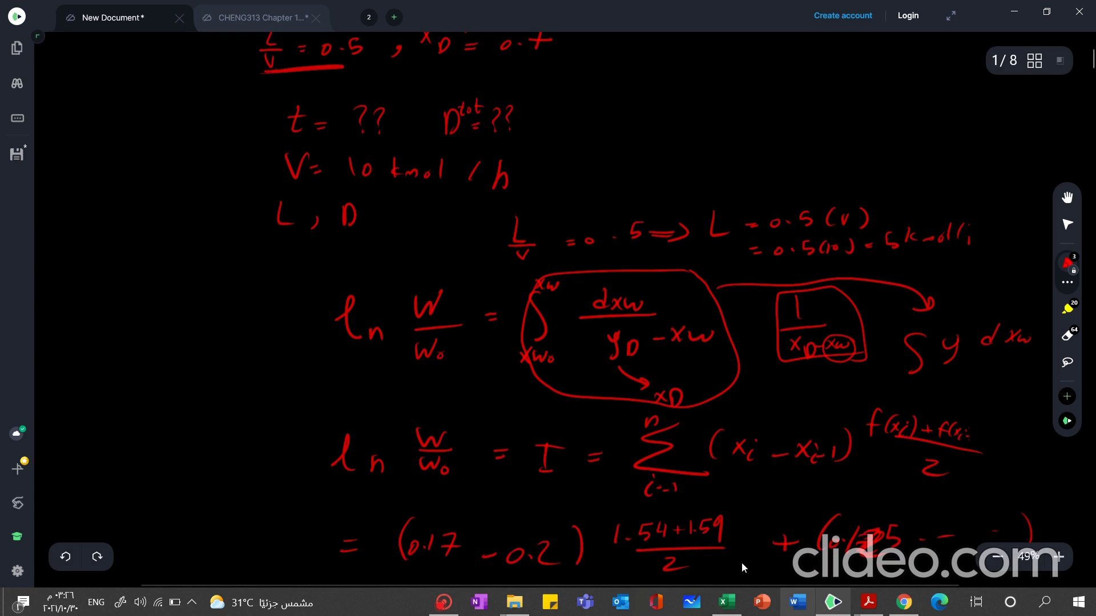
Below the sum, write the equation W = W0·e^I
right_click(833, 602)
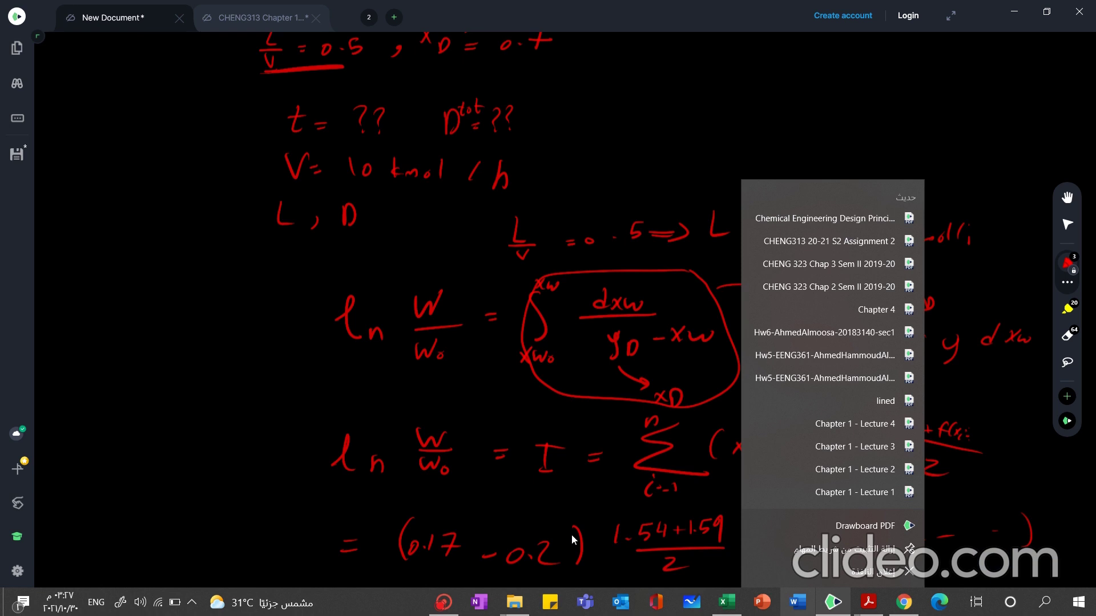
click(572, 538)
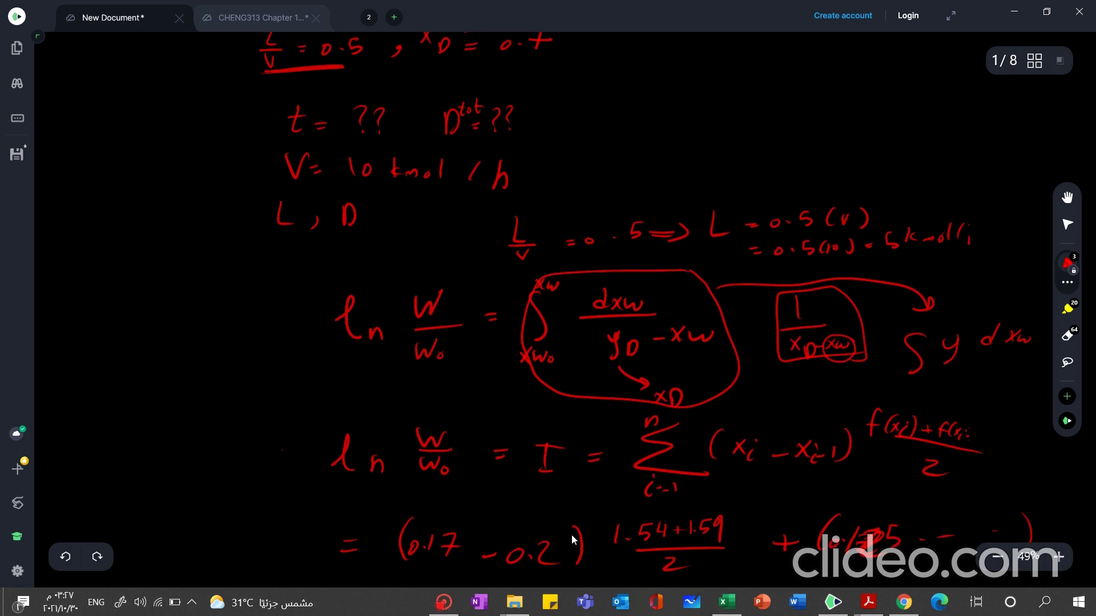
scroll(572, 539, down, 1)
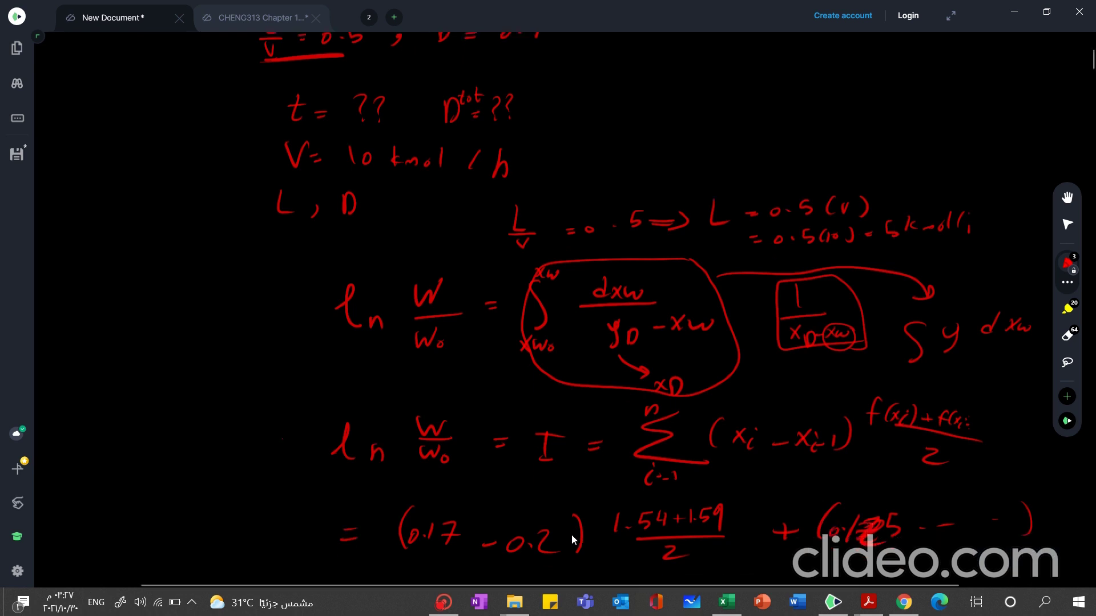
scroll(572, 539, down, 2)
scroll(571, 540, down, 2)
scroll(573, 540, down, 1)
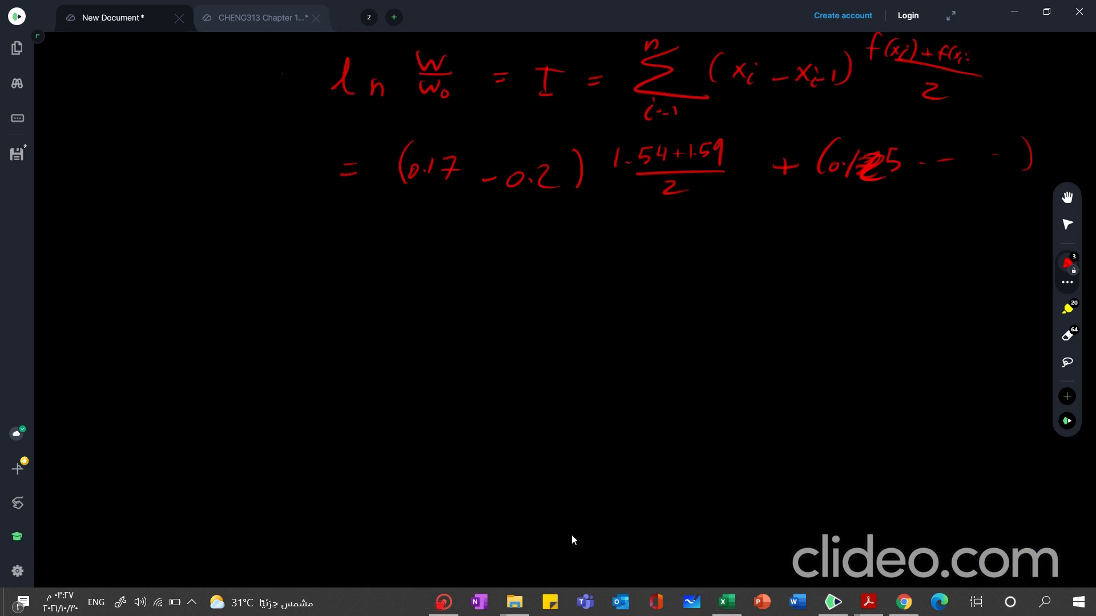
drag(325, 245, 392, 263)
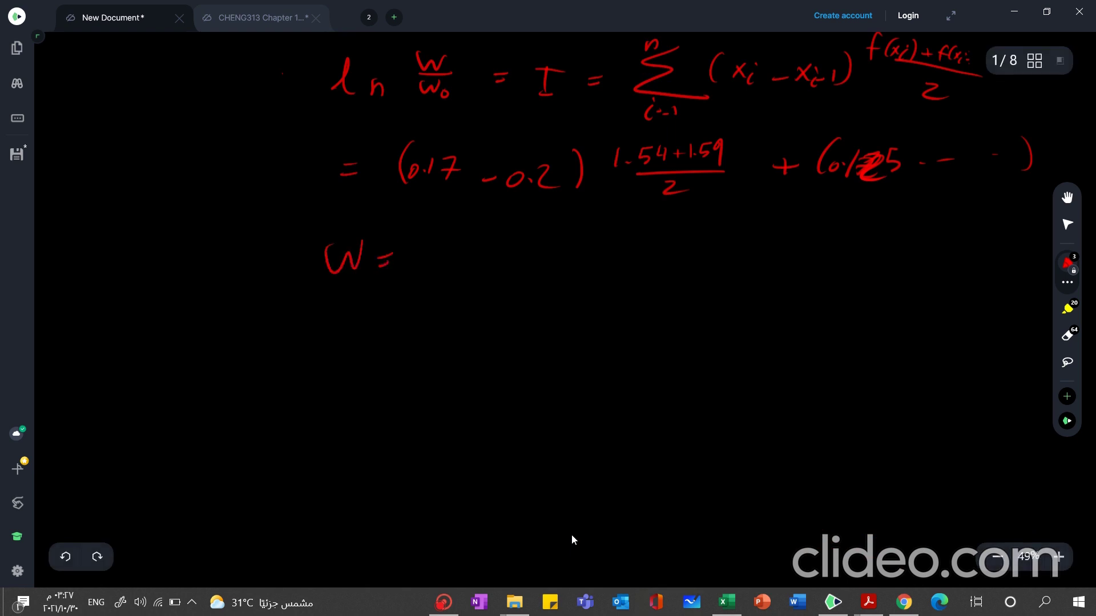
mouse_move(474, 235)
mouse_down()
mouse_move(466, 262)
mouse_move(448, 240)
mouse_move(482, 260)
mouse_move(533, 263)
mouse_up()
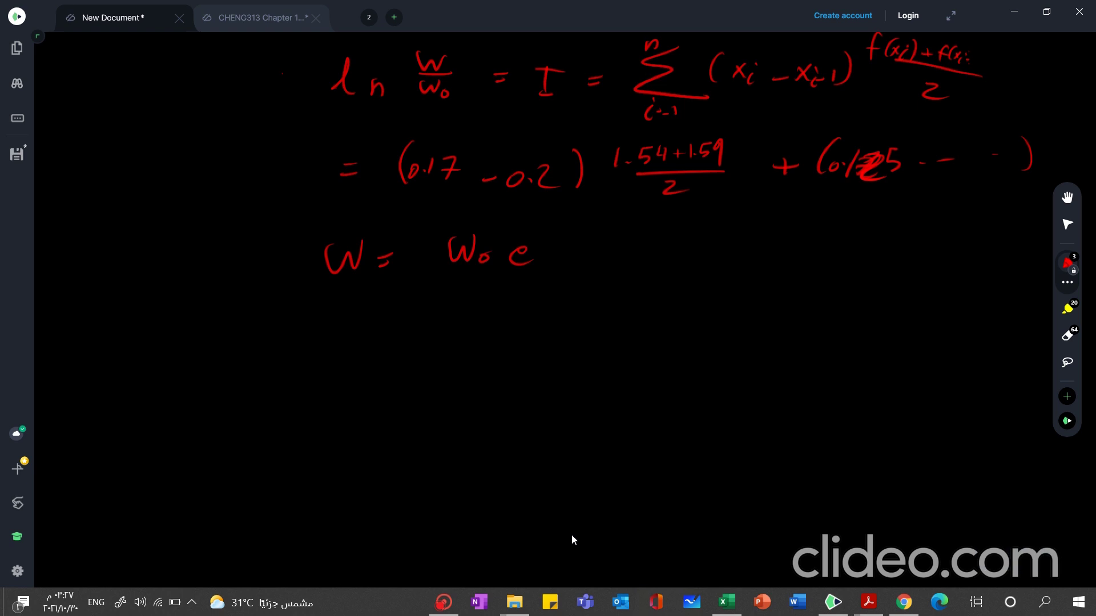
drag(543, 225, 542, 242)
mouse_move(532, 244)
mouse_down()
mouse_move(551, 239)
mouse_move(548, 222)
mouse_up()
Write D_tot = W0 − W beneath the W equation
drag(345, 367, 342, 396)
mouse_move(366, 346)
mouse_down()
mouse_move(367, 369)
mouse_move(372, 353)
mouse_up()
drag(380, 356, 388, 367)
mouse_move(379, 355)
mouse_down()
mouse_move(395, 353)
mouse_move(419, 381)
mouse_up()
mouse_move(398, 391)
mouse_down()
mouse_move(488, 363)
mouse_move(499, 385)
mouse_move(539, 381)
mouse_move(582, 354)
mouse_up()
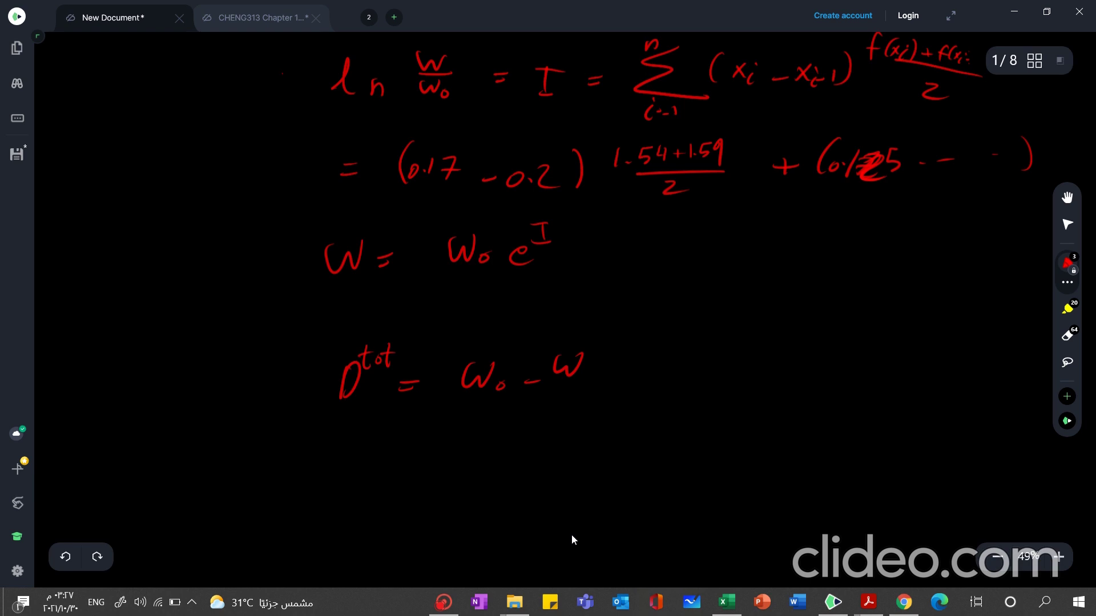
Write the distillation time equation t = D_tot / D
mouse_move(356, 448)
mouse_down()
mouse_move(351, 485)
mouse_move(364, 467)
mouse_move(406, 457)
mouse_up()
drag(396, 465, 407, 464)
mouse_move(451, 435)
mouse_down()
mouse_move(447, 451)
mouse_move(460, 439)
mouse_up()
mouse_move(469, 420)
mouse_down()
mouse_move(467, 435)
mouse_move(491, 427)
mouse_up()
mouse_move(493, 413)
mouse_down()
mouse_move(463, 454)
mouse_move(439, 458)
mouse_up()
mouse_move(460, 484)
mouse_down()
mouse_move(478, 463)
mouse_move(467, 484)
mouse_up()
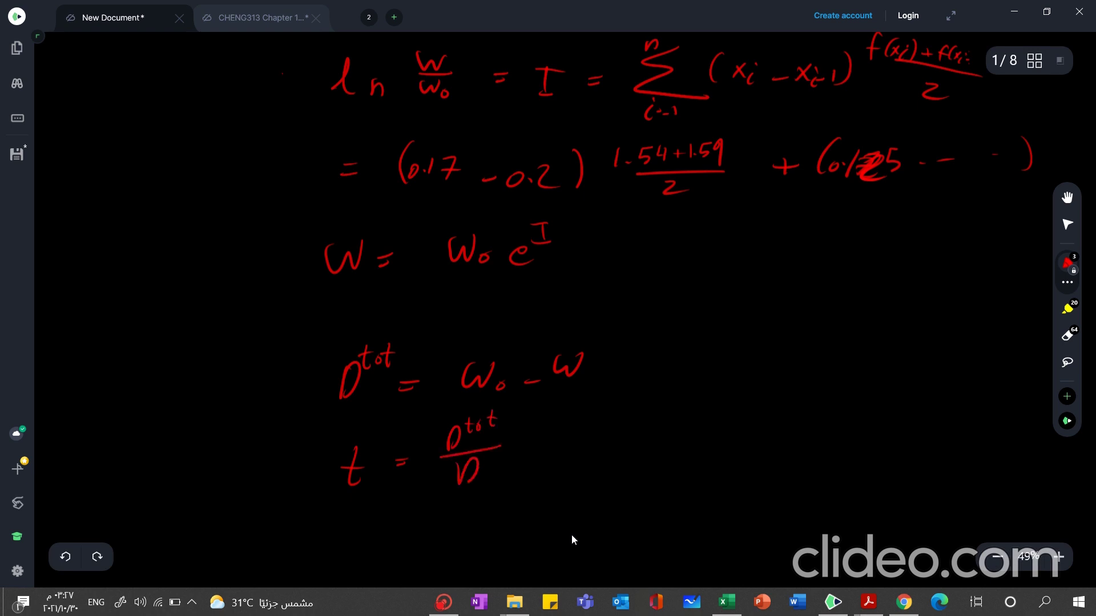
Write the note 'check the value' and xD_avg as a fraction over W0 − W
mouse_move(394, 526)
mouse_down()
mouse_move(393, 542)
mouse_move(536, 516)
mouse_up()
mouse_move(571, 505)
mouse_down()
mouse_move(569, 521)
mouse_move(715, 510)
mouse_move(701, 511)
mouse_up()
mouse_move(722, 514)
mouse_down()
mouse_move(762, 480)
mouse_move(761, 497)
mouse_move(790, 507)
mouse_up()
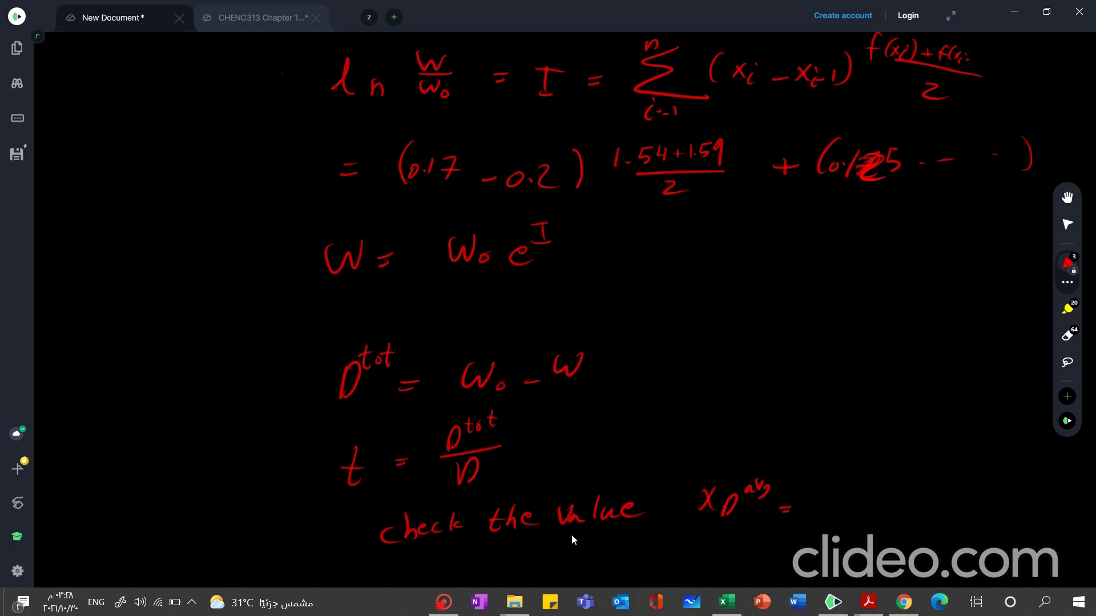
drag(804, 507, 1012, 506)
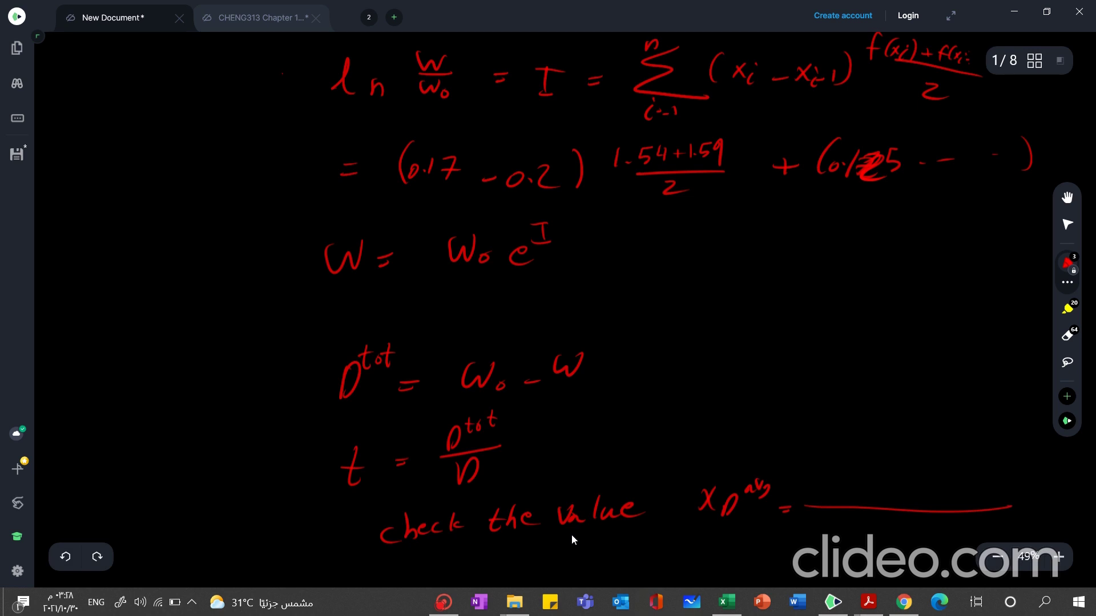
mouse_move(838, 464)
mouse_down()
mouse_move(825, 480)
mouse_move(835, 474)
mouse_up()
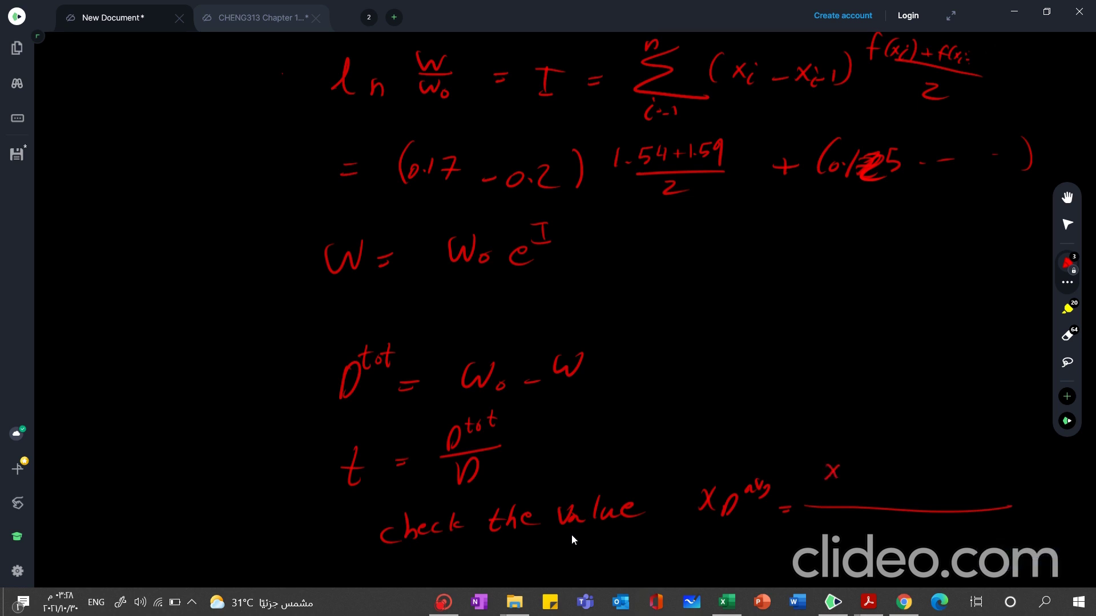
mouse_move(841, 474)
mouse_down()
mouse_move(862, 480)
mouse_move(880, 452)
mouse_move(889, 470)
mouse_move(941, 478)
mouse_move(1041, 459)
mouse_up()
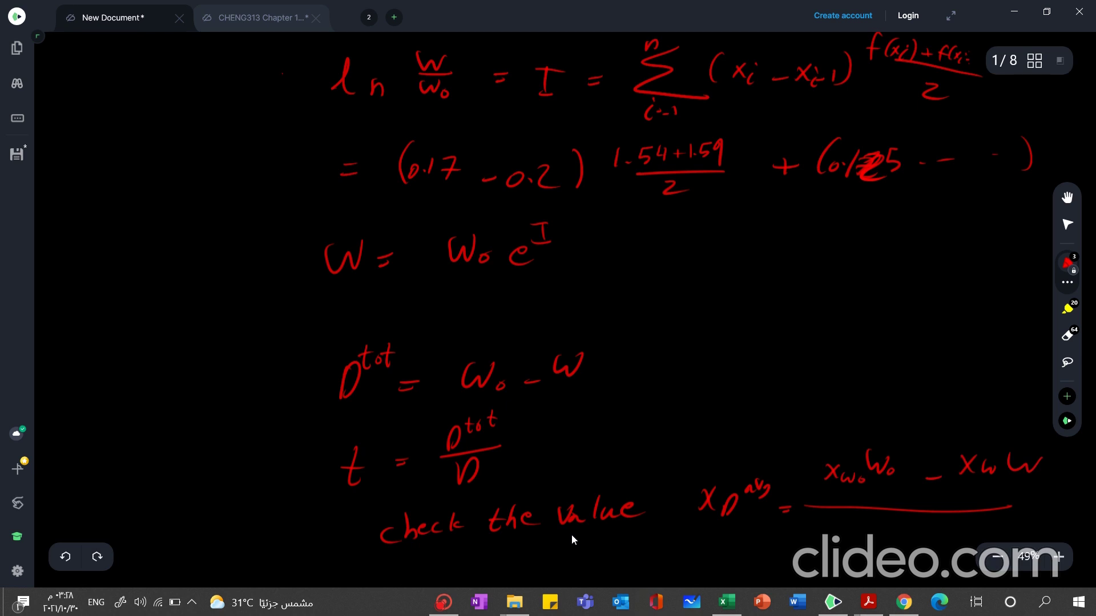
drag(830, 521, 856, 535)
mouse_move(879, 531)
mouse_down()
mouse_move(933, 526)
mouse_move(908, 520)
mouse_move(834, 542)
mouse_move(425, 569)
mouse_move(311, 393)
mouse_move(308, 409)
mouse_up()
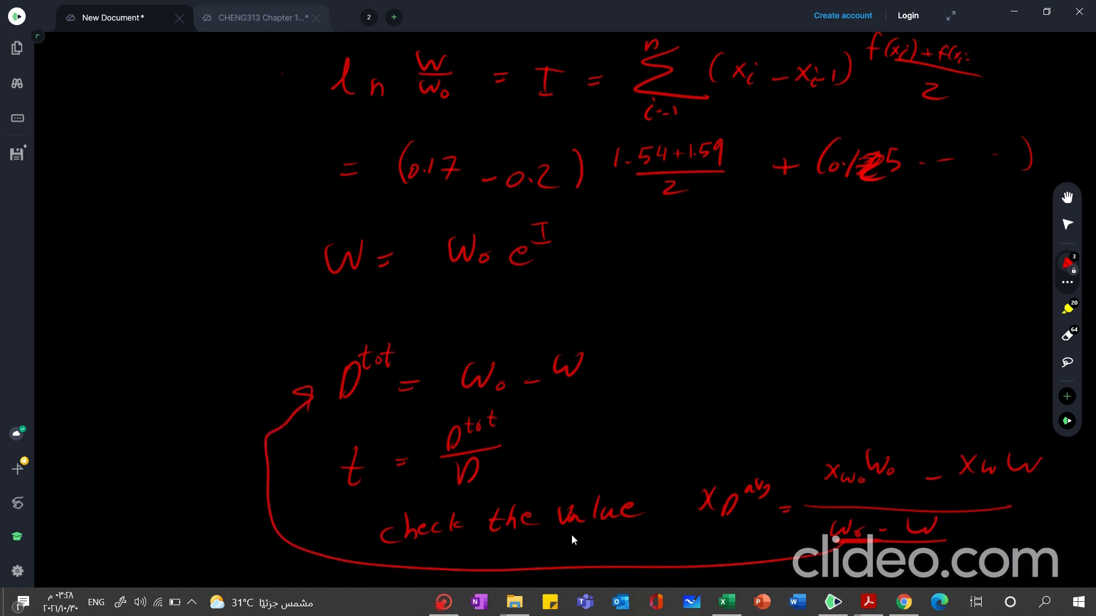
Finish the check with '= 0.7' and underline the result in red
drag(1030, 502, 1043, 501)
drag(1029, 509, 1045, 507)
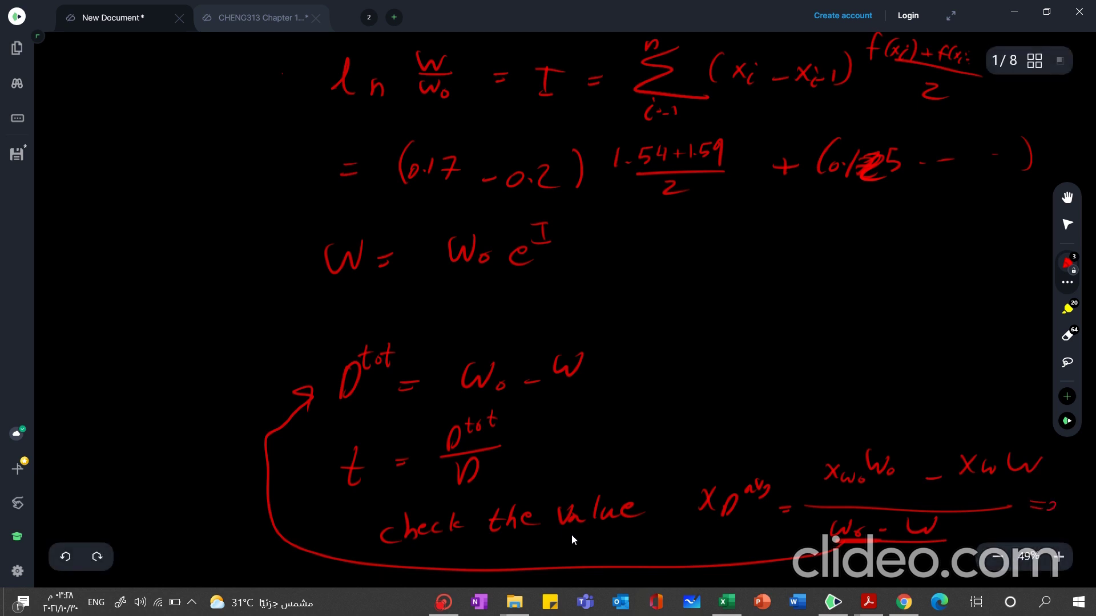
mouse_move(1049, 502)
mouse_down()
mouse_move(1069, 513)
mouse_move(1087, 499)
mouse_up()
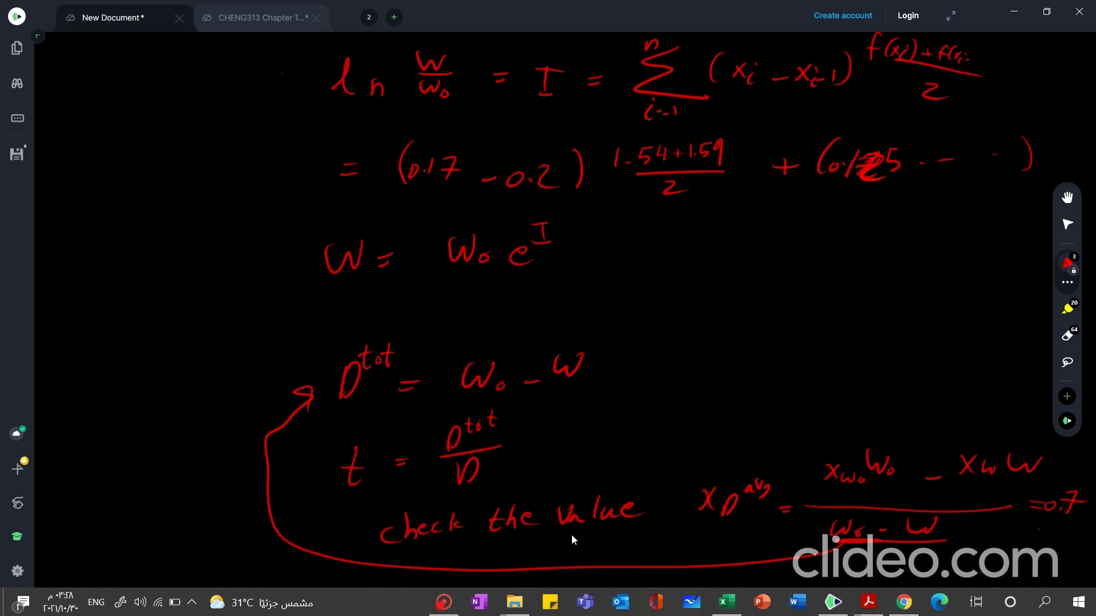
drag(1026, 519, 1084, 532)
In the Excel workbook, review the xD0 0.85 and 0.35 tables and select the McCabe-Thiele chart
click(727, 602)
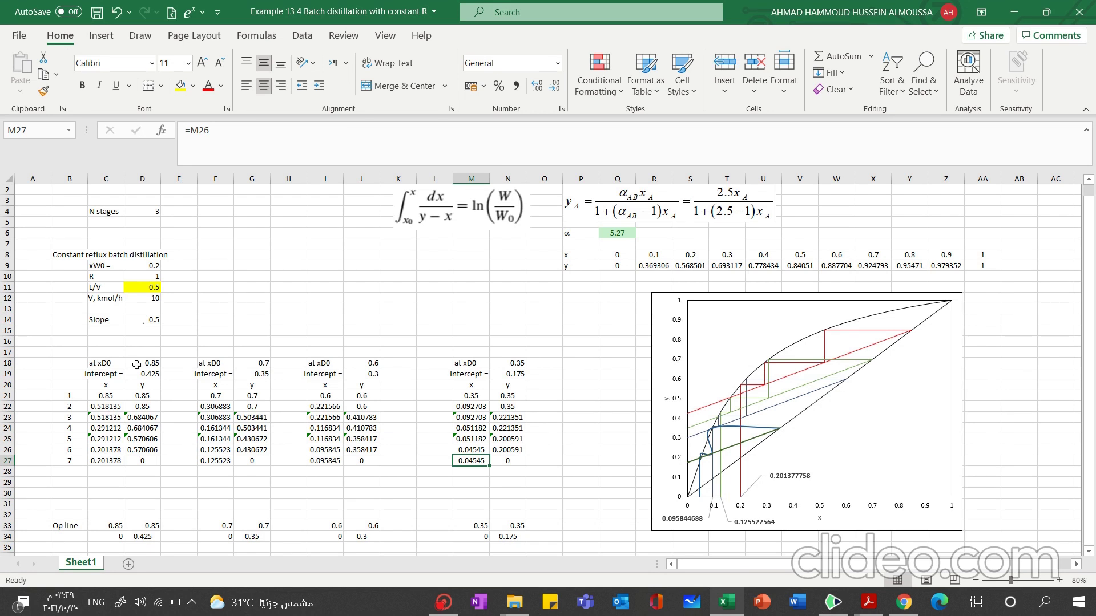
click(153, 363)
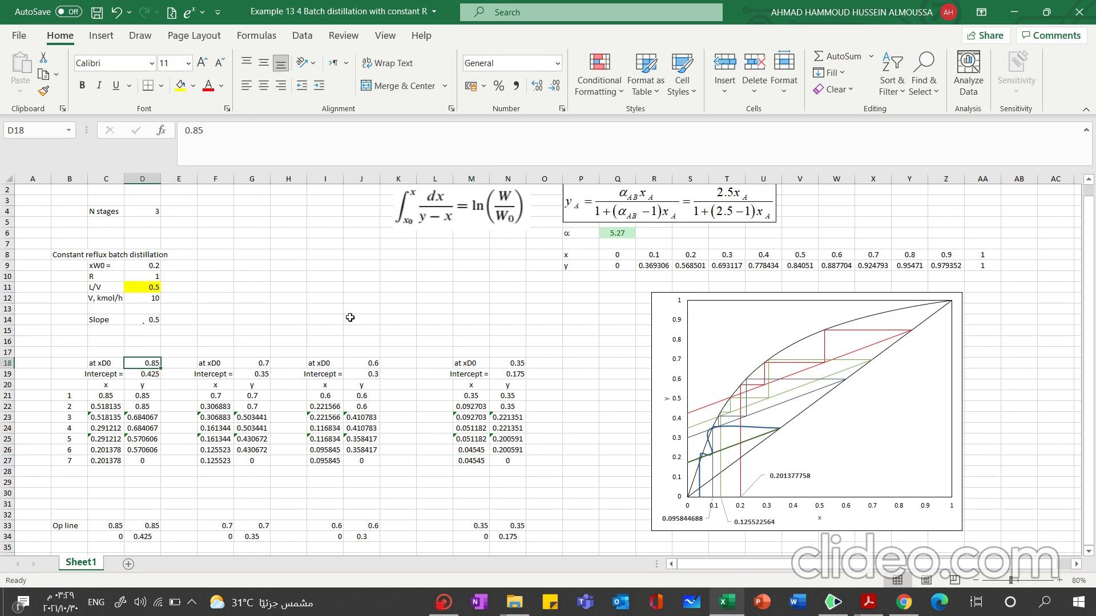
mouse_move(472, 367)
mouse_down()
mouse_move(521, 393)
mouse_move(545, 547)
mouse_up()
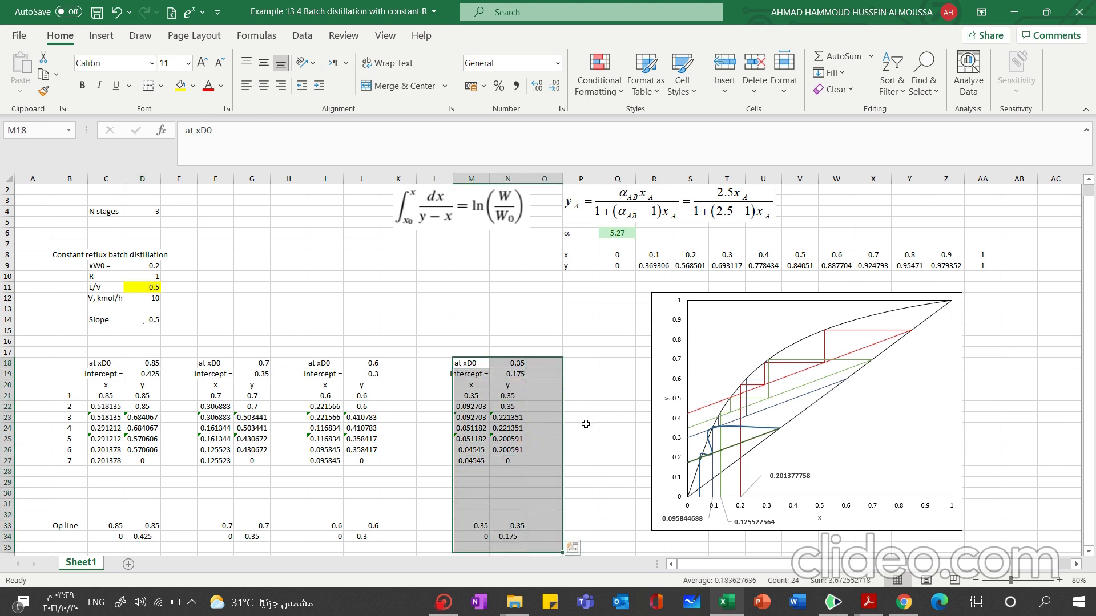
click(662, 423)
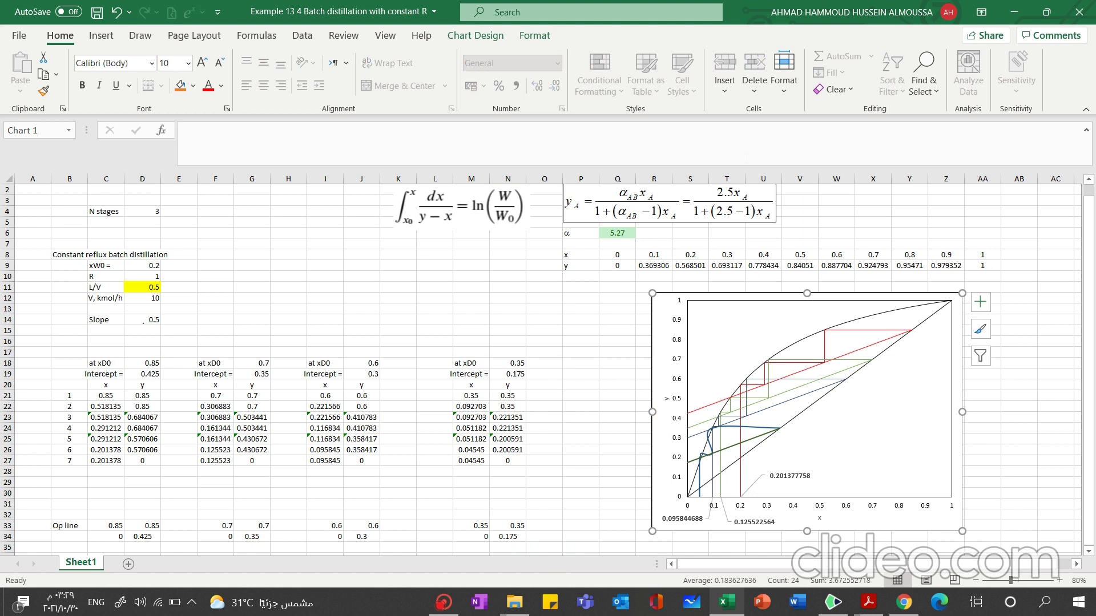
Open the chart's Select Data list and hide Series11 and Series12
click(477, 36)
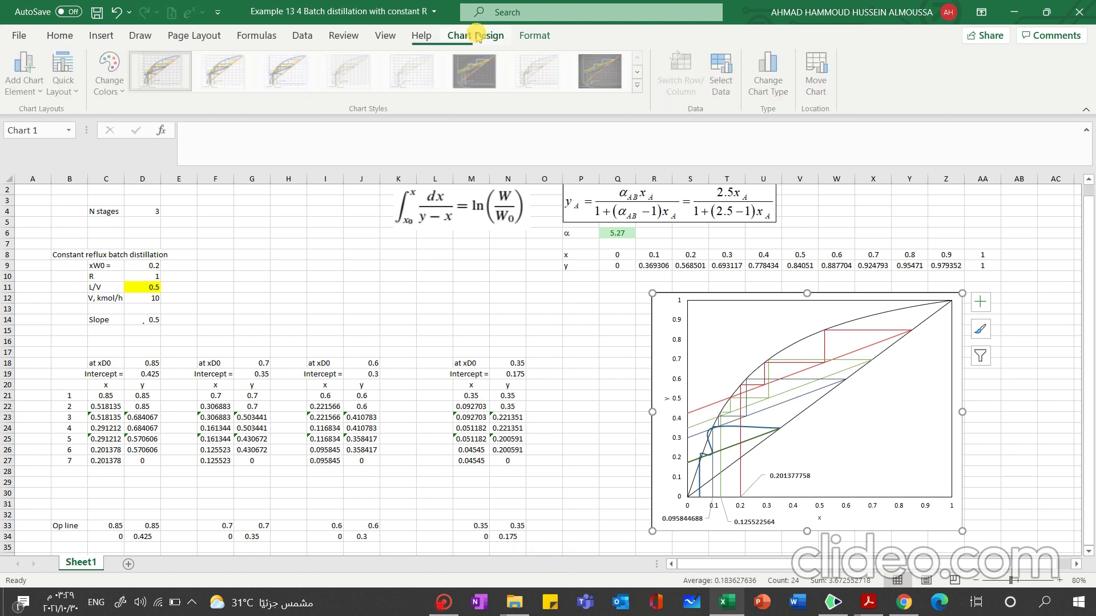
click(722, 86)
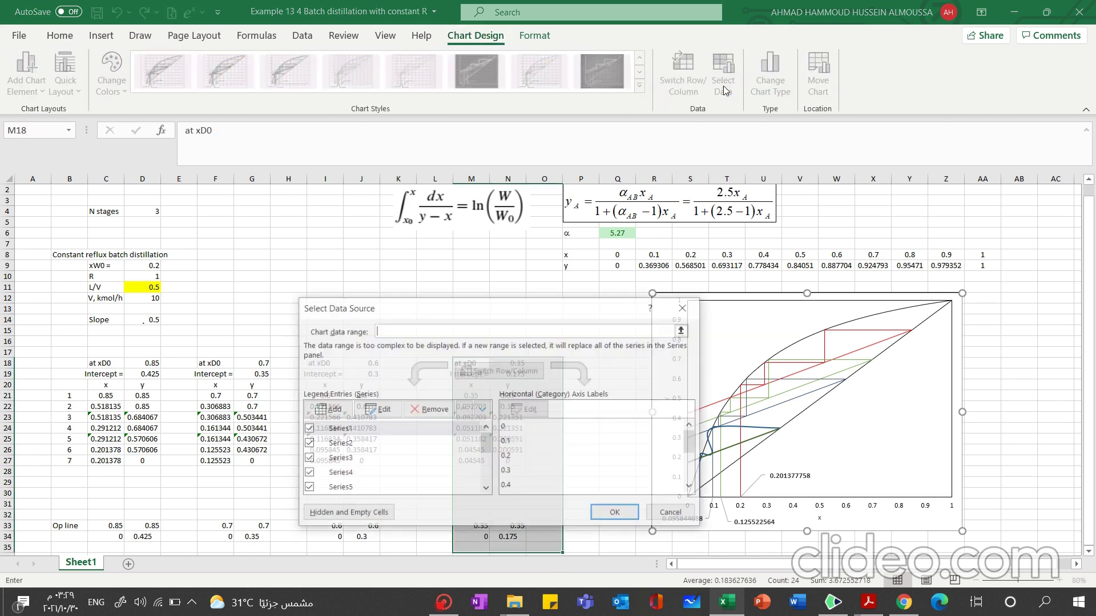
click(486, 441)
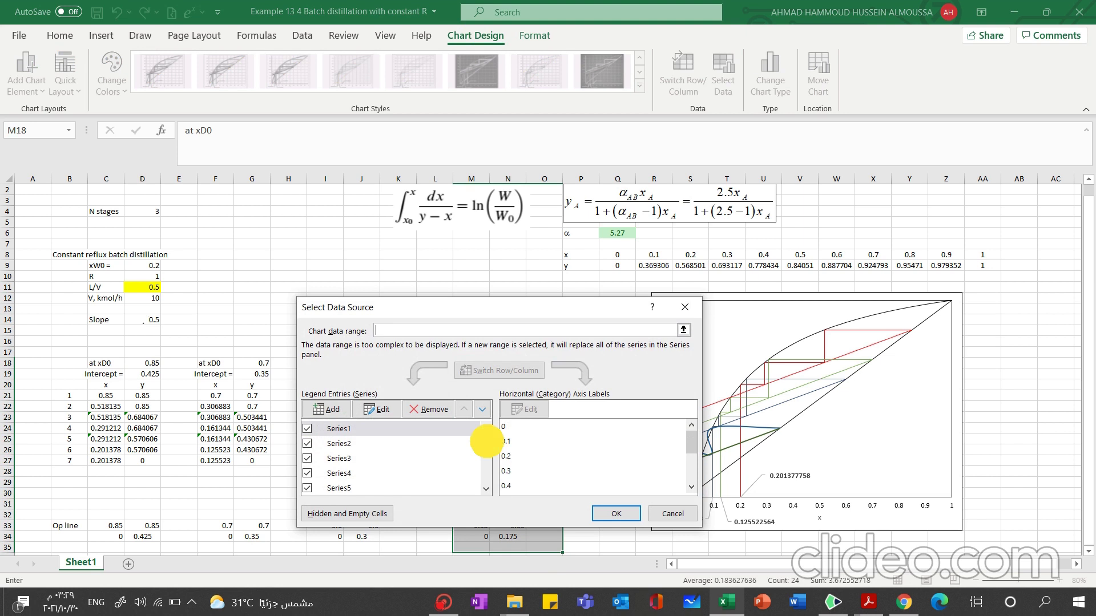
drag(486, 441, 485, 489)
click(307, 473)
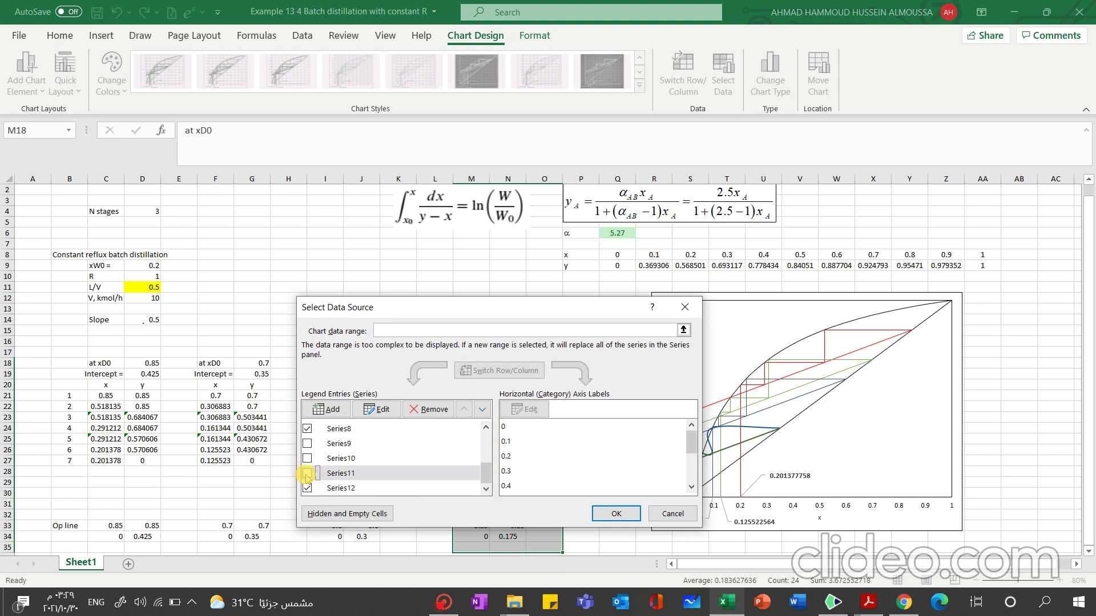
click(307, 488)
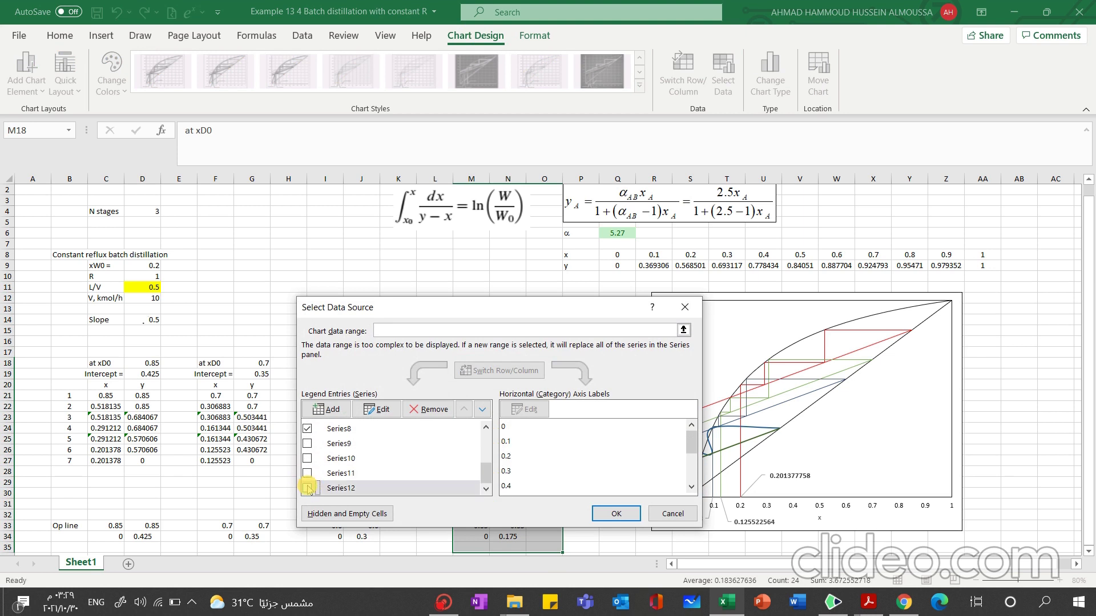
Remove Series9, Series11, Series12 and Series10 from the chart and apply the change
click(335, 444)
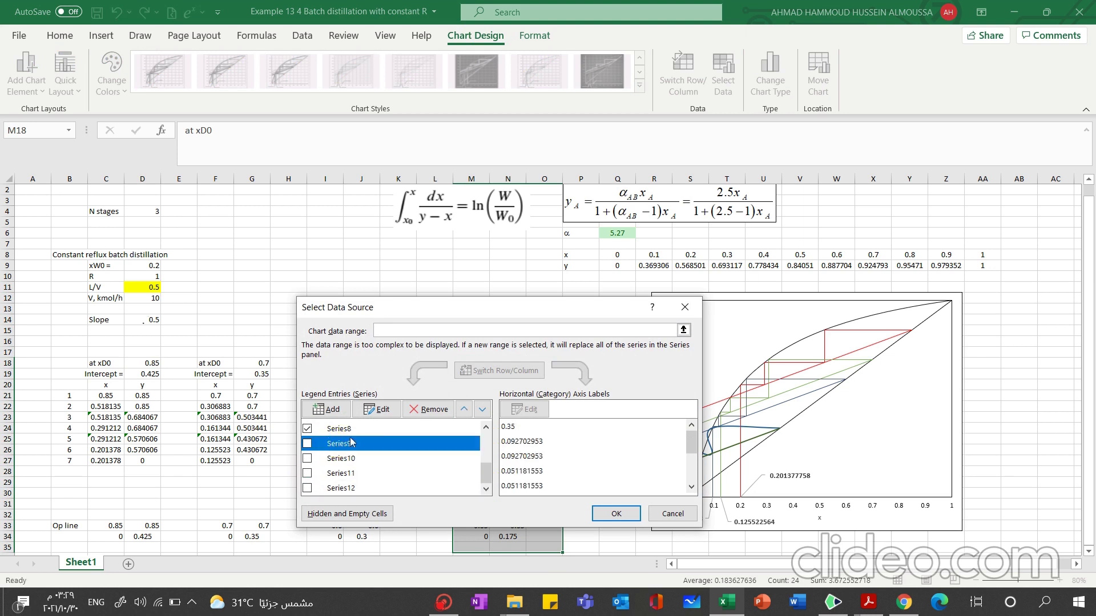
click(414, 412)
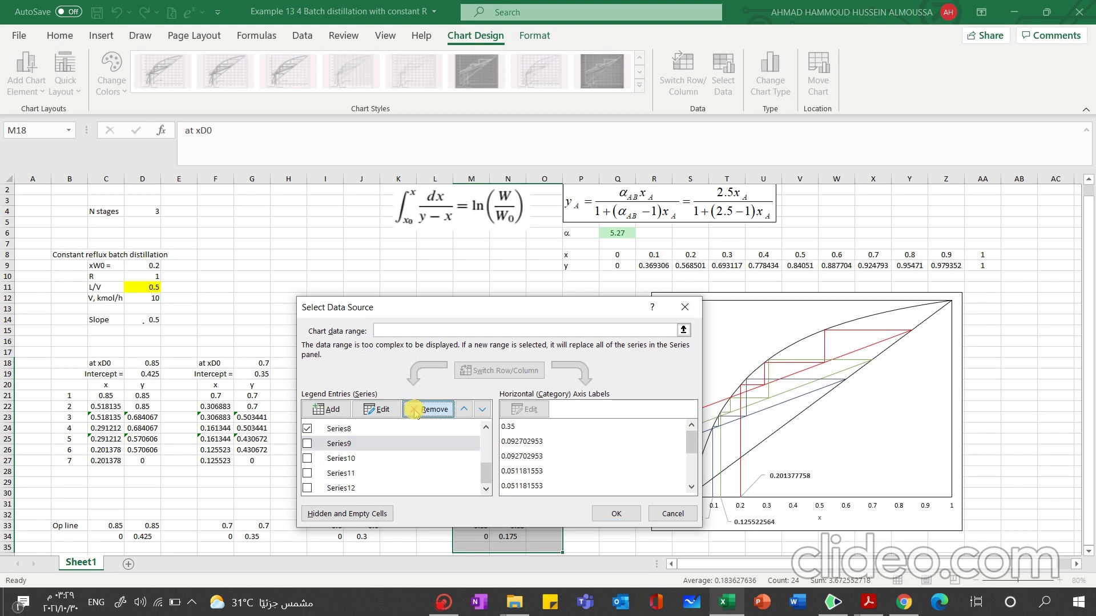
click(347, 474)
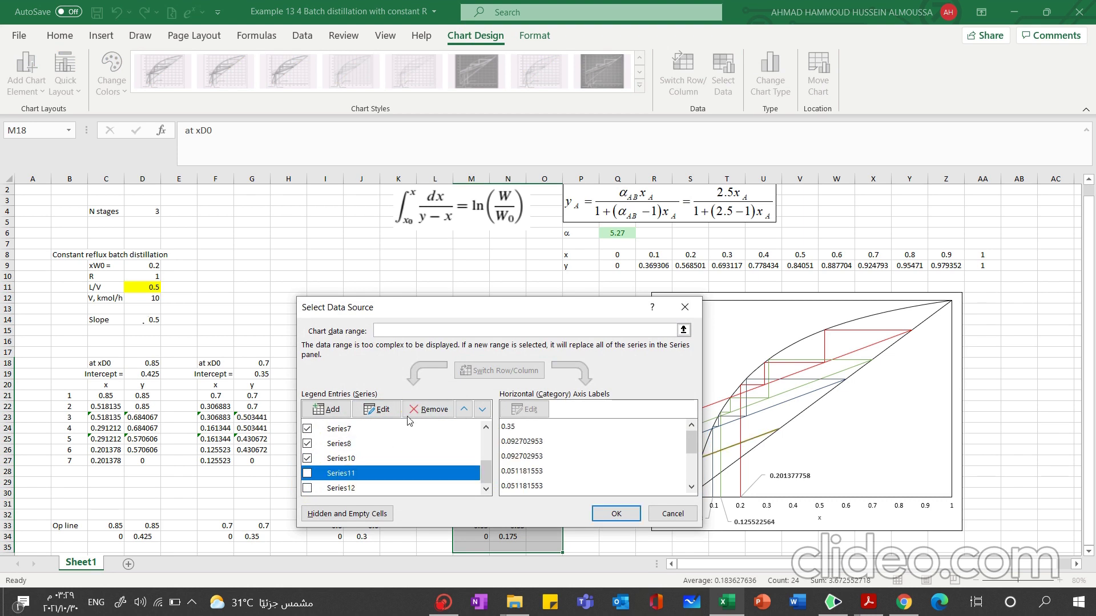
click(422, 410)
click(350, 488)
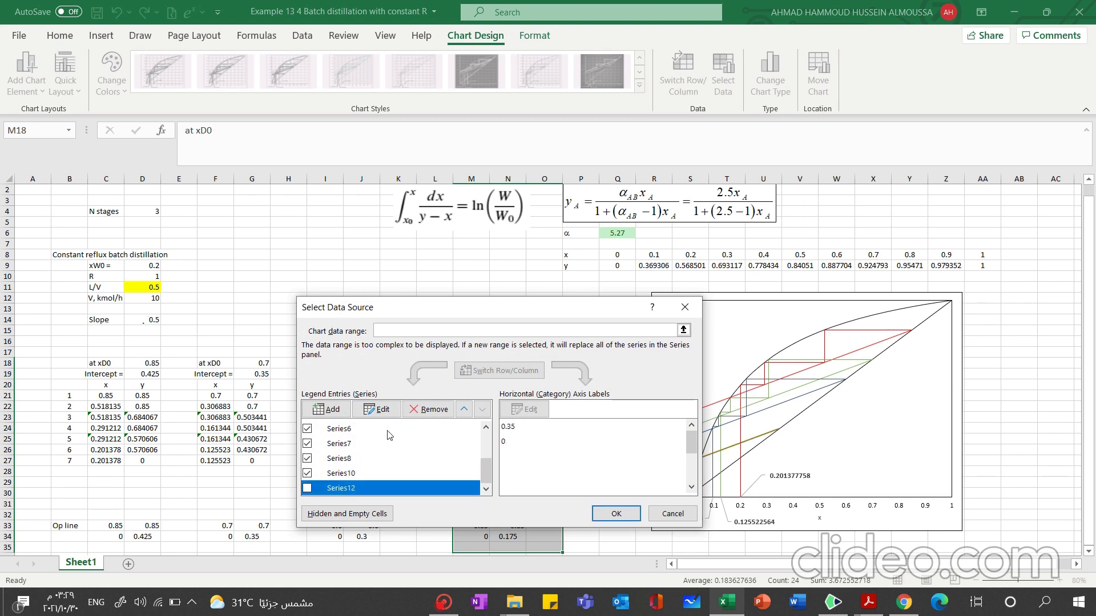
click(428, 409)
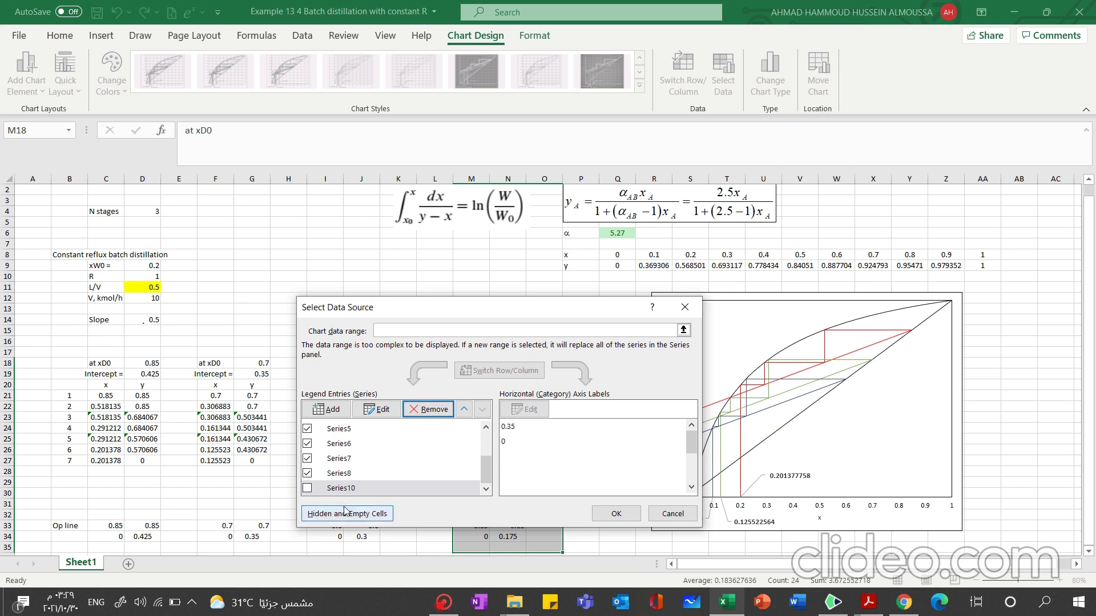
click(416, 410)
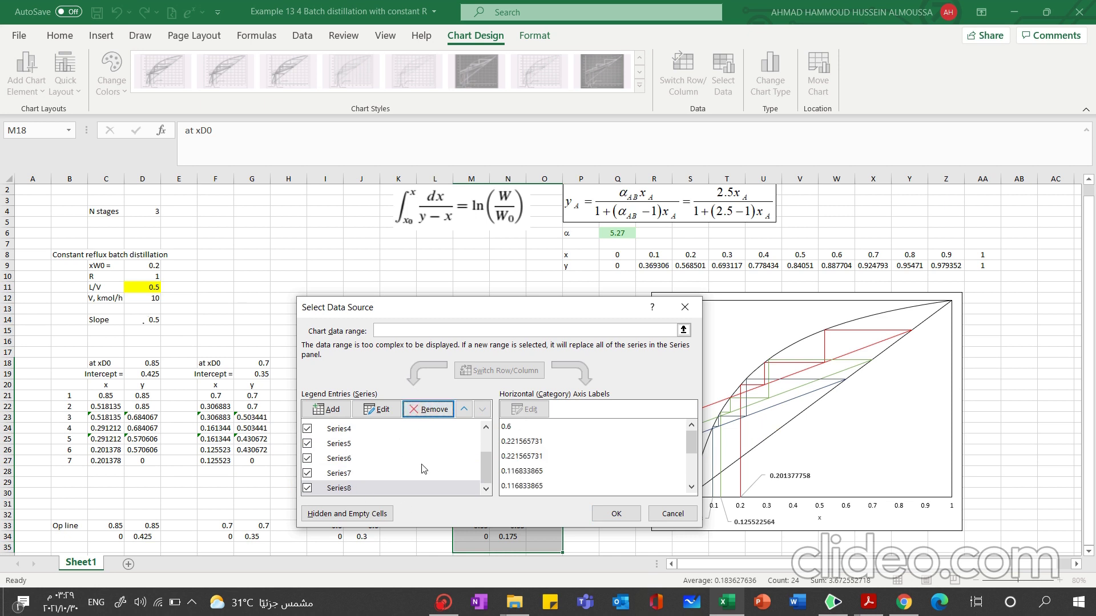
click(483, 461)
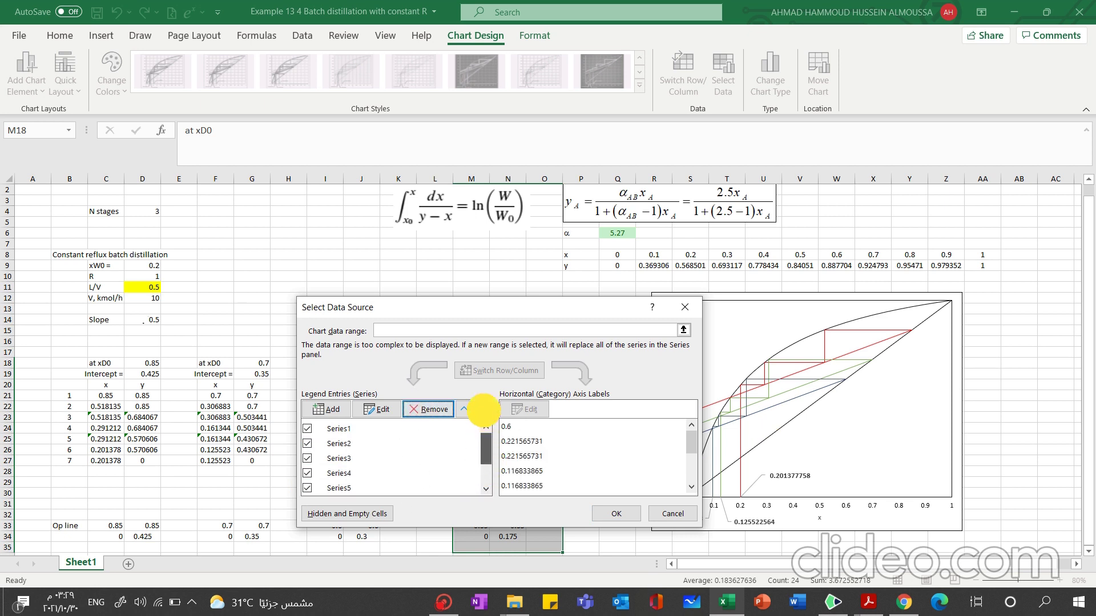
drag(483, 461, 489, 481)
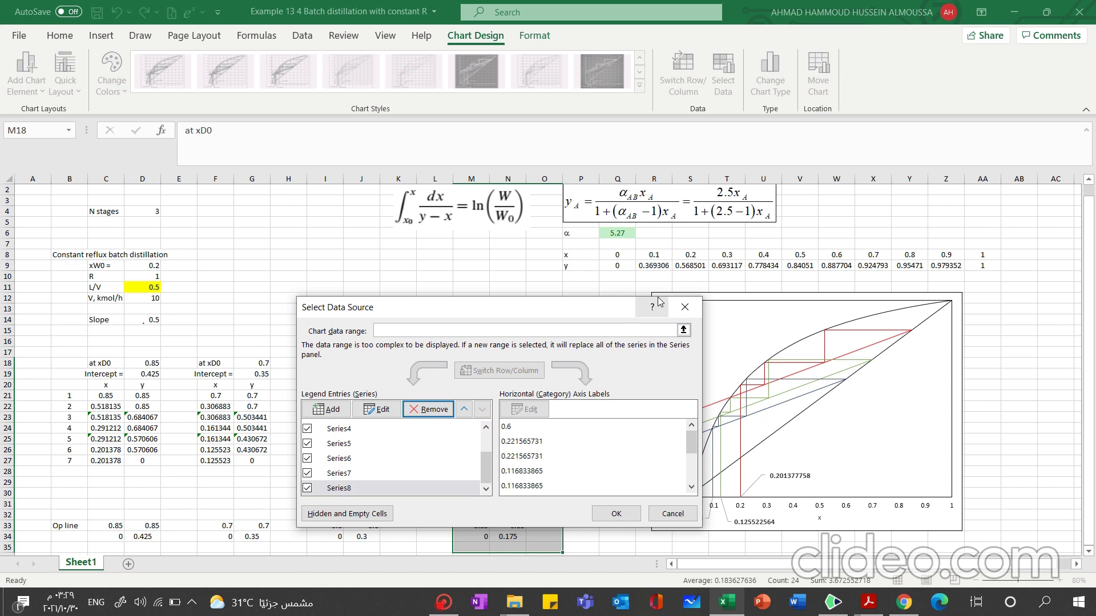
click(617, 514)
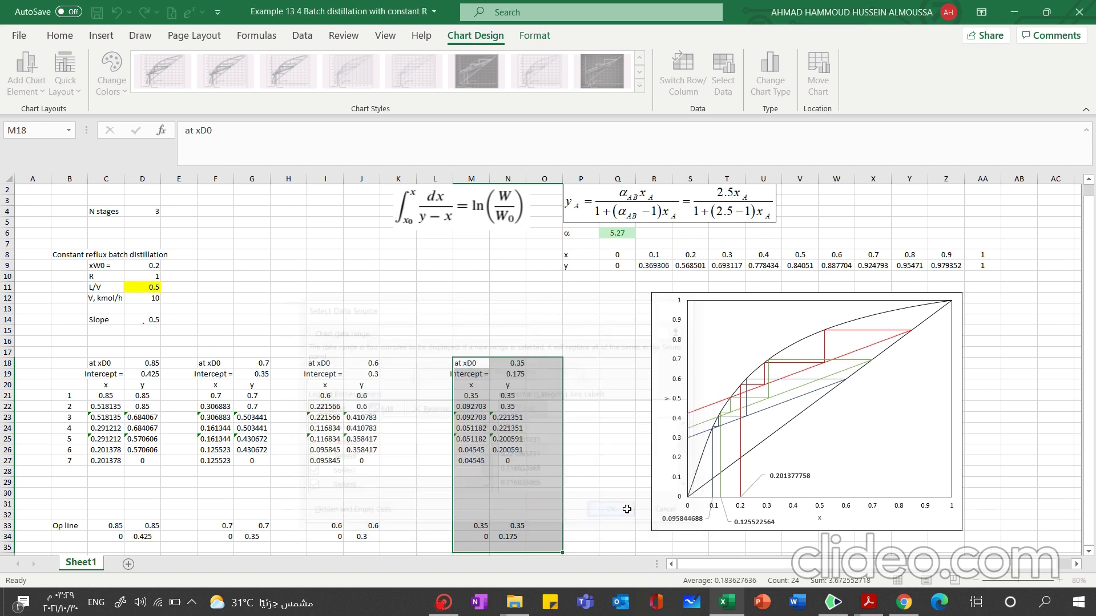
Select and clear the separate xD0 0.35 table block L18:N35
drag(445, 362, 521, 306)
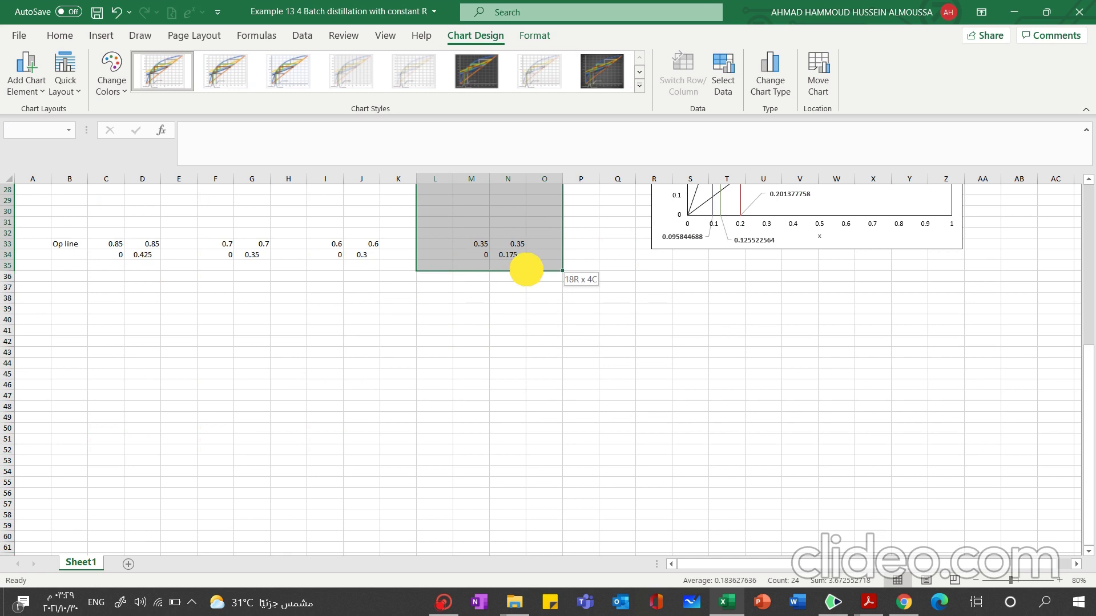
drag(522, 306, 525, 264)
scroll(526, 265, up, 9)
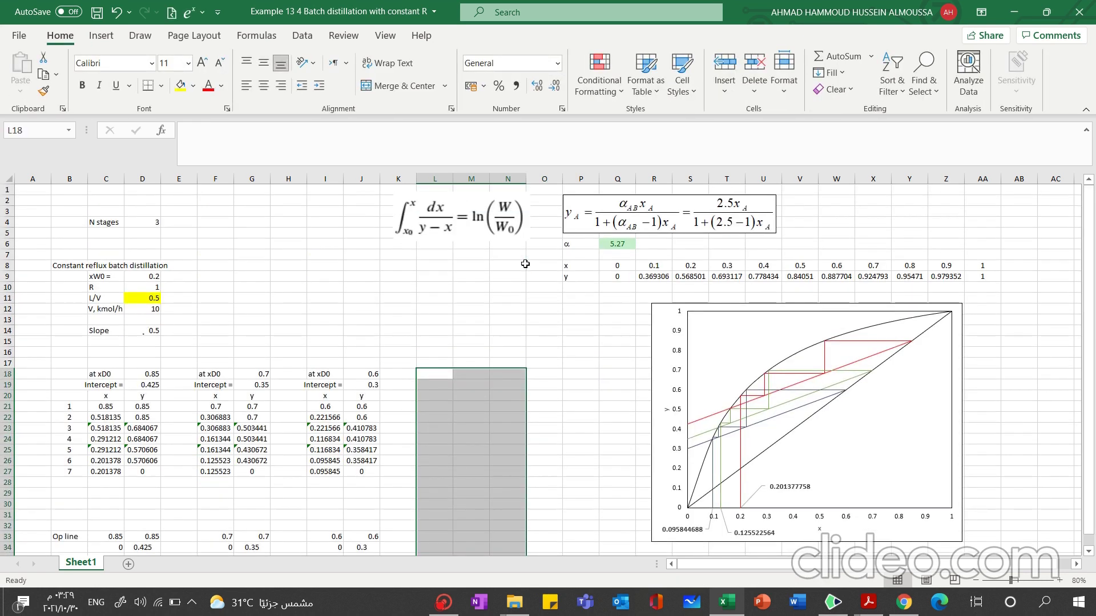
Change the xD0 value in D18 from 0.85 to 0.35
click(158, 377)
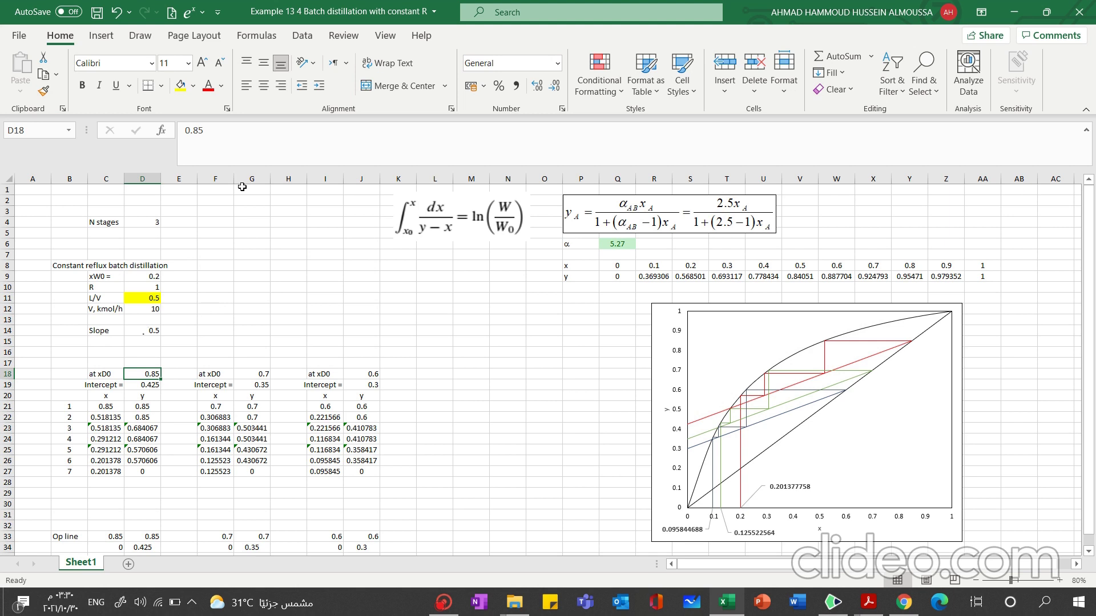
text(0)
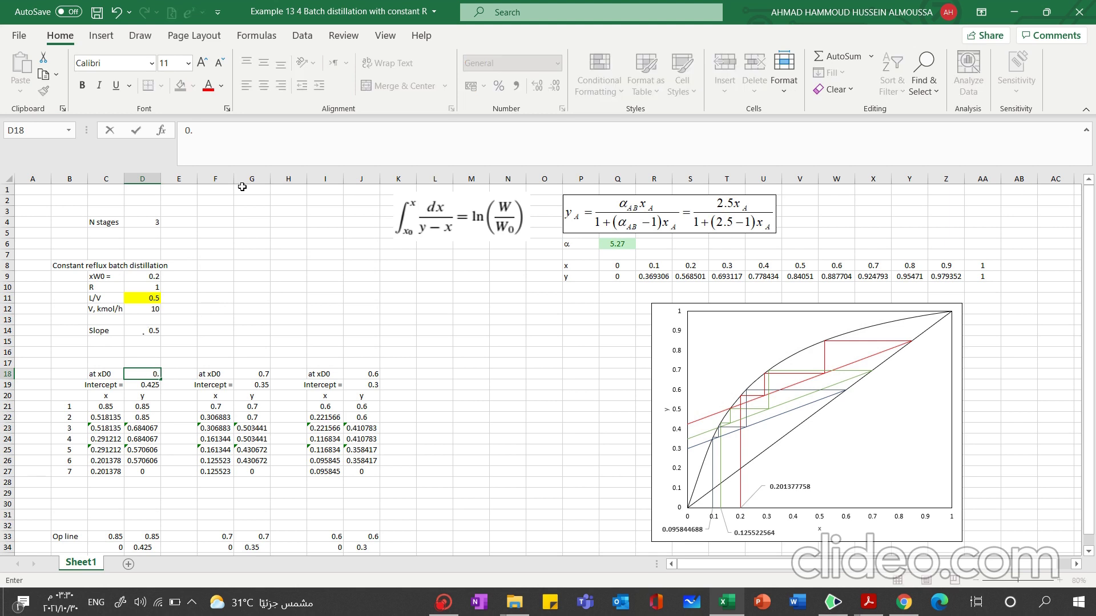
text(35)
key(Return)
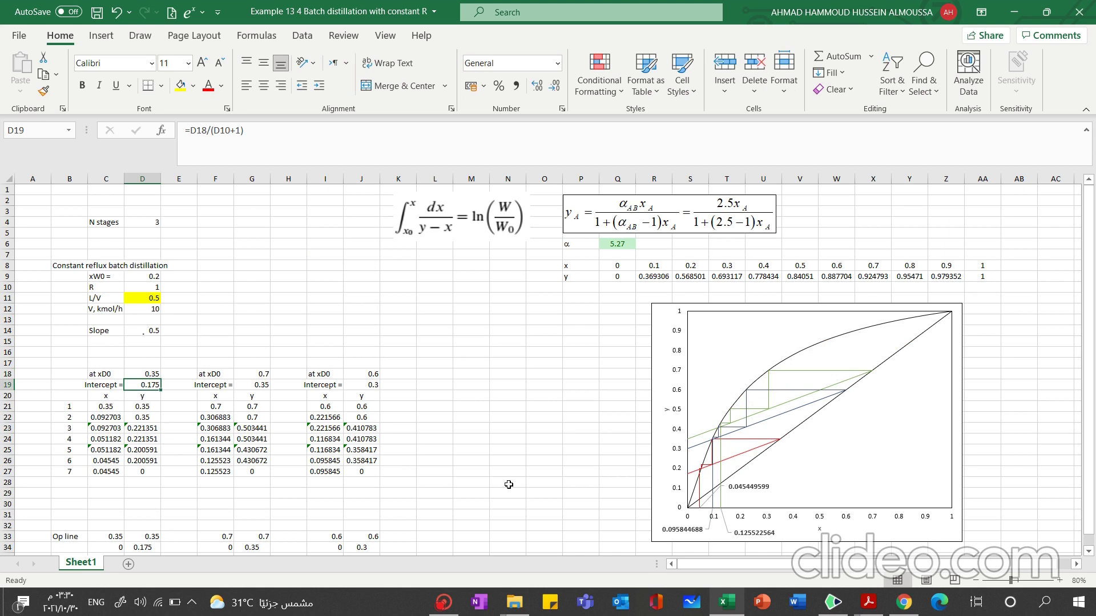
click(741, 441)
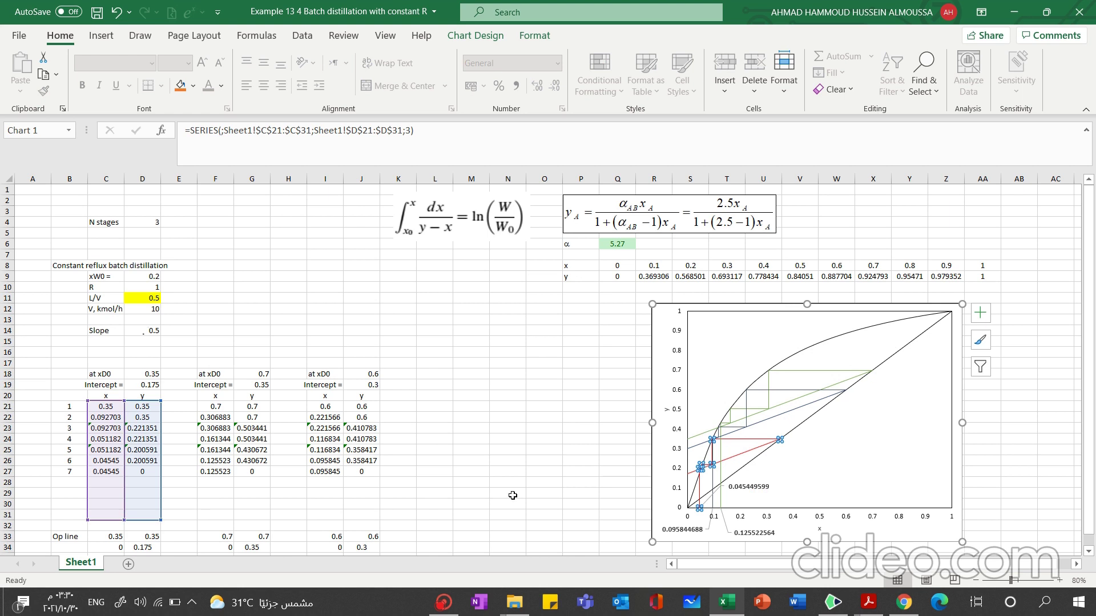
click(429, 524)
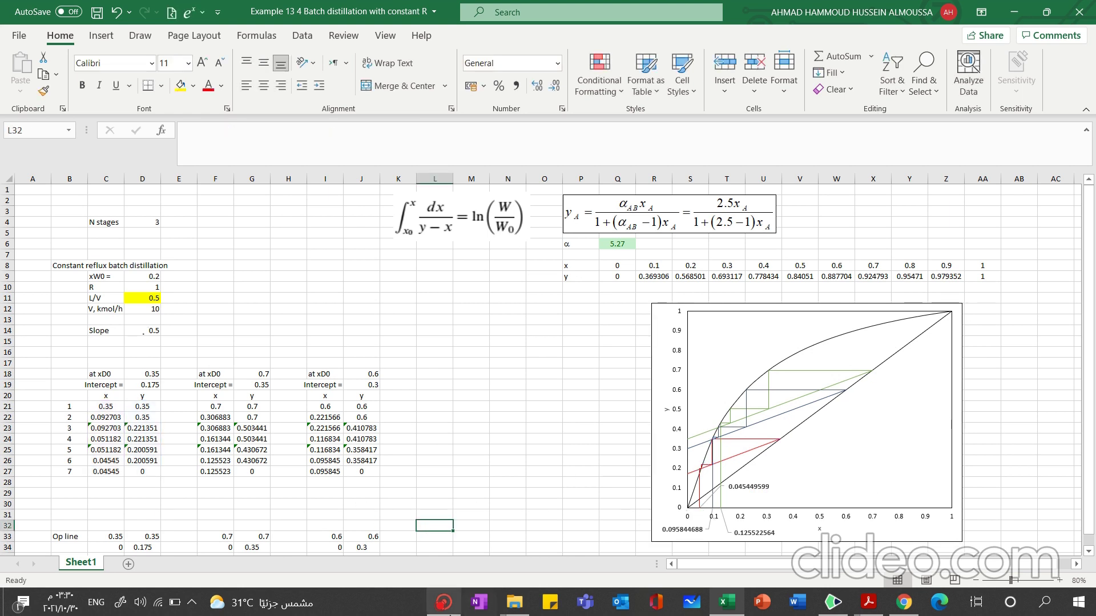
click(445, 605)
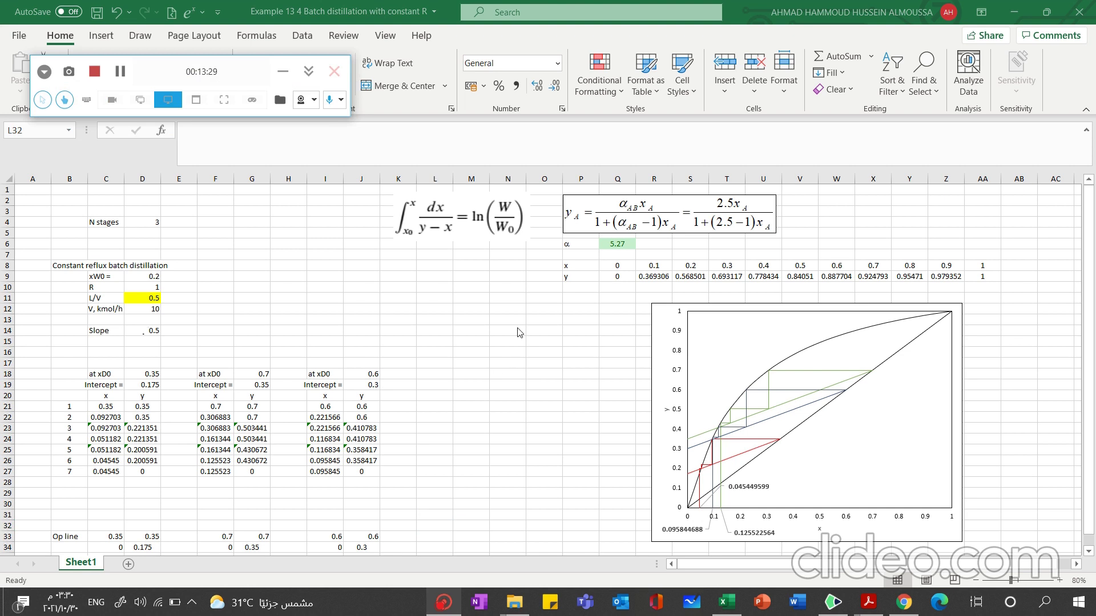